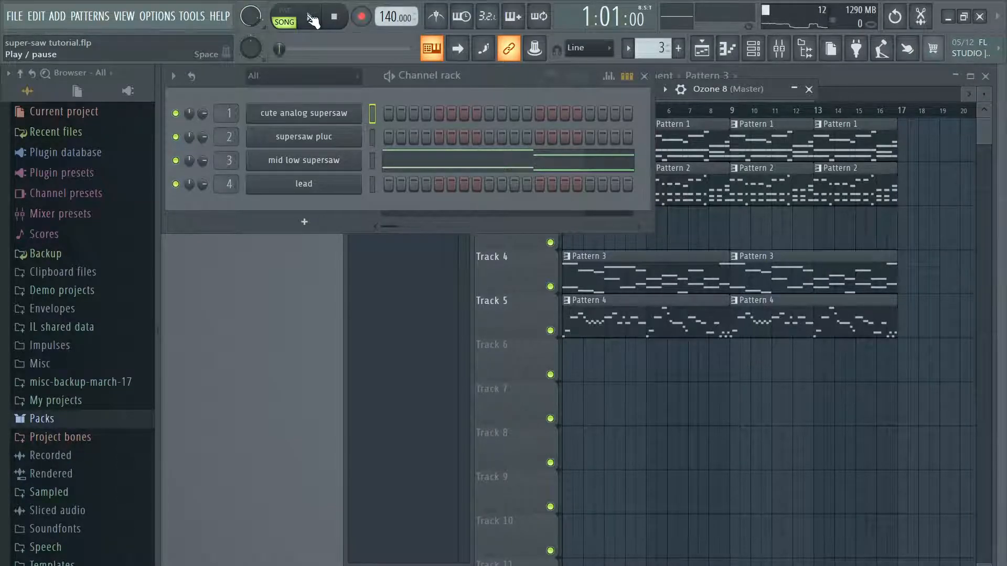
Step: Play the full song arrangement through and close the Ozone 8 window
click(314, 20)
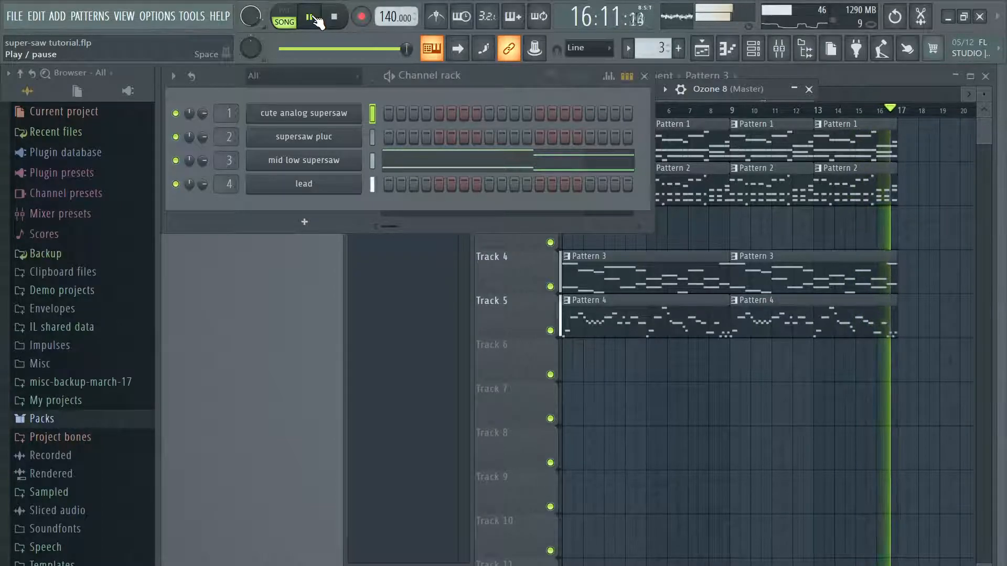
click(315, 20)
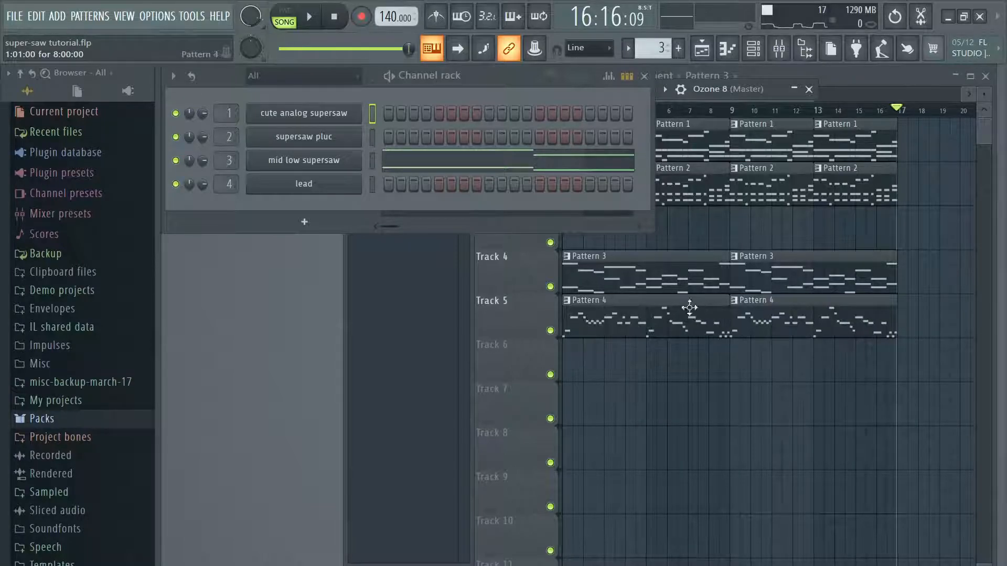
click(809, 89)
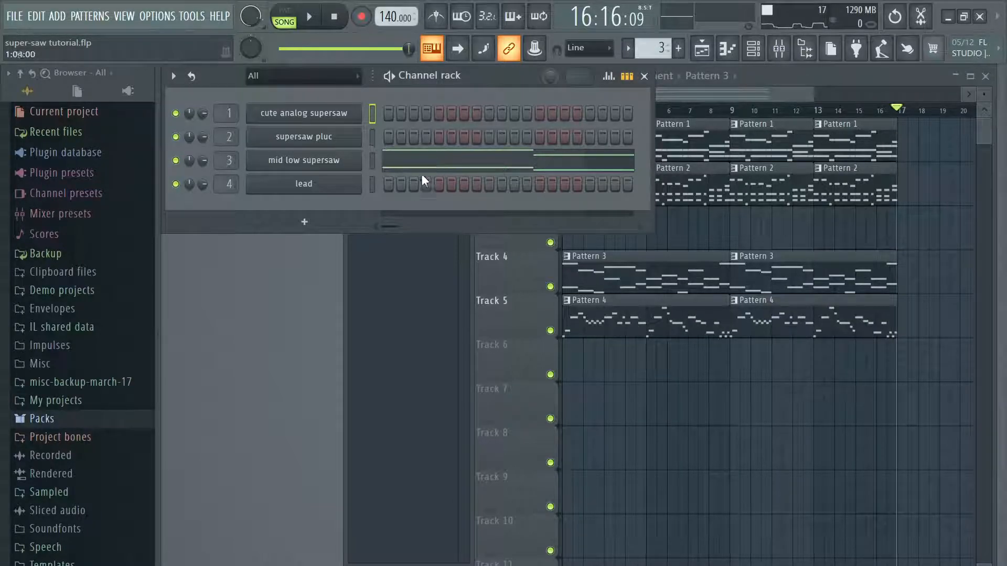
Step: Mute mixer inserts 2, 3 and 4 to isolate Insert 1
click(357, 120)
click(822, 70)
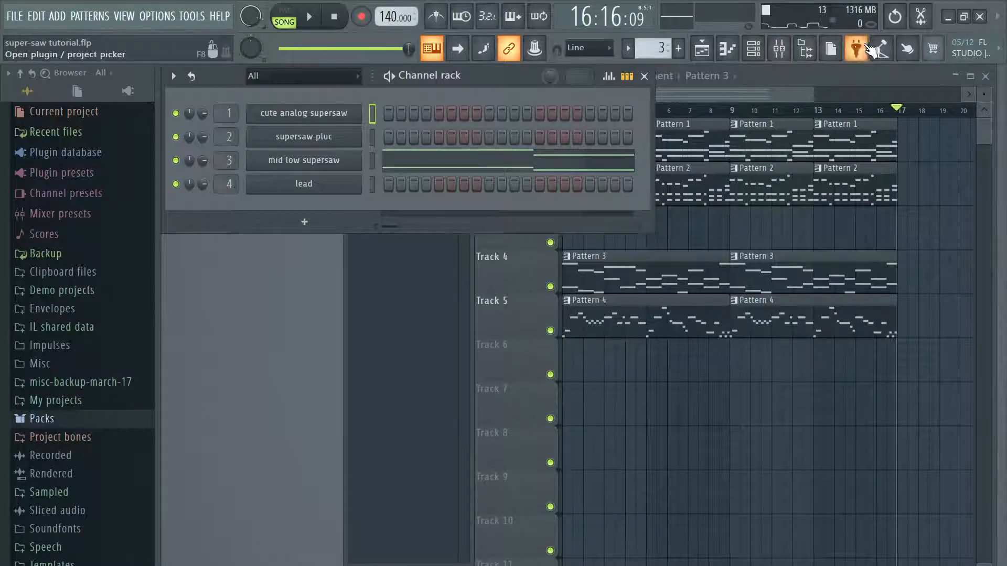
click(779, 49)
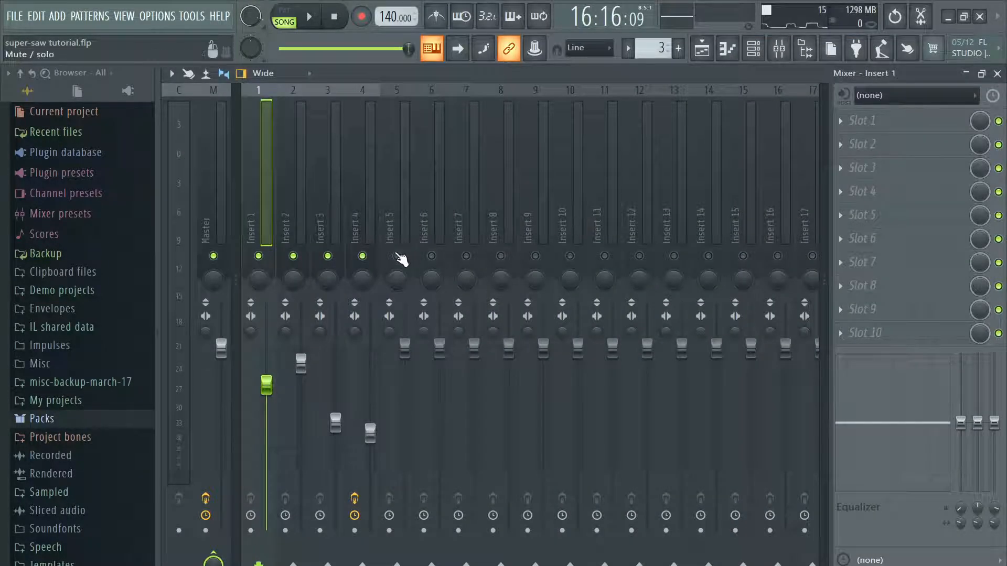
click(293, 256)
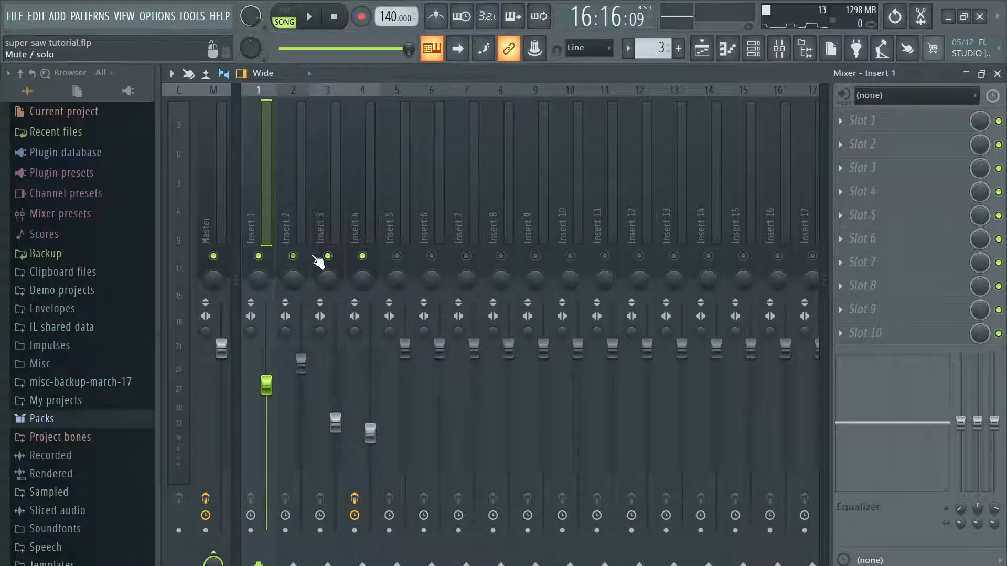
click(363, 256)
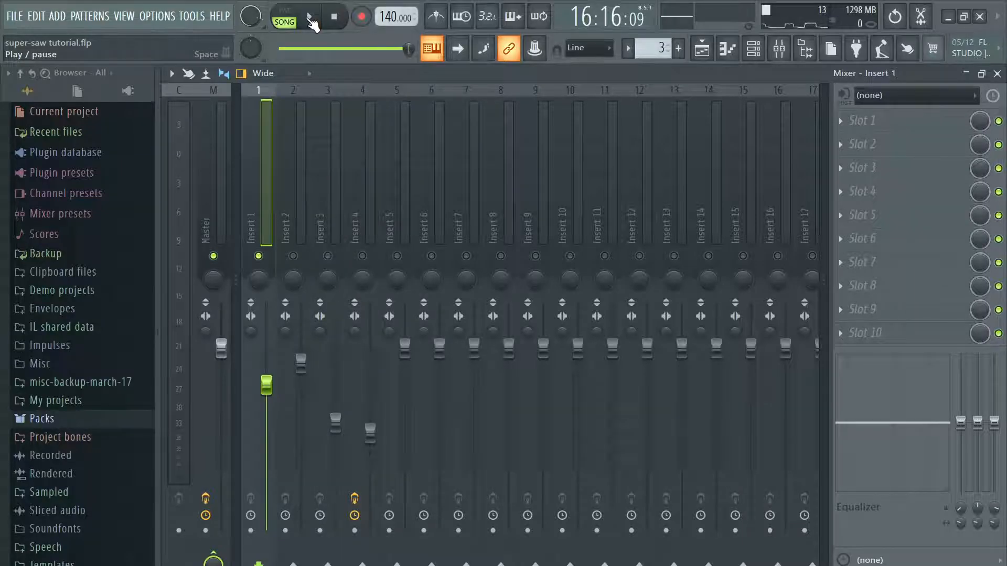
Step: Play the song with Insert 1 isolated, select Pattern 1 and examine the cute analog supersaw channel's Serum settings
click(310, 19)
key(F9)
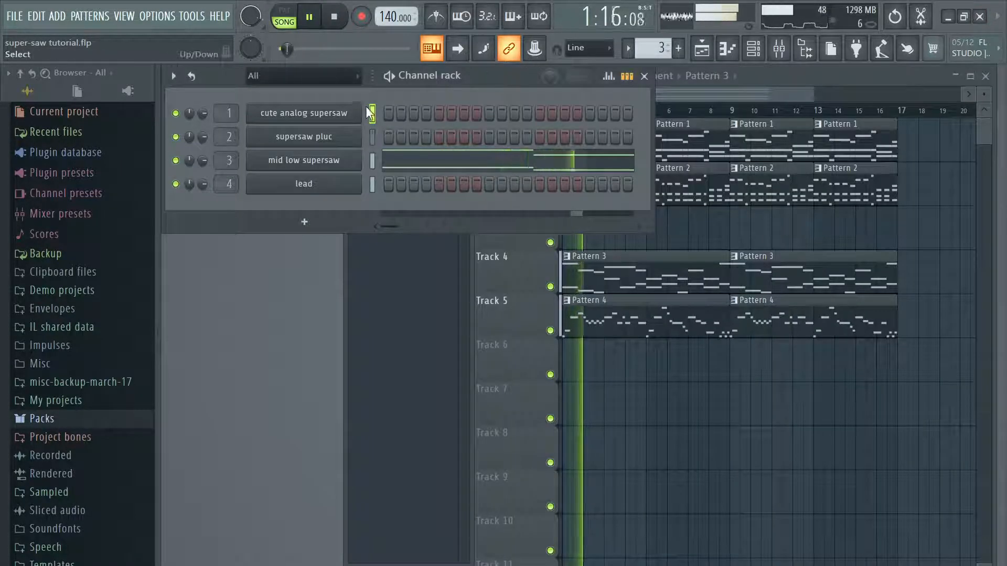
drag(655, 48, 656, 59)
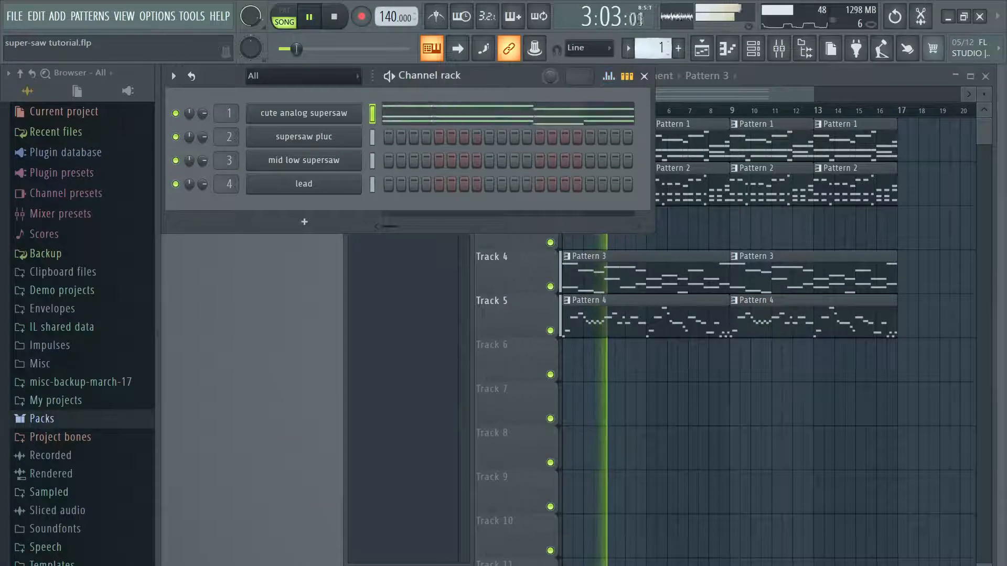
click(304, 114)
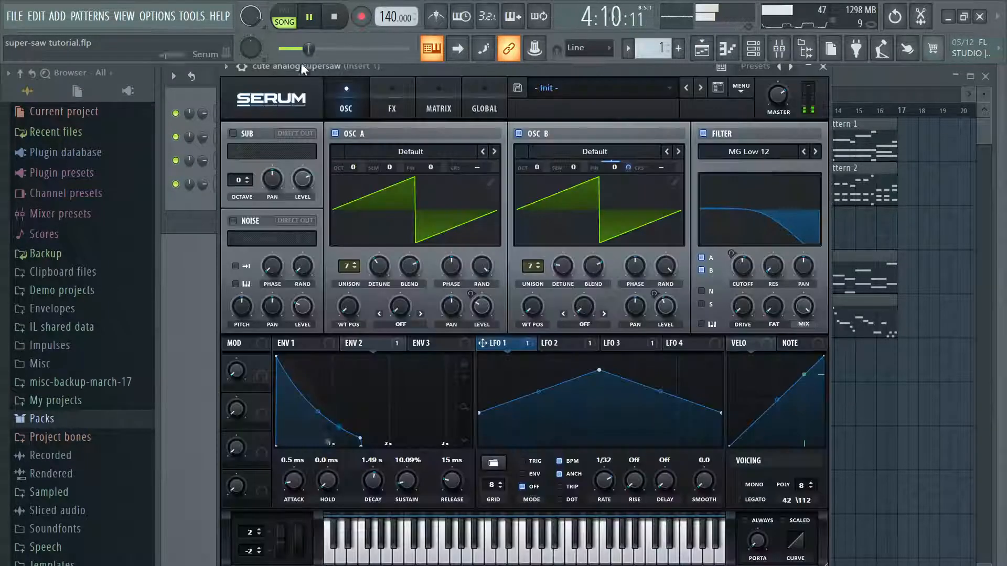
click(315, 17)
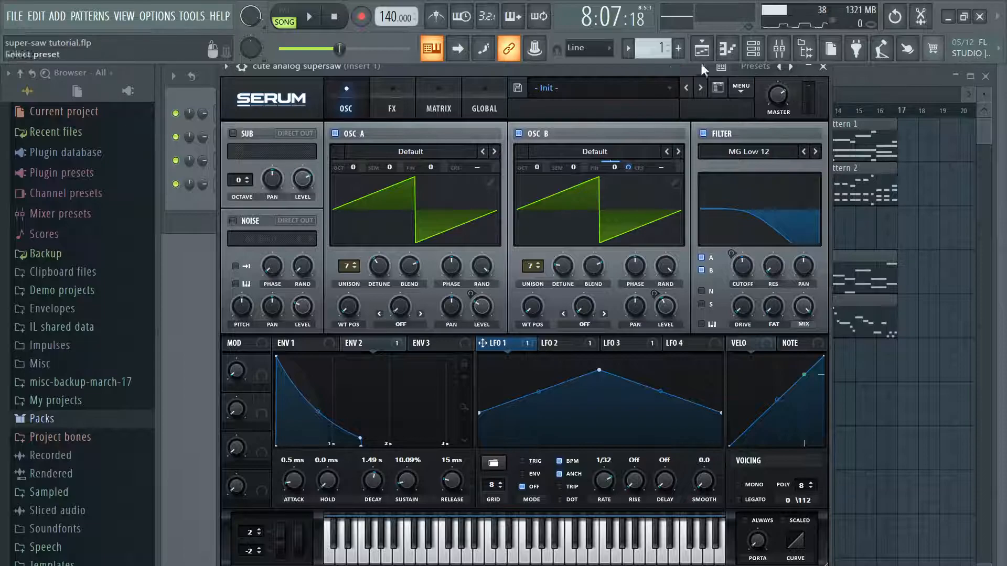
click(823, 66)
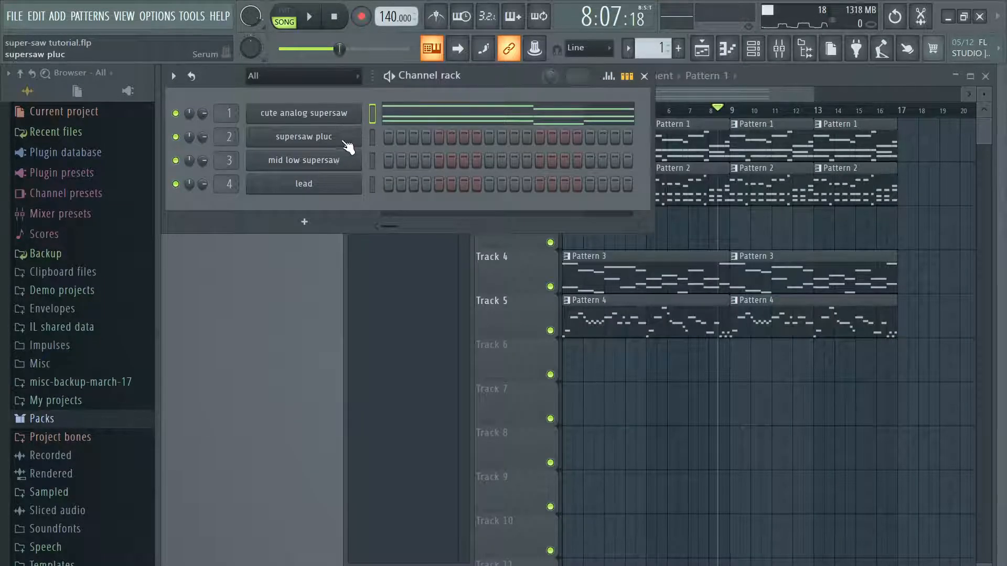
Step: Play Pattern 2 in pattern mode and examine the supersaw pluc channel's Serum settings
scroll(662, 49, up, 1)
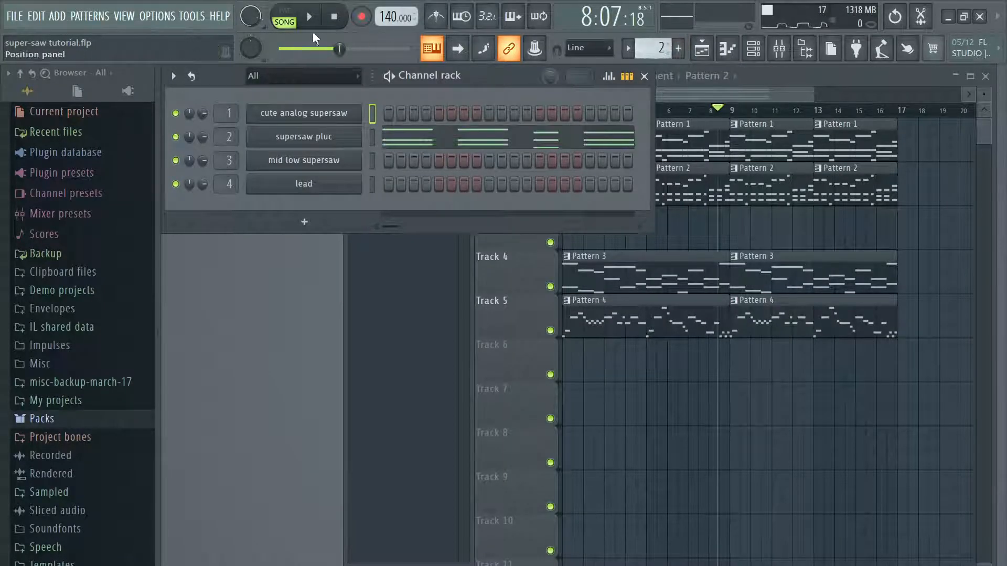
click(287, 20)
click(310, 18)
click(779, 50)
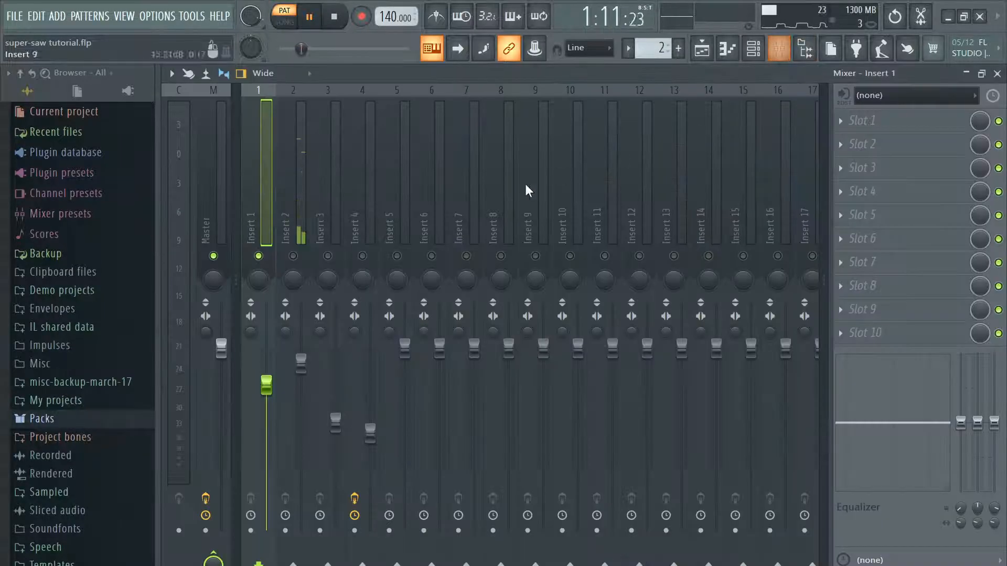
key(F9)
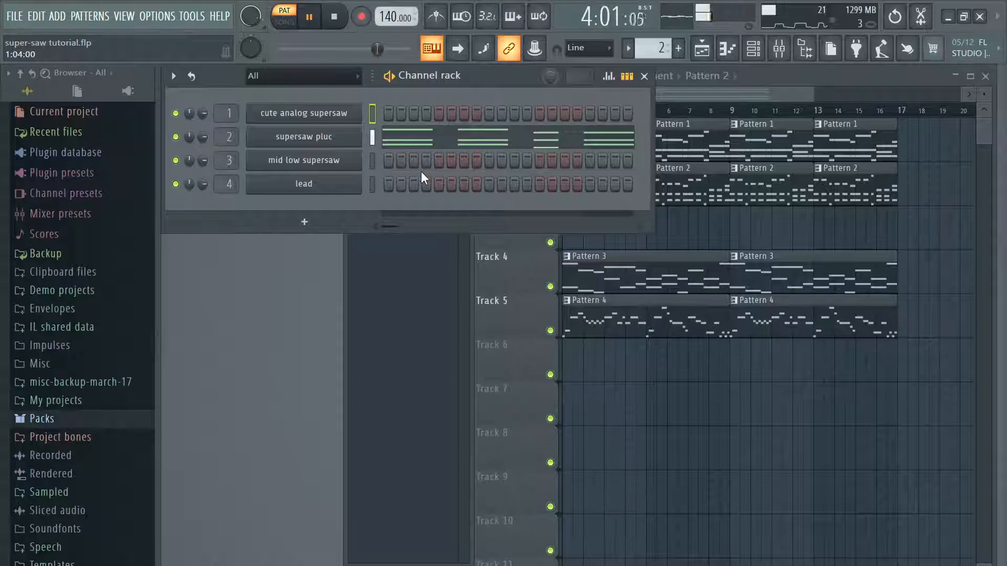
click(356, 143)
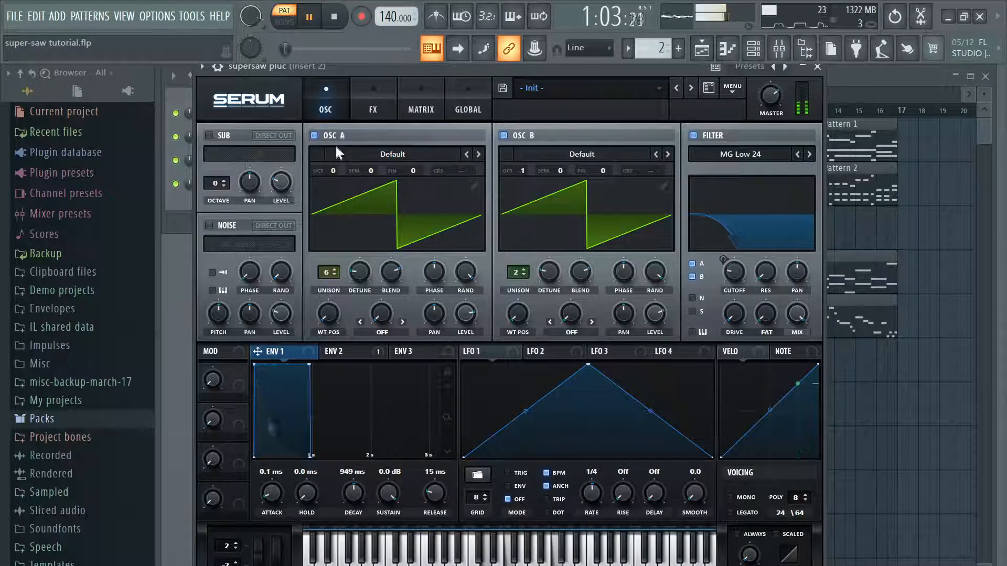
click(819, 68)
click(335, 17)
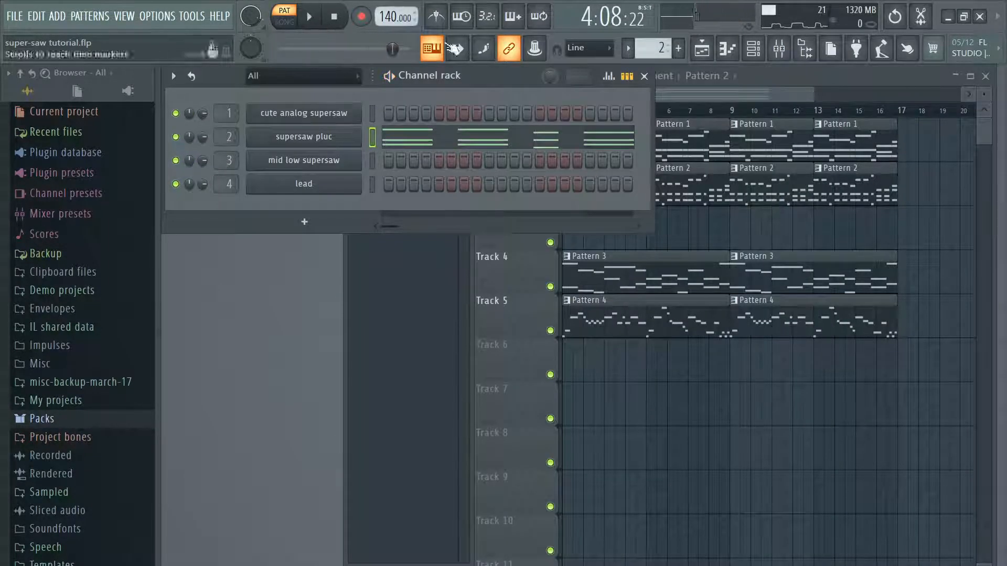
Step: Play Pattern 3 and compare the mid low supersaw's sound with its Serum filter off and on
drag(656, 51, 656, 45)
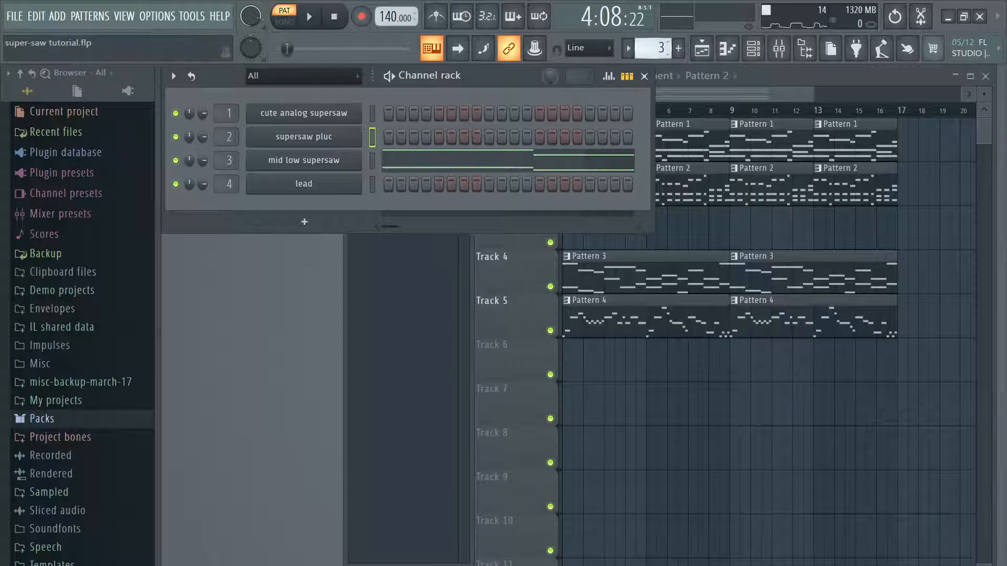
click(309, 16)
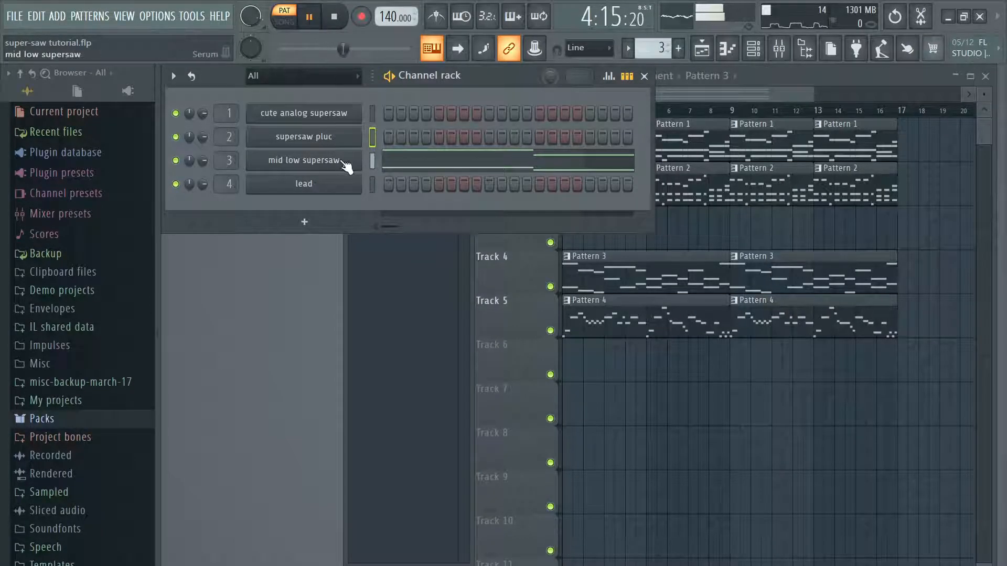
click(305, 160)
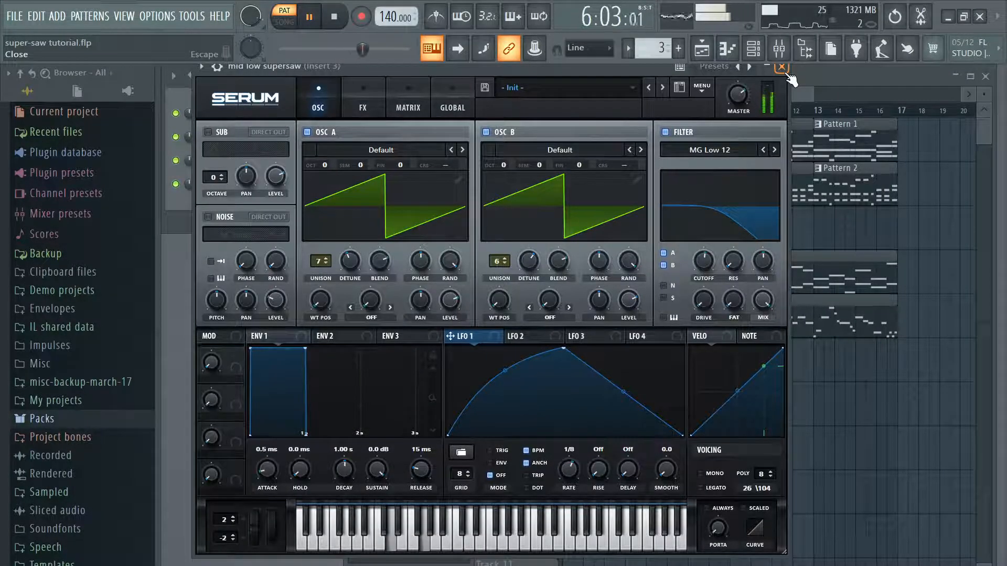
click(664, 132)
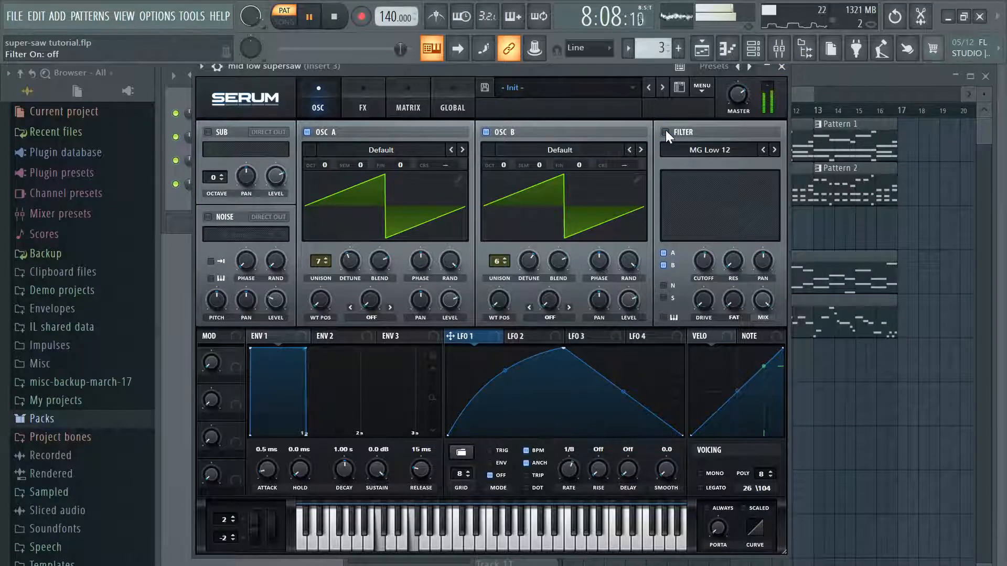
click(665, 132)
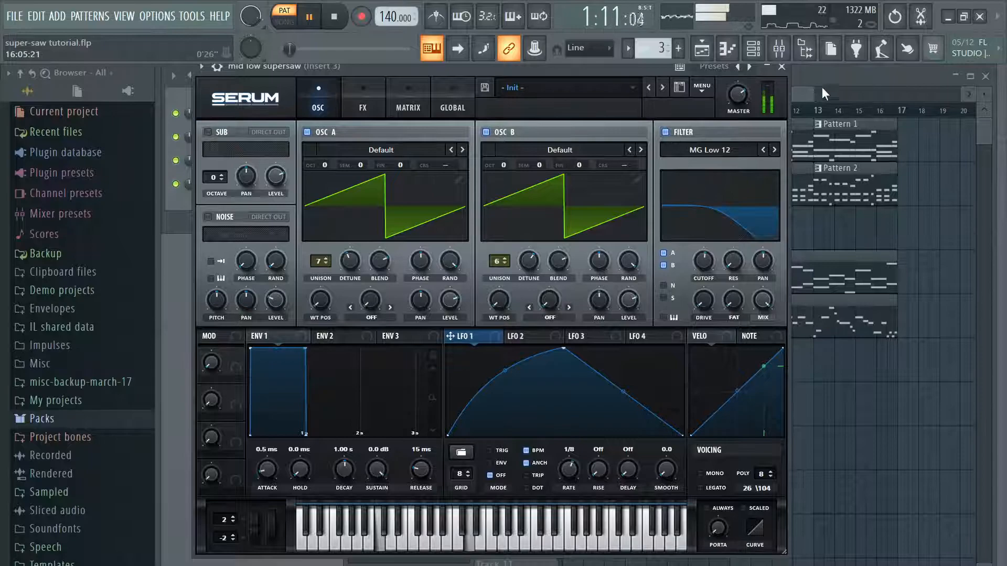
click(784, 66)
Step: Play Pattern 4 while examining the lead channel's Serum settings, and review the mid low supersaw's Serum settings again
scroll(654, 48, up, 1)
click(311, 17)
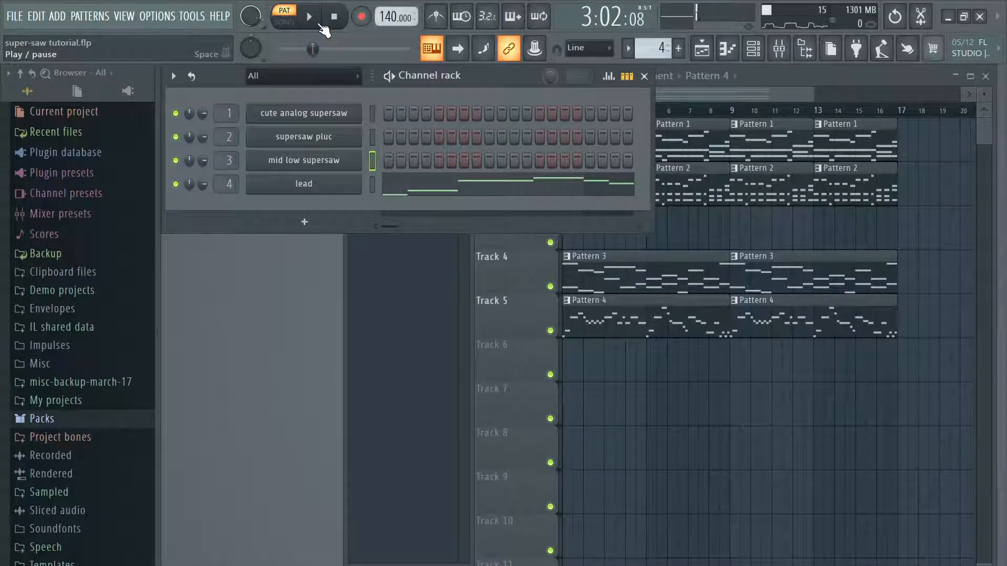
click(319, 24)
click(355, 190)
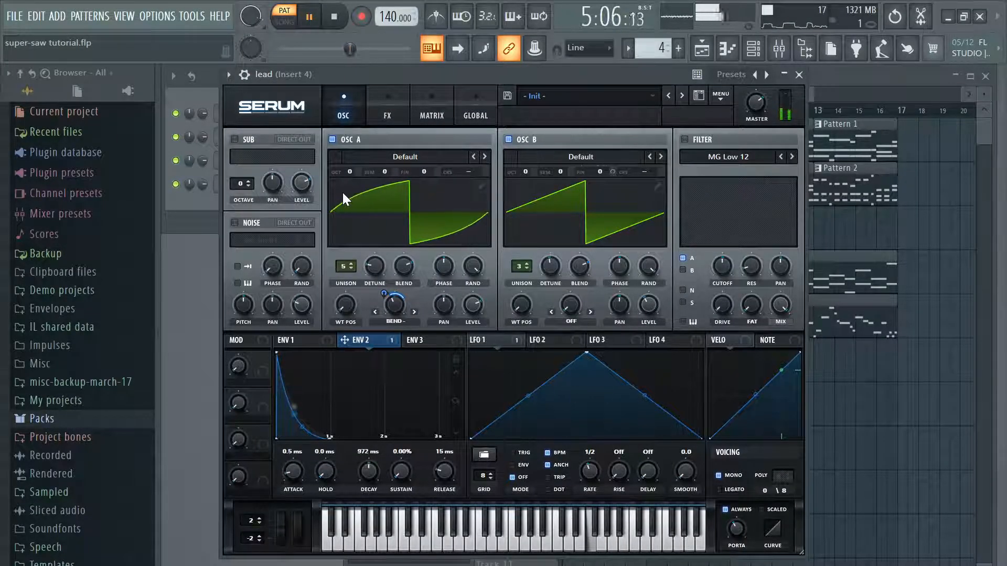
click(798, 75)
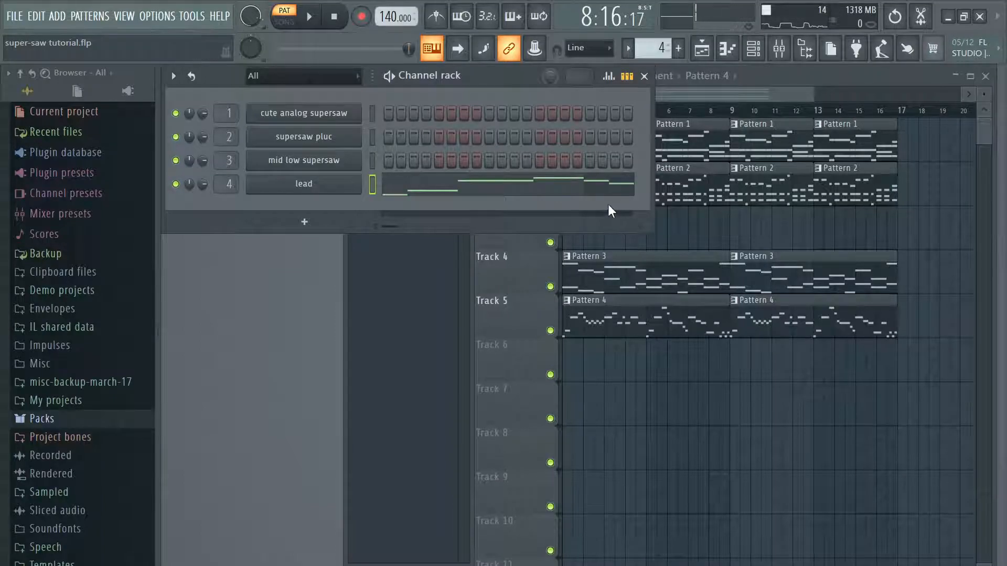
click(329, 161)
click(781, 66)
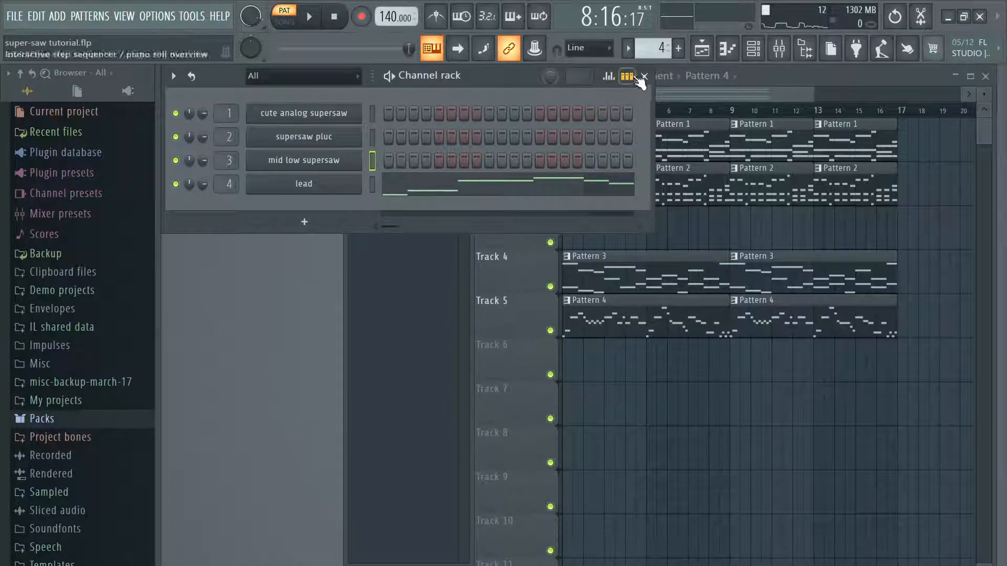
Step: Add a new Serum channel with Pattern 1 selected and enlarge its window to about 125%
scroll(662, 48, down, 2)
scroll(661, 48, down, 1)
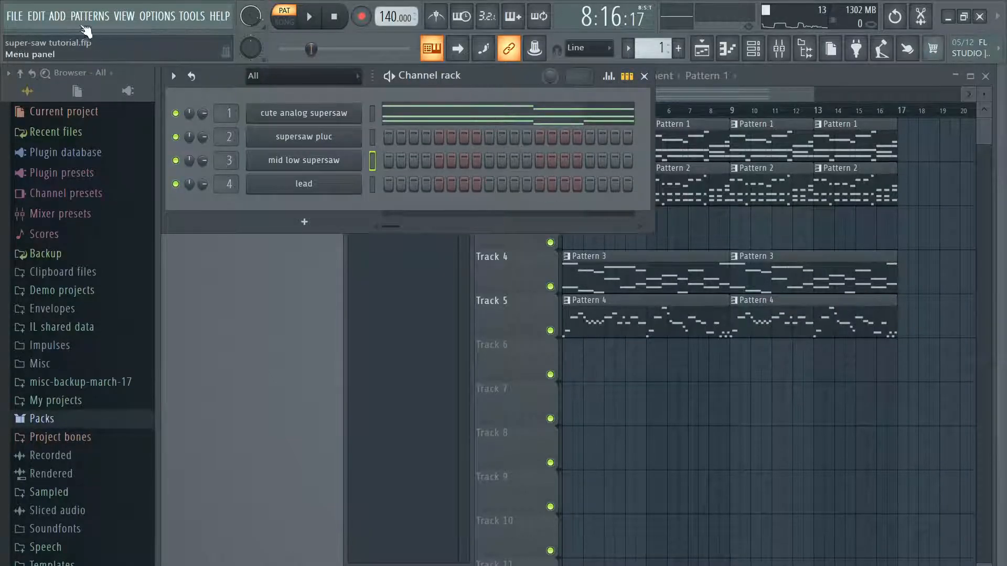
click(51, 17)
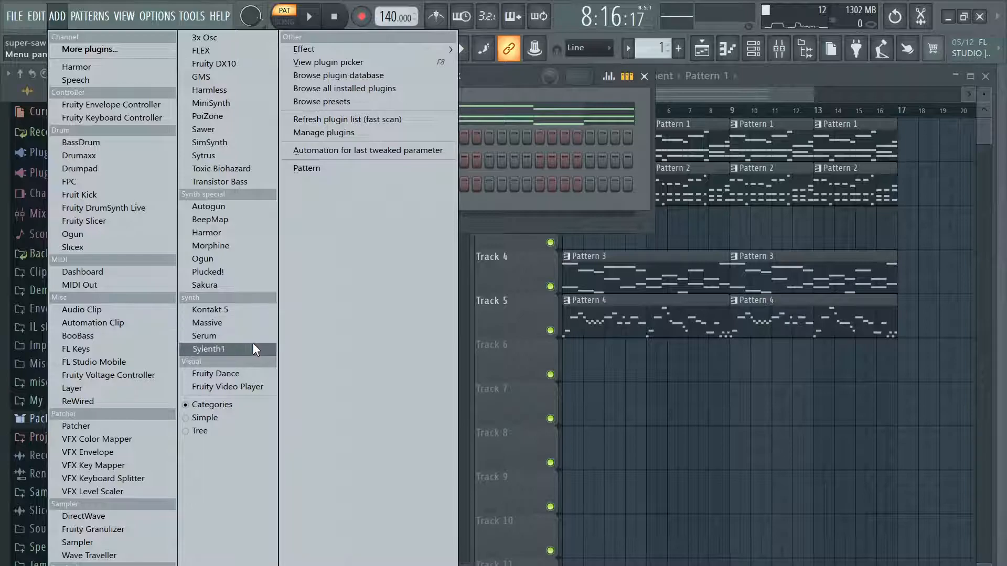
click(220, 335)
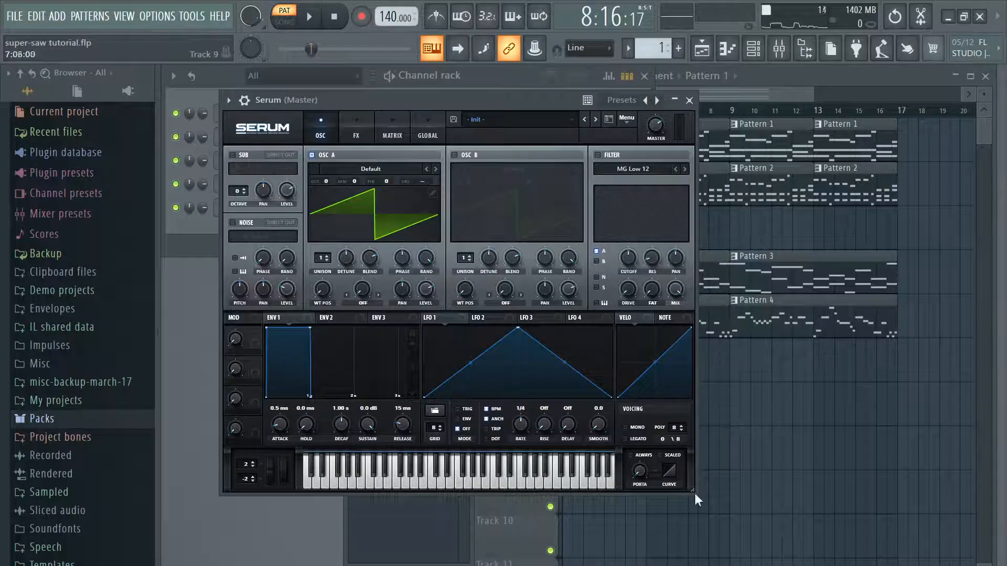
drag(695, 493, 814, 560)
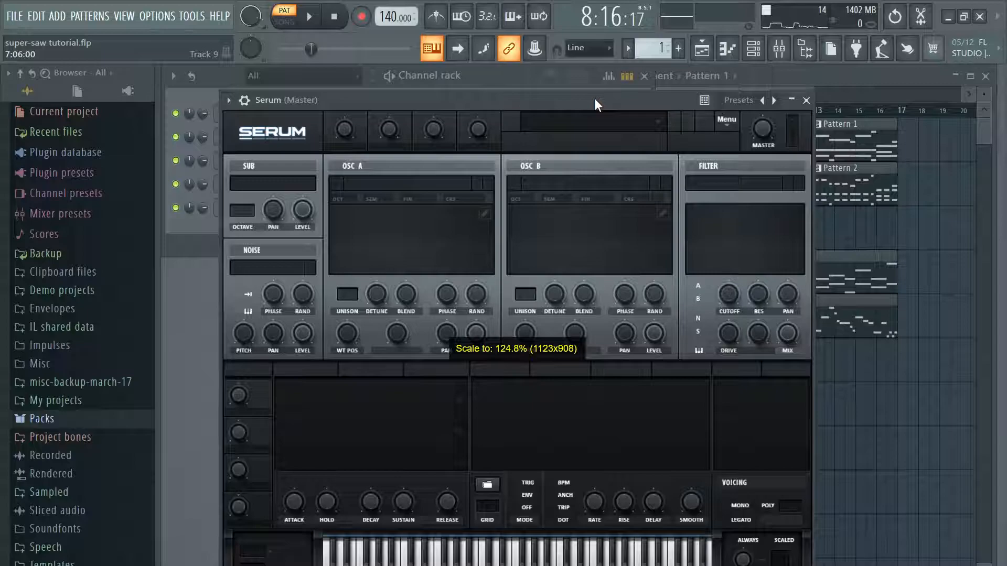
drag(602, 100, 580, 40)
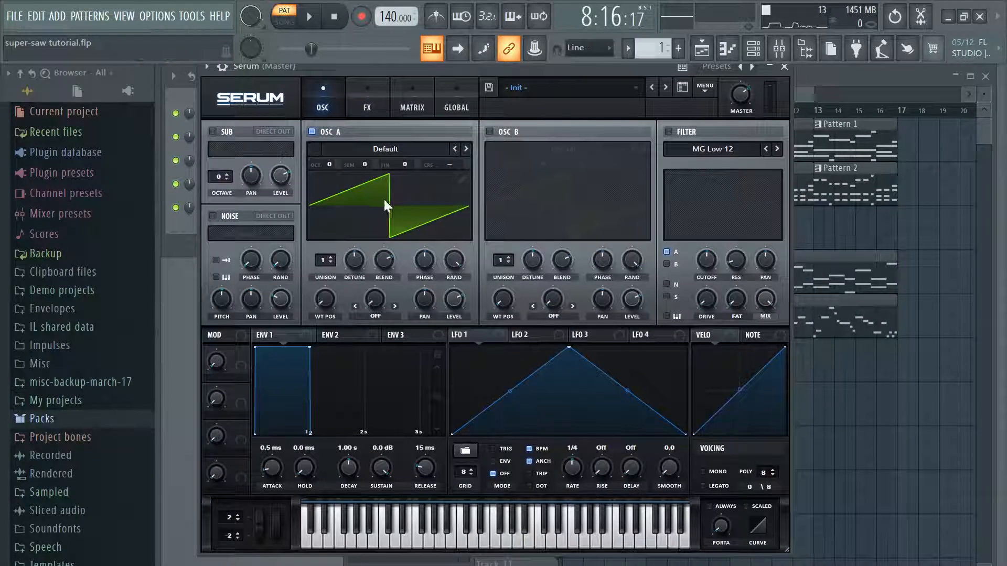
Step: Load the Analog wavetable Basic Shapes into oscillator A and set its wavetable position to 3
click(407, 149)
mouse_move(400, 165)
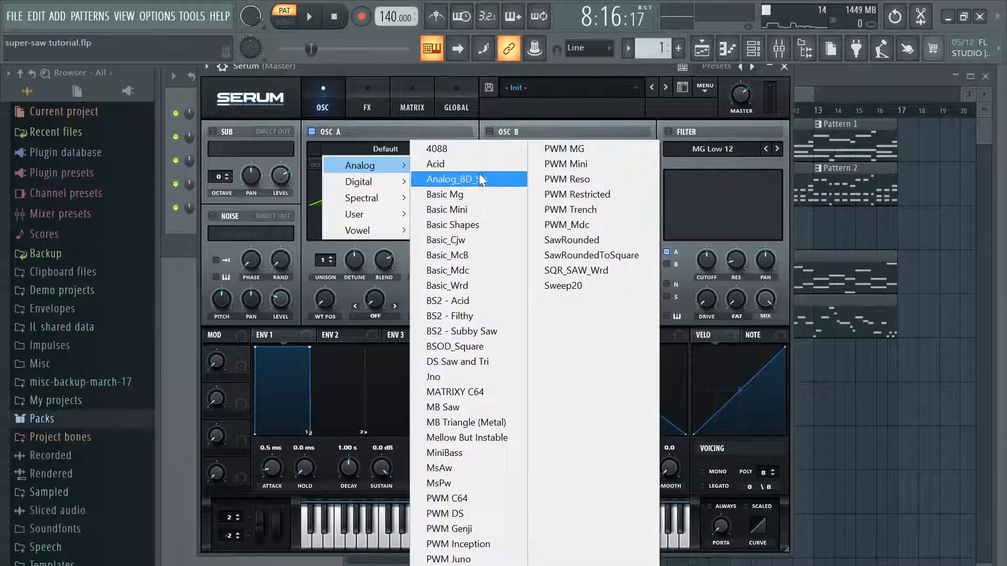
click(479, 225)
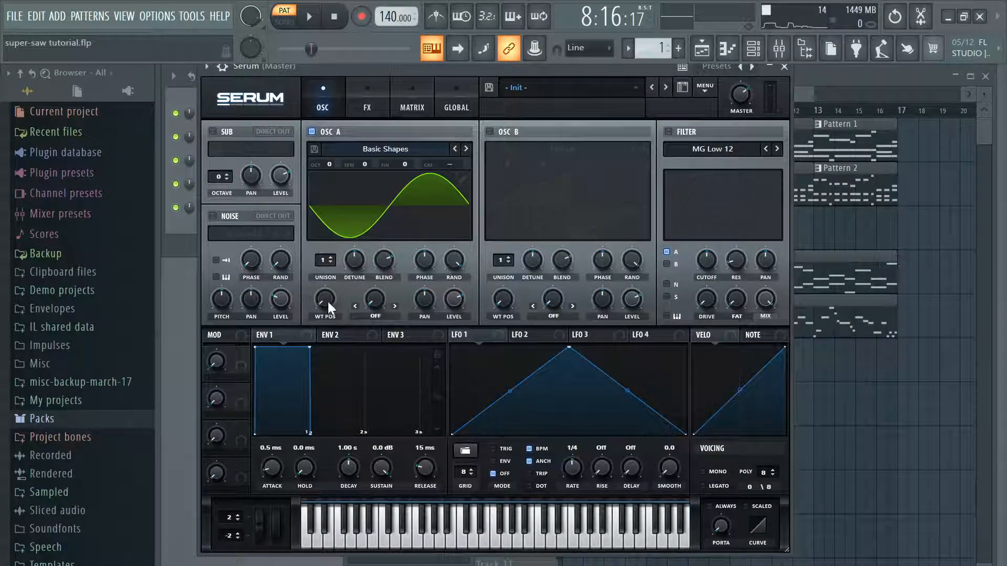
mouse_move(326, 301)
mouse_down()
mouse_move(344, 284)
mouse_move(341, 293)
mouse_up()
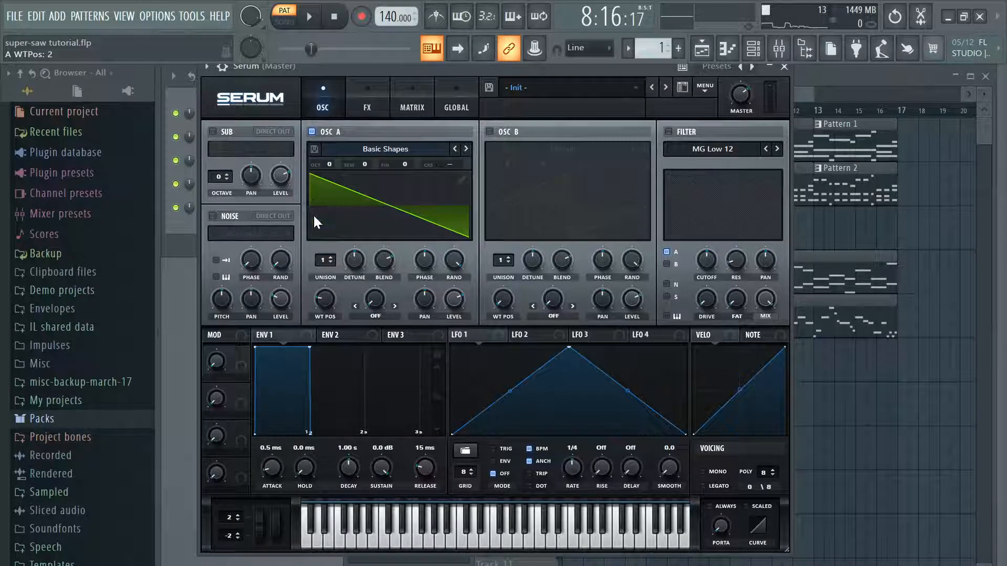
drag(334, 297, 332, 287)
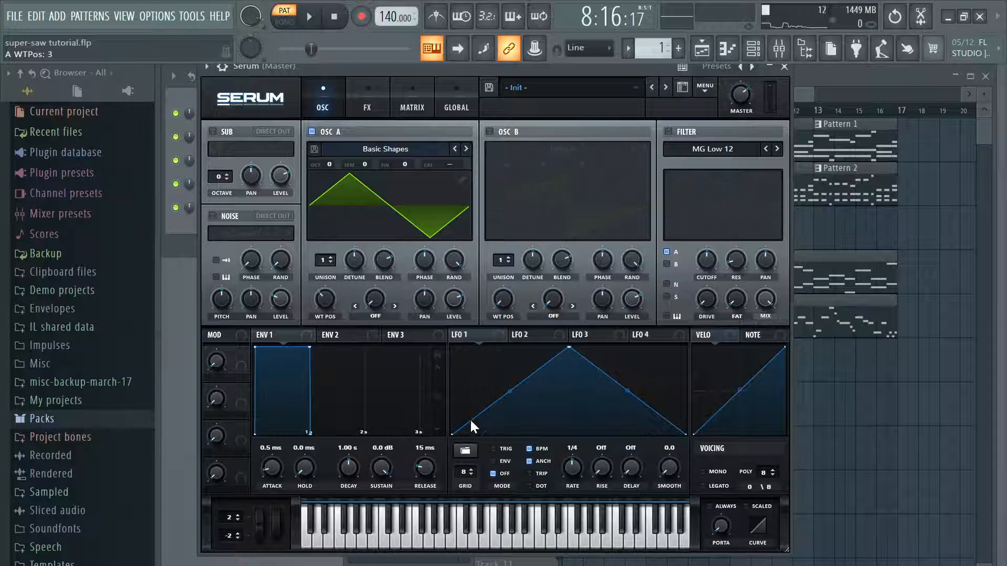
Step: Audition oscillator A's wavetable positions 4 and 7, and settle on position 2 for a saw wave
drag(326, 299, 336, 292)
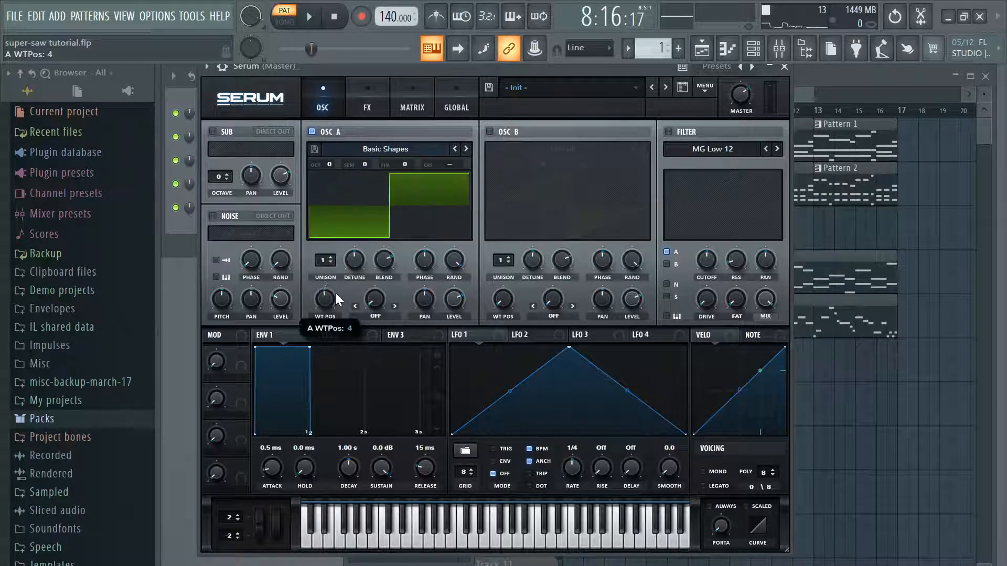
click(472, 545)
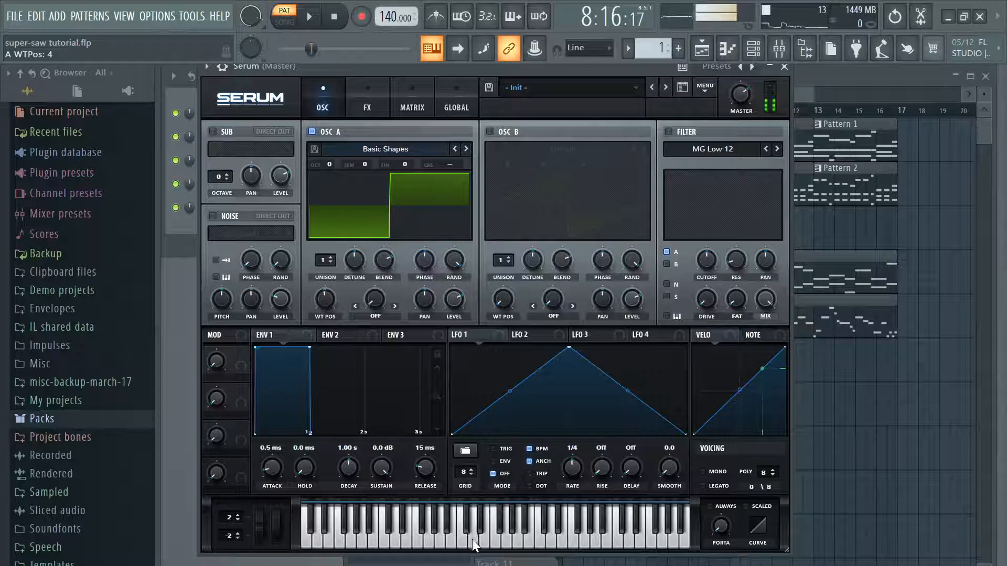
drag(333, 292, 363, 276)
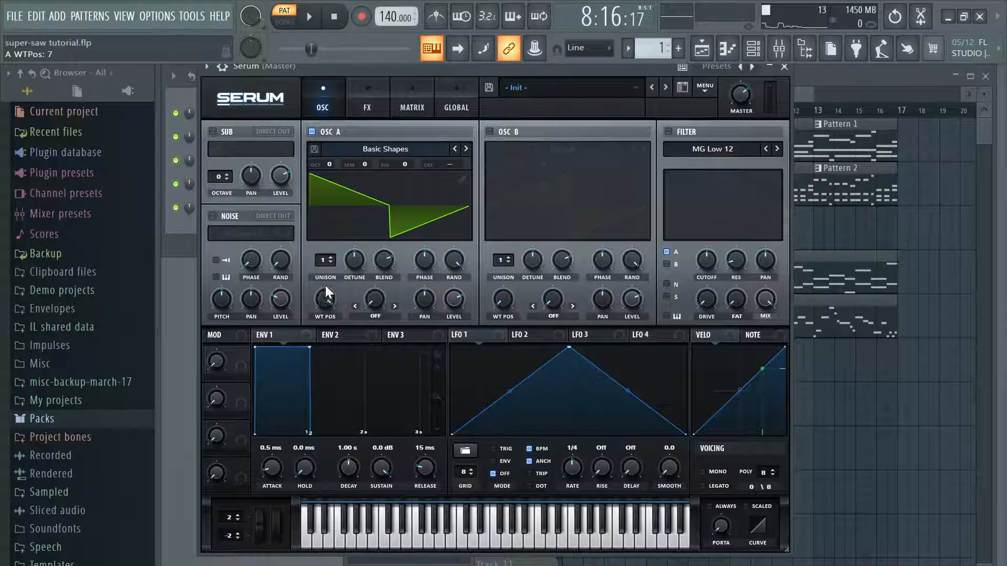
drag(334, 306, 288, 418)
drag(305, 371, 314, 354)
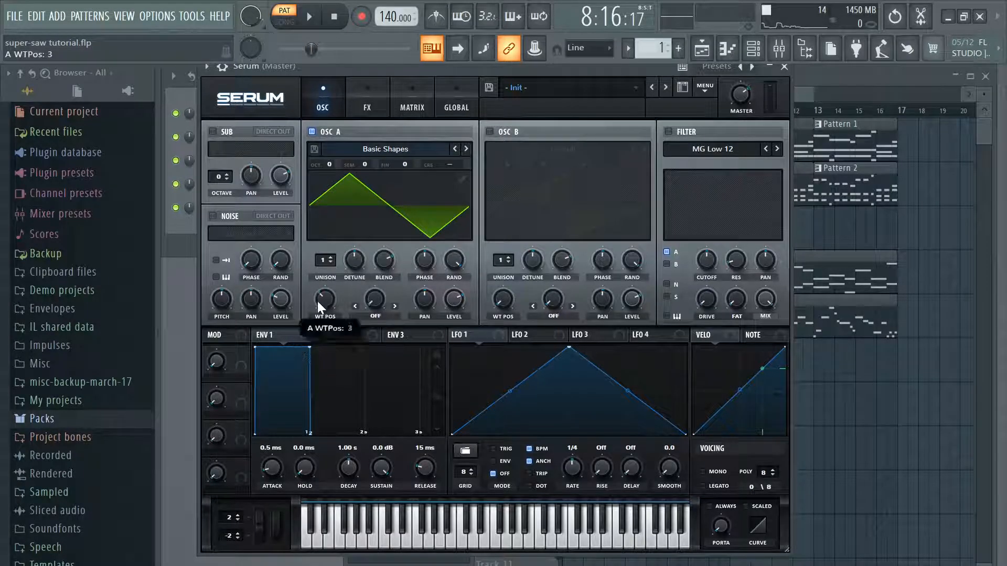
drag(318, 304, 317, 305)
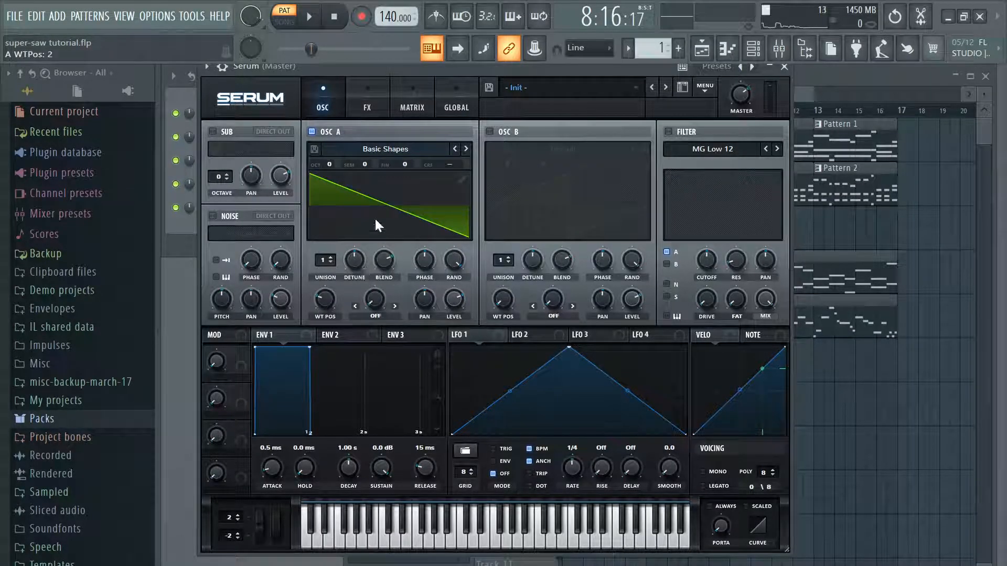
Step: Set oscillator A to 8 unison voices, reduce its detune, and audition notes for the change
click(520, 536)
drag(326, 260, 350, 211)
drag(359, 266, 351, 259)
drag(521, 540, 521, 541)
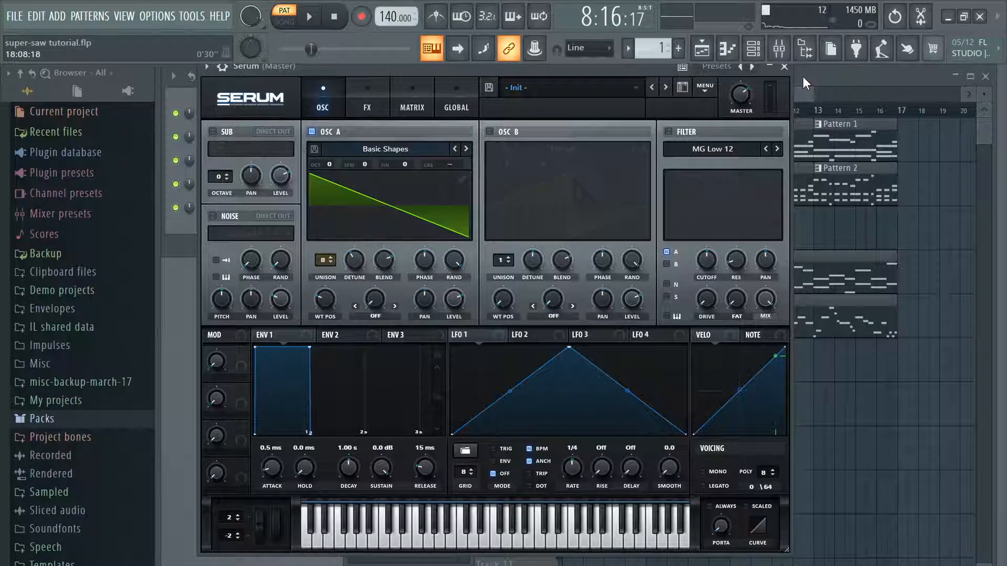
Step: Close the new Serum window and play Pattern 1 to hear the cute analog supersaw
click(784, 66)
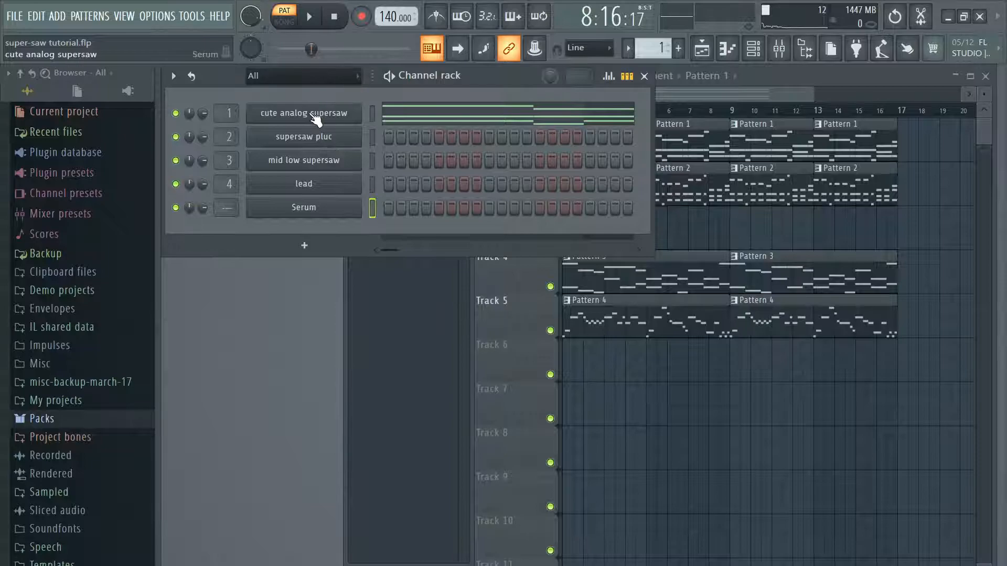
click(312, 22)
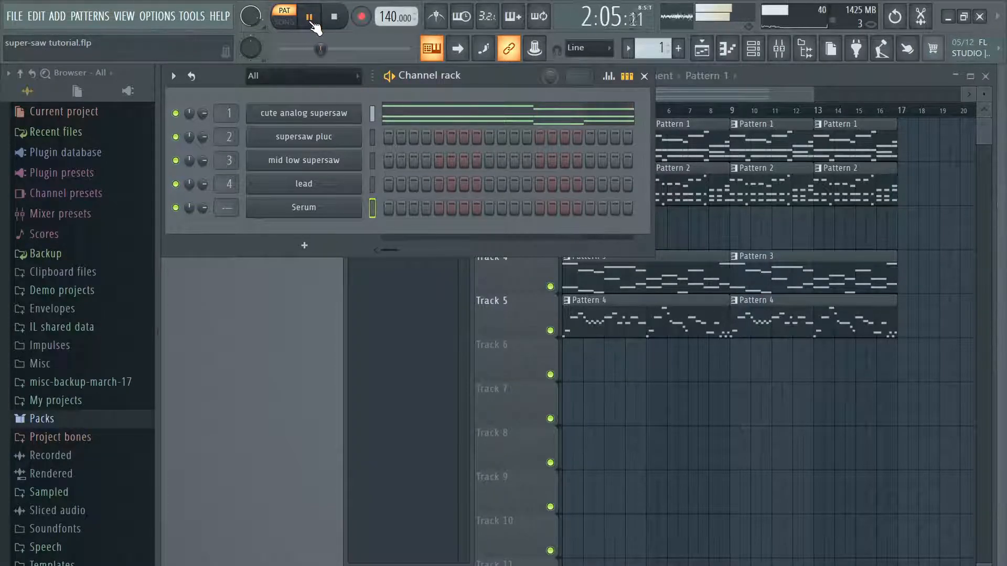
key(space)
Step: Open the cute analog supersaw channel's Serum settings and set oscillator A's unison detune to 0.13
click(304, 113)
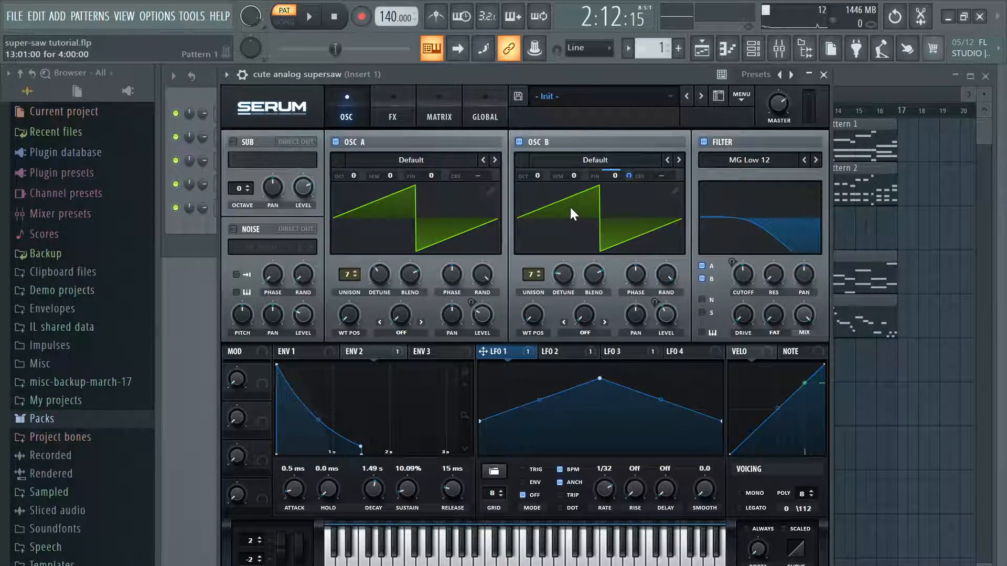
click(410, 223)
click(410, 224)
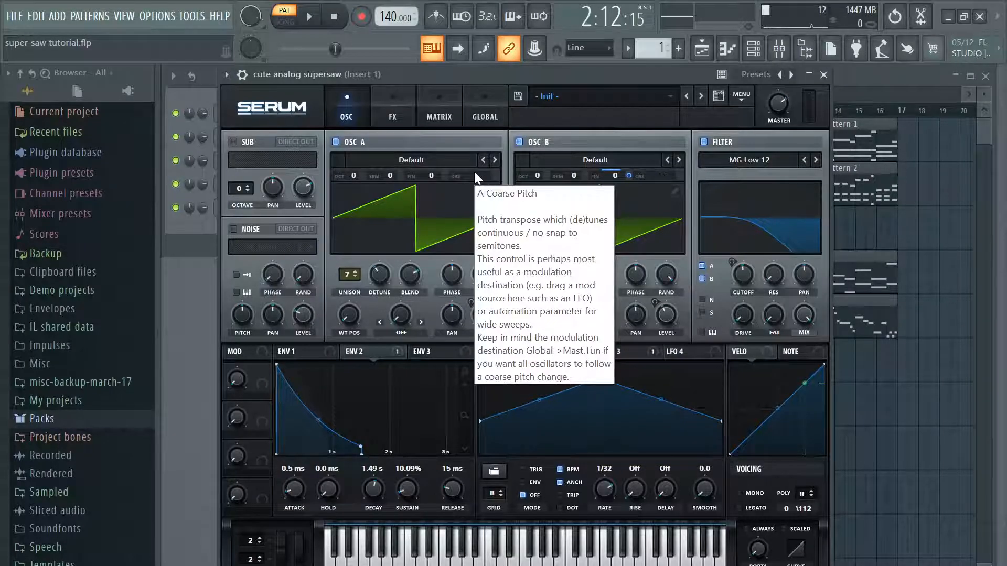
drag(383, 274, 383, 269)
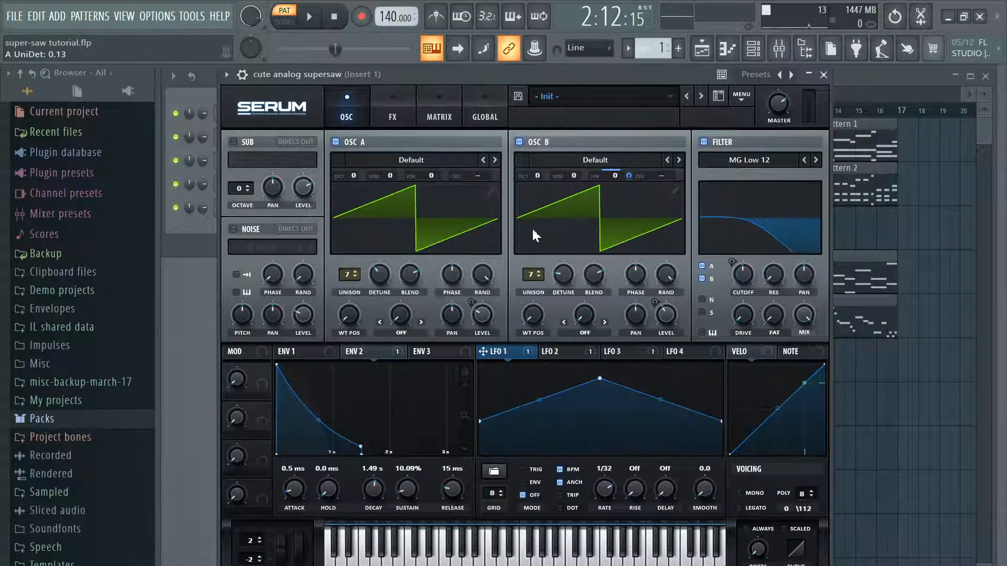
Step: Turn off the delay, chorus and reverb effects in the cute analog supersaw's Serum
click(391, 116)
click(352, 116)
click(393, 114)
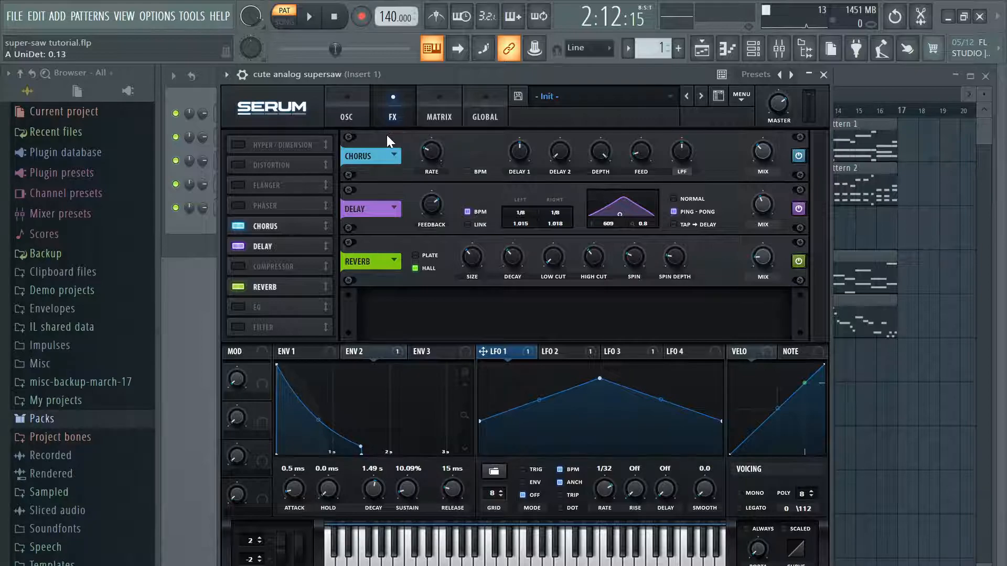
click(339, 115)
click(392, 115)
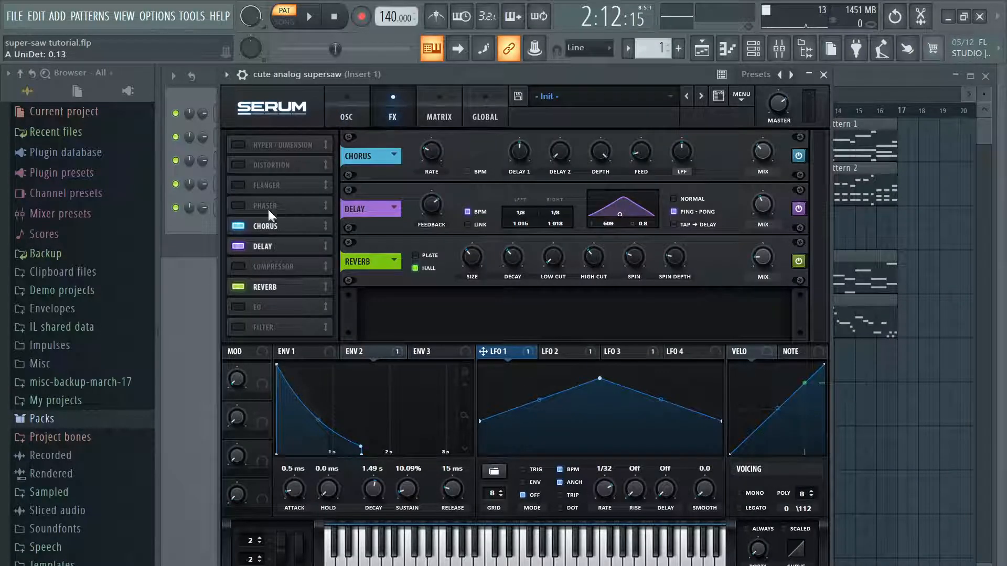
click(239, 247)
click(237, 226)
click(239, 286)
click(343, 116)
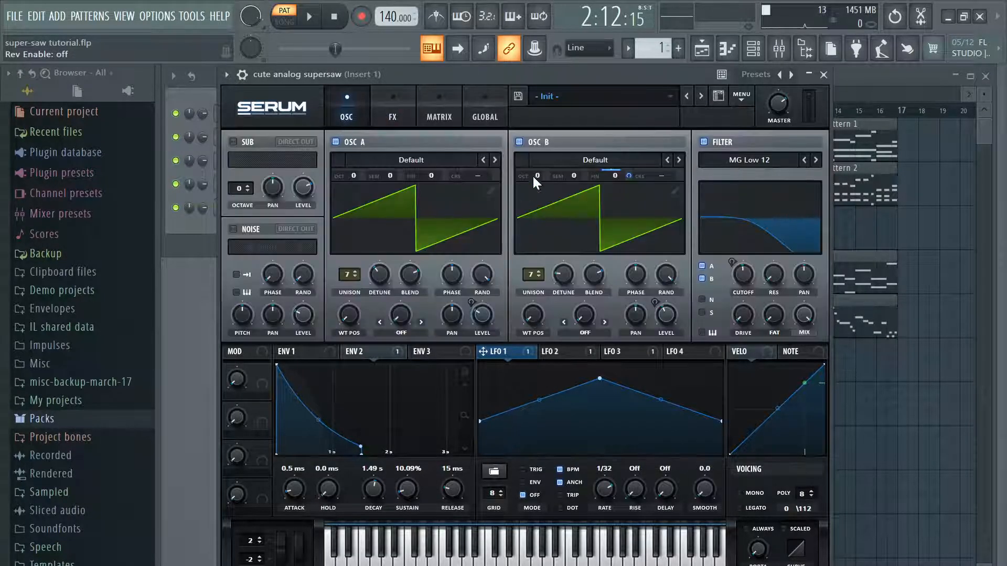
Step: Turn off oscillator B and play Pattern 1 to hear oscillator A alone
click(519, 141)
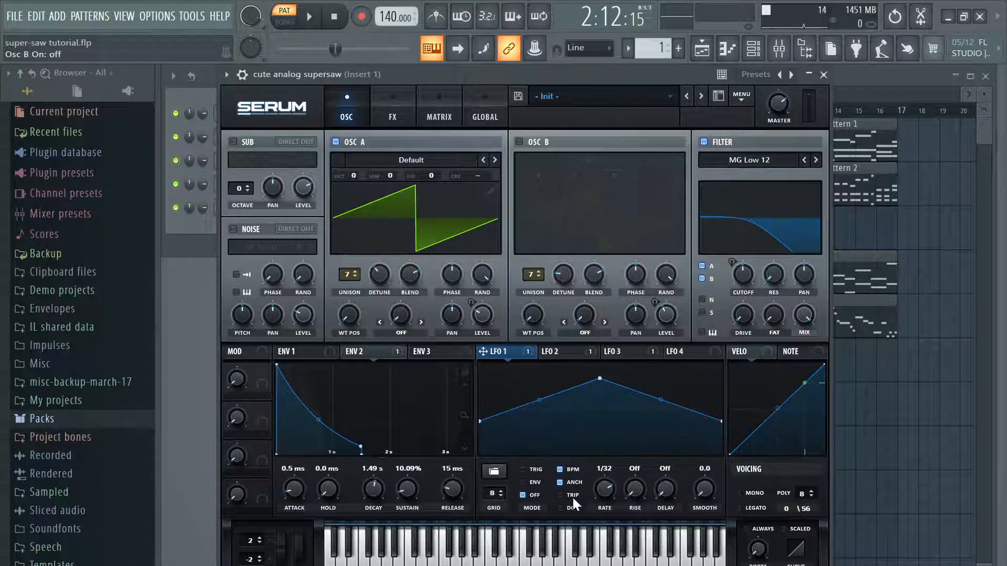
click(309, 16)
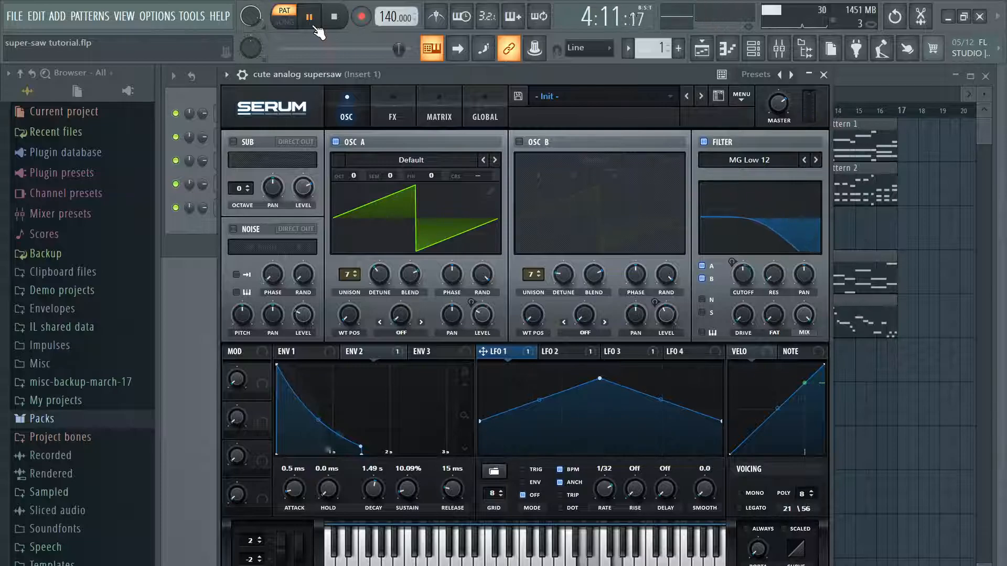
click(309, 17)
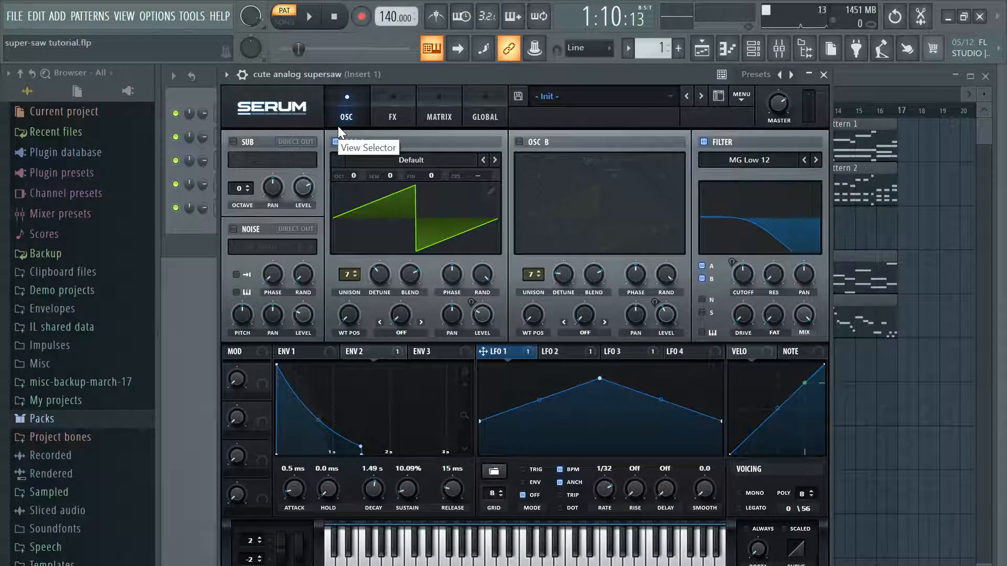
Step: Reduce oscillator A to 1 unison voice and play Pattern 1 to hear the single saw
drag(344, 276, 343, 346)
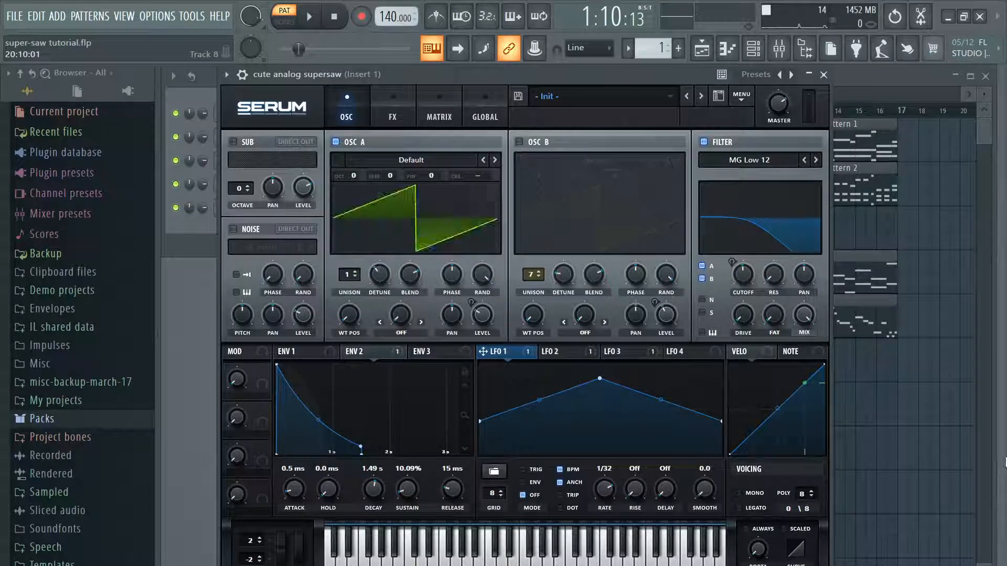
click(309, 17)
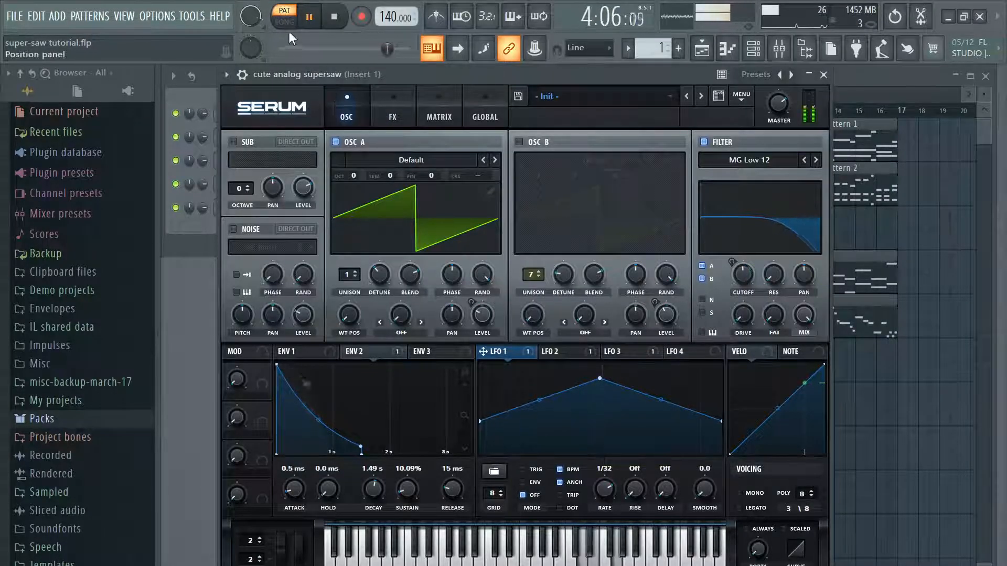
click(309, 17)
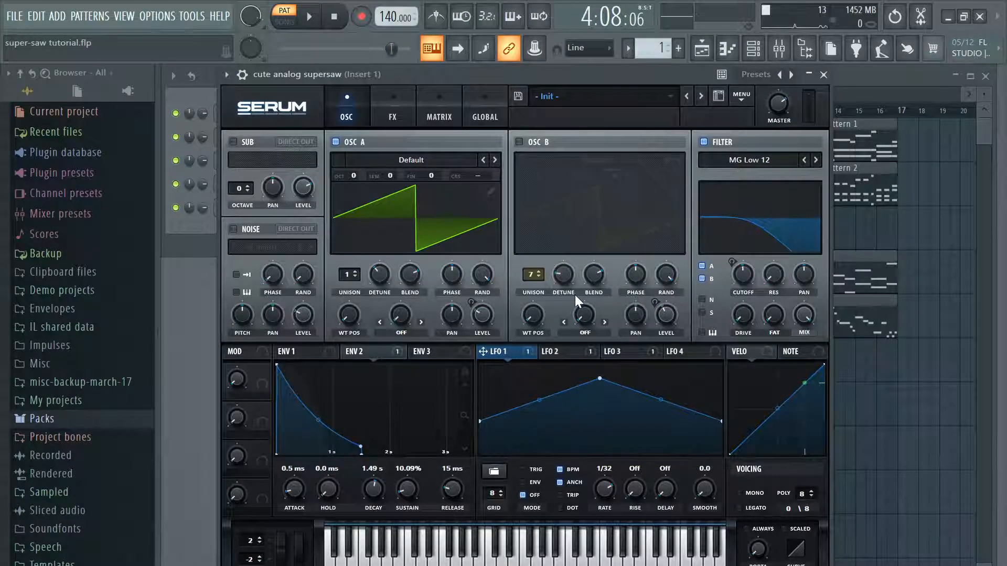
Step: Examine the cute analog supersaw's Envelope 1 and LFO settings, including LFO 2's modulation of oscillator A's level
click(331, 354)
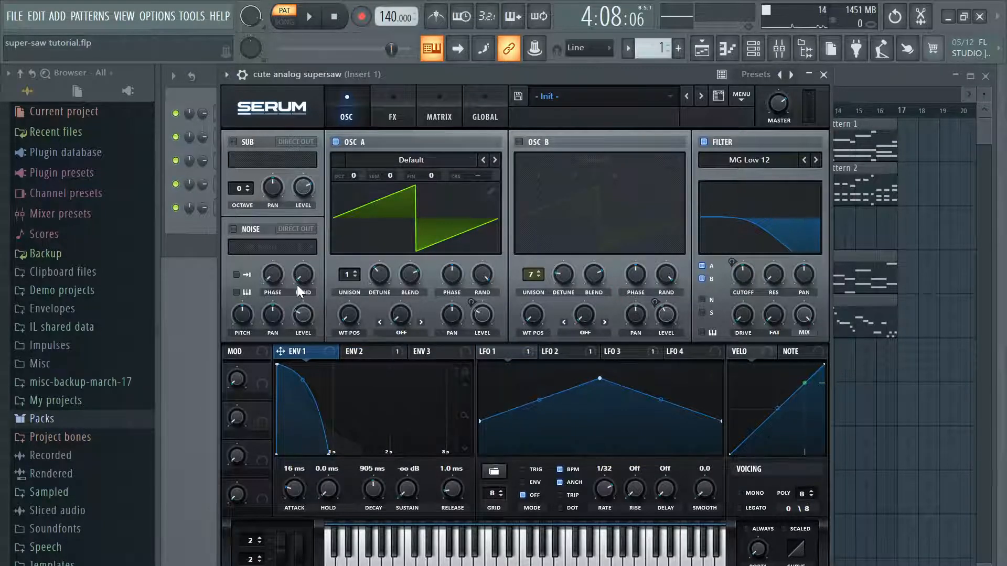
click(511, 349)
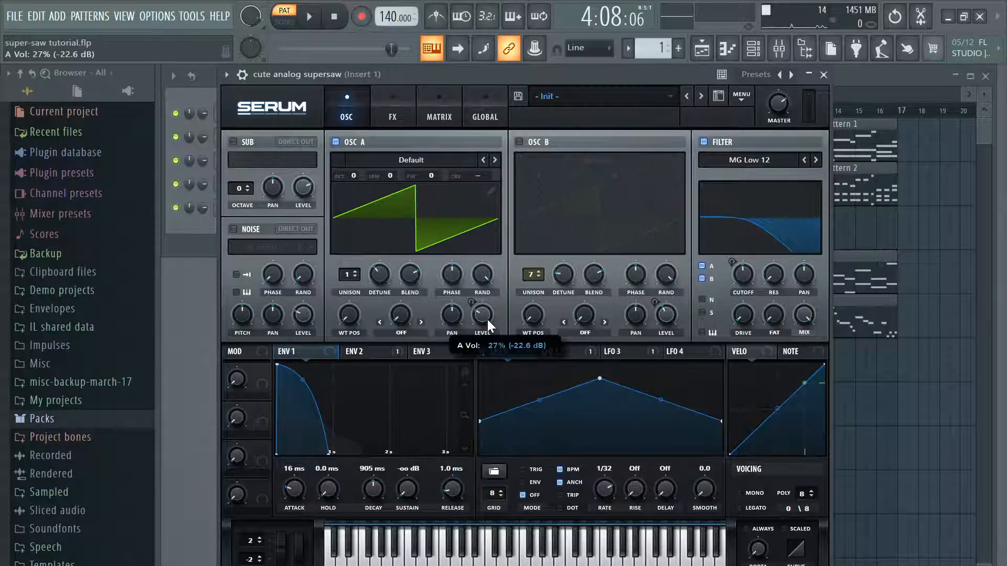
click(561, 350)
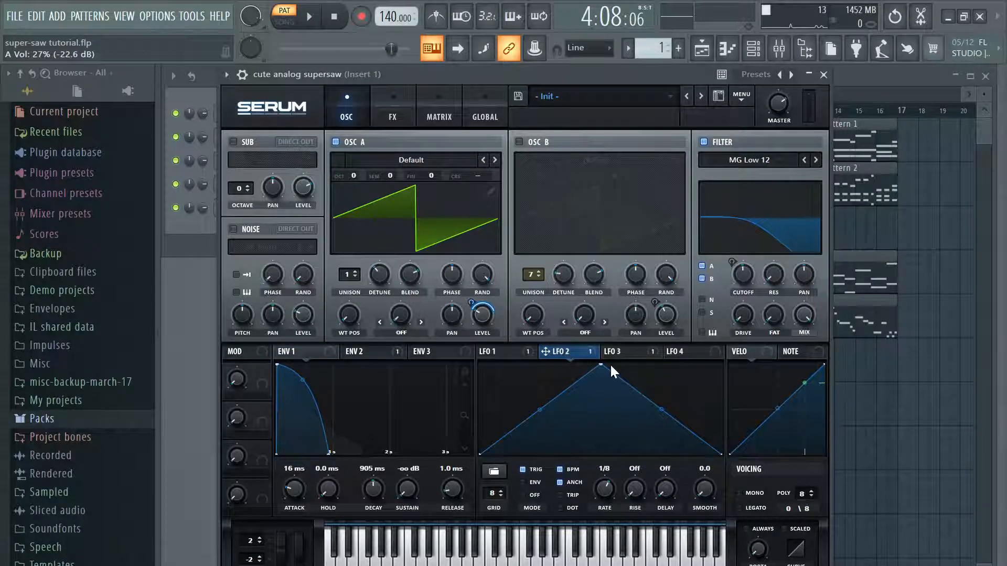
click(622, 352)
click(574, 350)
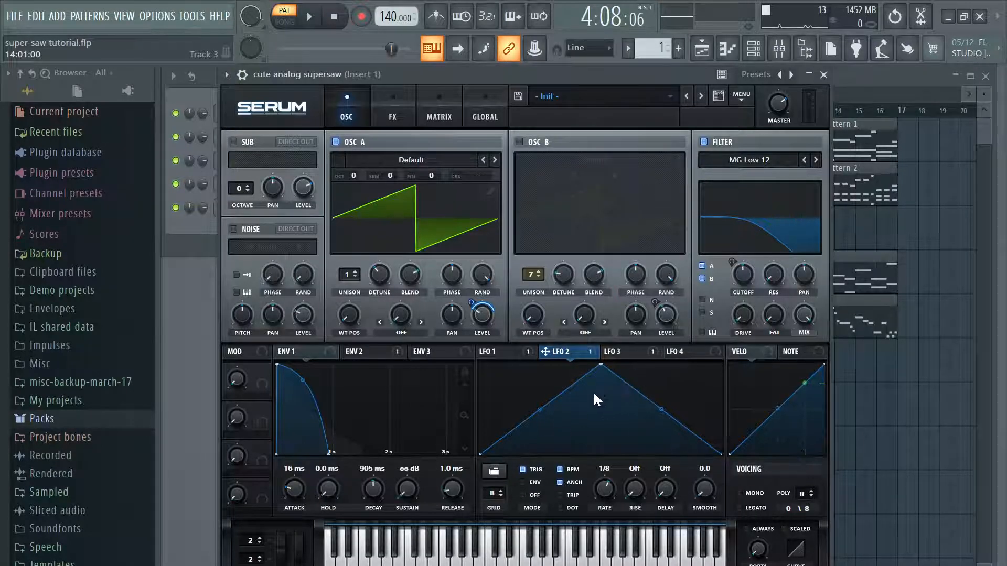
Step: Play Pattern 1 and compare oscillator A's level with its LFO 2 modulation bypassed and active
right_click(492, 313)
click(320, 111)
mouse_move(476, 314)
click(310, 17)
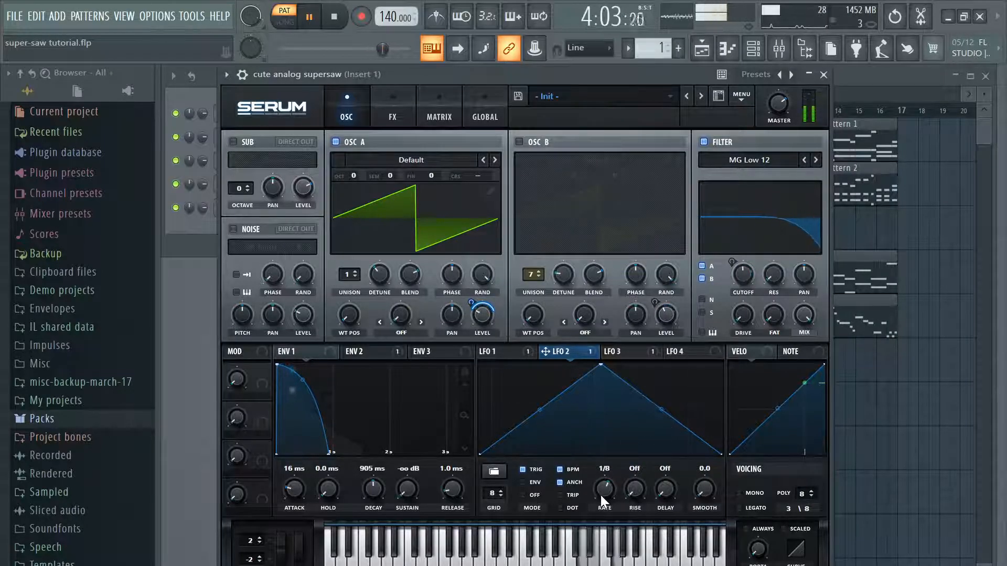
right_click(482, 297)
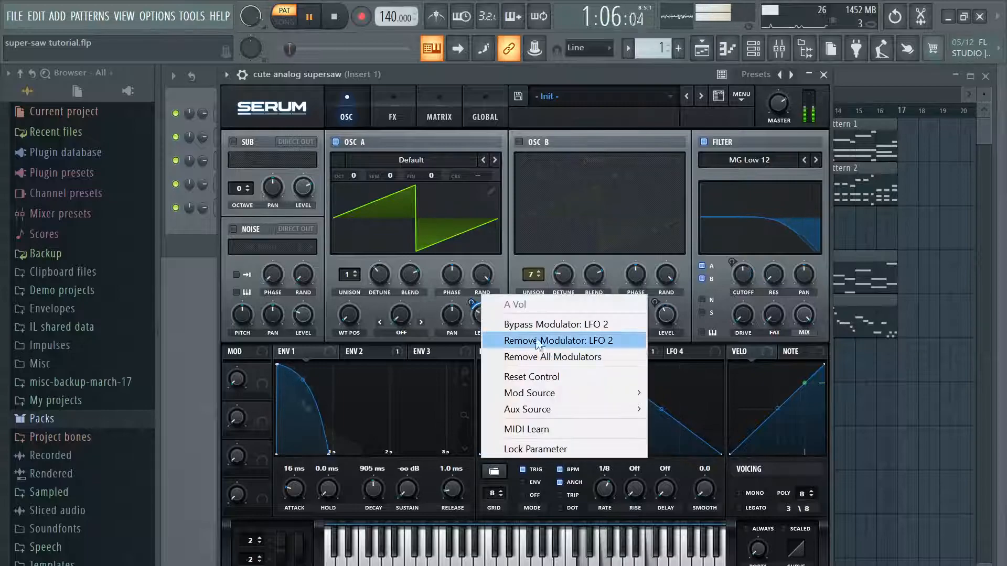
click(572, 331)
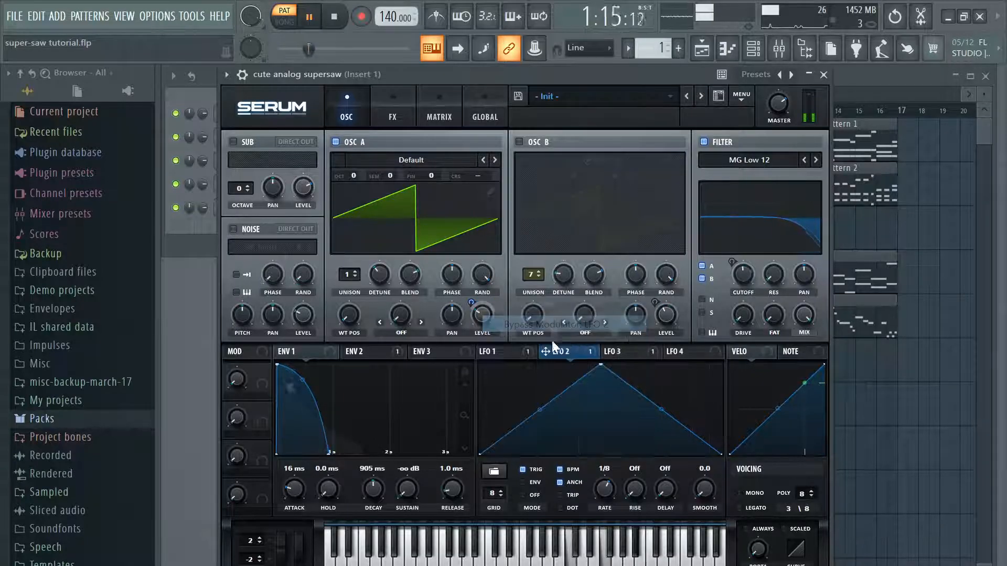
right_click(474, 308)
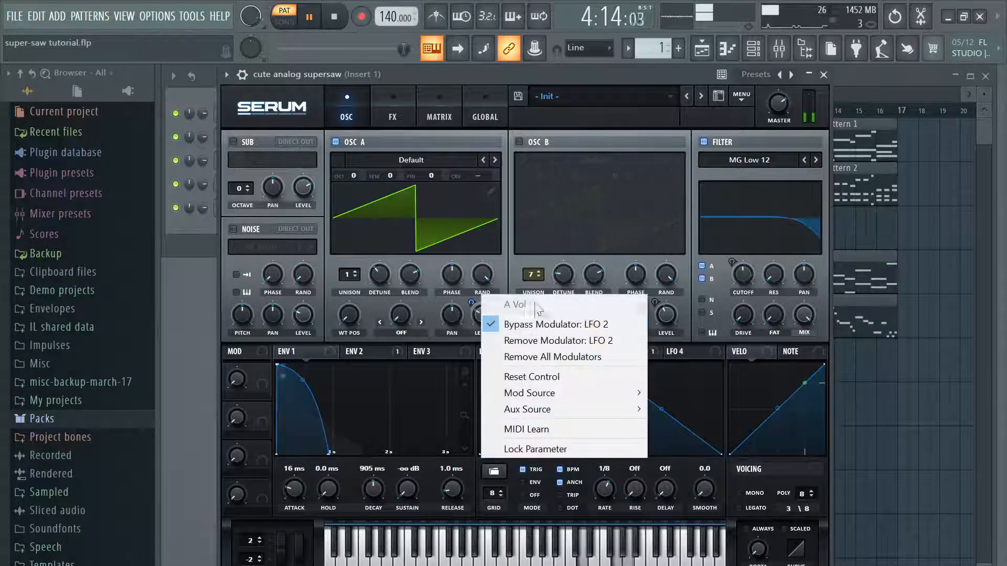
click(574, 326)
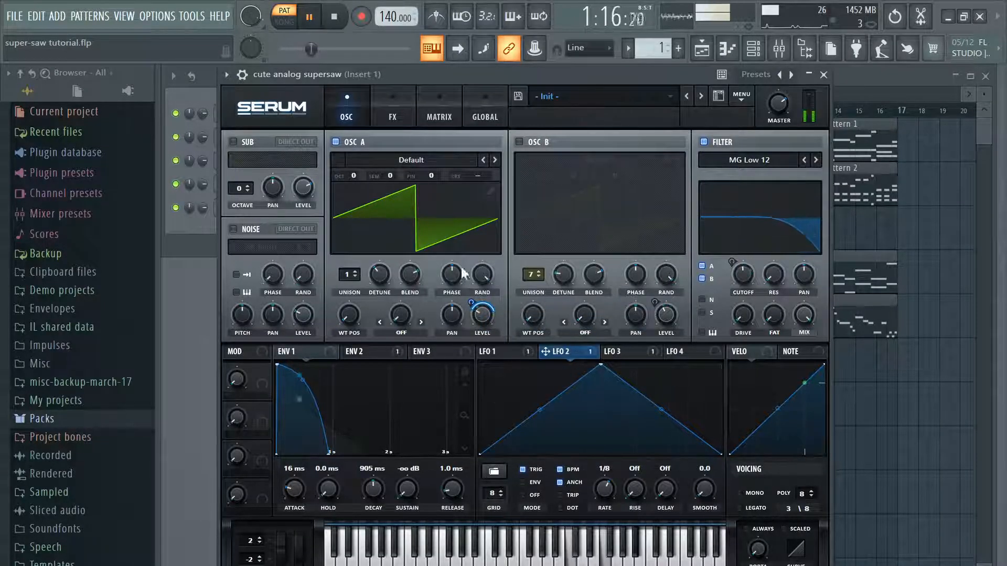
click(309, 20)
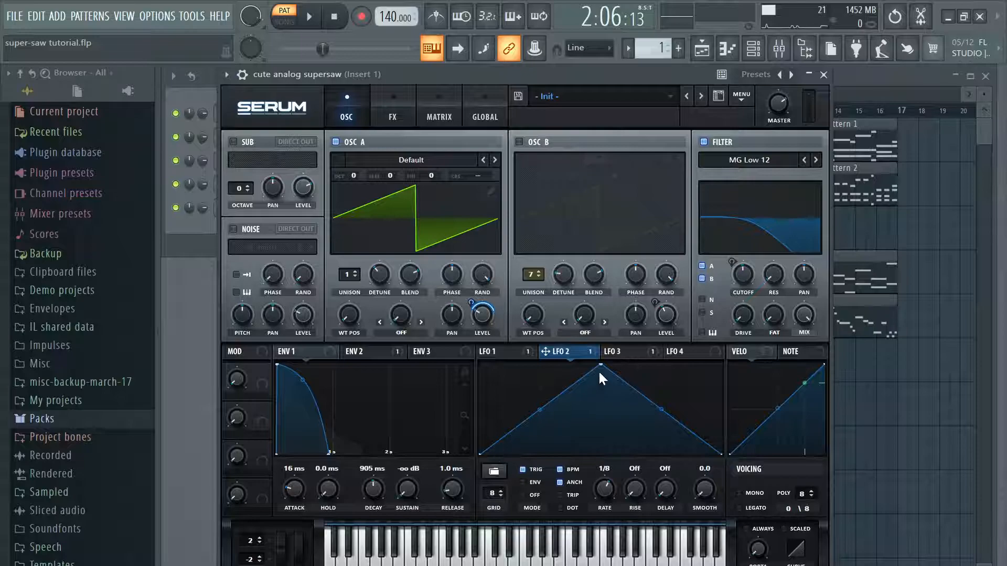
Step: Review Envelope 2's filter cutoff modulation and compare the Envelope 1 and LFO 2 shapes and settings
click(369, 353)
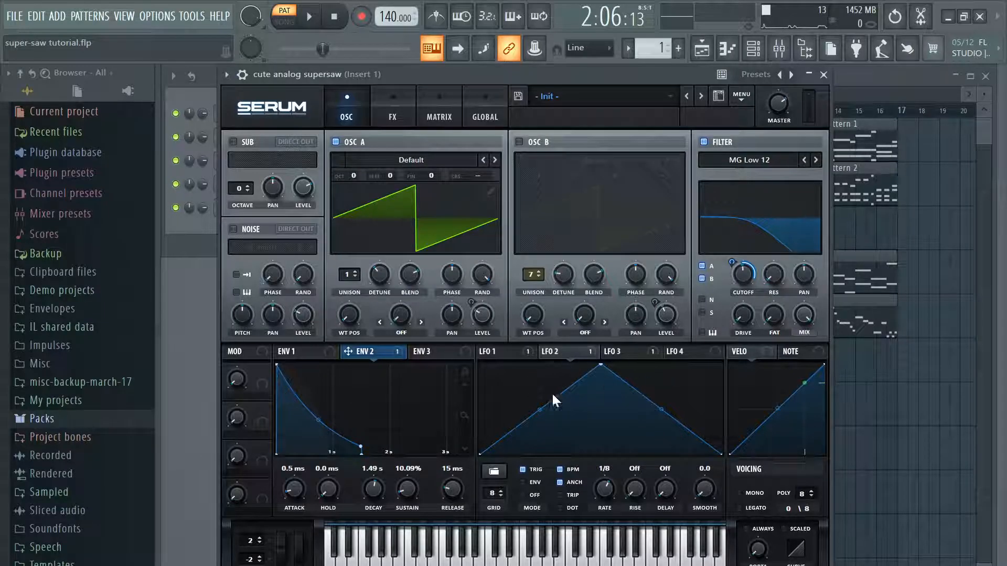
click(320, 350)
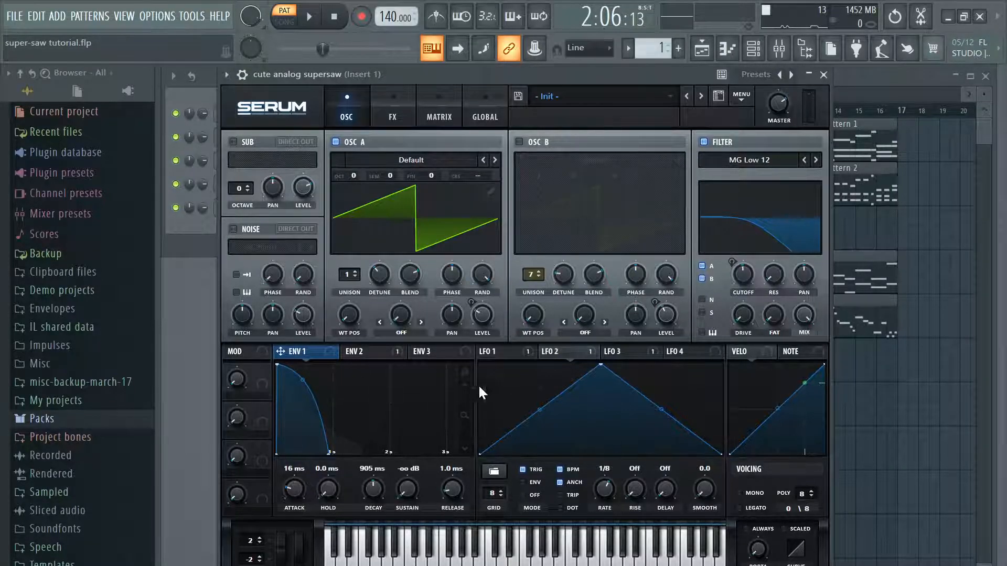
mouse_move(652, 353)
click(558, 353)
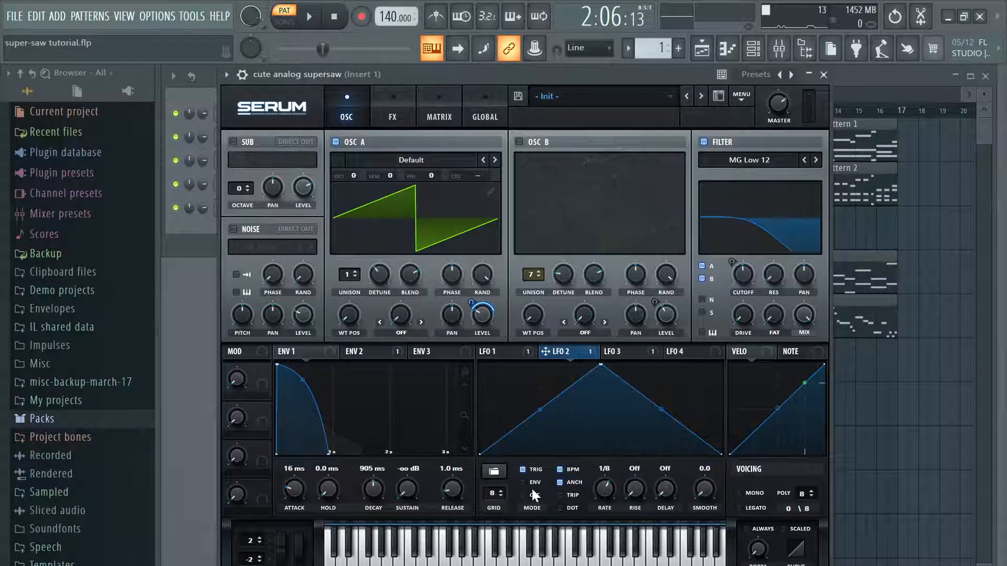
click(310, 351)
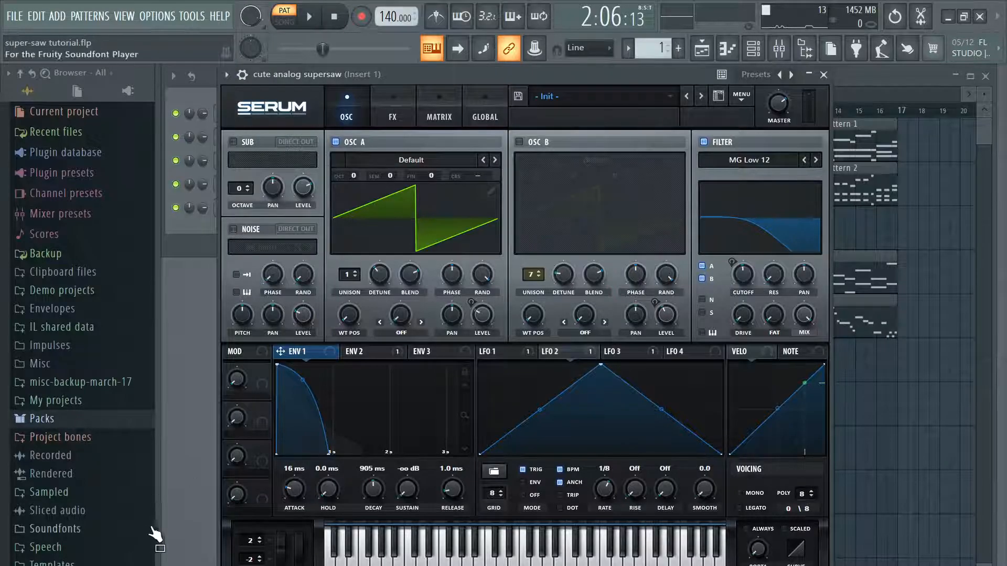
click(560, 353)
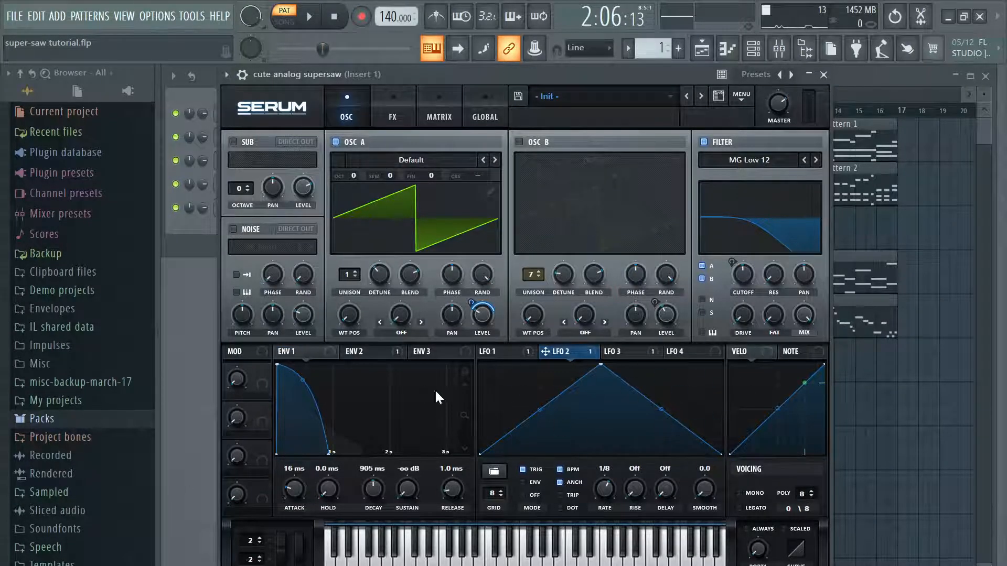
click(314, 355)
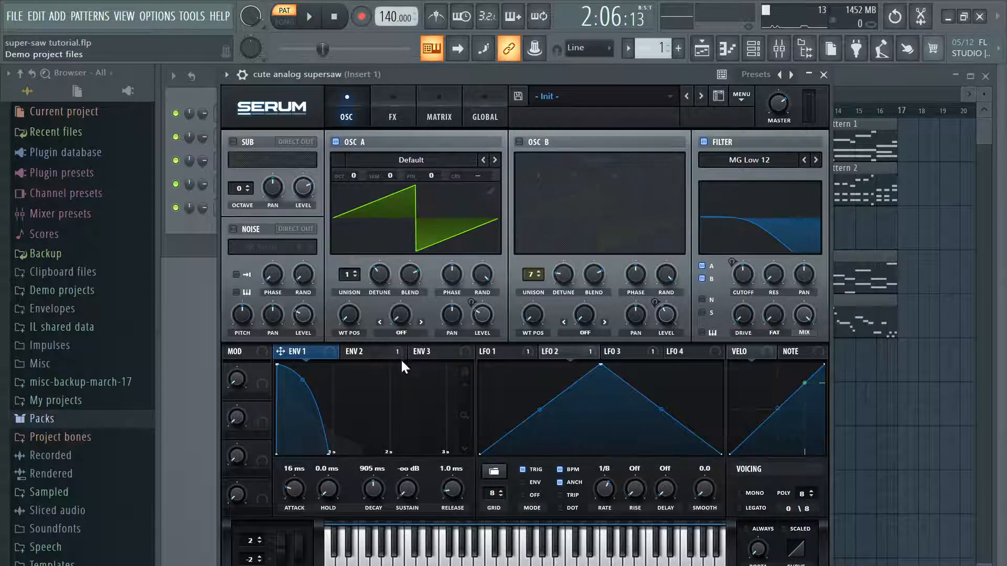
Step: Try a 1.14 s attack on Envelope 1 and play Pattern 1 to hear it
drag(576, 351, 483, 315)
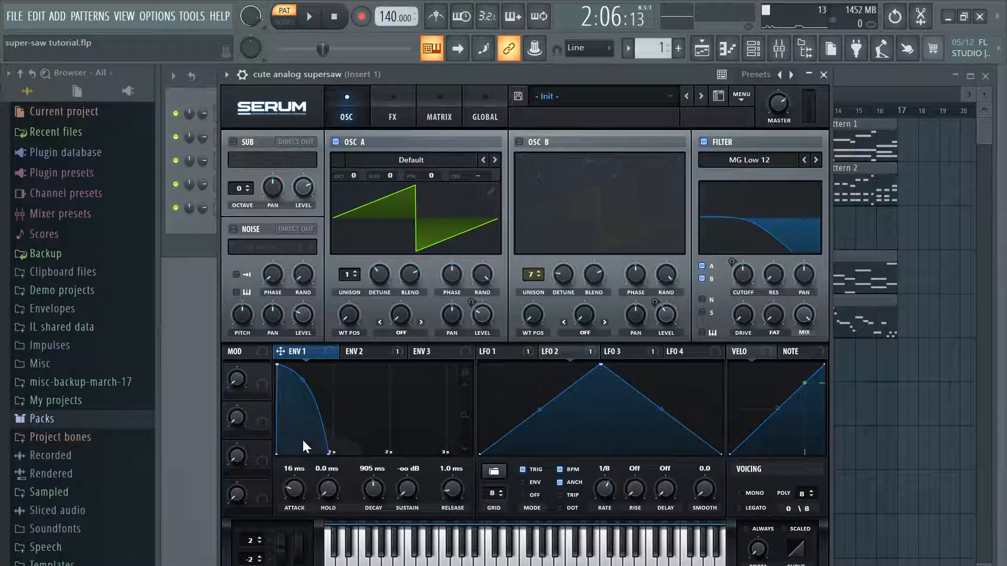
mouse_move(300, 484)
mouse_down()
mouse_move(318, 464)
mouse_move(303, 475)
mouse_up()
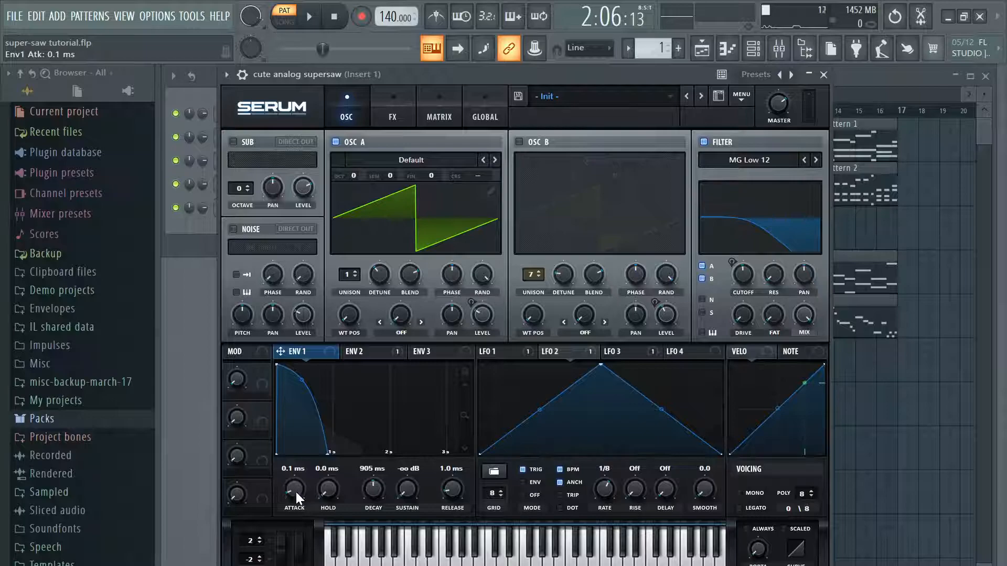
drag(296, 492, 328, 466)
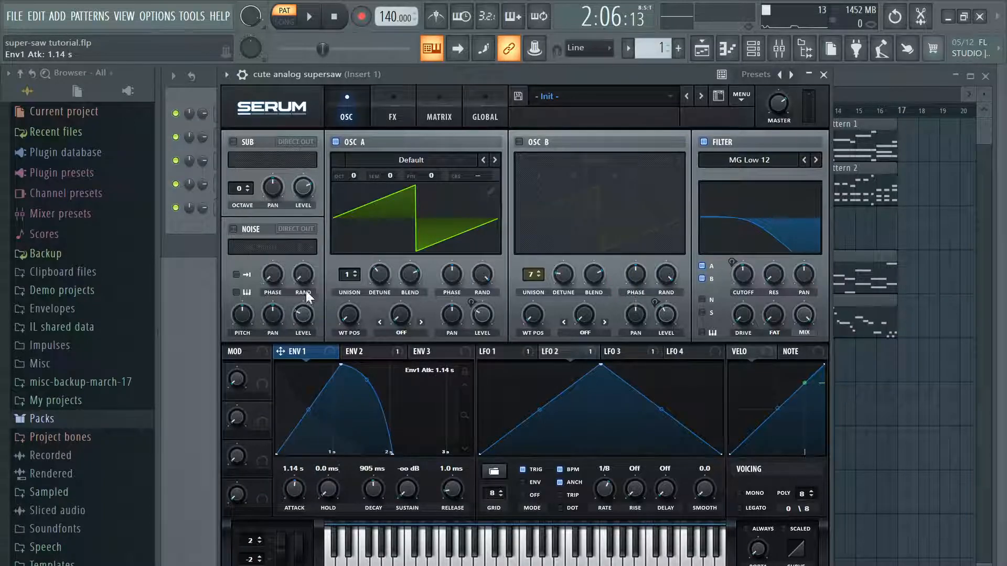
click(311, 19)
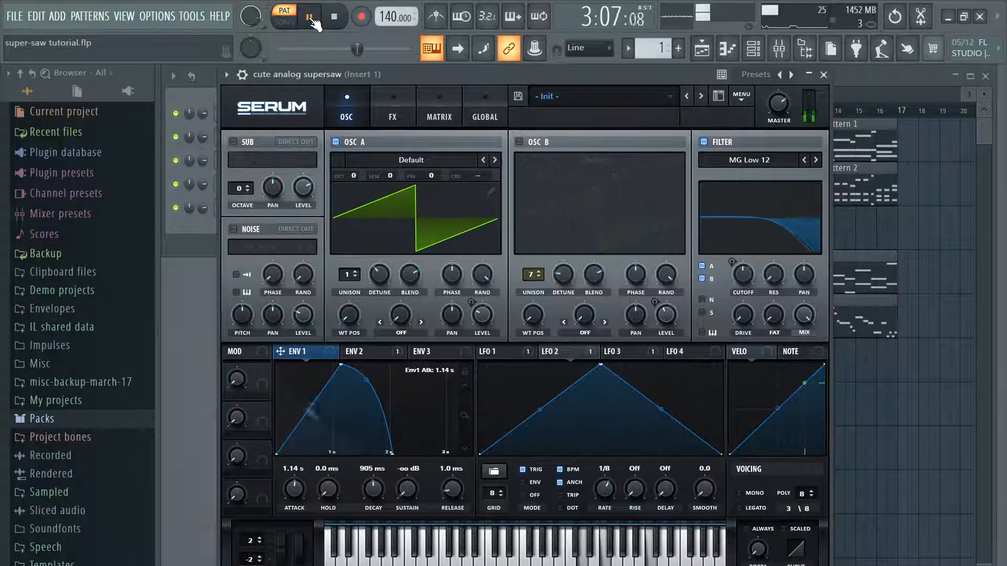
click(311, 18)
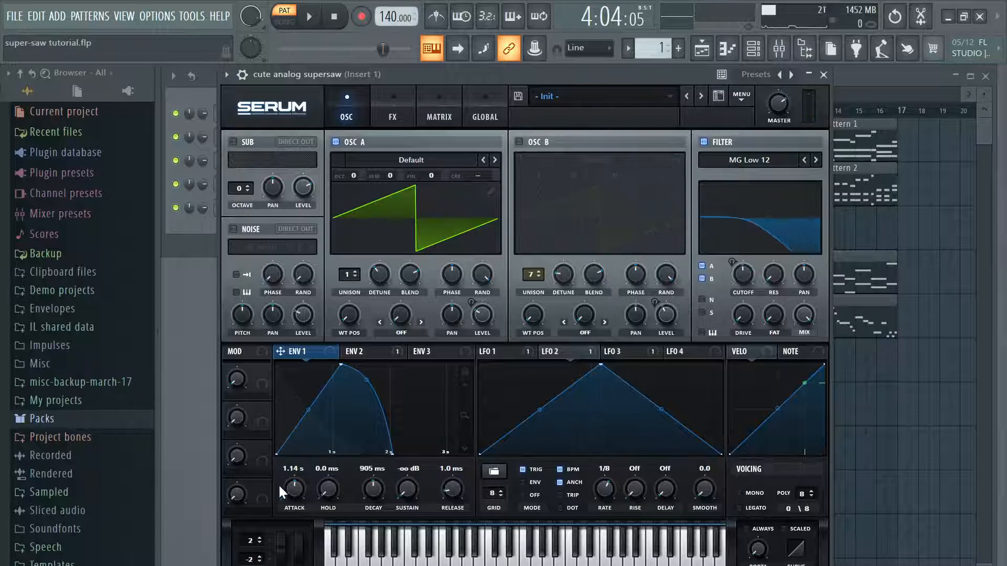
Step: Set Envelope 1's attack back to 16 ms and play Pattern 1 for comparison
drag(292, 483, 277, 499)
click(313, 21)
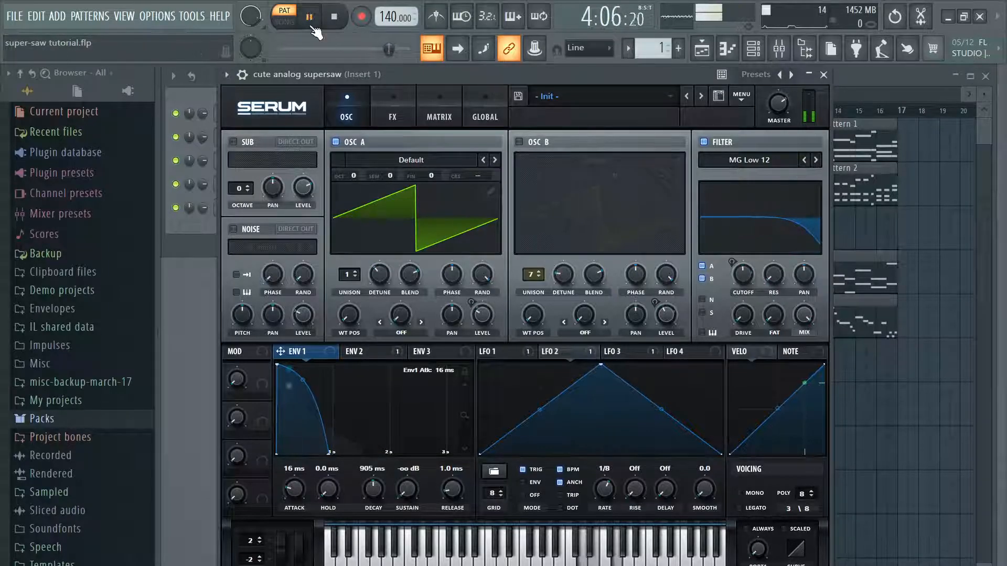
click(311, 18)
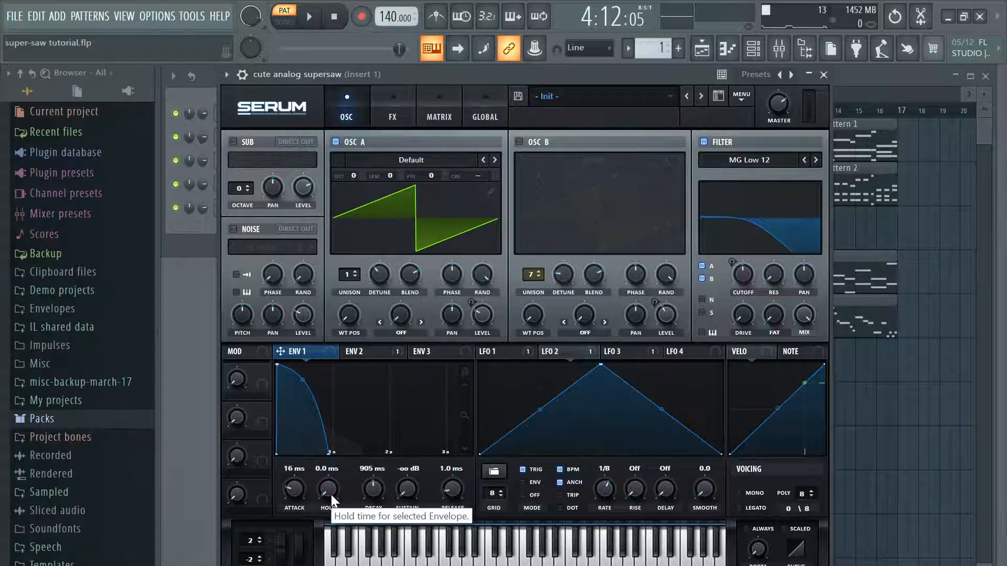
Step: Try a 1.58 s hold on Envelope 1 and return the hold to 0.0 ms
drag(331, 494, 376, 470)
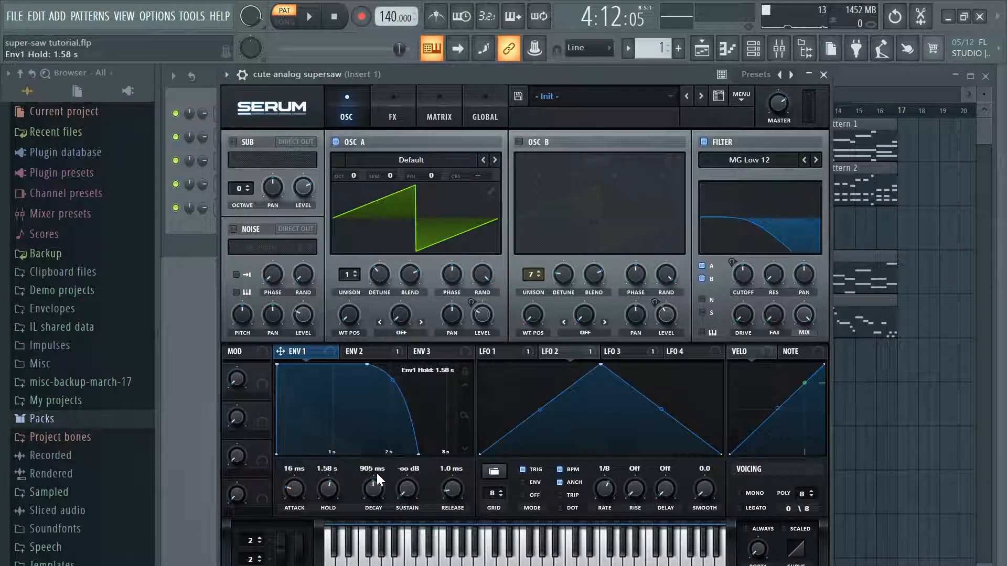
drag(377, 471, 300, 545)
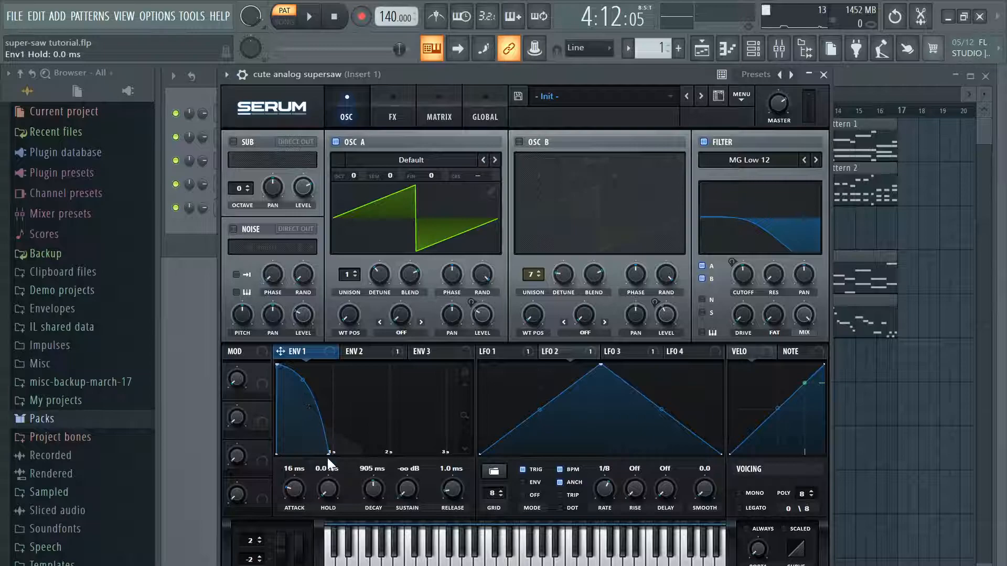
Step: Set Envelope 1's decay to 826 ms and release to 0.0 ms, trying a -24.4 dB sustain before returning it to -oo dB
drag(377, 486, 477, 461)
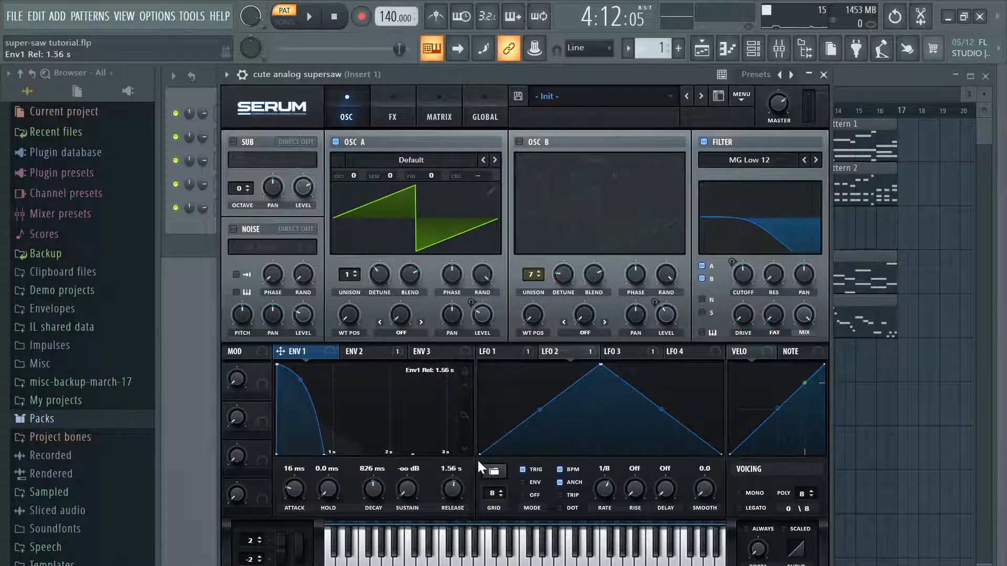
drag(414, 484, 422, 464)
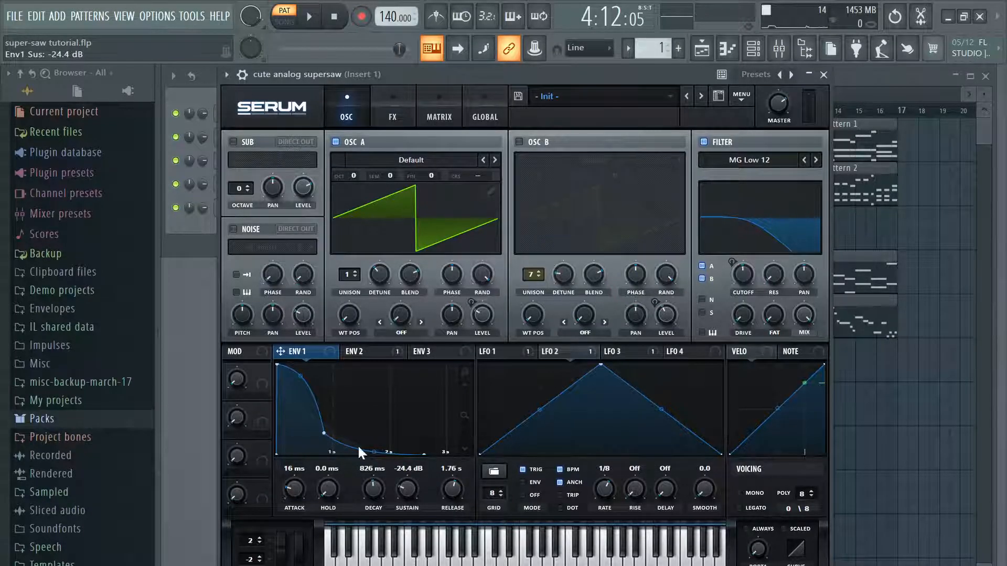
drag(417, 496, 418, 533)
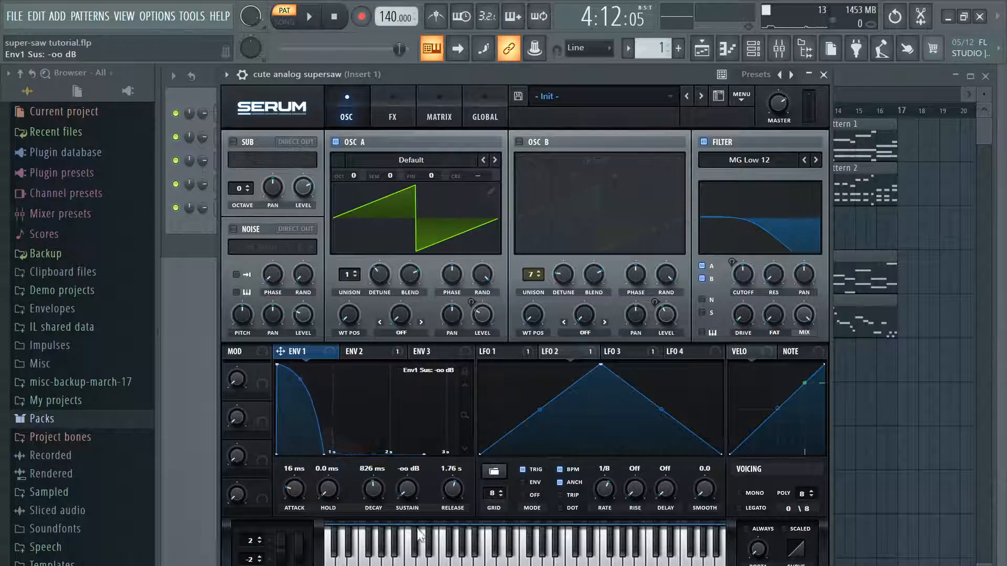
drag(450, 485, 451, 517)
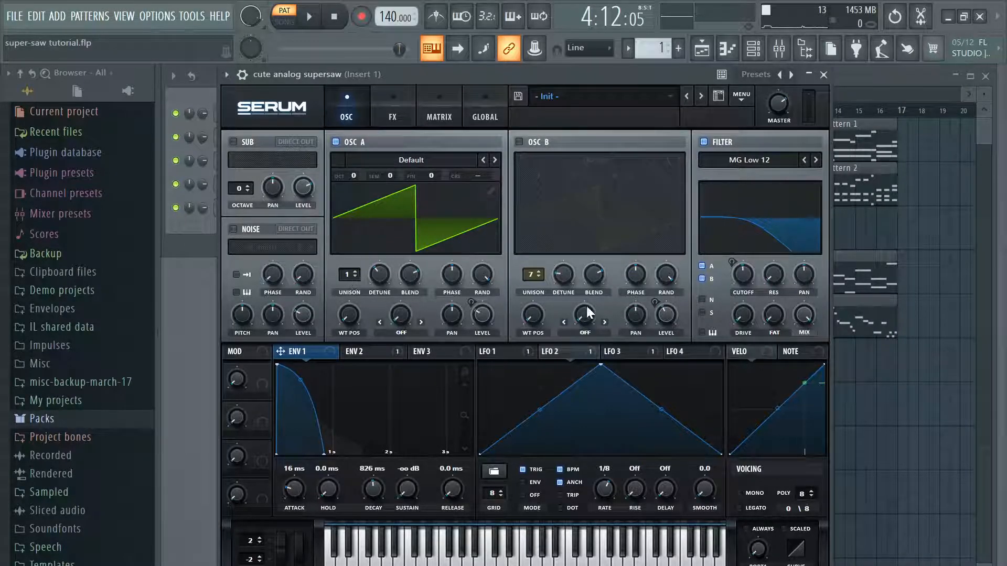
Step: Check the LFO 1 and LFO 2 shapes, switch from oscillator A to oscillator B and play Pattern 1
click(503, 351)
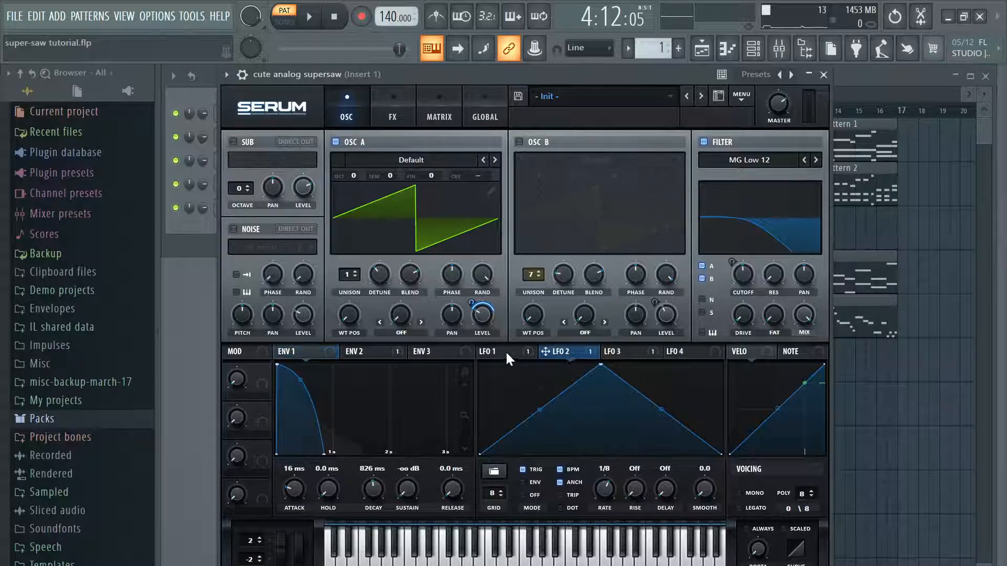
click(560, 355)
click(527, 140)
click(353, 143)
key(space)
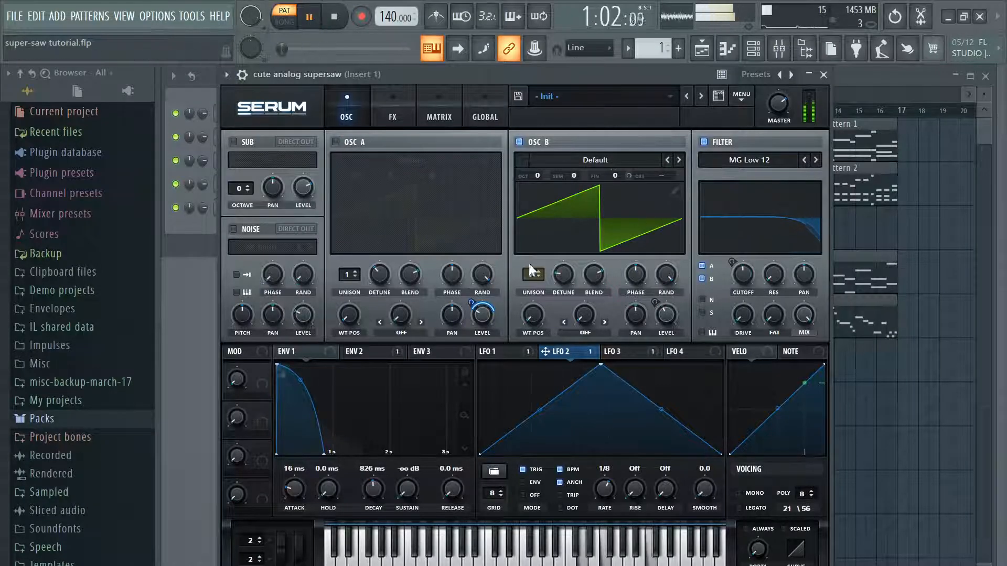
Step: Examine LFO 3's shape and its modulation of oscillator B's level while listening to Pattern 1
click(392, 116)
click(353, 100)
click(620, 352)
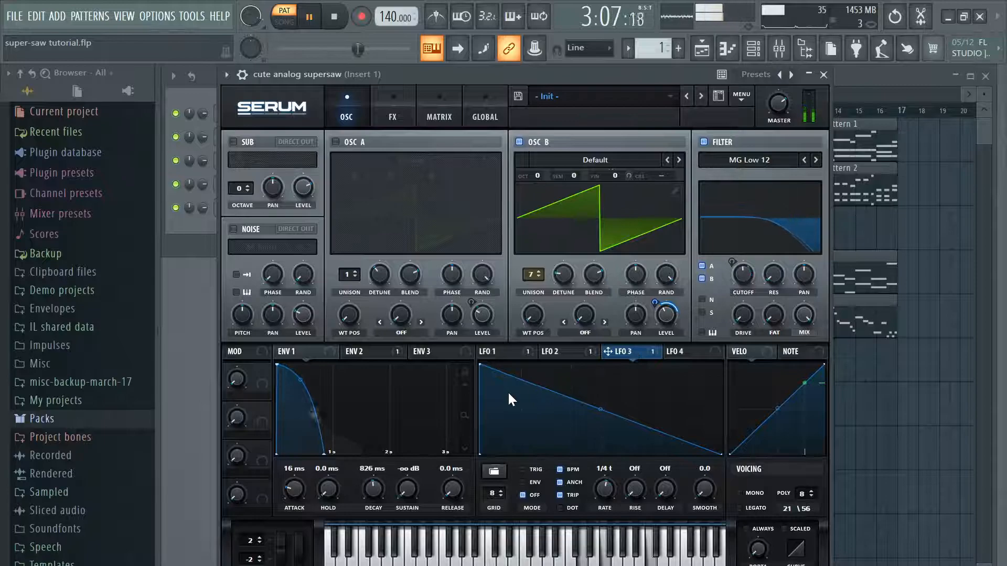
key(space)
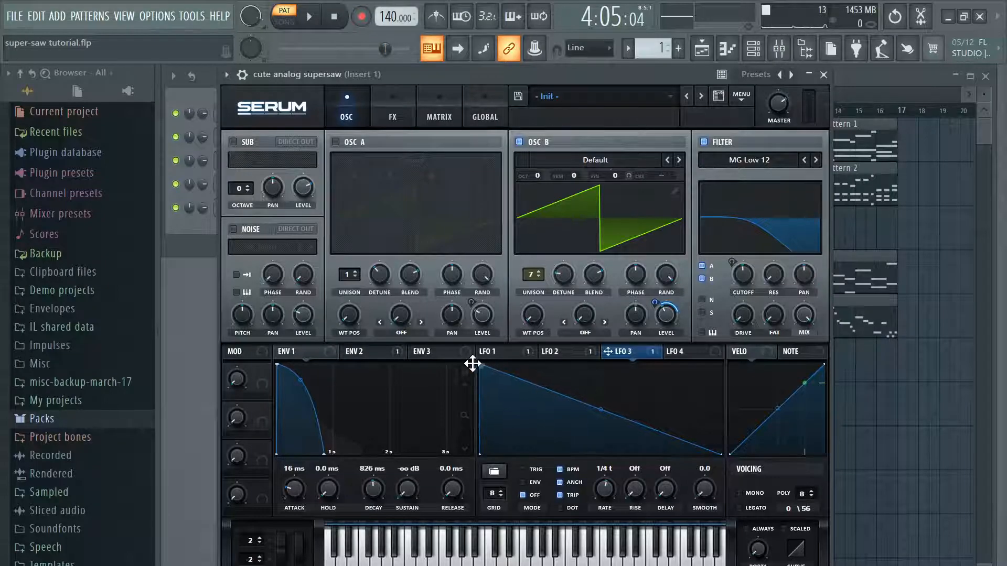
click(309, 17)
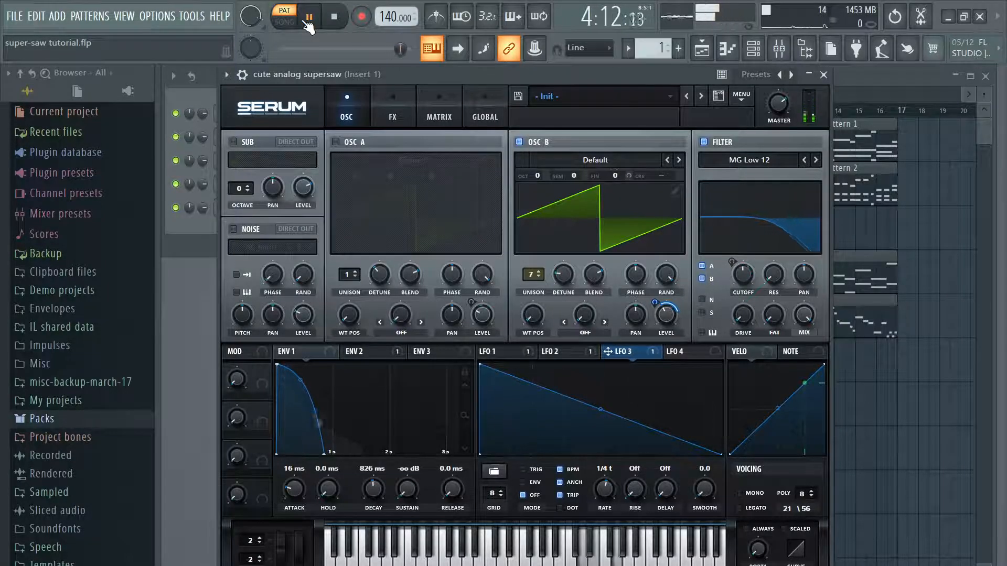
click(309, 17)
Step: Try LFO 3 as a triangle with its peak near the middle, play Pattern 1 and restore the downward ramp
drag(481, 361, 585, 363)
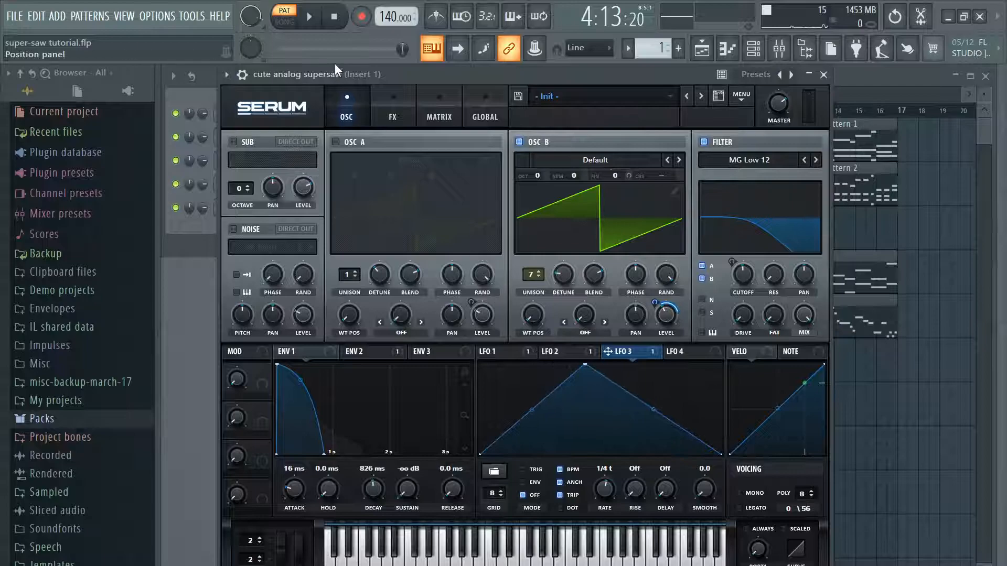
click(310, 18)
click(310, 17)
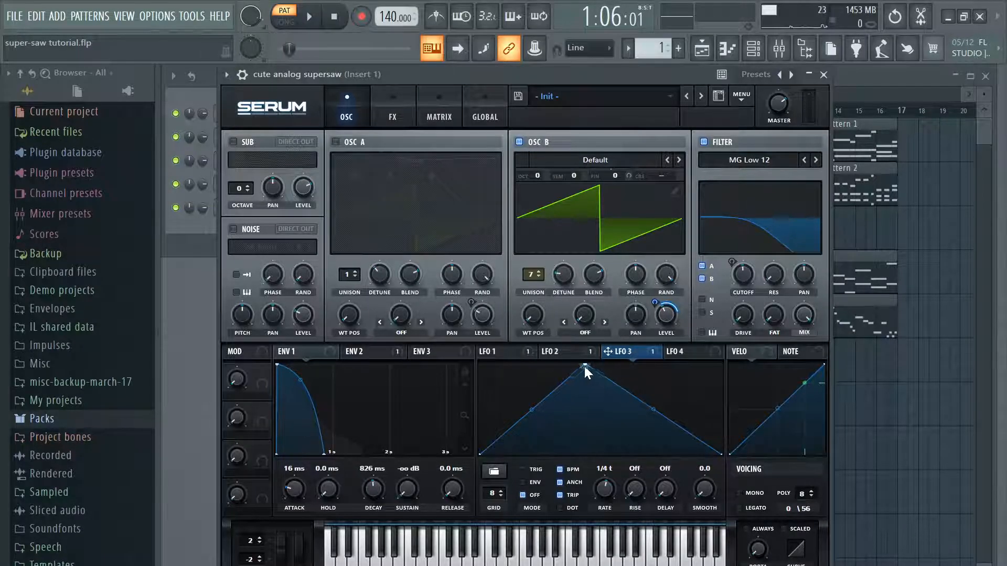
drag(584, 364, 480, 363)
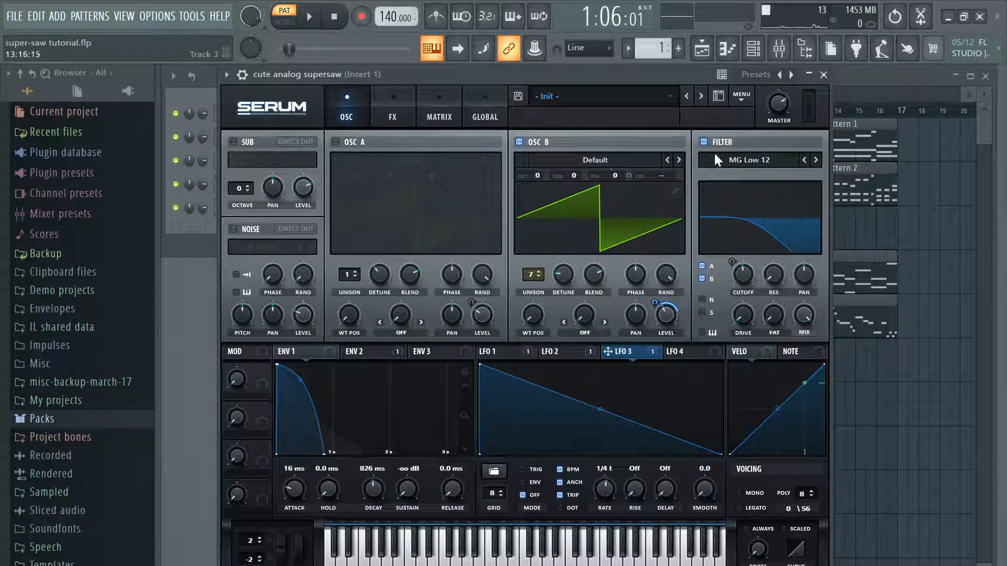
Step: Play Pattern 1 with the MG Low 12 filter off and on to compare oscillator B's sound
click(704, 142)
click(309, 17)
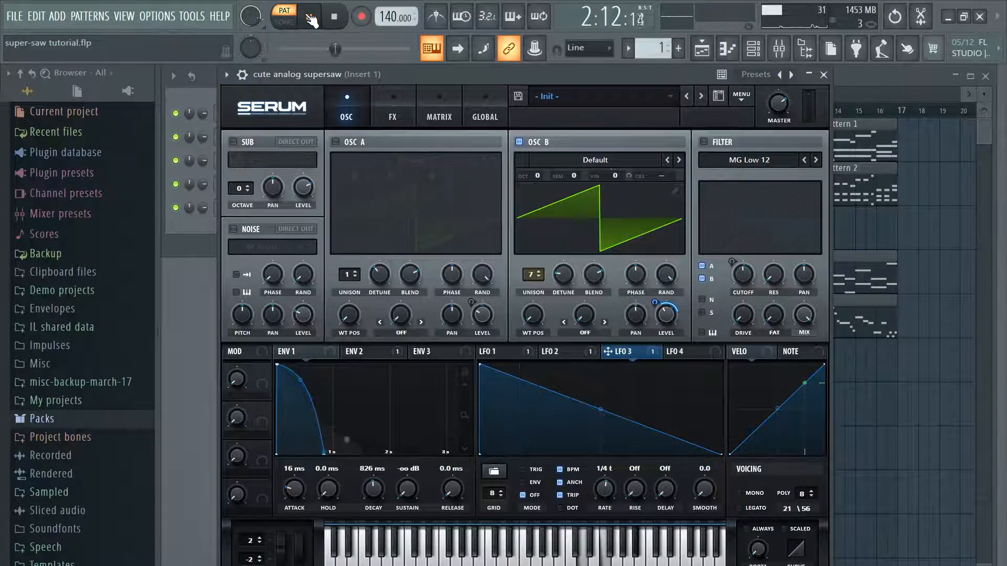
click(310, 18)
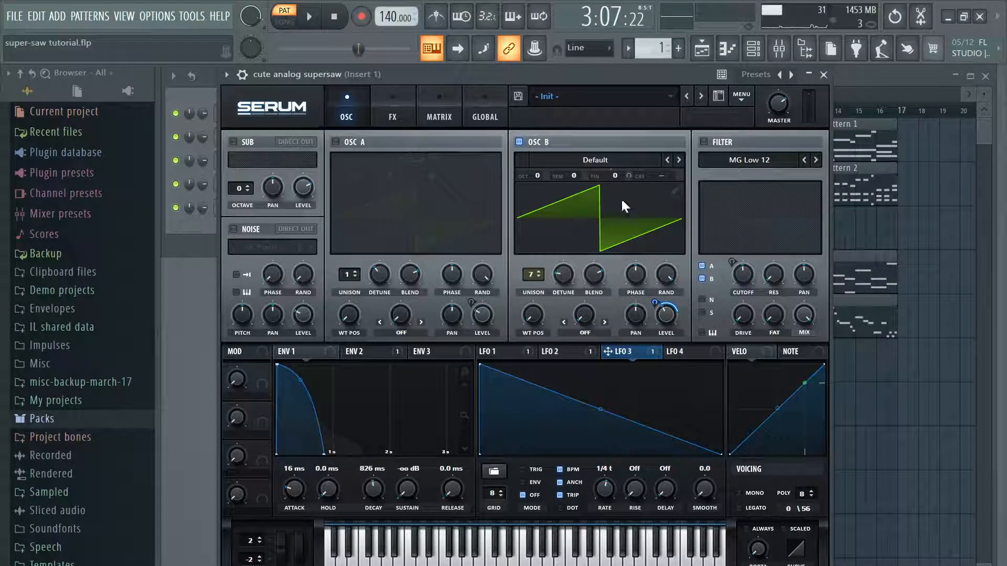
click(712, 140)
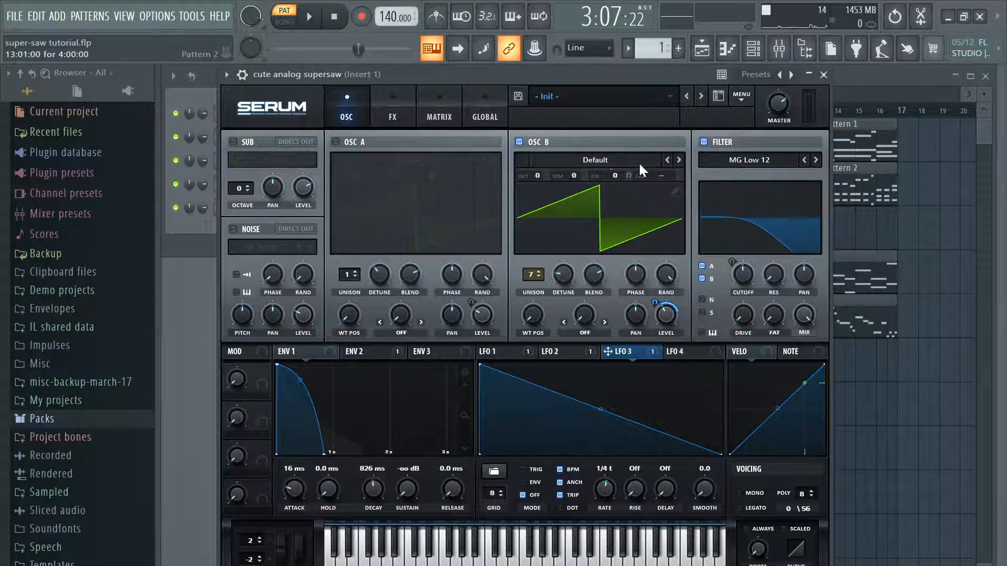
click(314, 18)
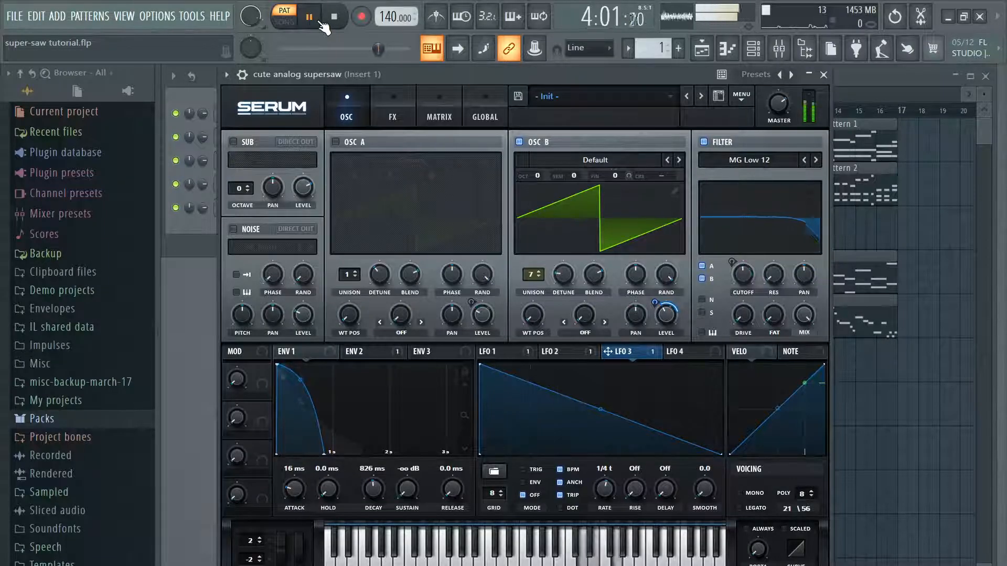
click(311, 18)
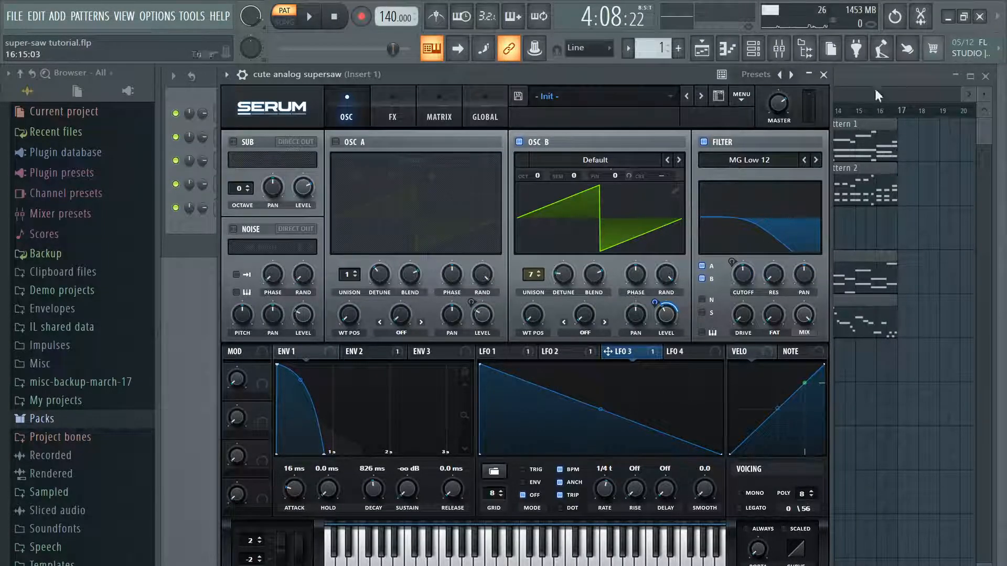
Step: Turn oscillator A back on with 7 unison voices while playing Pattern 1
click(336, 142)
key(space)
drag(346, 278, 382, 242)
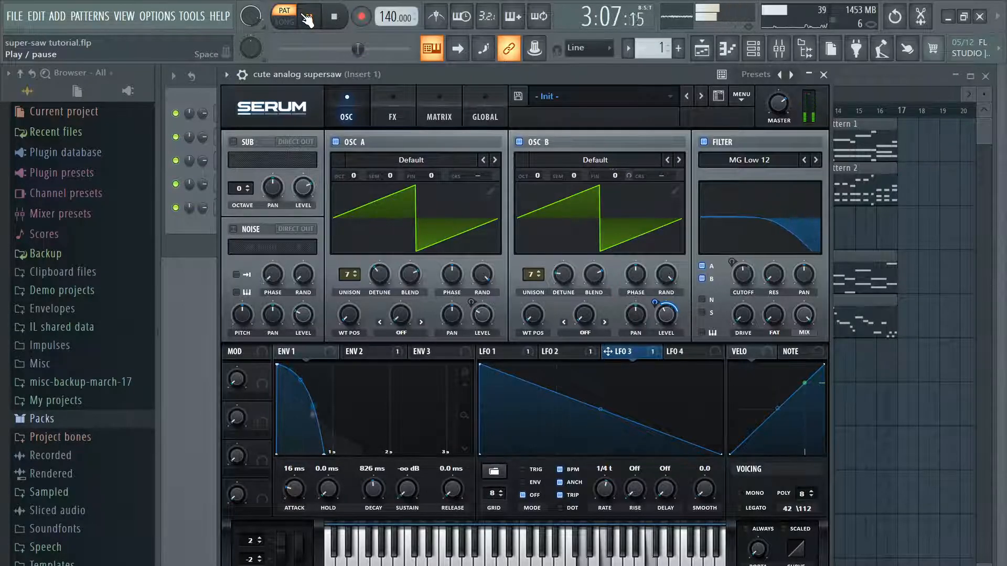
Step: Enable the ping-pong delay effect and play Pattern 1 to hear it on the supersaw
click(411, 102)
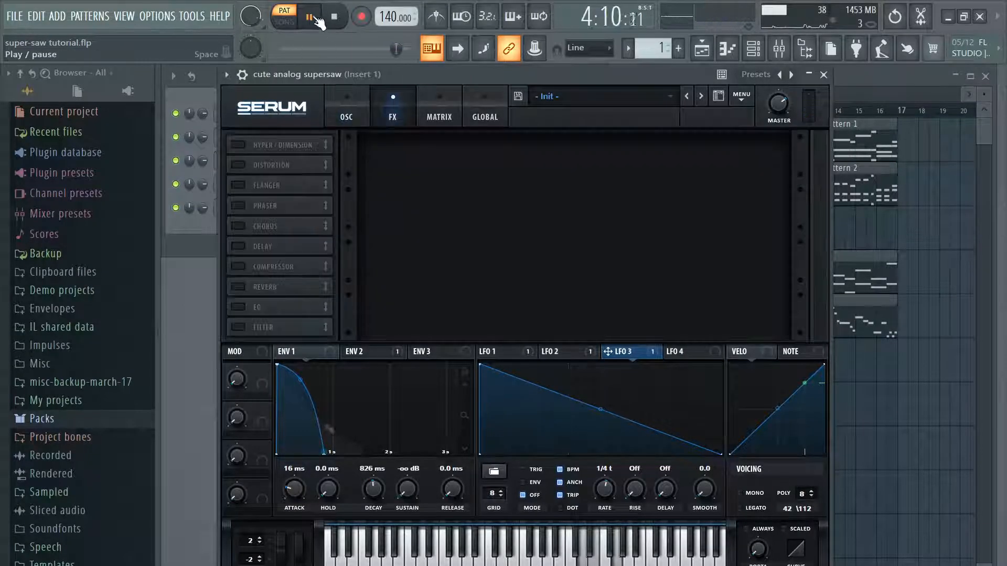
click(311, 17)
click(238, 246)
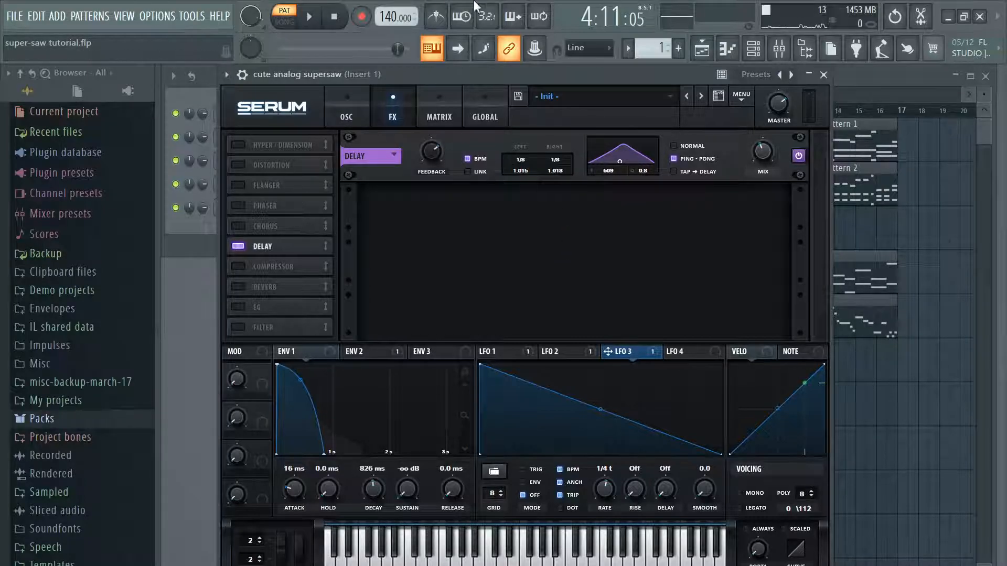
click(313, 18)
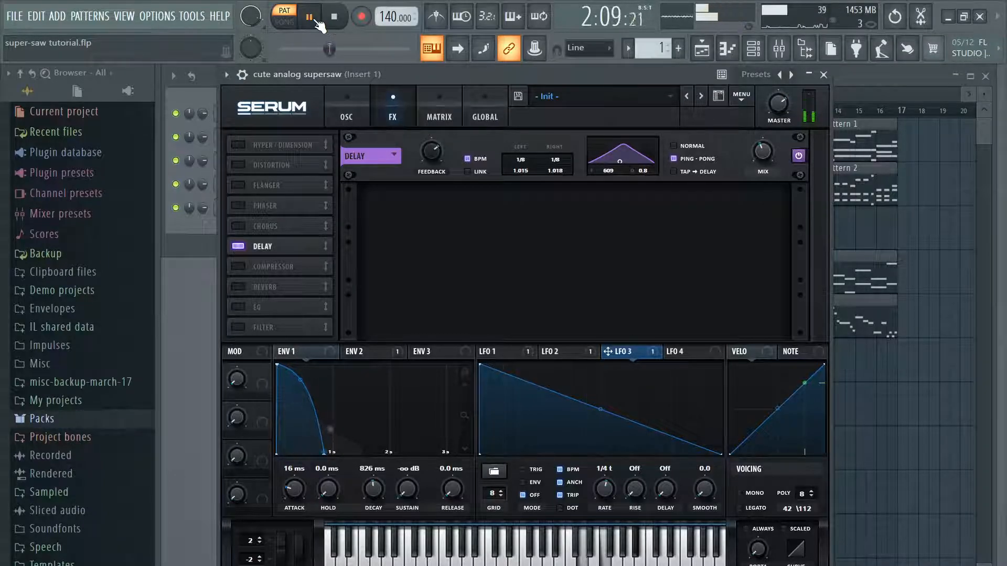
click(315, 20)
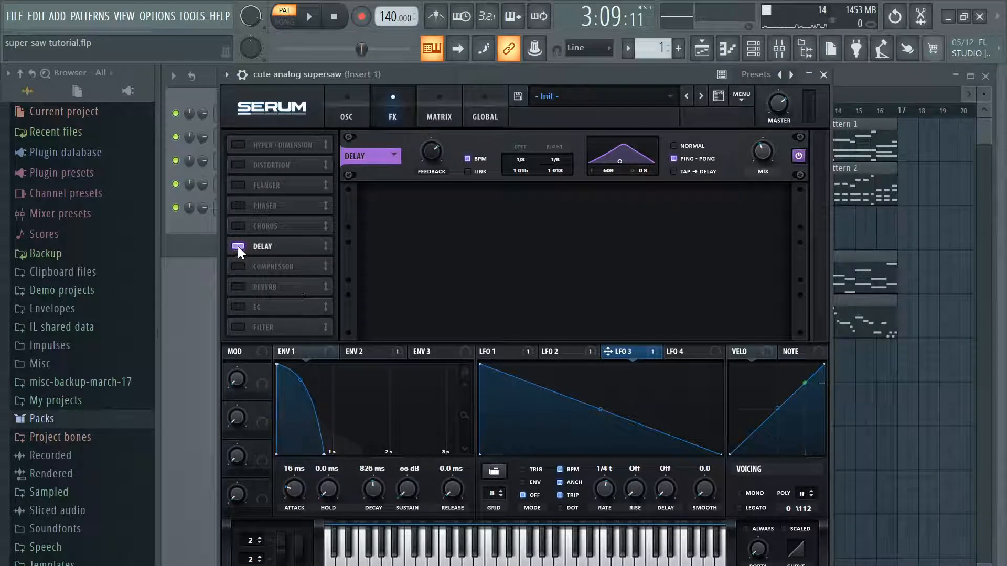
Step: Enable the chorus effect and play Pattern 1, briefly switching the compressor on and off
click(238, 226)
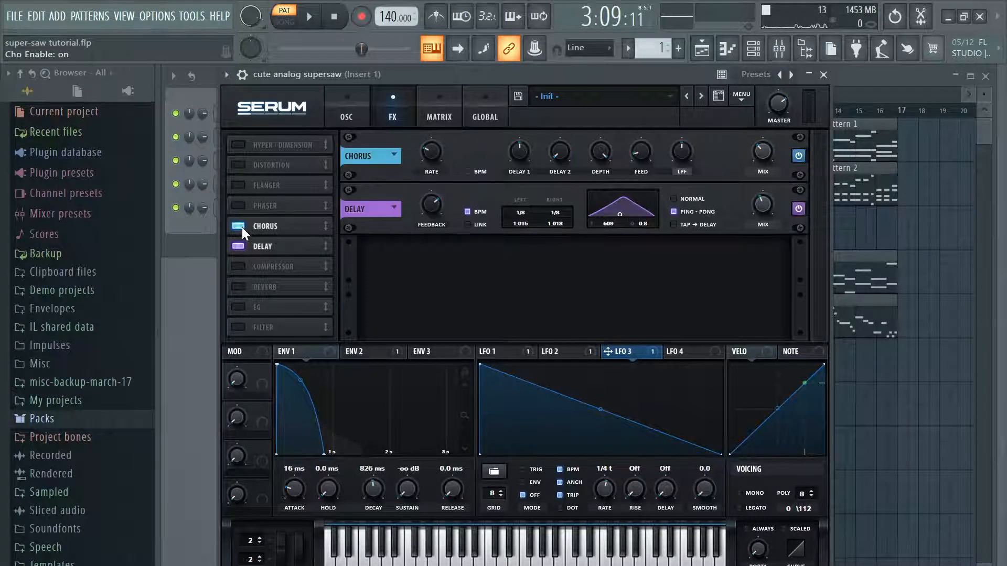
click(311, 24)
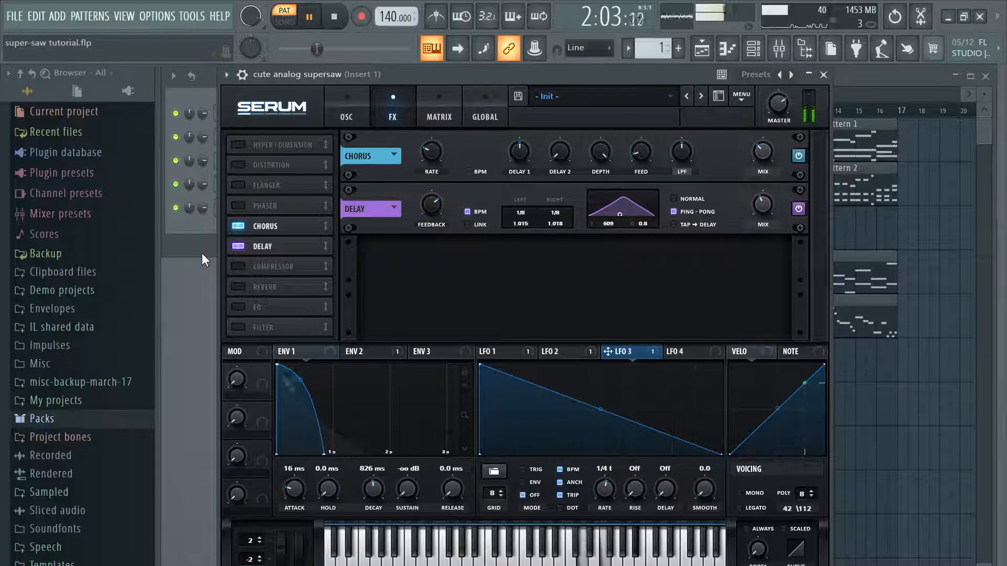
click(237, 265)
click(236, 265)
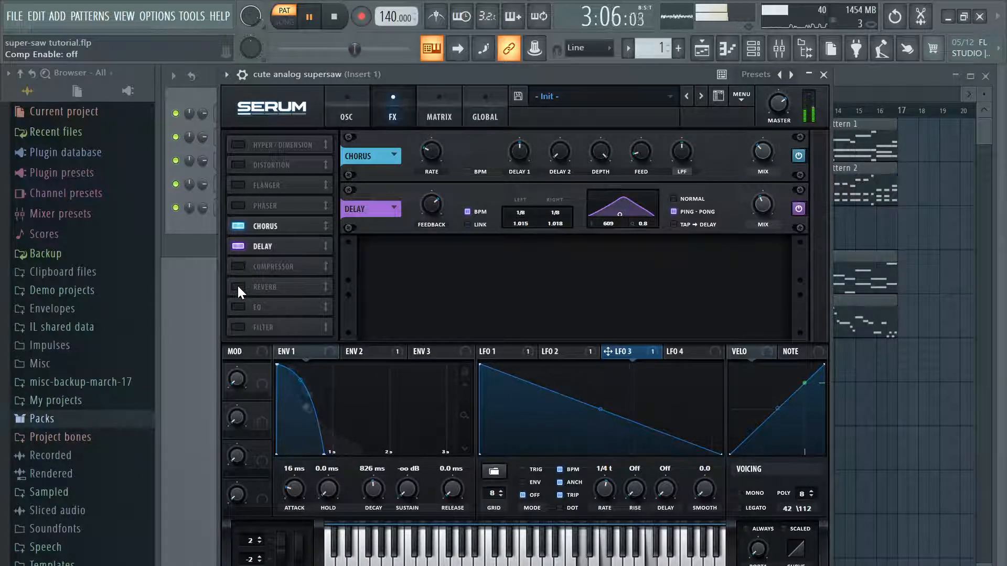
Step: Enable the hall reverb, switch off the chorus and delay, and raise the reverb's mix
click(237, 285)
key(space)
click(237, 226)
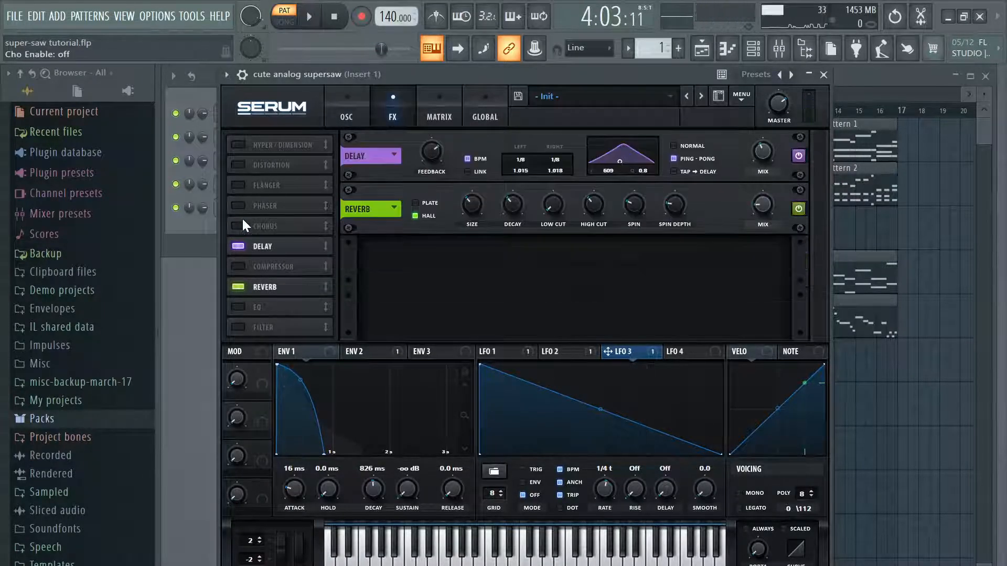
click(238, 246)
drag(760, 152, 772, 141)
Step: Play Pattern 1 in short passes to hear the reverb alone on the supersaw
click(310, 17)
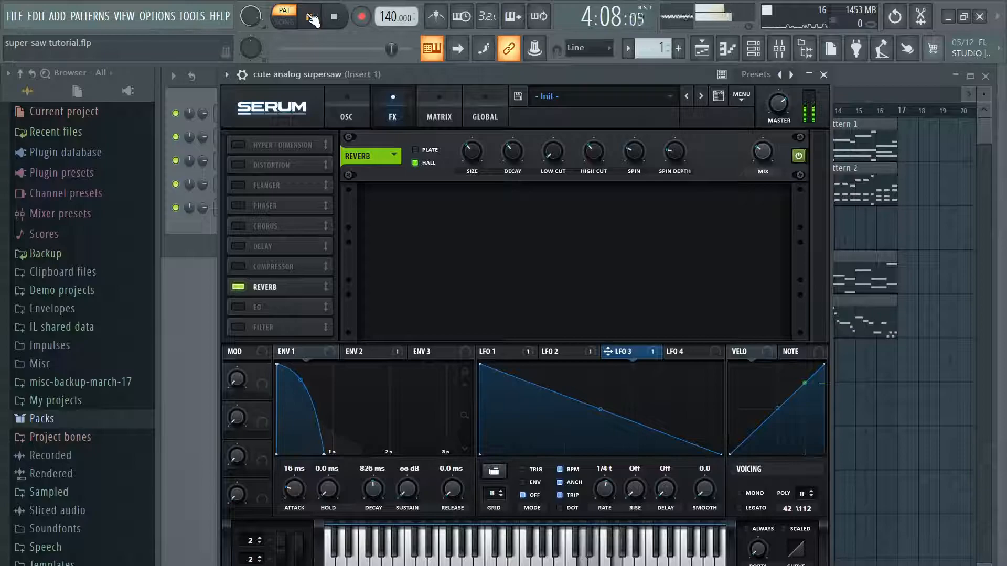
click(310, 17)
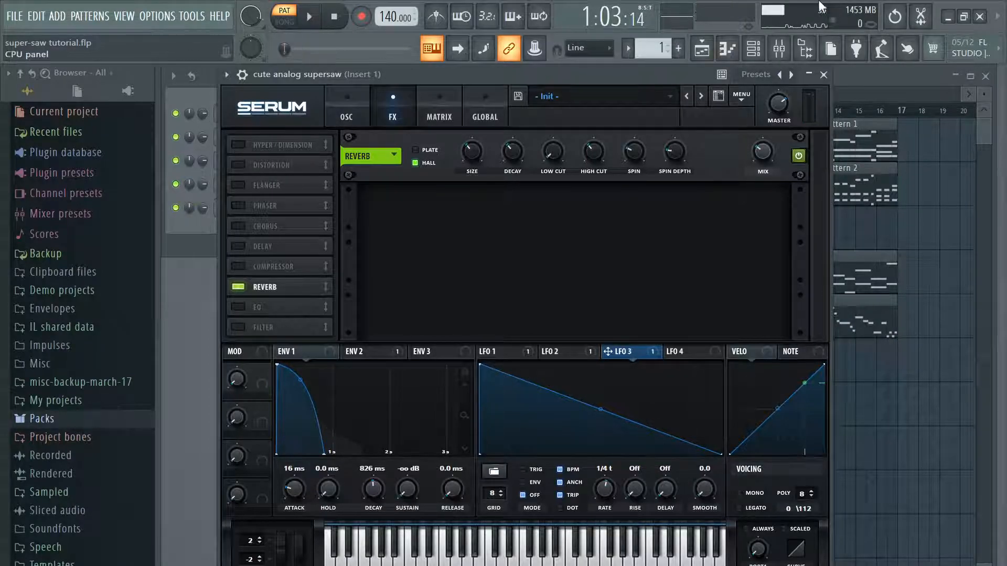
click(313, 17)
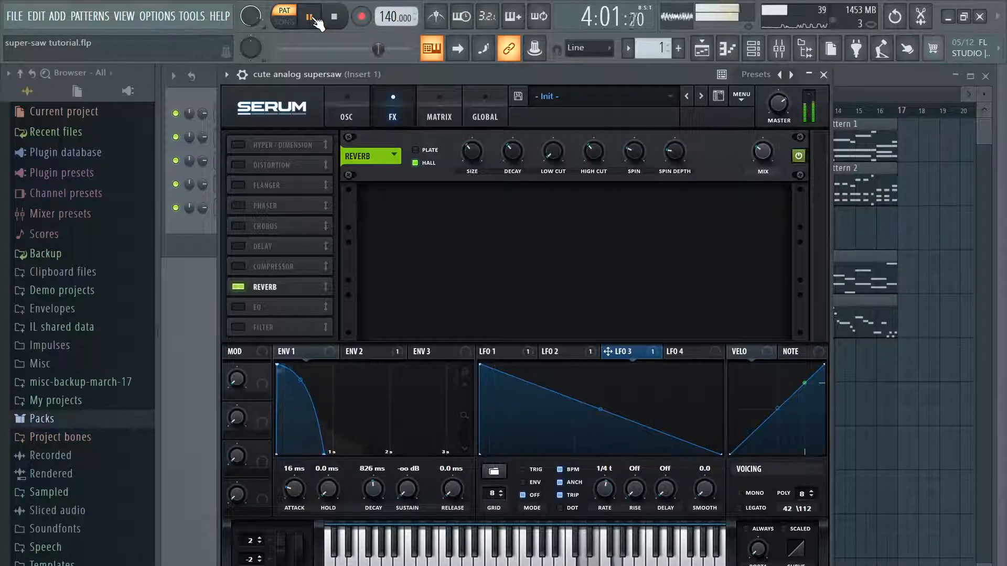
click(311, 17)
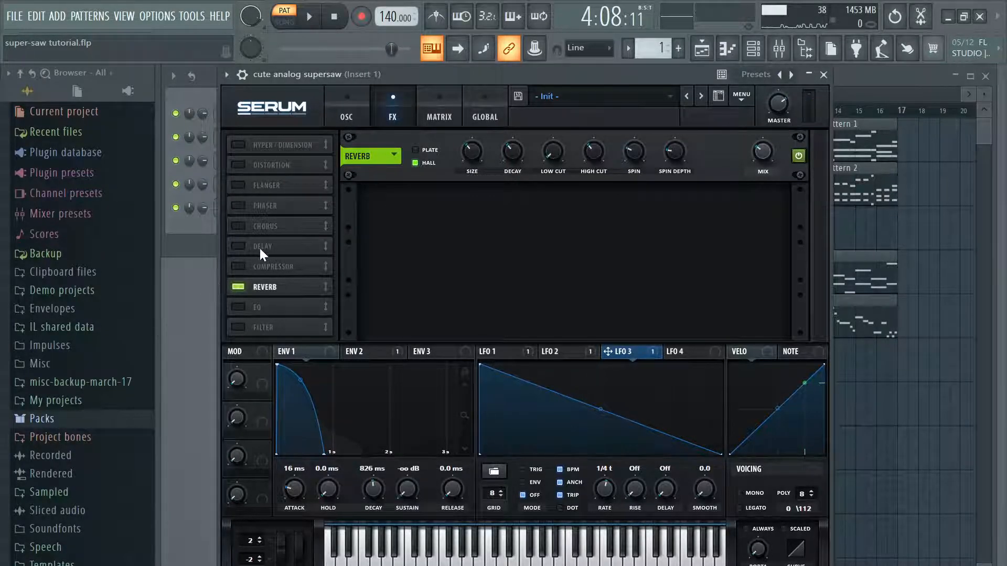
Step: Turn the chorus and delay back on alongside the reverb, play Pattern 1, and close the cute analog supersaw
click(237, 226)
click(240, 245)
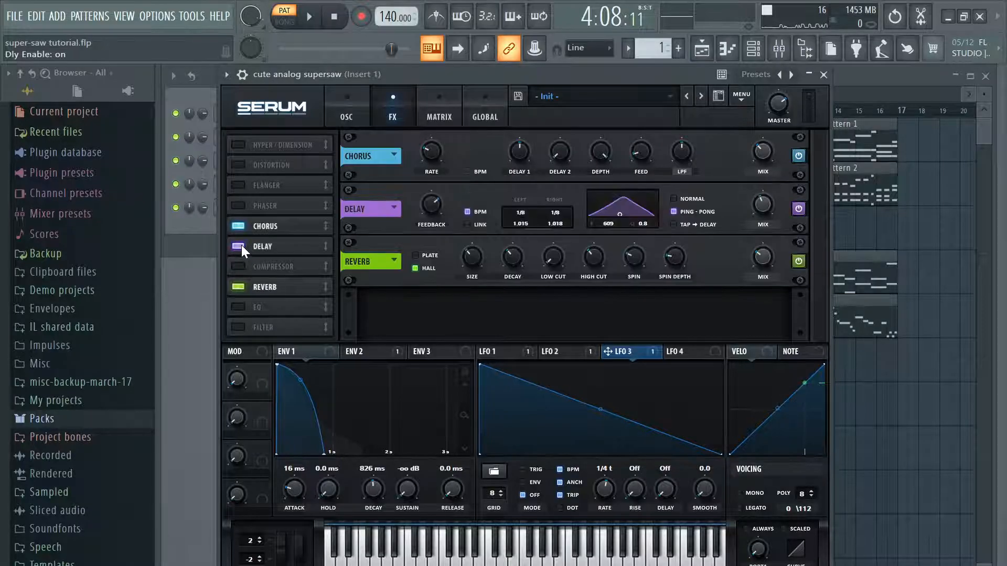
key(space)
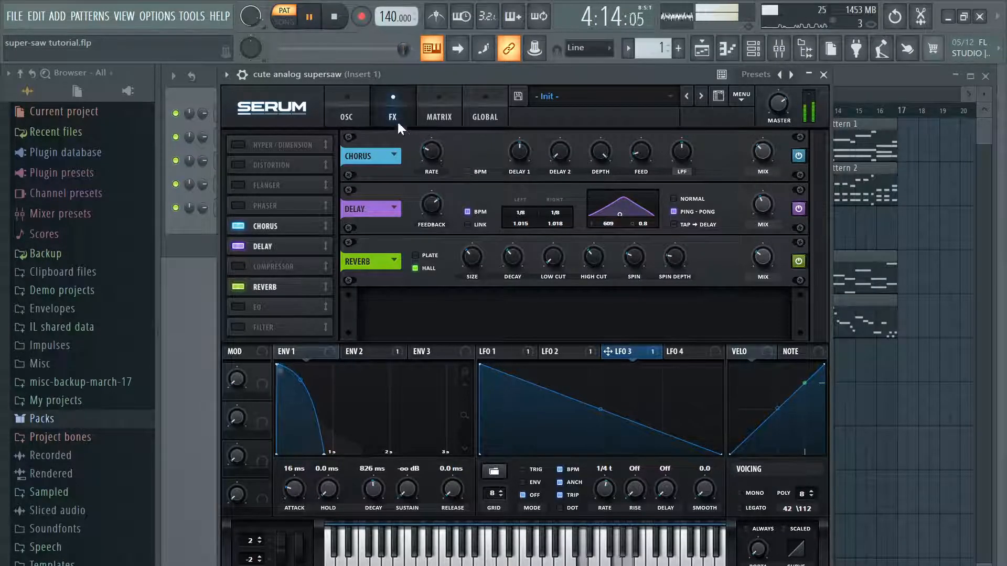
click(361, 111)
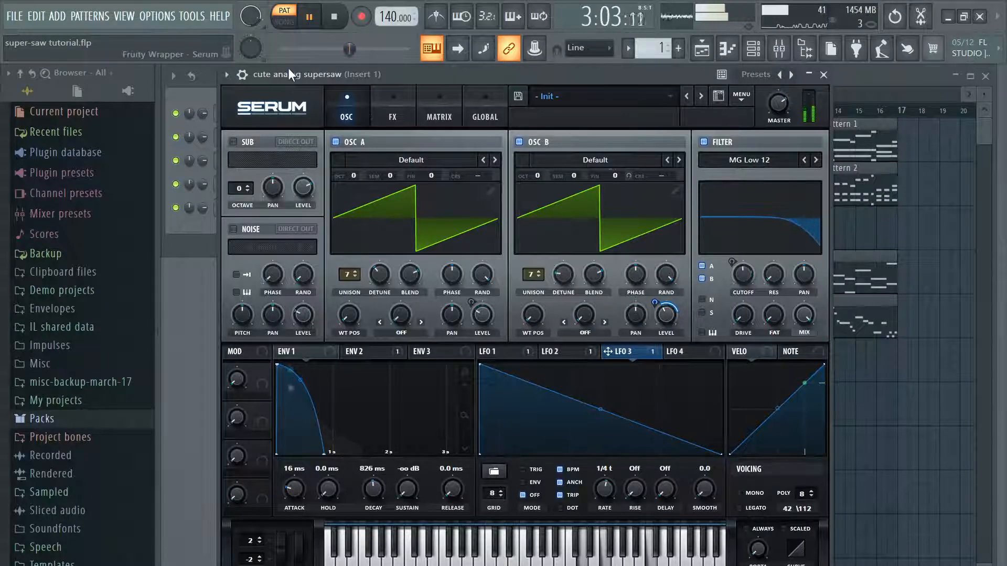
click(826, 76)
key(space)
click(16, 16)
click(43, 77)
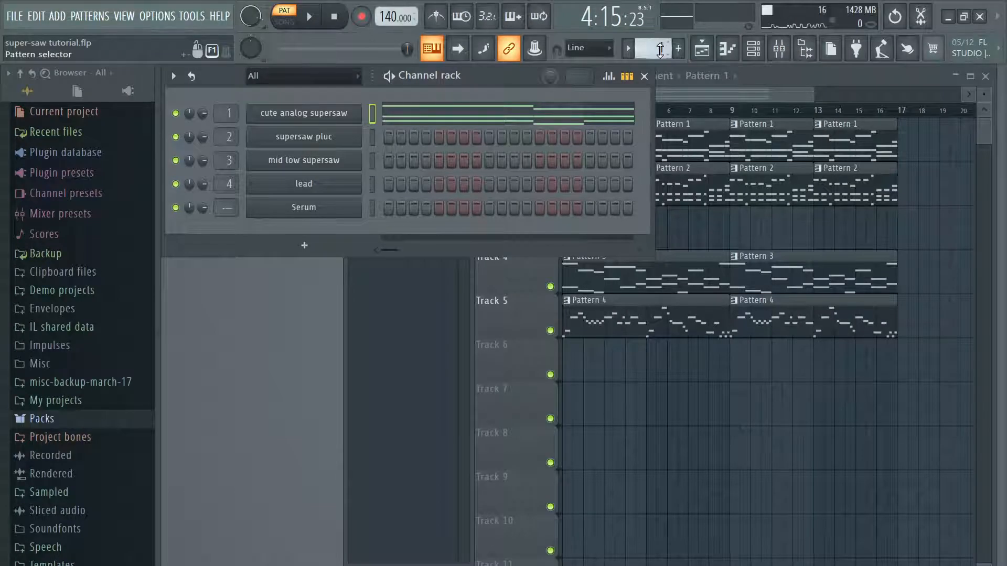
Step: Select Pattern 3, start playing it, and open the mid low supersaw channel's Serum instance
drag(656, 48, 656, 41)
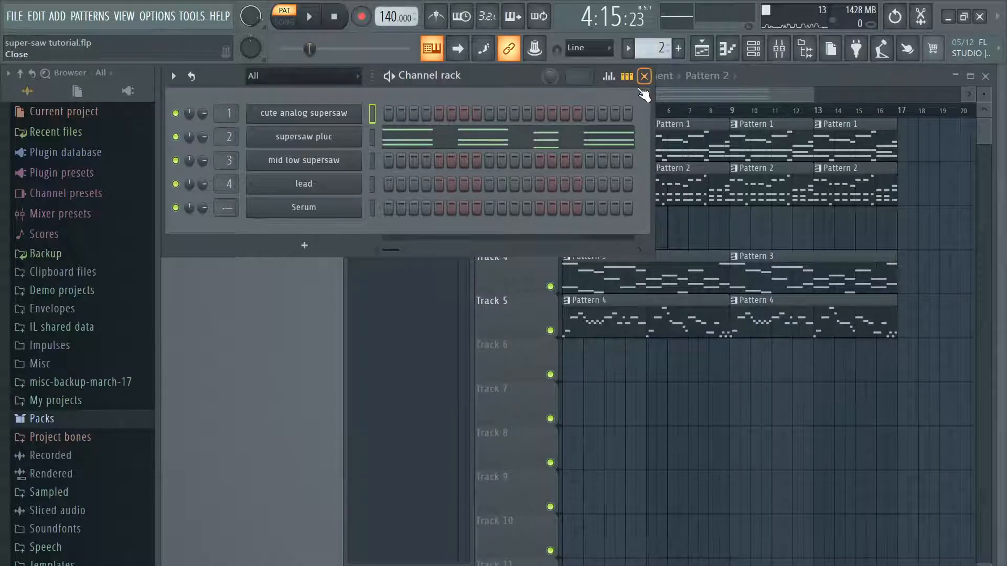
scroll(651, 48, up, 1)
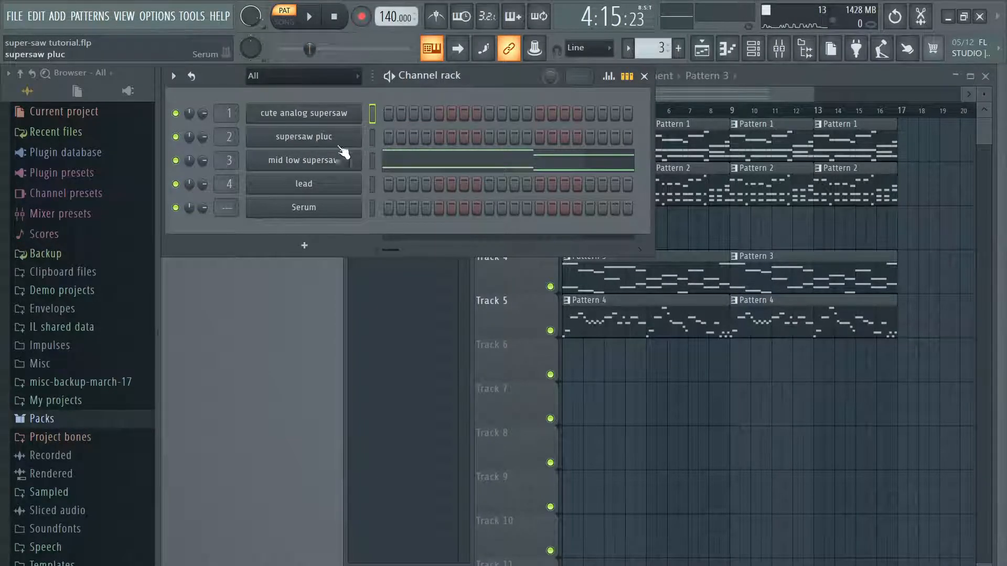
click(314, 17)
click(304, 160)
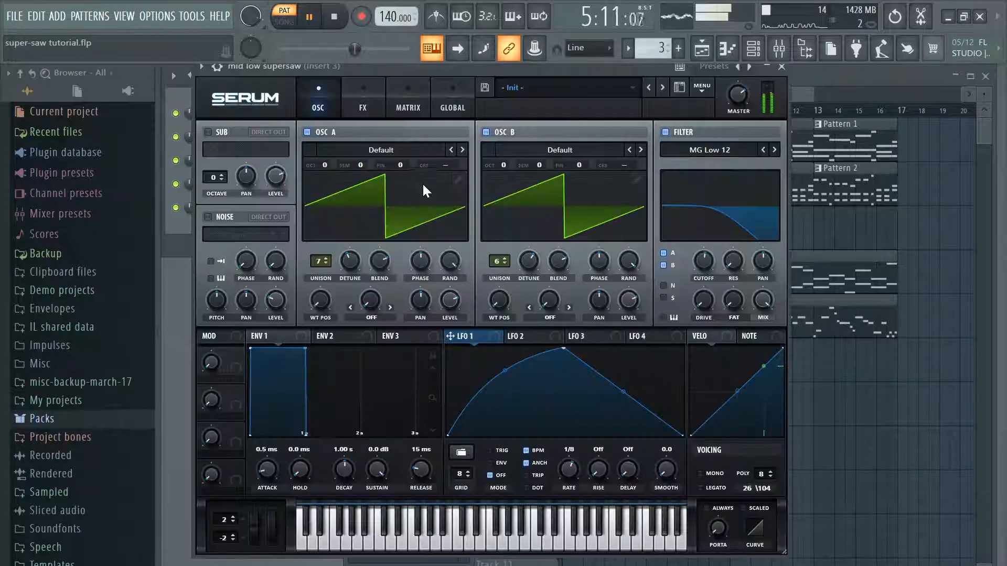
Step: Compare the mid low supersaw with the MG Low 12 filter off and on while Pattern 3 plays
drag(732, 260, 716, 273)
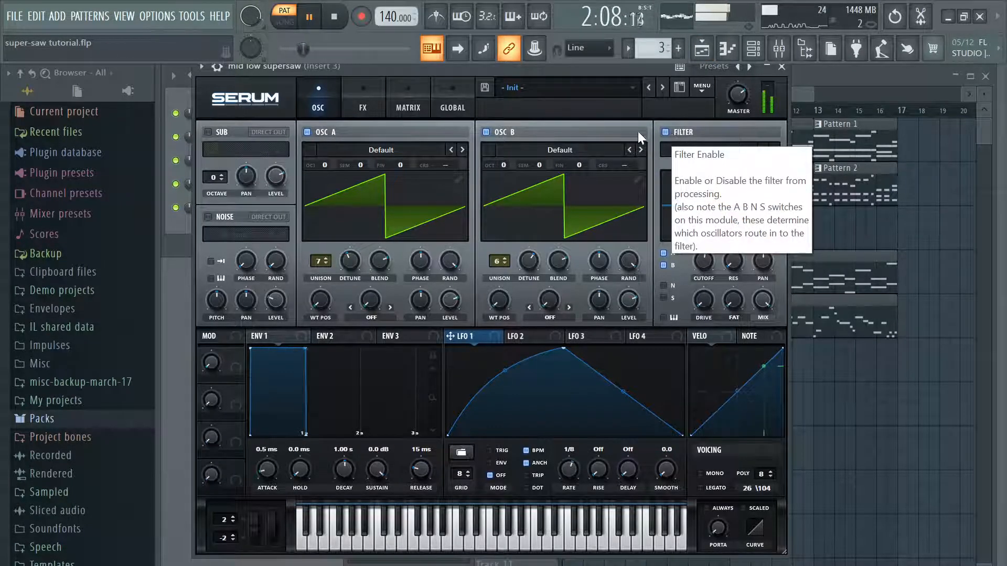
click(667, 133)
click(681, 136)
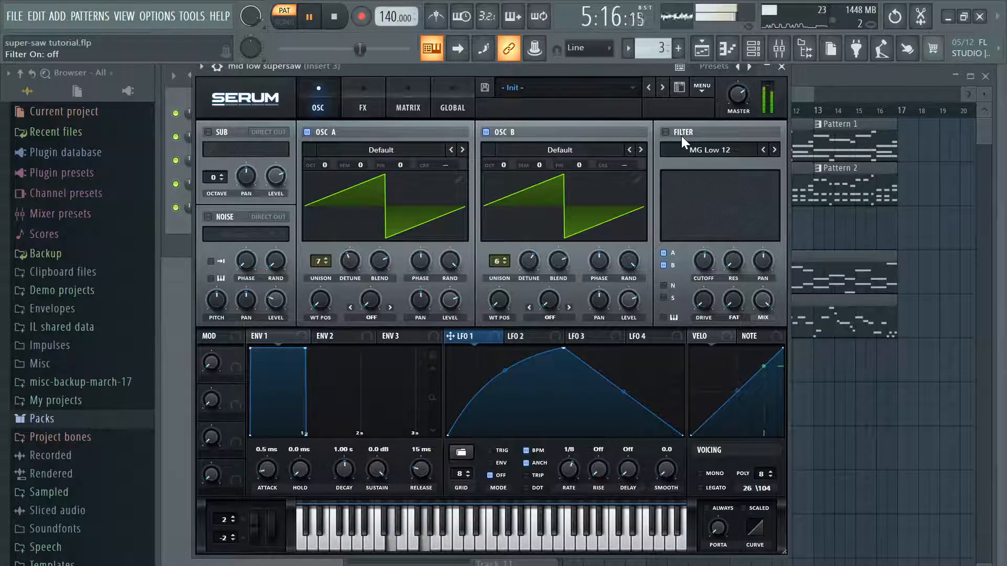
click(681, 136)
key(space)
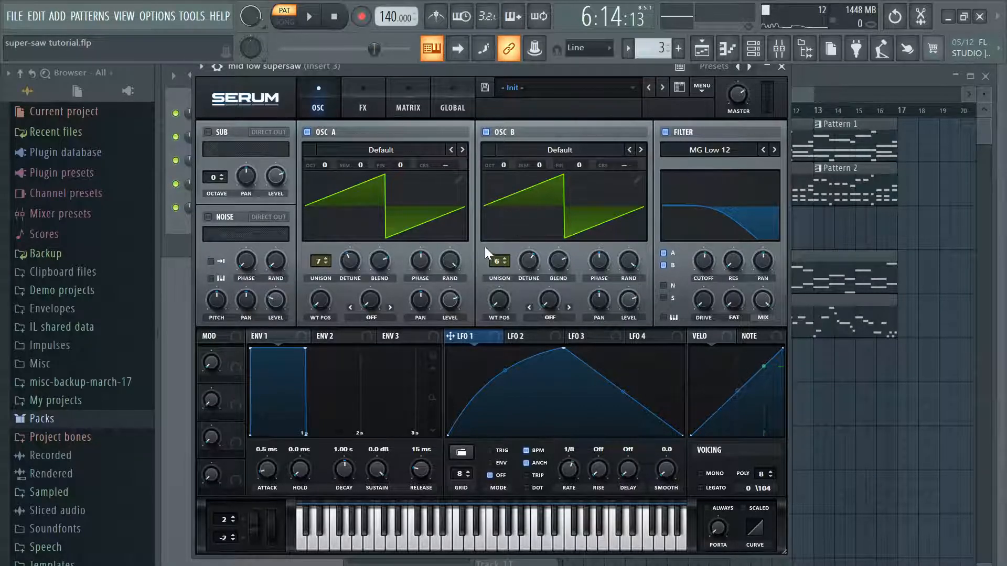
Step: Switch off the MG Low 12 filter and play Pattern 3 to hear the unfiltered mid low supersaw
click(541, 217)
click(587, 192)
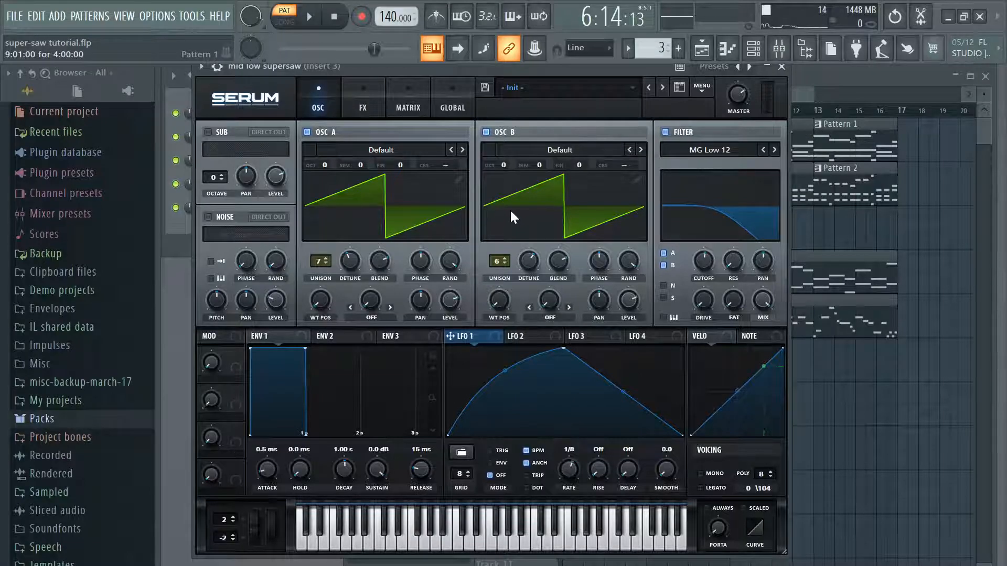
click(665, 131)
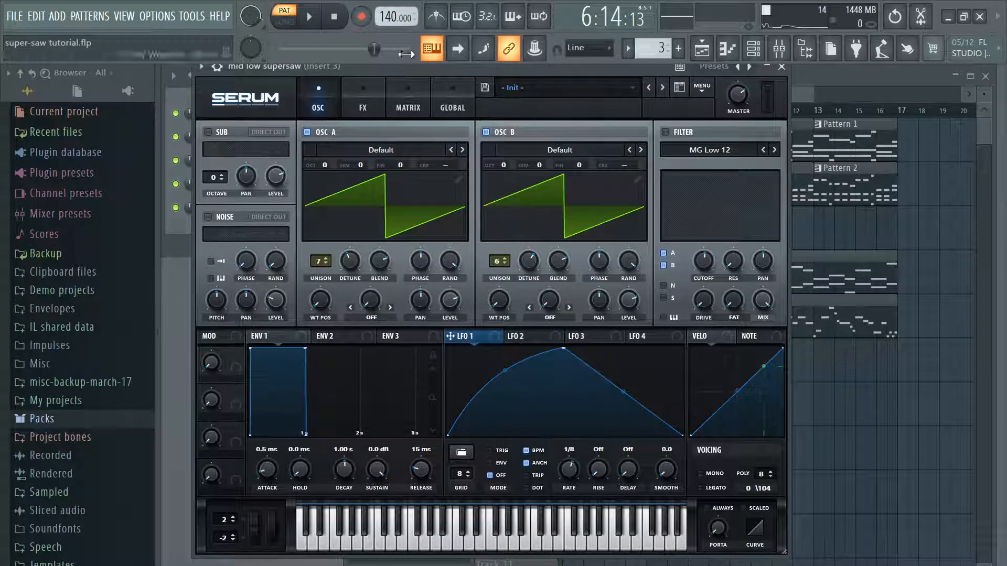
click(313, 17)
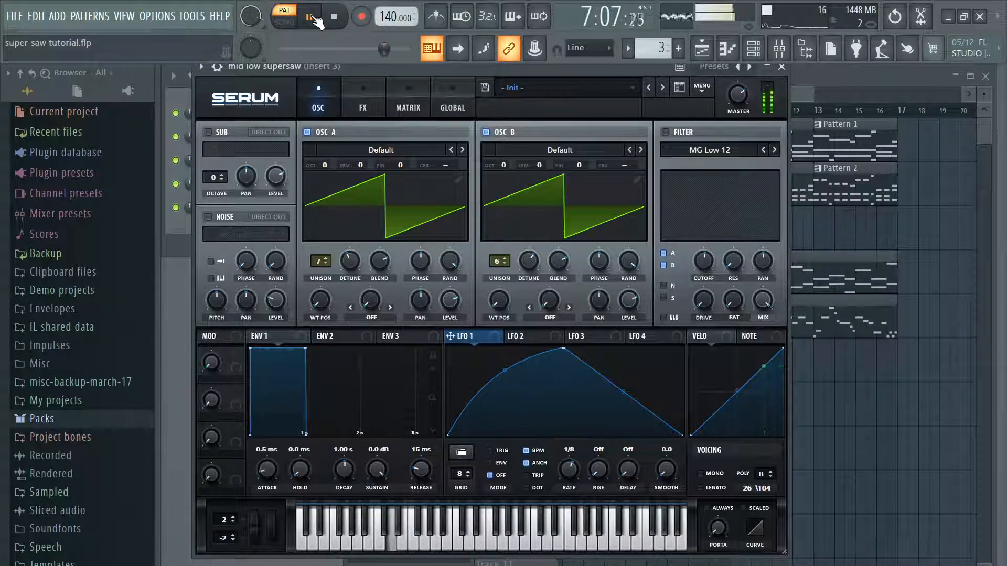
key(space)
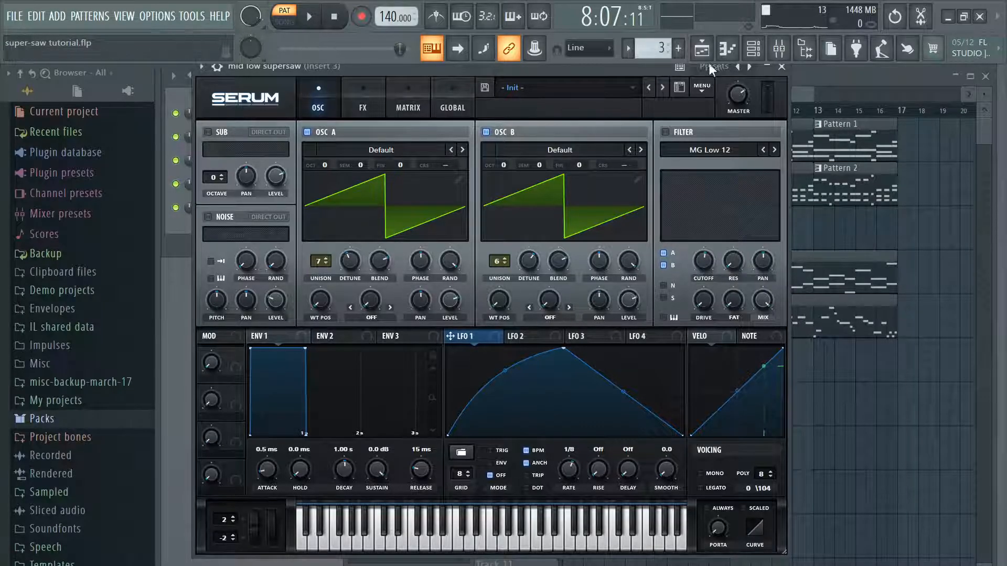
Step: Examine the mid low supersaw's notes in the piano roll and return to its Serum instance
click(781, 67)
click(362, 160)
click(782, 67)
click(468, 169)
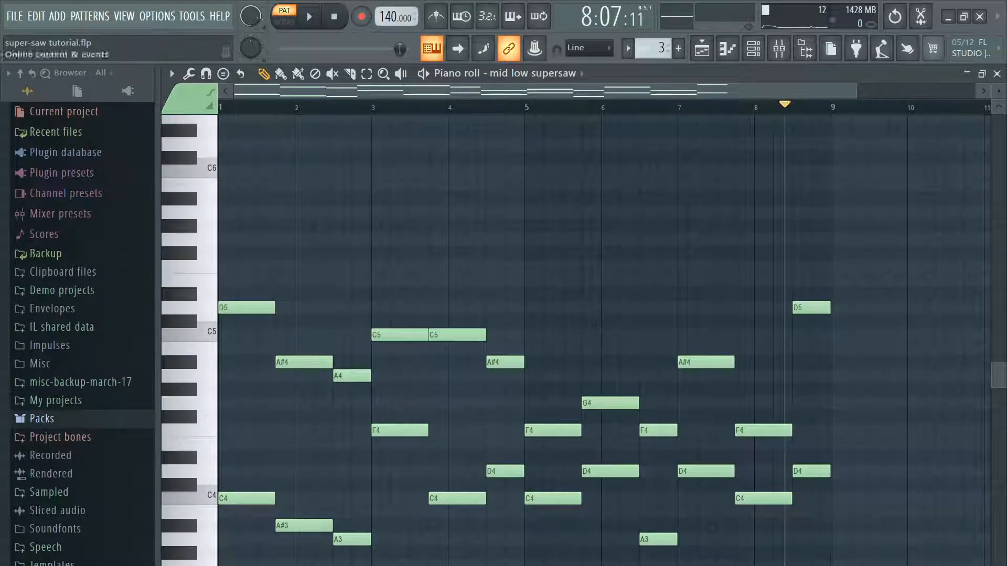
click(996, 74)
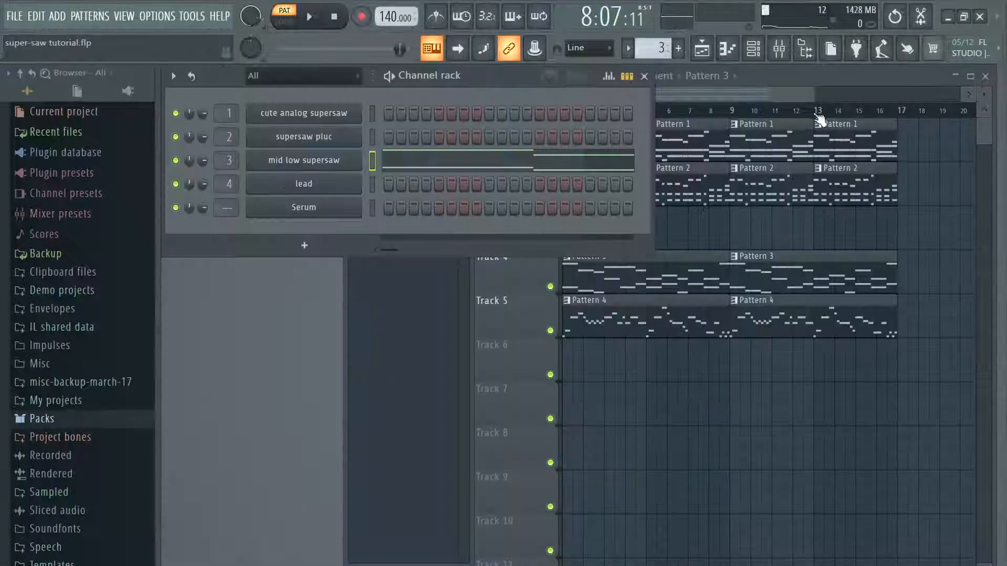
click(334, 167)
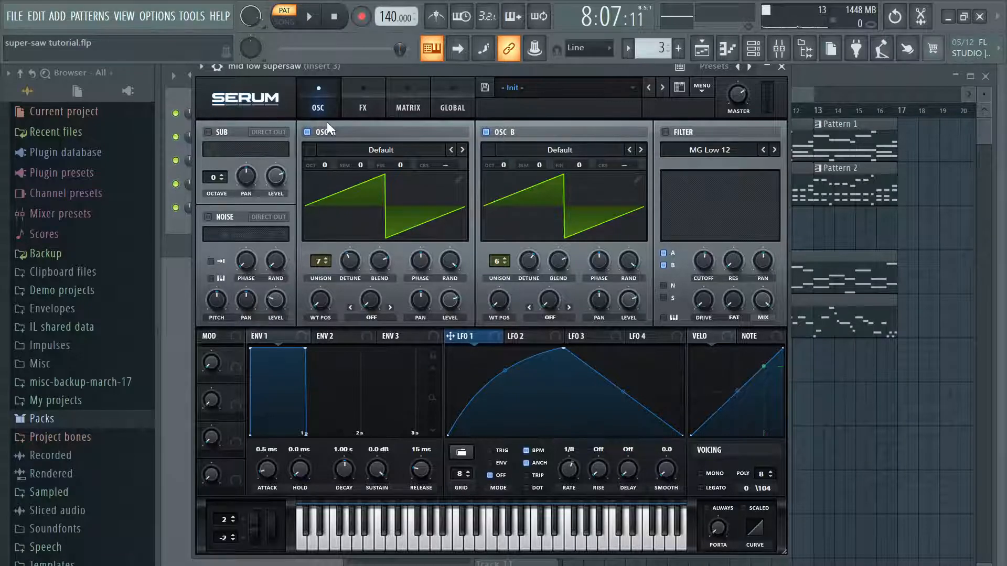
Step: Turn off the phaser and reverb effects on the mid low supersaw and return to its oscillators
click(362, 105)
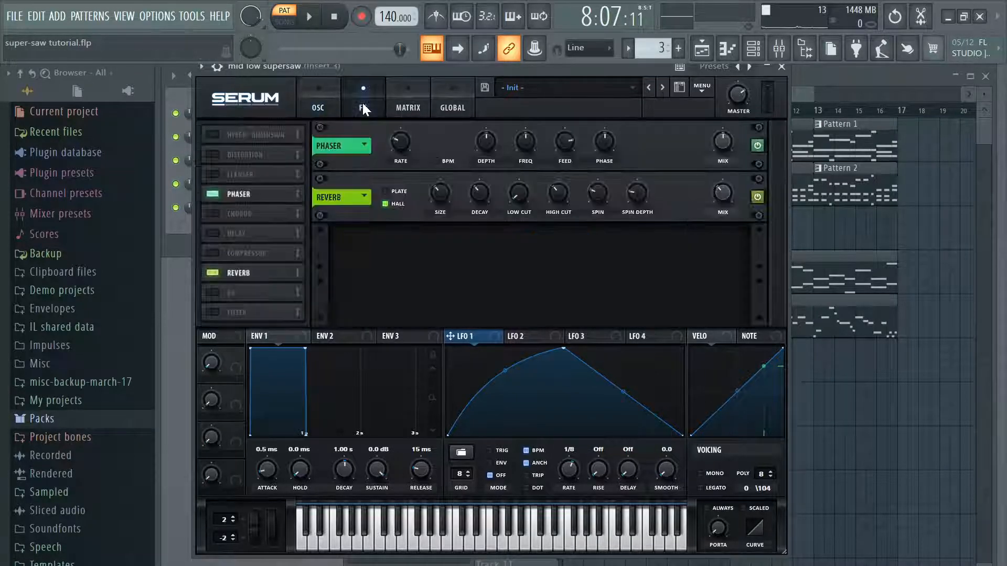
click(214, 273)
click(214, 194)
click(328, 106)
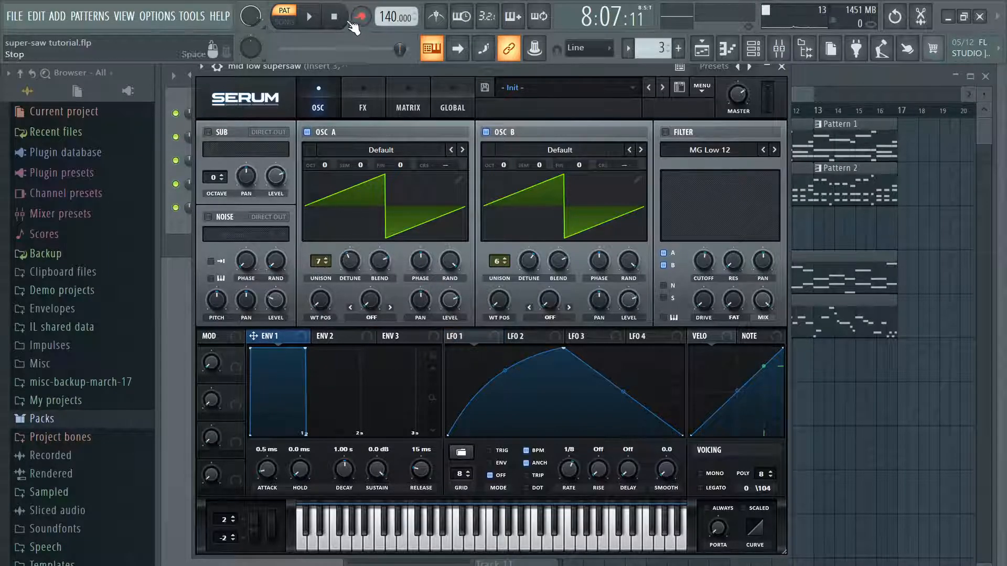
Step: Play Pattern 3 on the dry mid low supersaw and turn its MG Low 12 filter back on
click(318, 23)
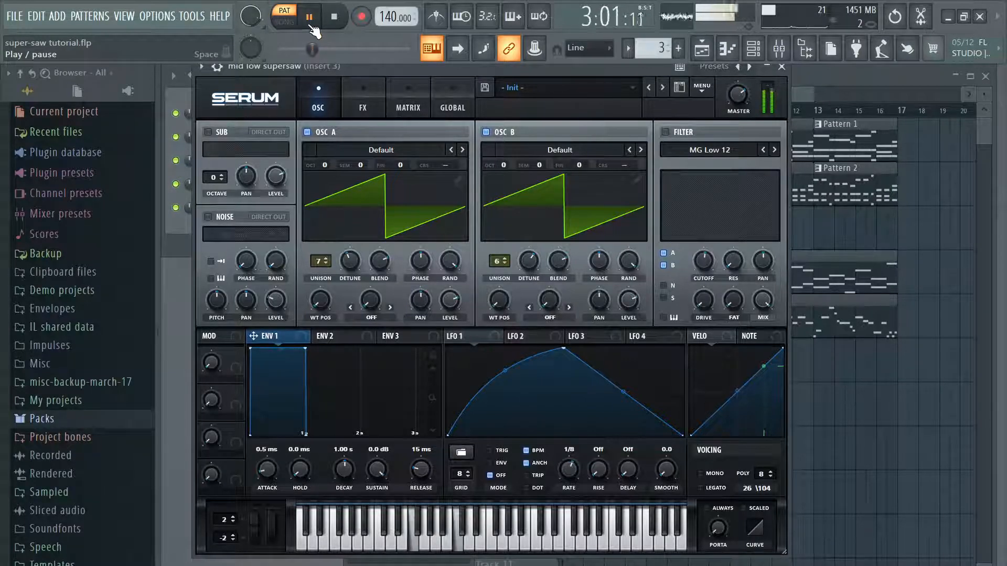
click(666, 132)
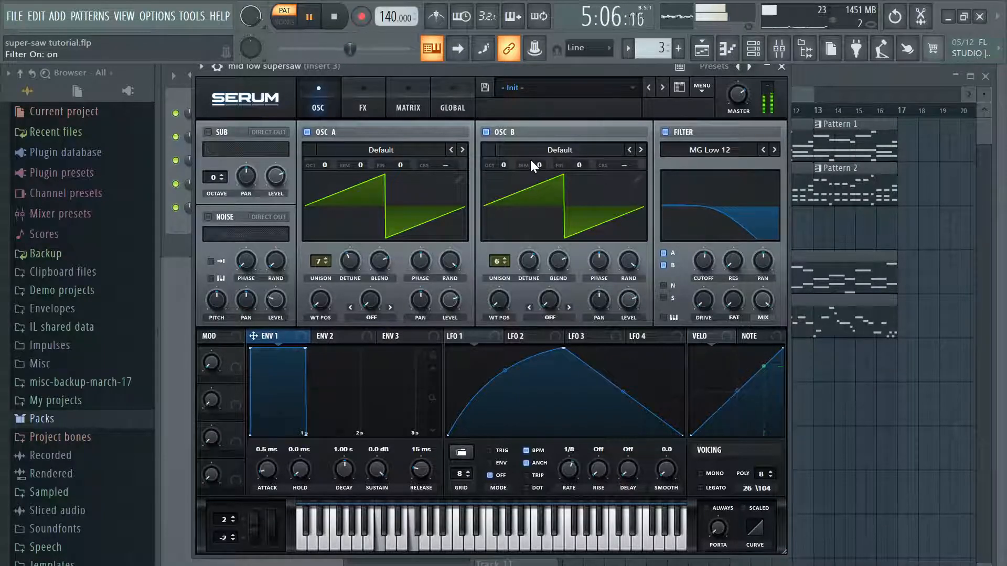
click(315, 27)
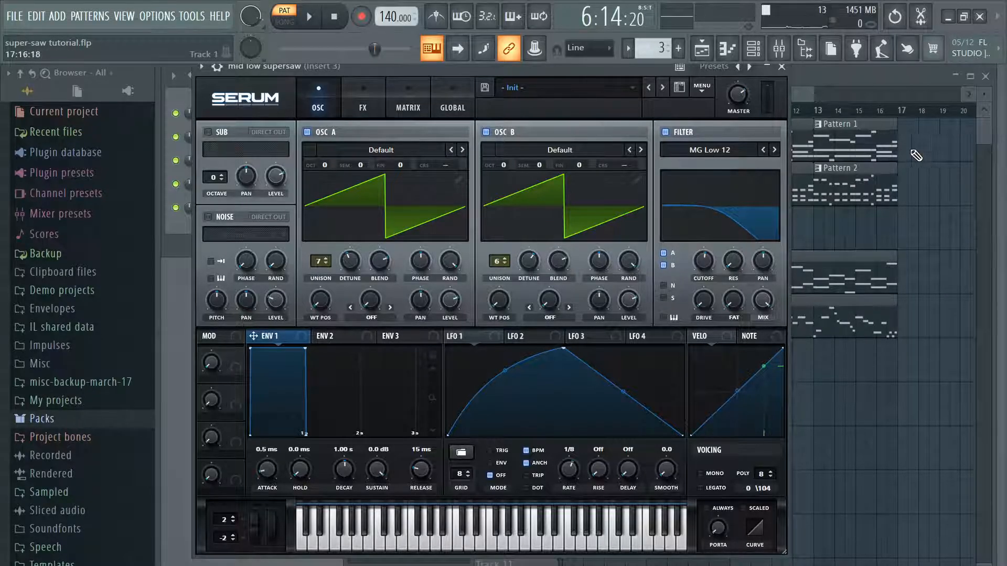
Step: Close the synth and play the song arrangement, muting and unmuting Track 4 to compare the mix without Pattern 3
click(781, 67)
click(284, 21)
click(311, 17)
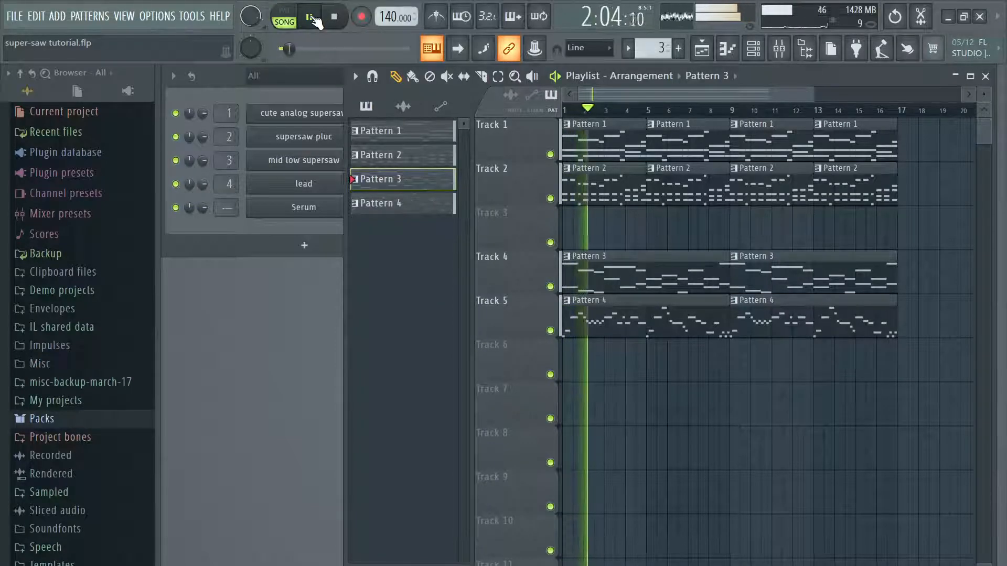
click(550, 287)
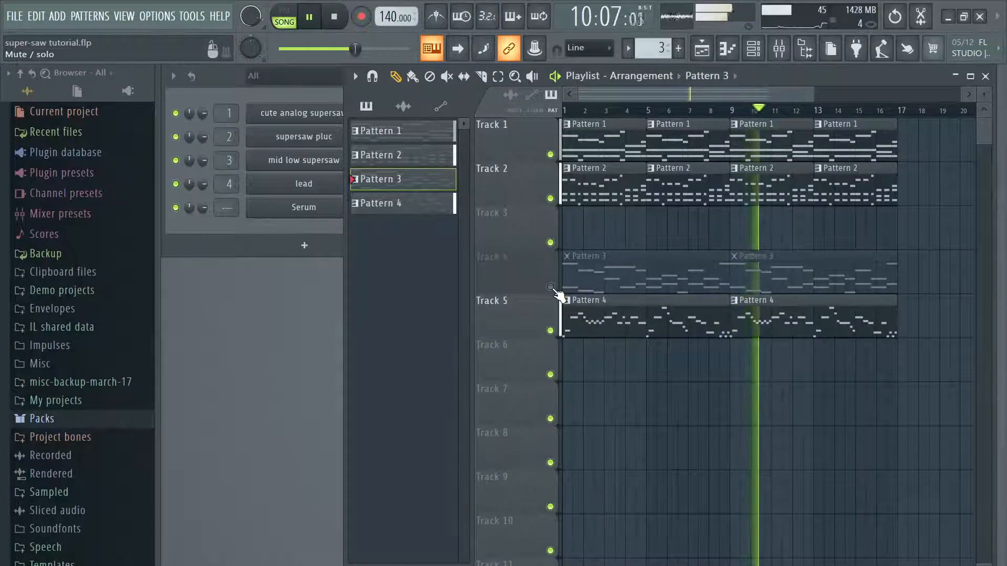
click(550, 287)
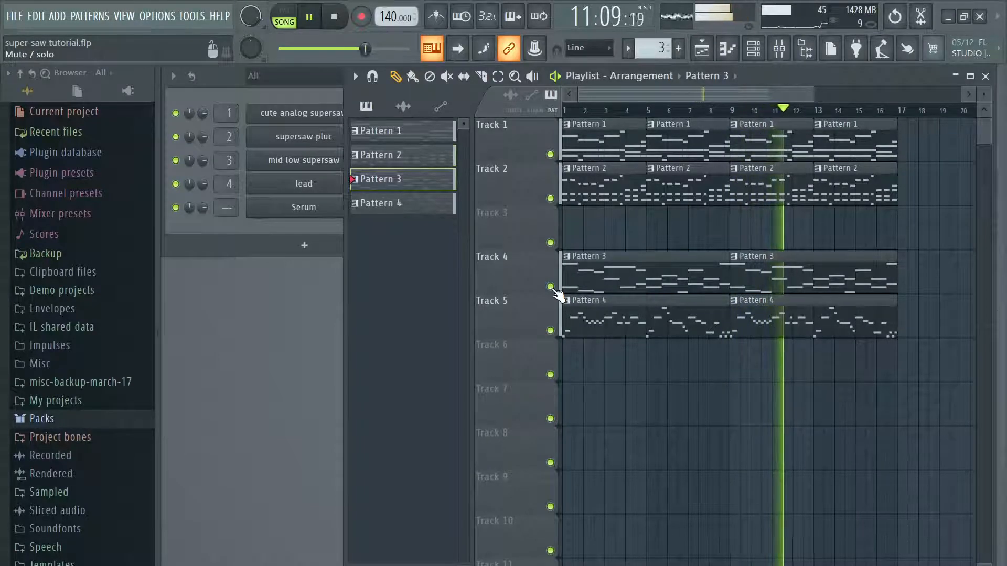
click(309, 17)
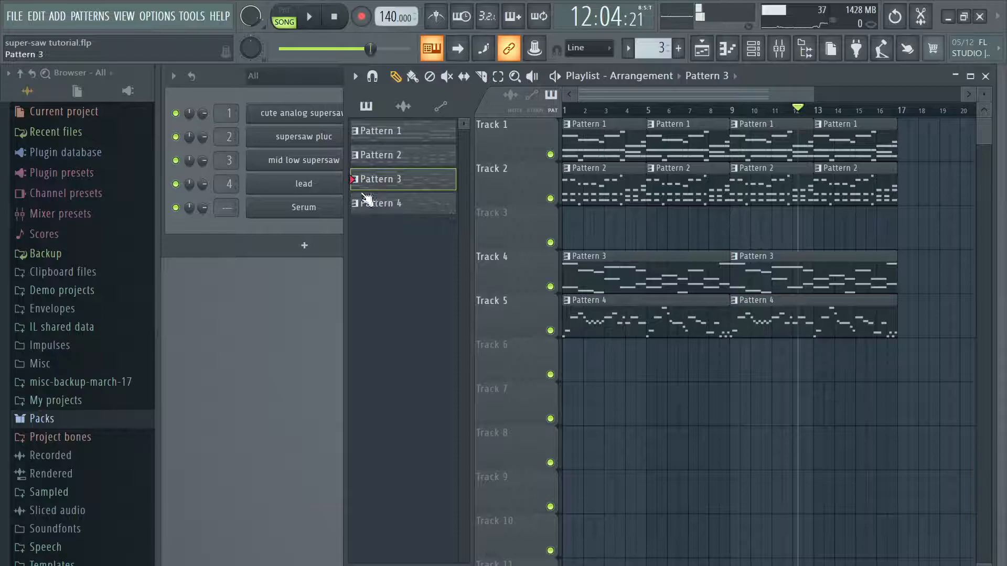
Step: Reopen the mid low supersaw's effects and enable the phaser
click(295, 226)
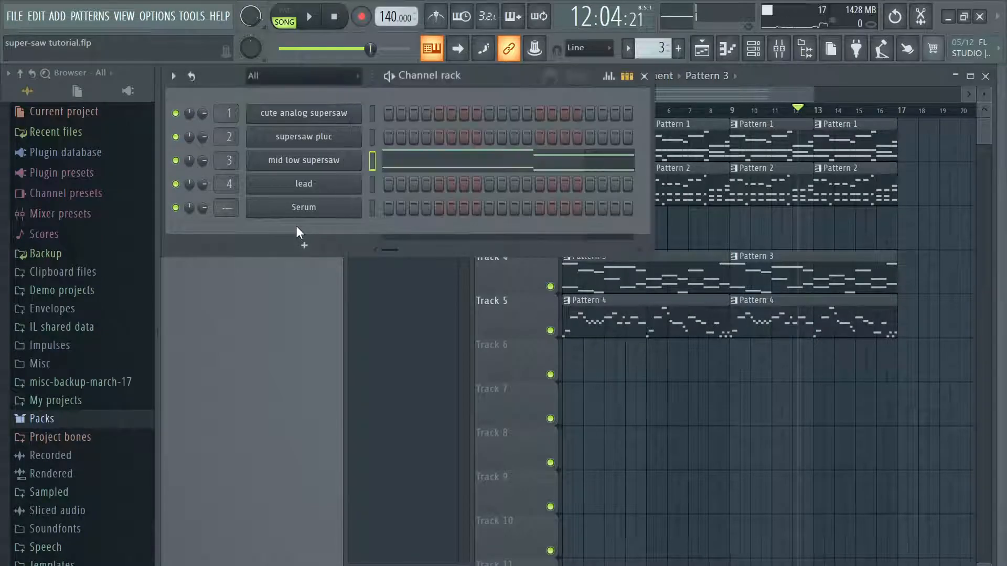
click(303, 163)
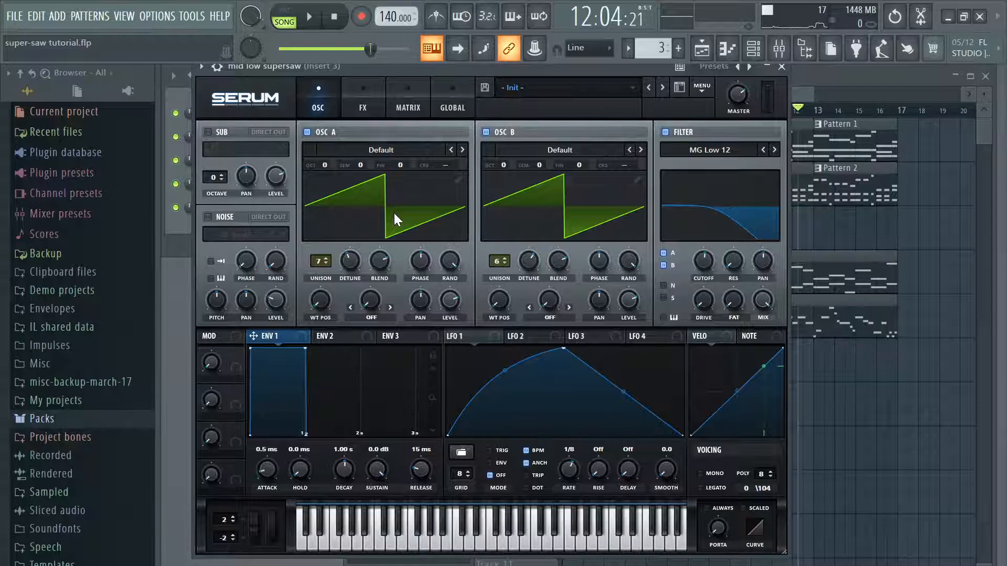
click(361, 107)
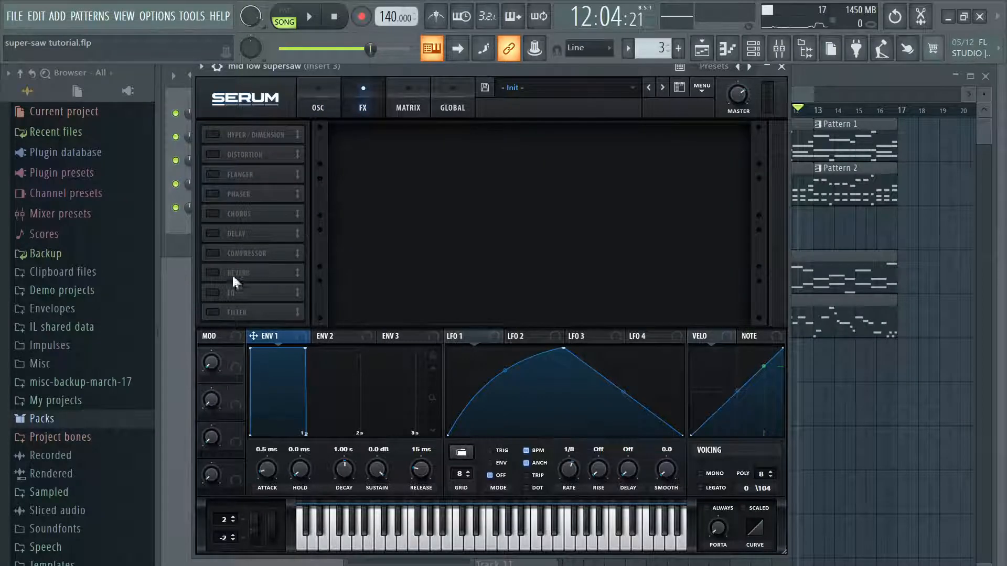
click(208, 190)
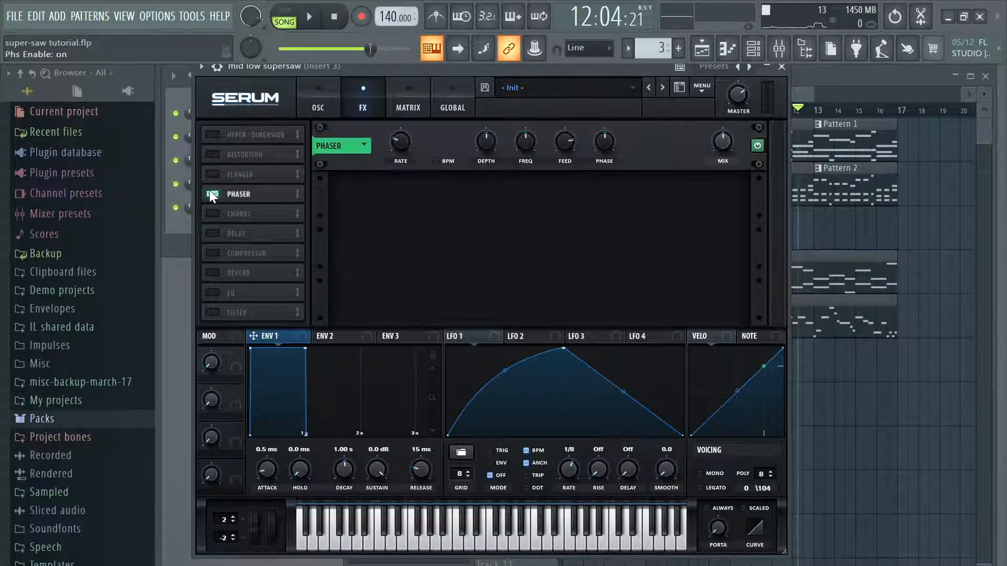
Step: Turn off the MG Low 12 filter, switch playback to pattern mode and reopen the mid low supersaw's effects
click(319, 102)
click(665, 132)
click(283, 19)
click(362, 105)
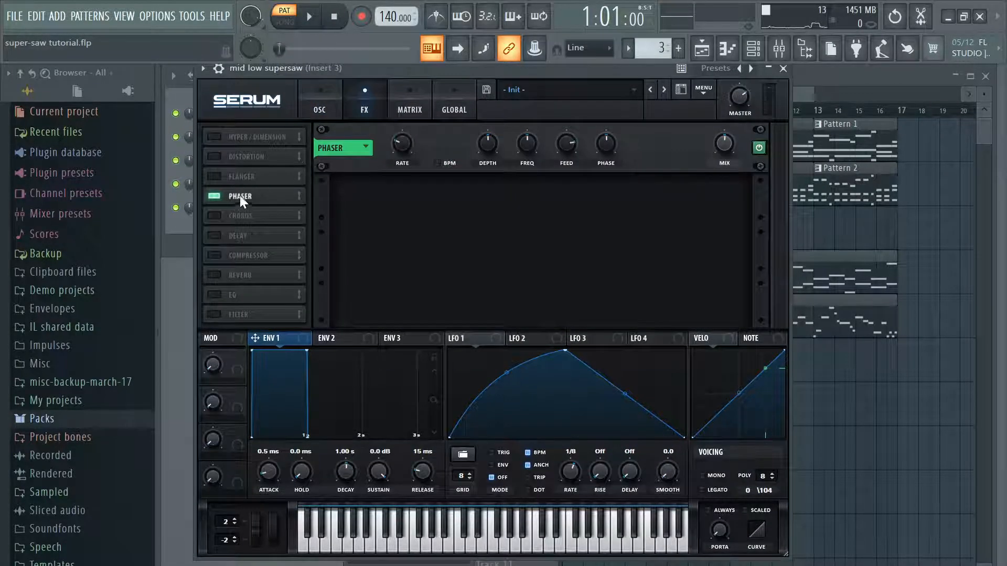
Step: Play Pattern 3 with the phaser off and with it back on to compare its effect
click(214, 195)
key(space)
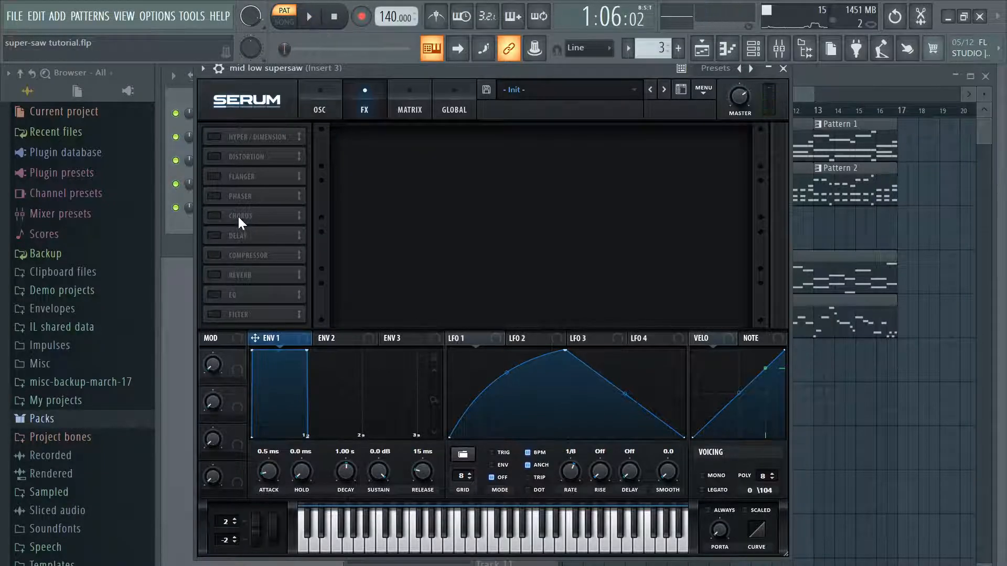
click(310, 19)
click(215, 196)
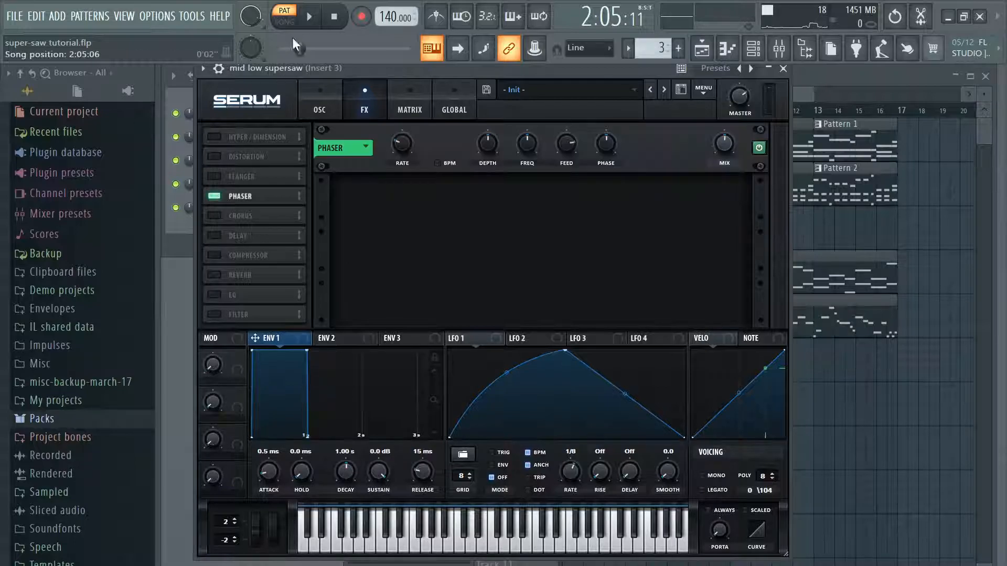
key(space)
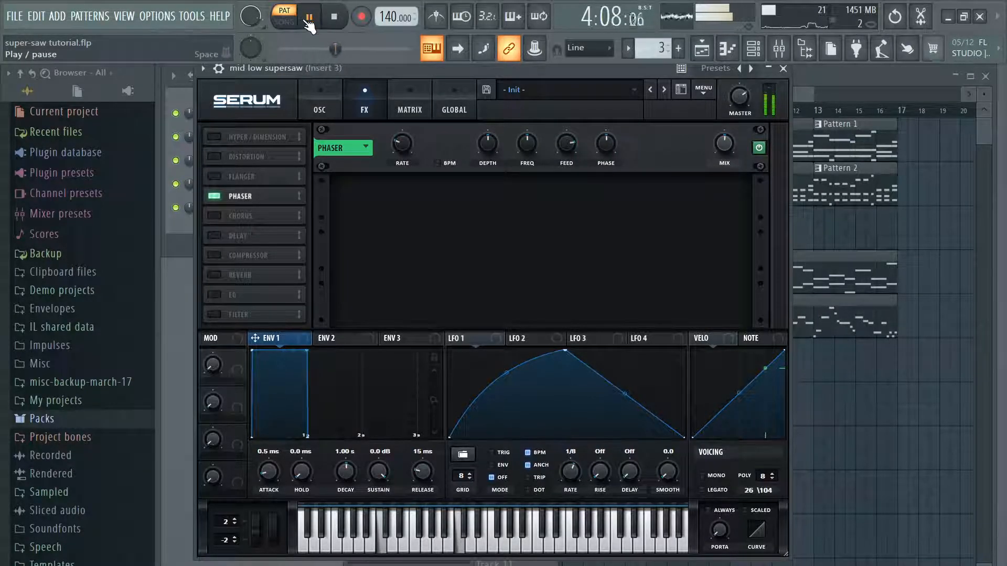
click(309, 17)
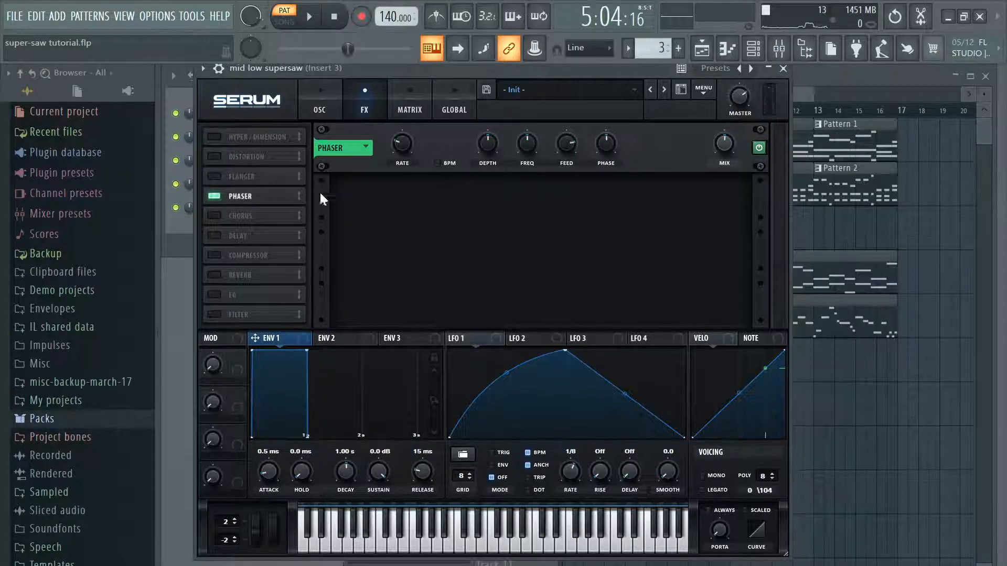
Step: Try the flanger in place of the phaser while playing Pattern 3, and restore the phaser
click(215, 195)
click(211, 173)
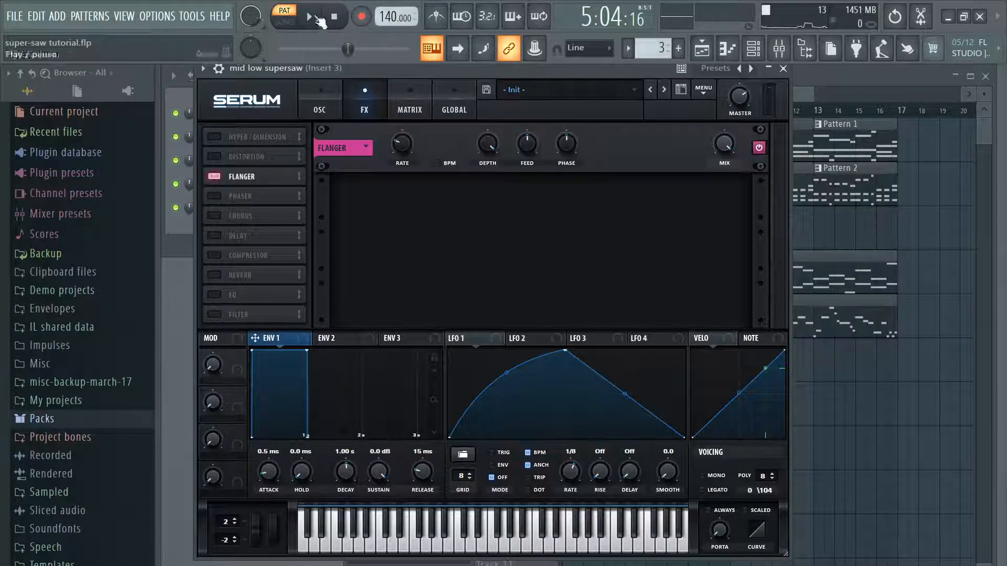
click(309, 17)
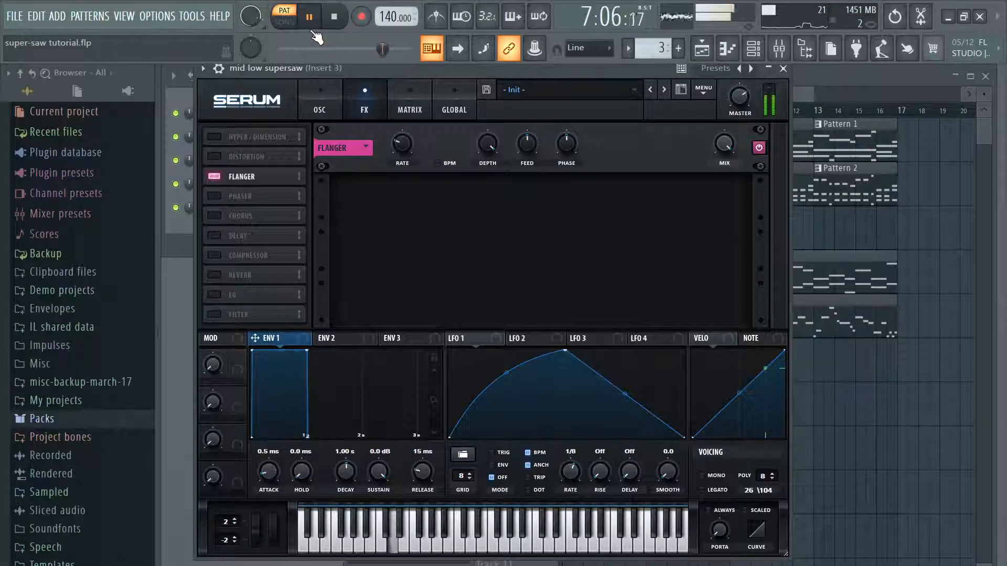
click(308, 18)
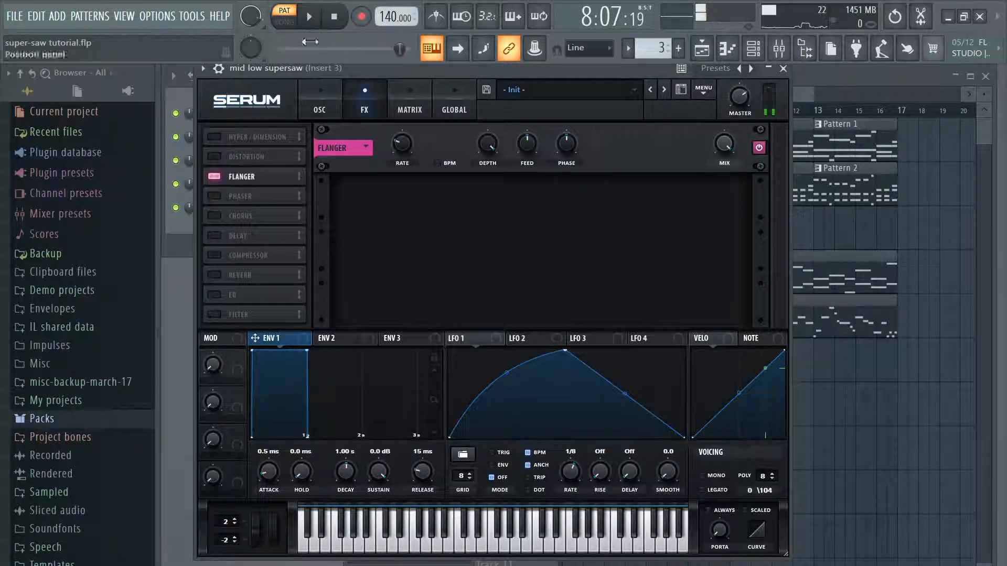
click(219, 195)
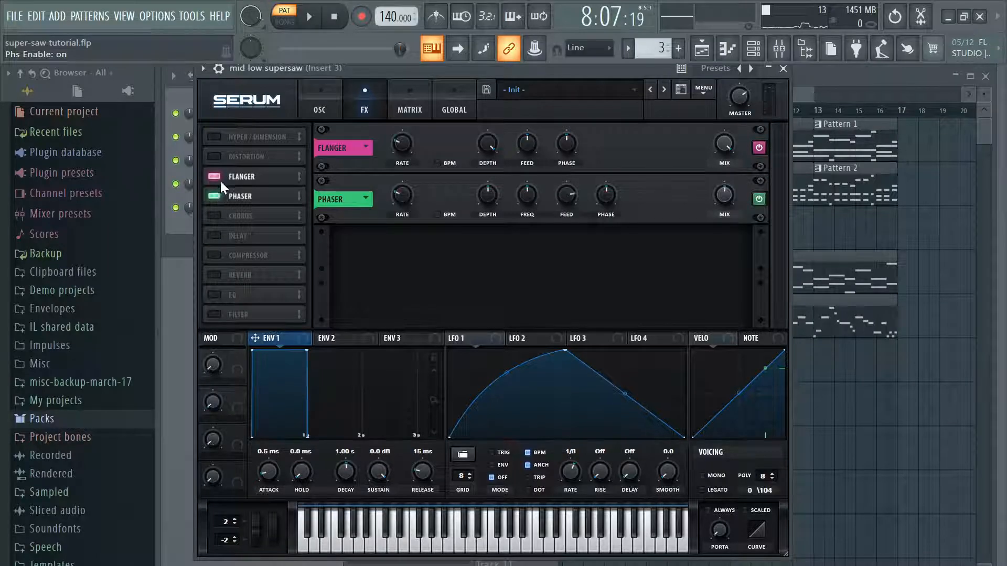
click(219, 179)
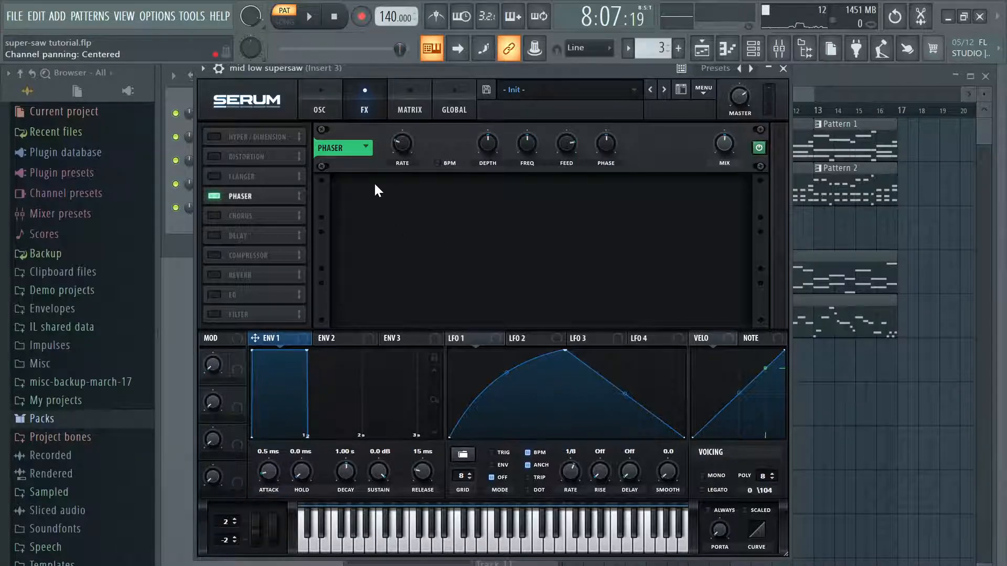
Step: Turn off the phaser and play Pattern 3, switching the reverb on midway to compare dry and wet sound
click(214, 275)
click(214, 196)
click(214, 275)
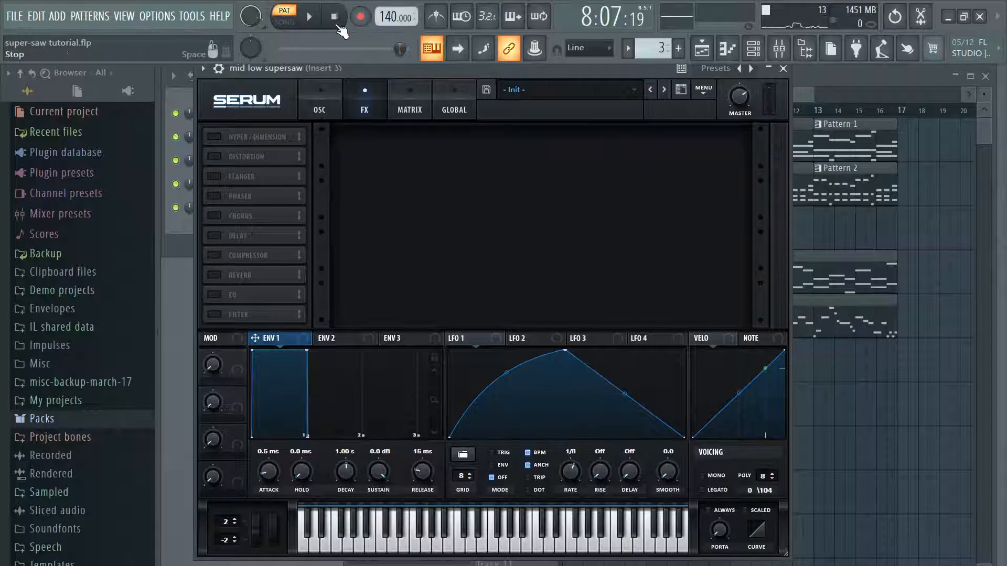
key(space)
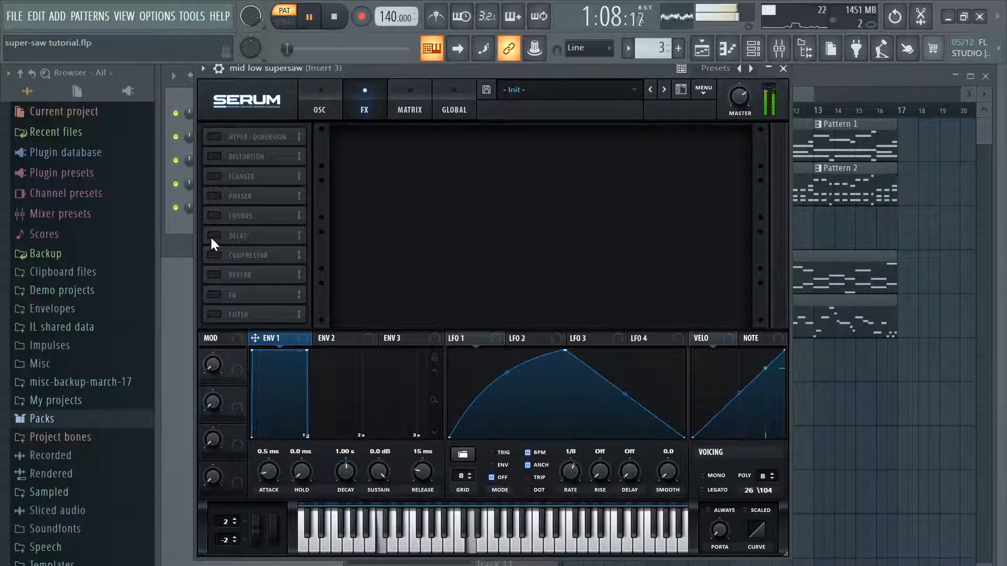
click(209, 272)
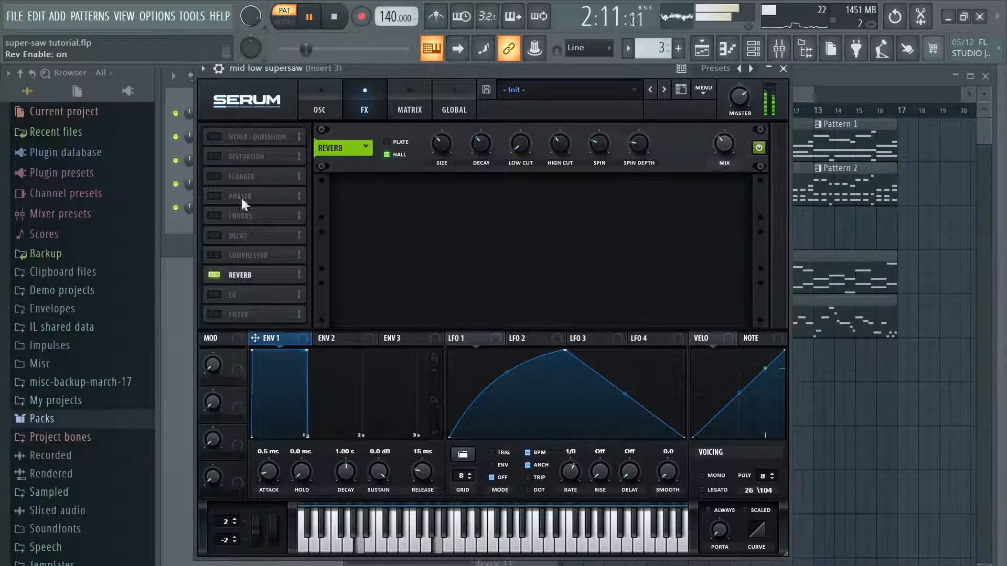
click(317, 24)
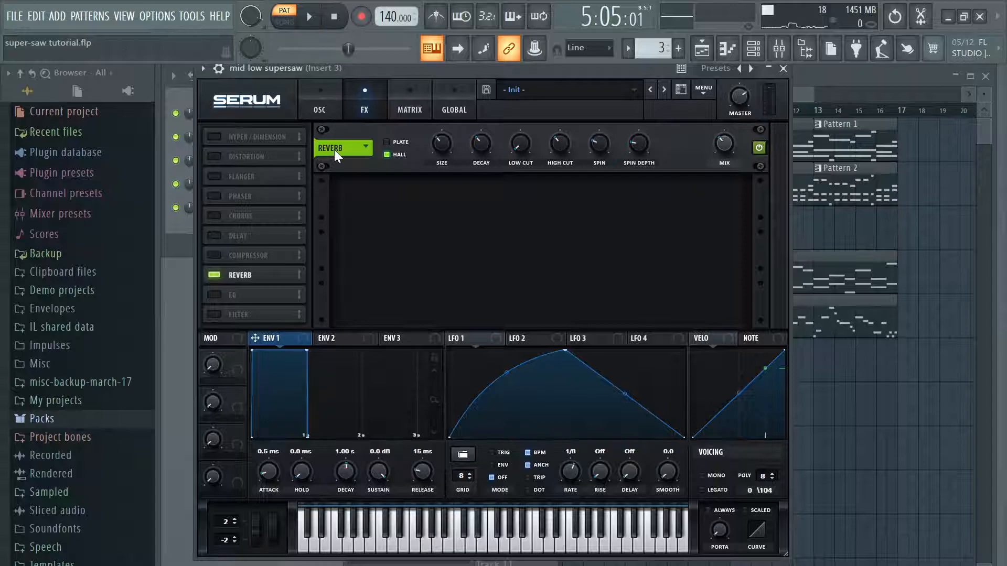
Step: Set the reverb size to 51% and play Pattern 3 to hear the change
drag(437, 148, 451, 133)
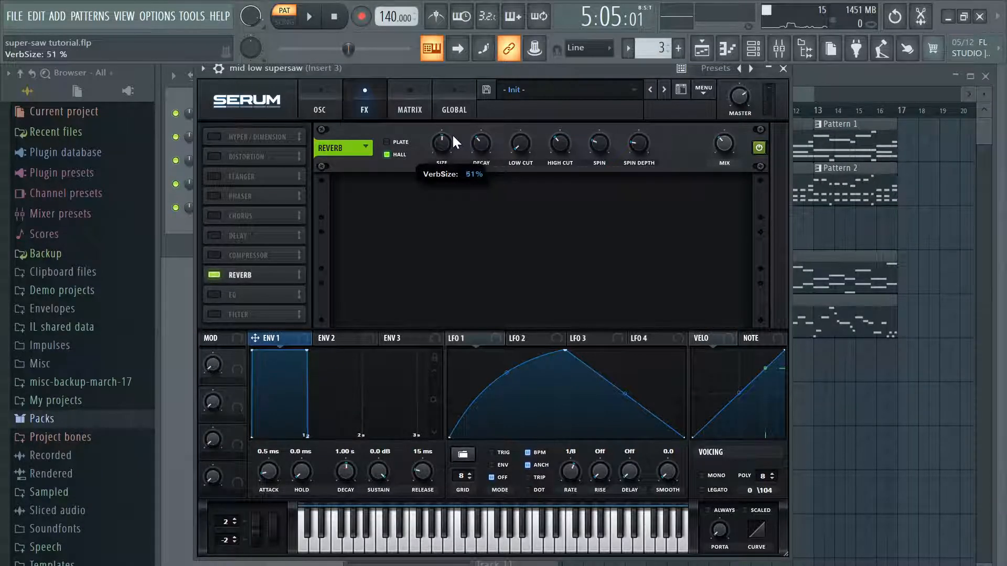
click(309, 20)
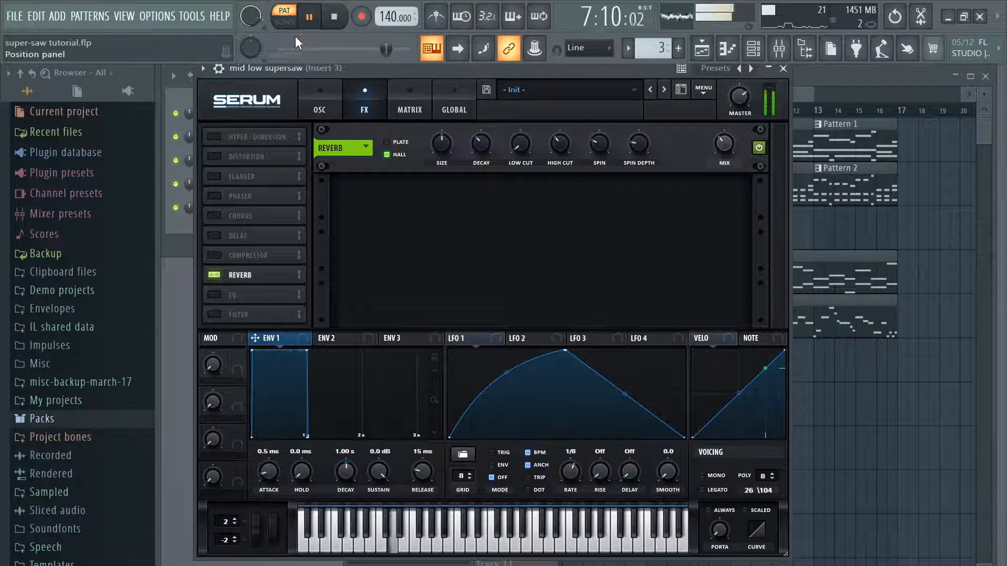
key(space)
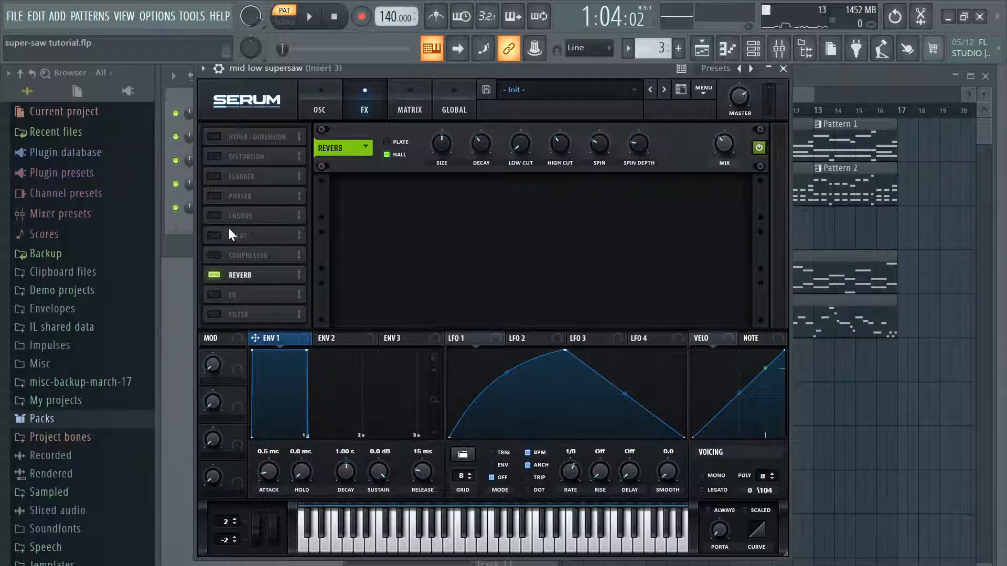
Step: Close the mid low supersaw and slightly lower the Insert 3 fader in the mixer
click(321, 100)
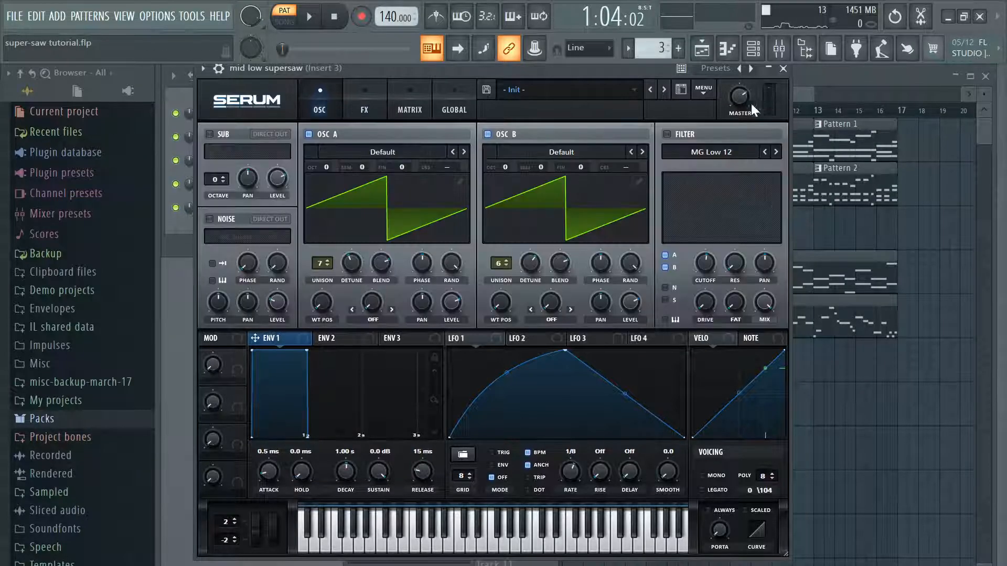
click(783, 69)
key(F9)
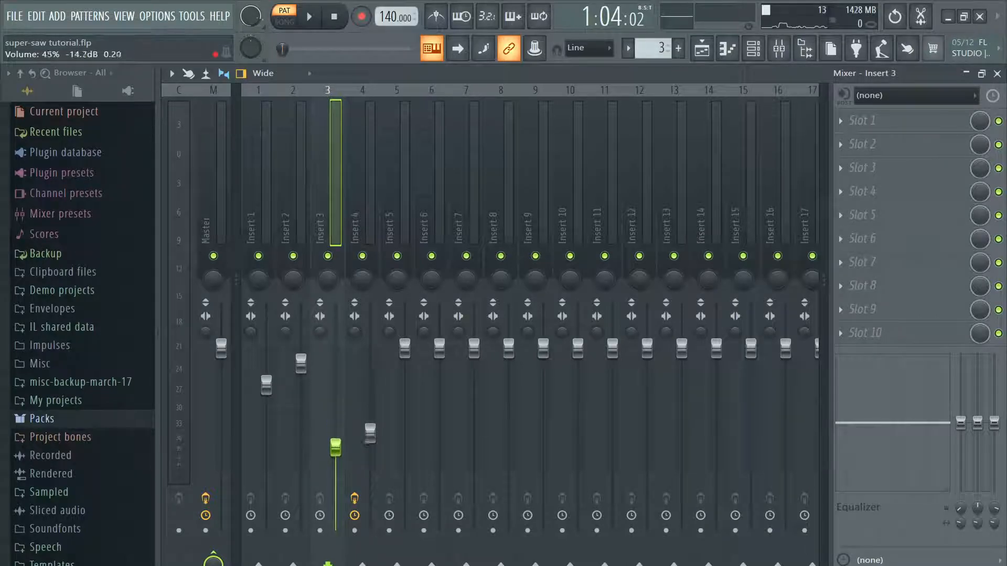
click(21, 17)
click(32, 83)
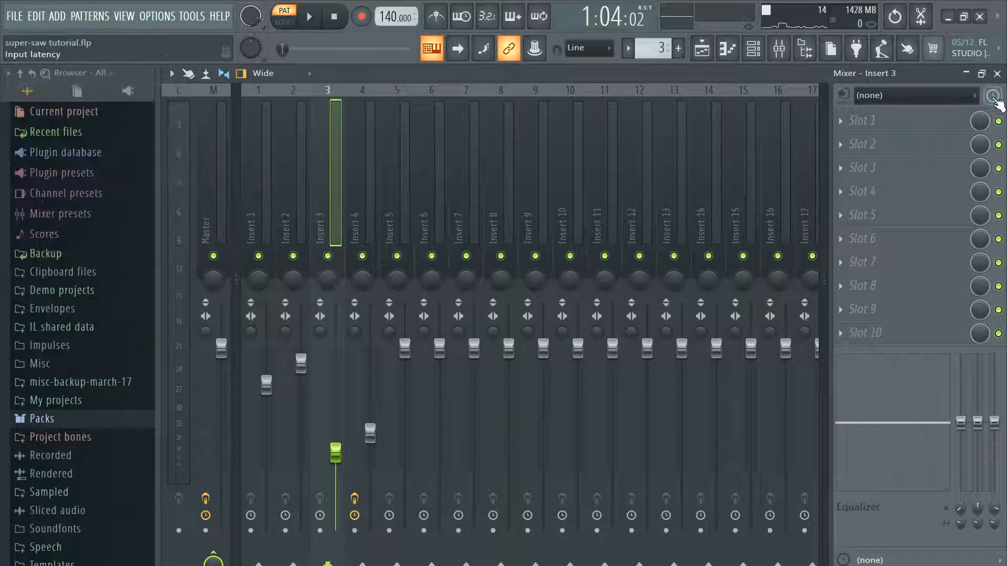
click(996, 74)
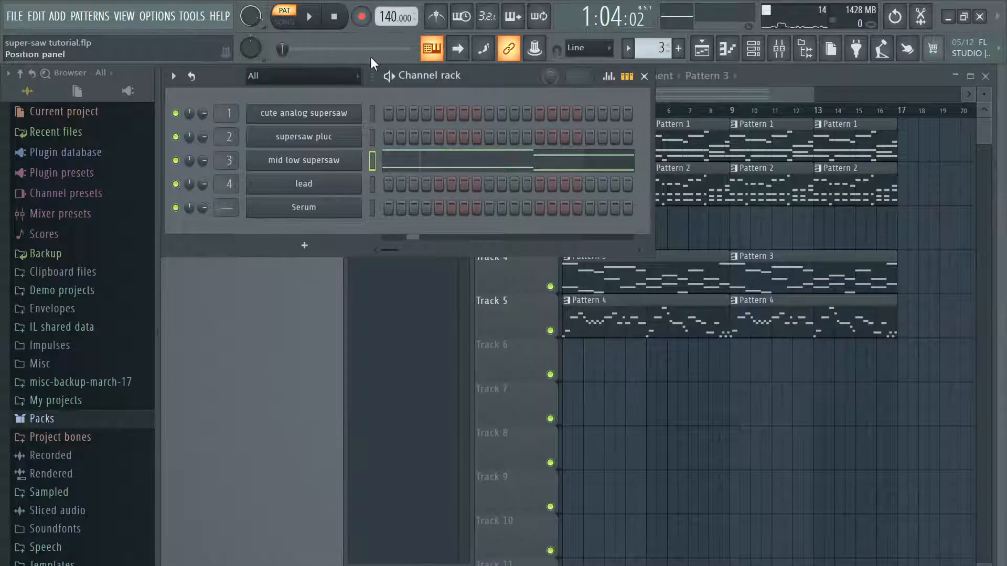
Step: Switch to Pattern 2, play it and open the supersaw pluc synth
drag(659, 48, 659, 56)
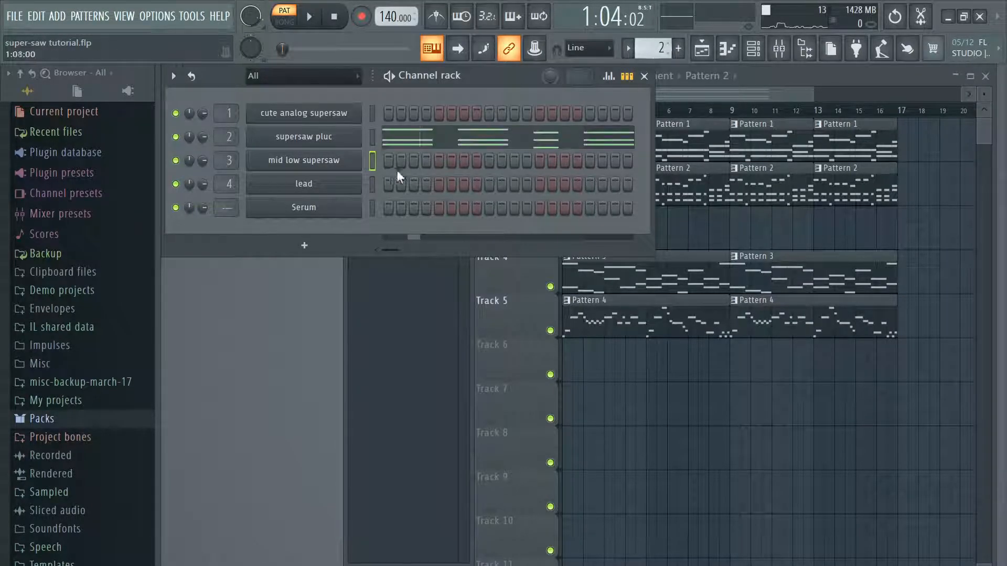
key(space)
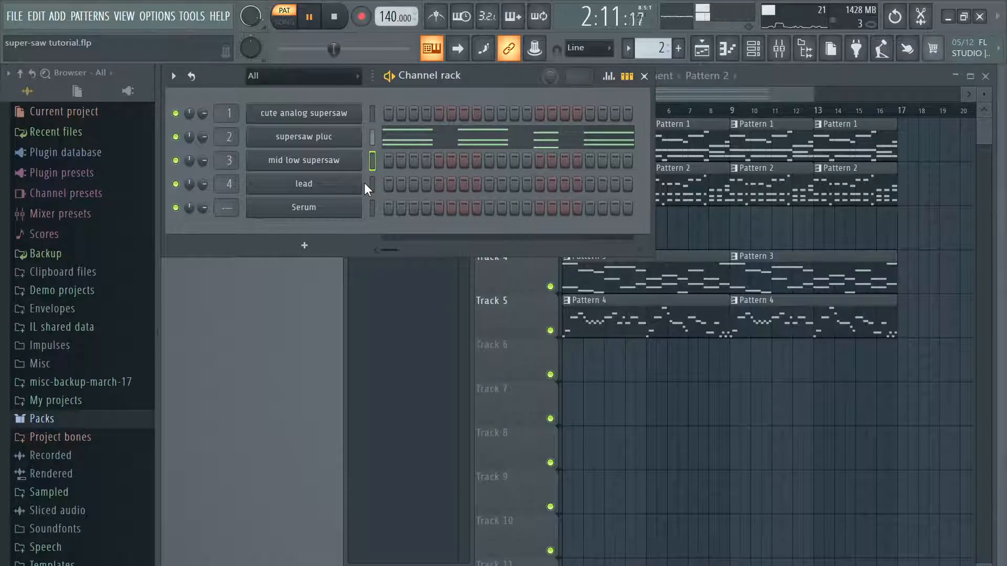
click(348, 141)
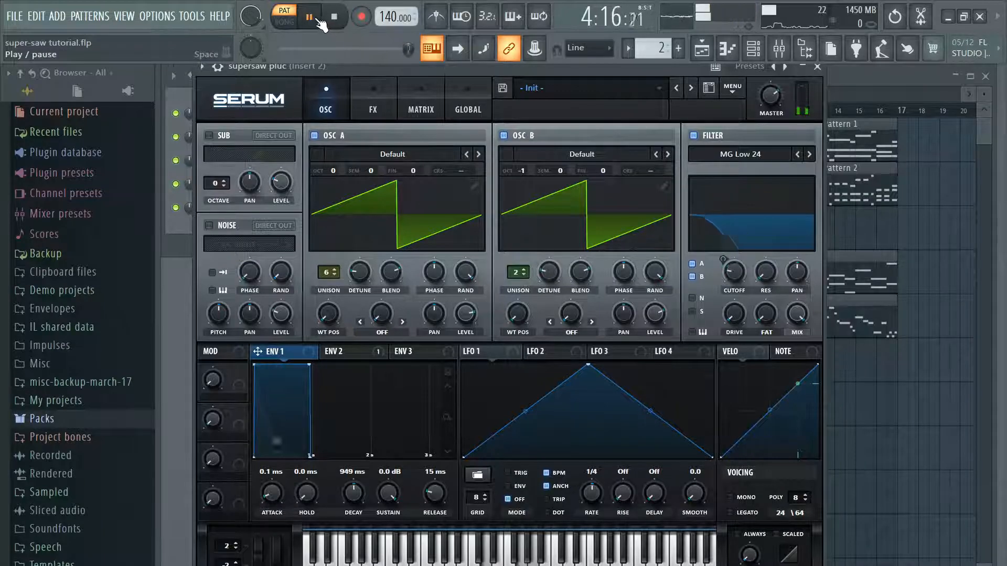
key(space)
Step: Show Env 2, turn off the supersaw pluc's MG Low 24 filter and play Pattern 2 unfiltered
click(338, 352)
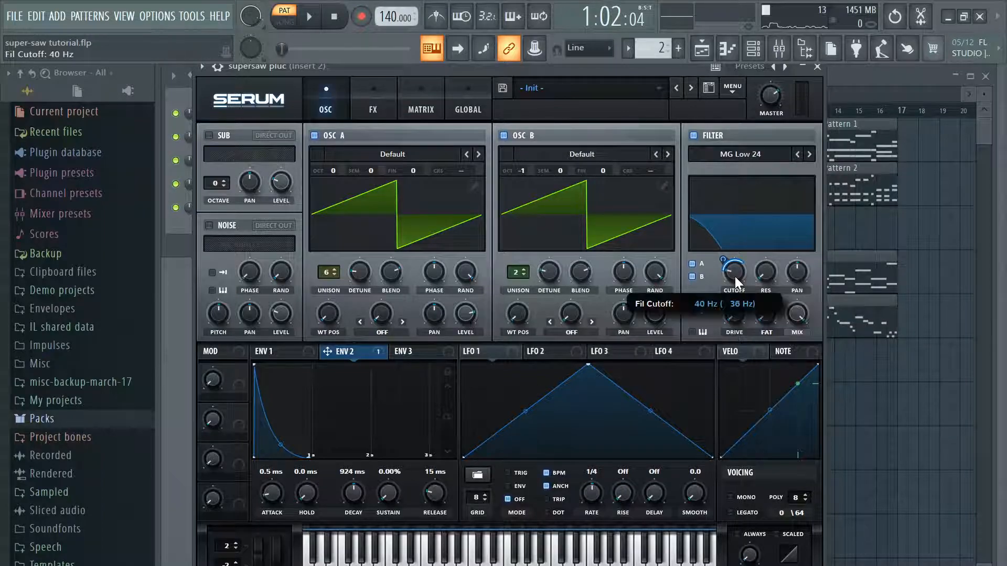
click(694, 135)
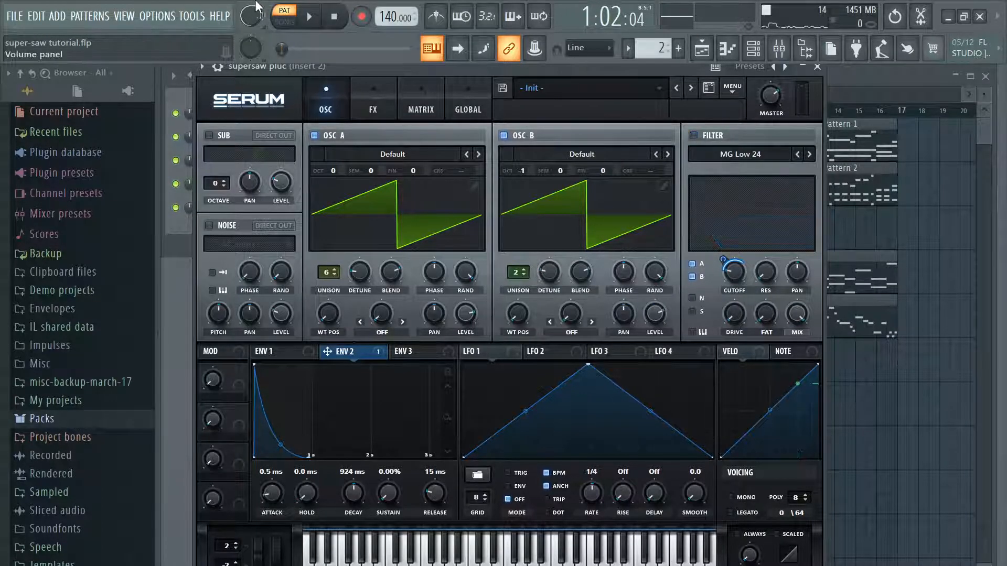
click(310, 21)
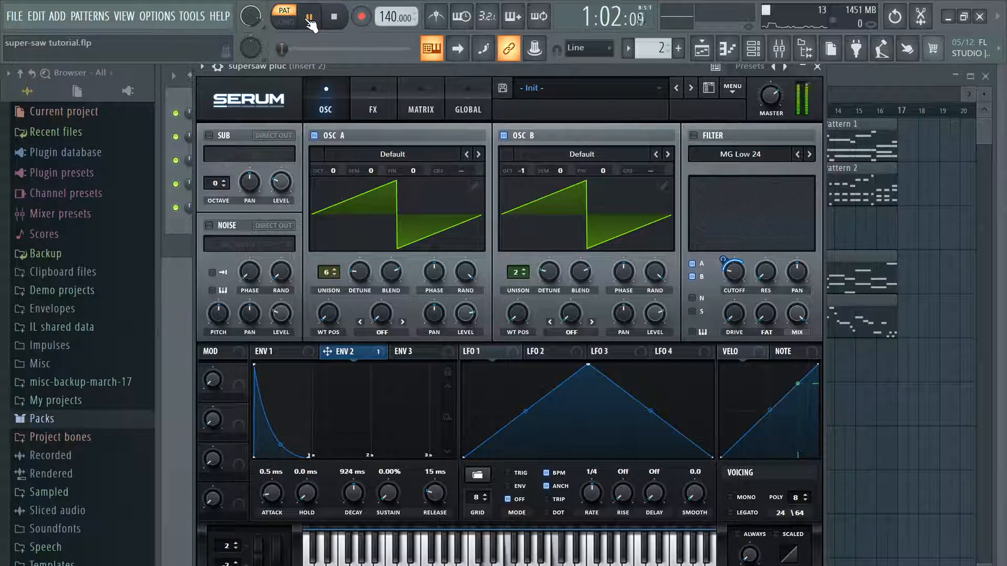
Step: Set the Env 1 decay to 891 ms and turn the MG Low 24 filter back on
click(270, 351)
mouse_move(309, 365)
mouse_down()
mouse_move(295, 486)
mouse_move(306, 364)
mouse_up()
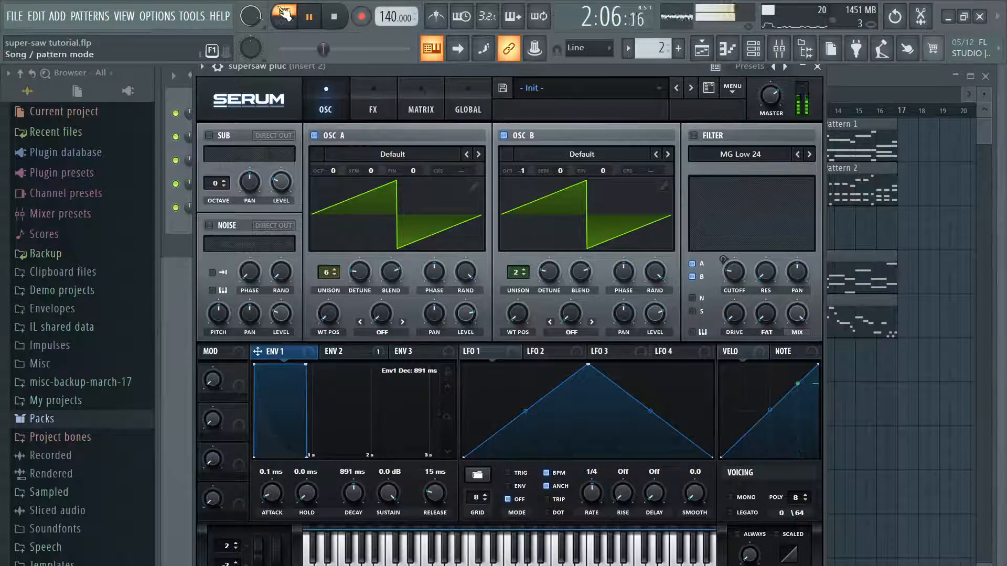
click(693, 134)
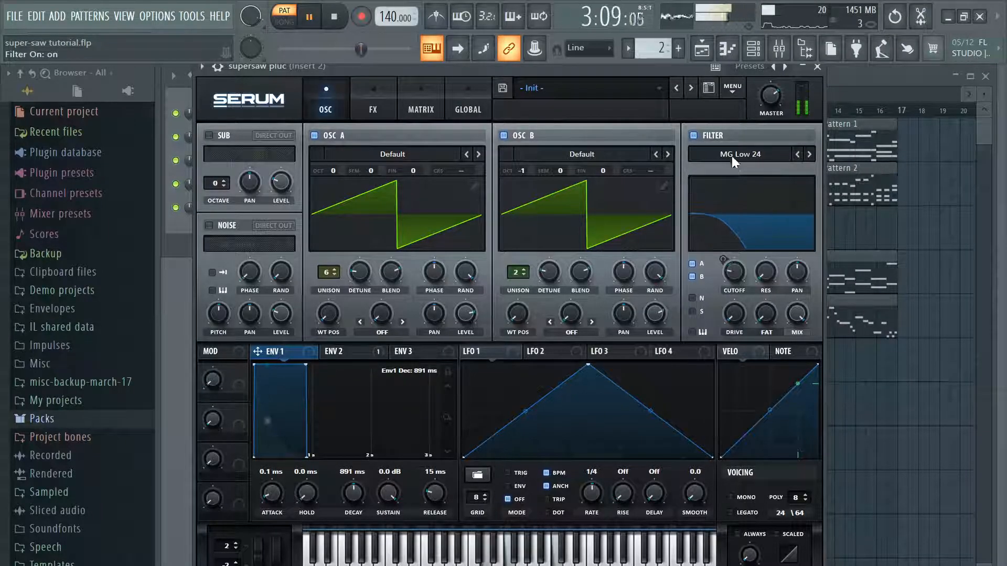
Step: Bypass the Env 2 modulation on the filter cutoff, lower the cutoff during playback and re-enable the modulation
click(344, 353)
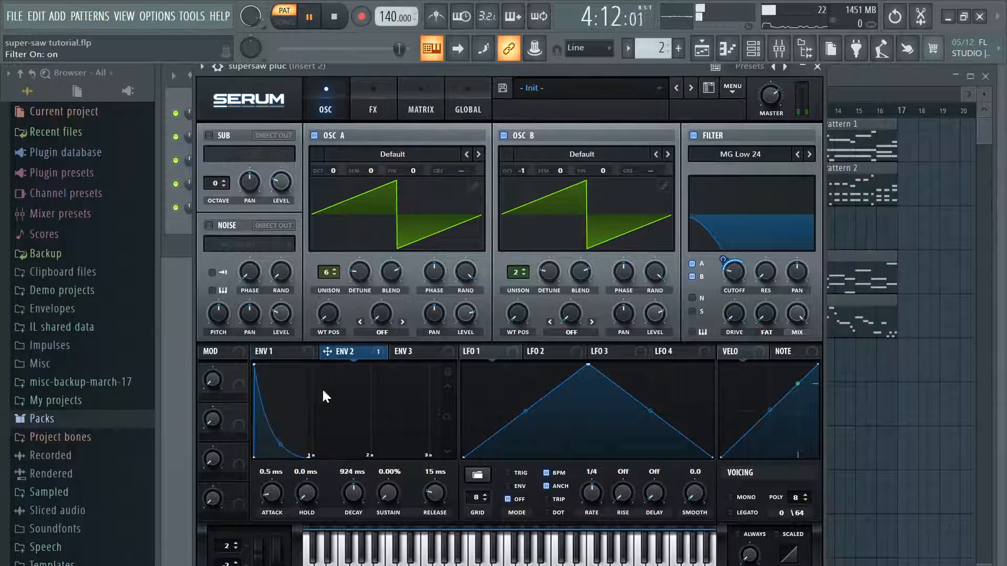
right_click(725, 263)
click(717, 284)
right_click(724, 262)
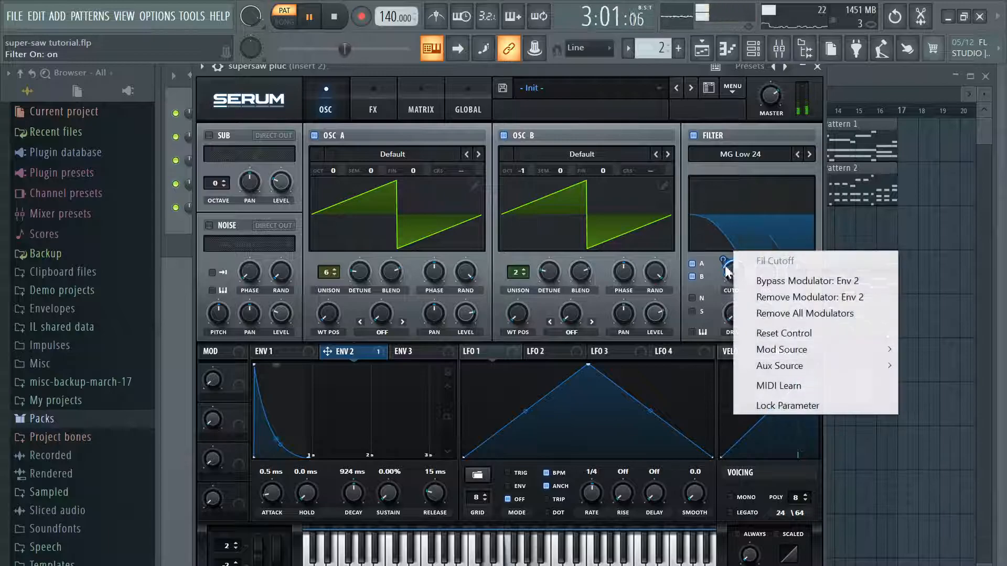
click(750, 282)
drag(731, 275, 720, 304)
right_click(724, 259)
click(800, 281)
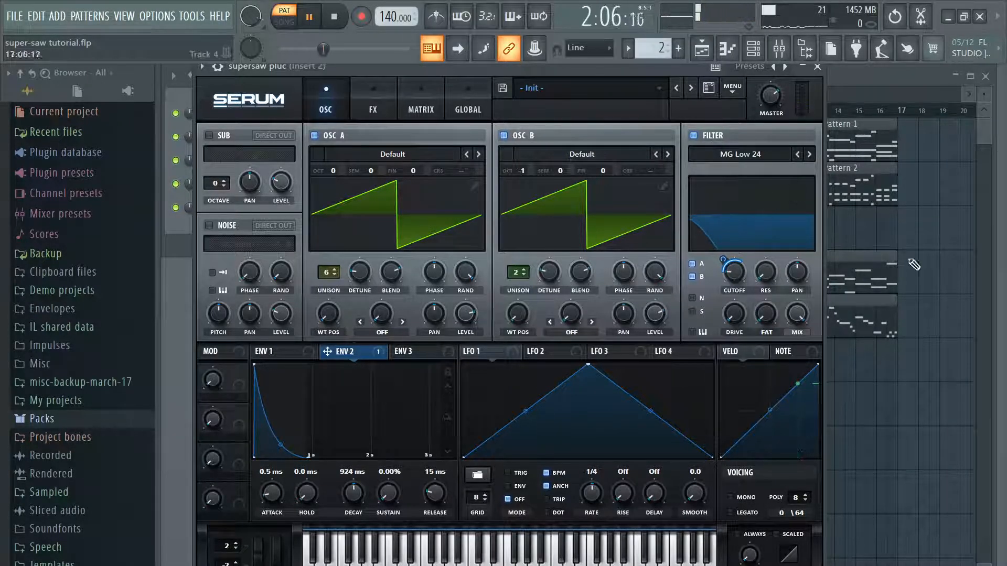
Step: Pause to compare Env 1 with Env 2, and play Pattern 2 again while opening the supersaw pluc's effects
key(space)
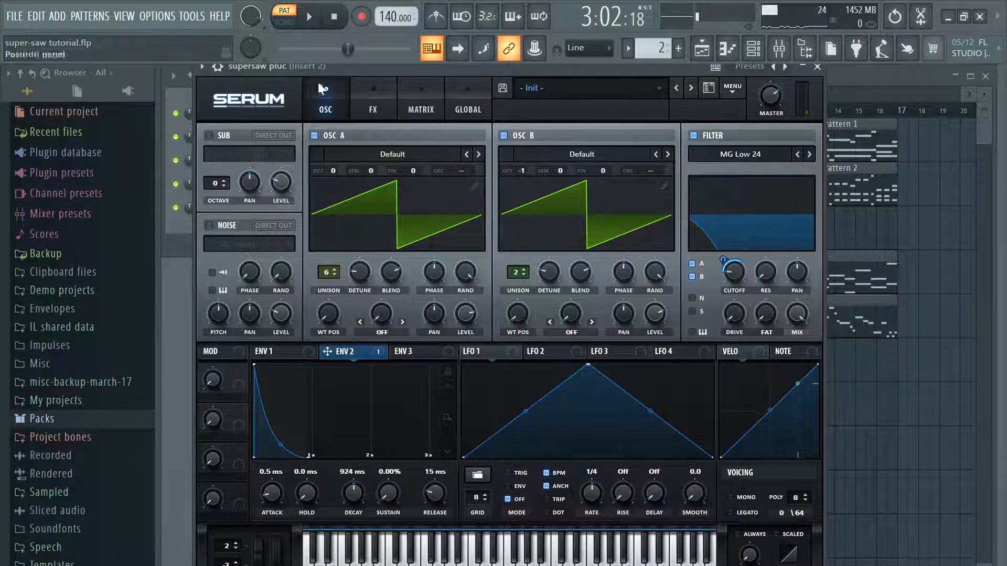
click(269, 351)
click(341, 353)
click(310, 17)
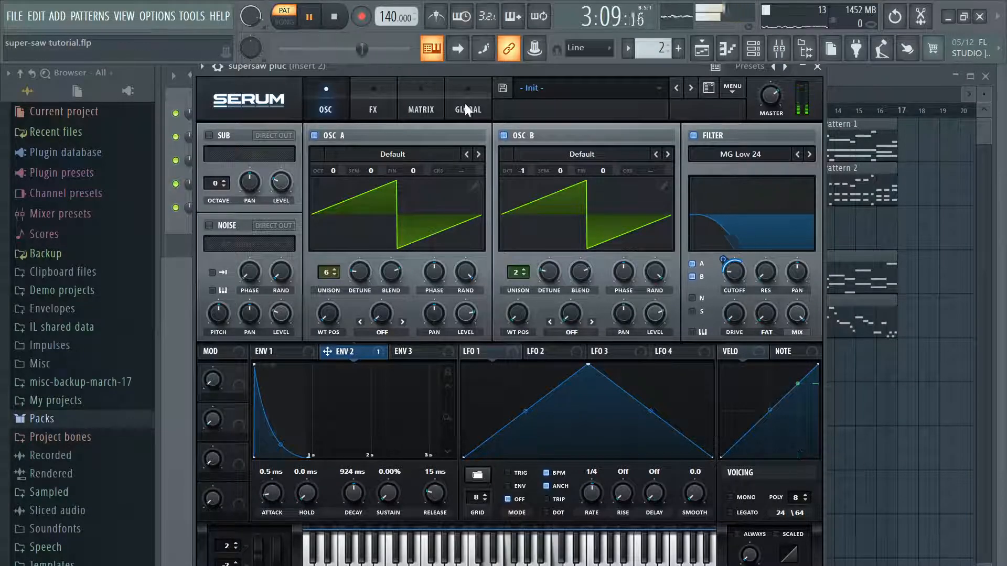
click(393, 91)
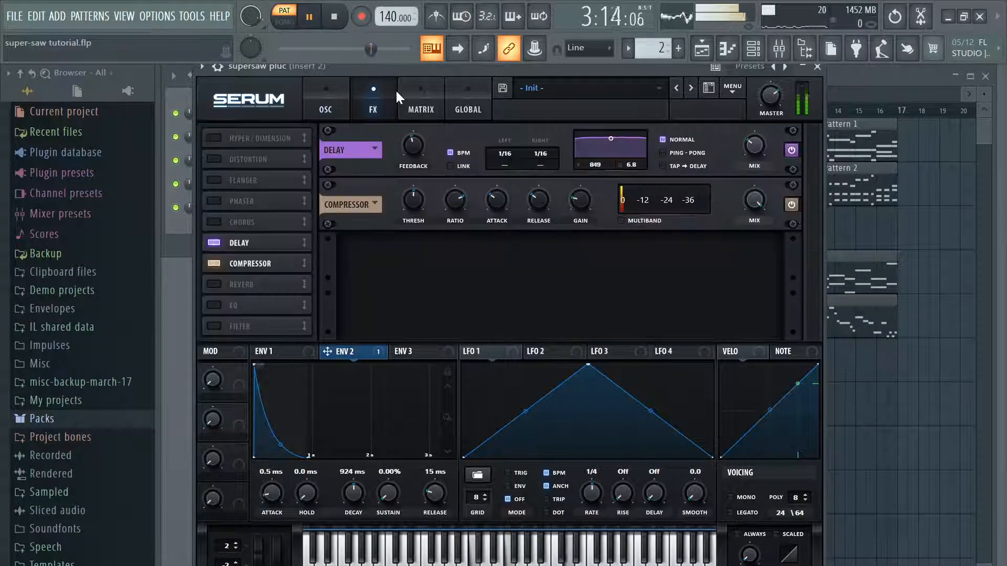
Step: Compare the supersaw pluc with its delay and compressor bypassed during playback, re-enable both effects and pause
click(216, 243)
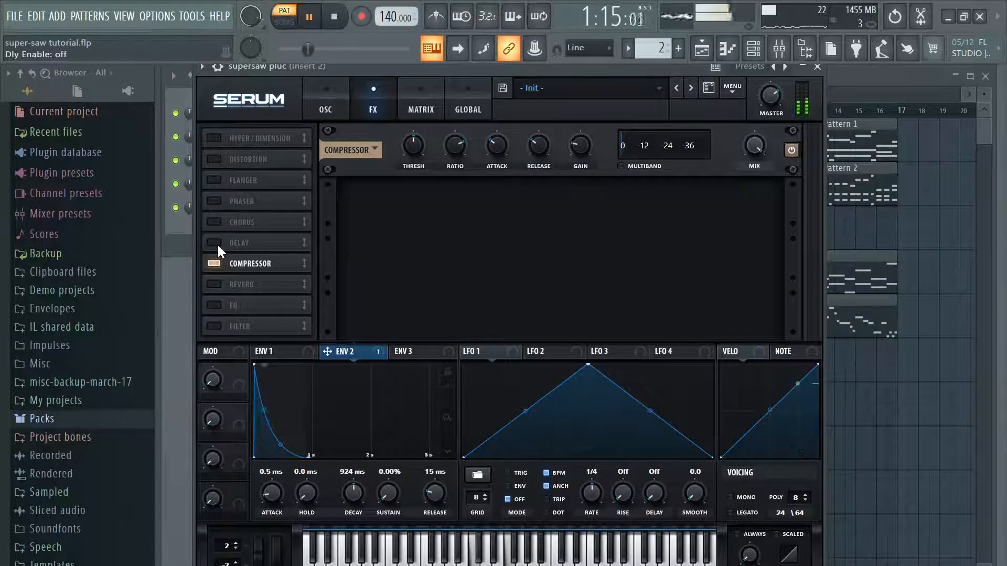
double_click(217, 262)
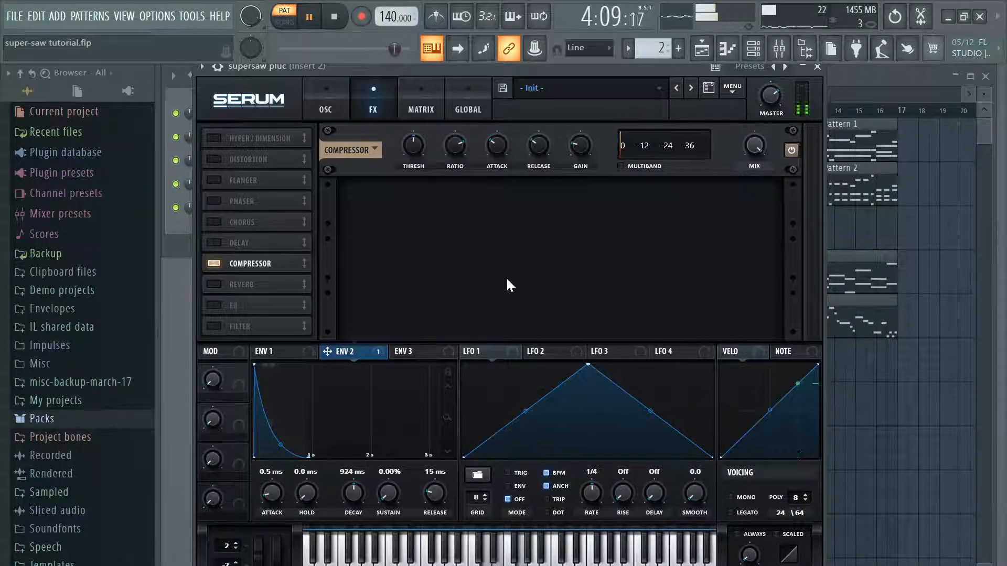
click(215, 264)
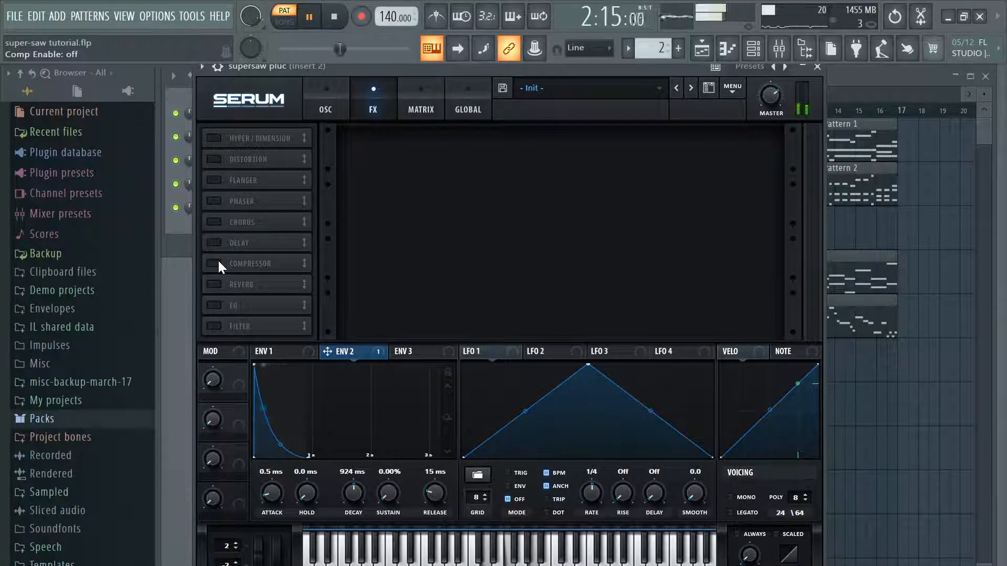
click(218, 263)
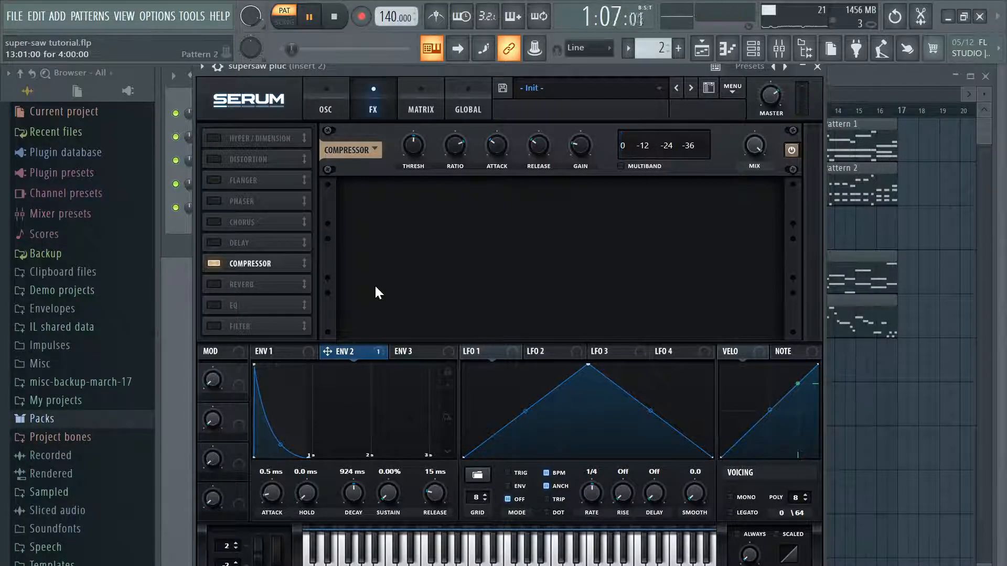
click(214, 243)
click(309, 17)
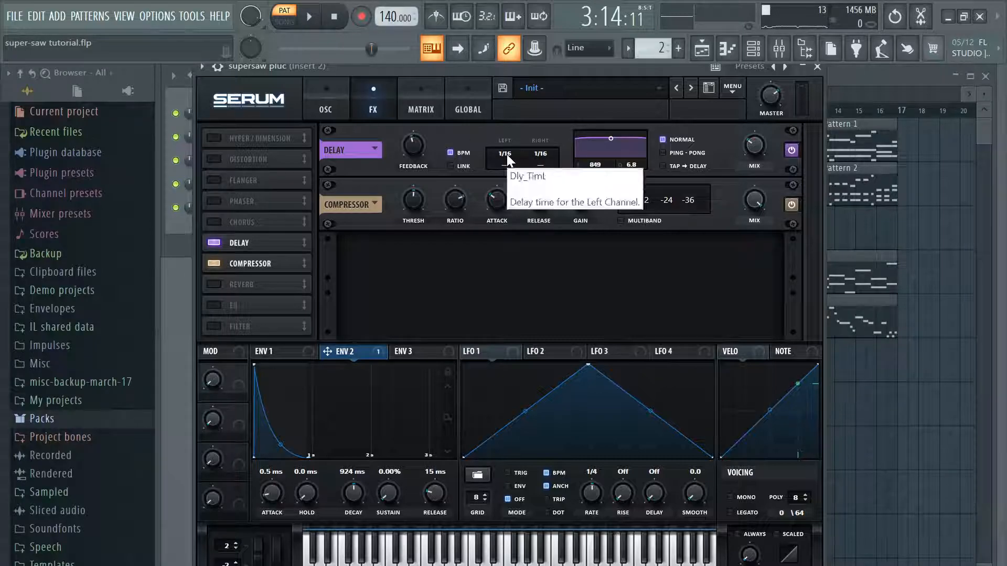
Step: Set the left and right delay times to 1/4, play Pattern 2 with them and pause
drag(509, 153, 542, 128)
click(314, 15)
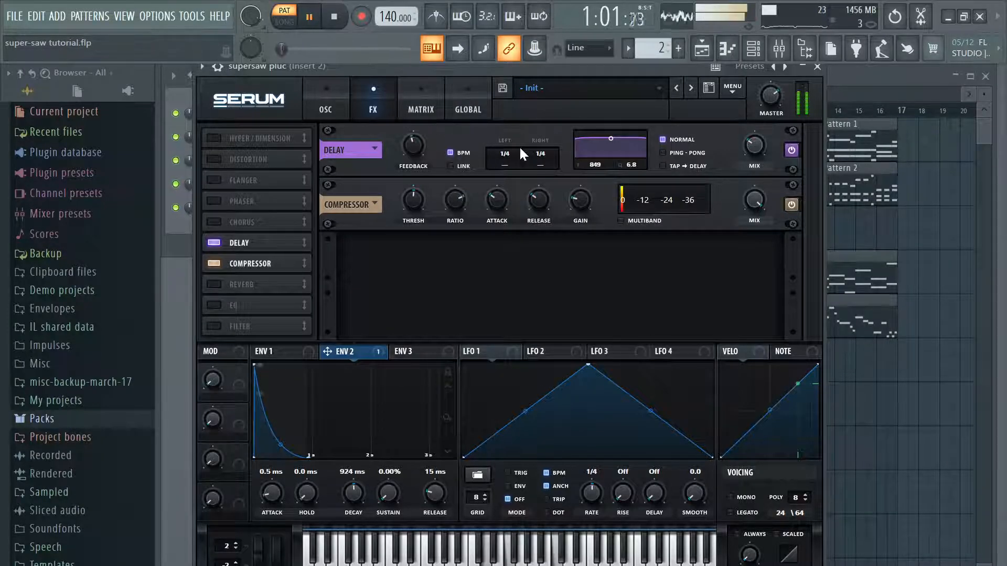
click(299, 21)
click(300, 20)
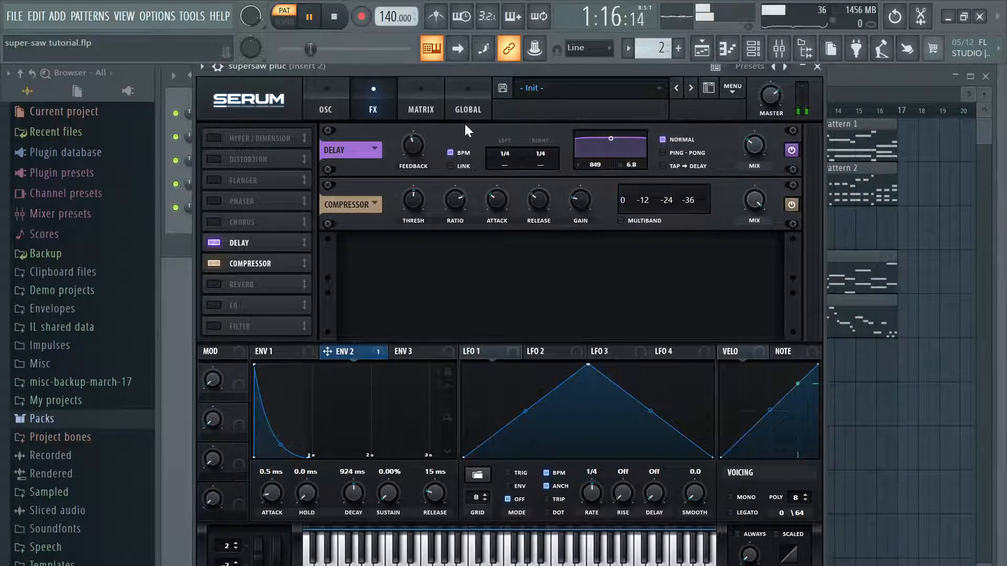
key(space)
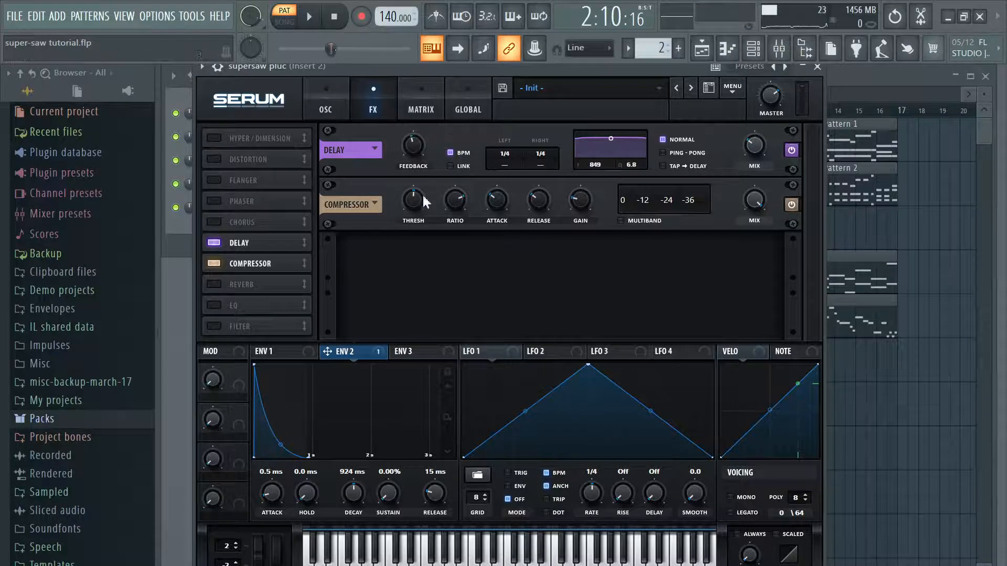
Step: Return the left and right delay times to 1/16, listen to Pattern 2 and pause
mouse_move(511, 152)
mouse_down()
mouse_move(520, 138)
mouse_move(515, 169)
mouse_up()
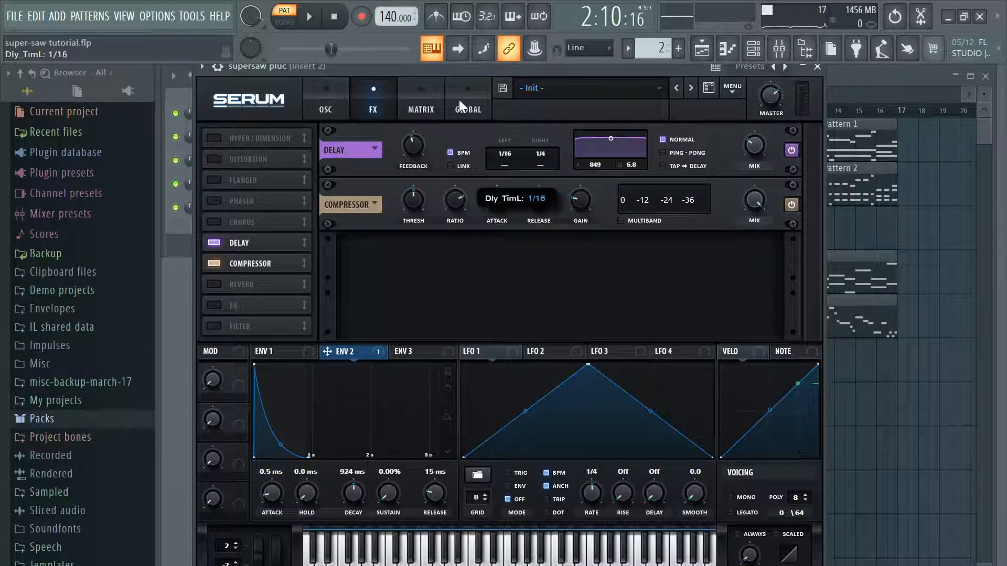
key(space)
drag(552, 154, 546, 187)
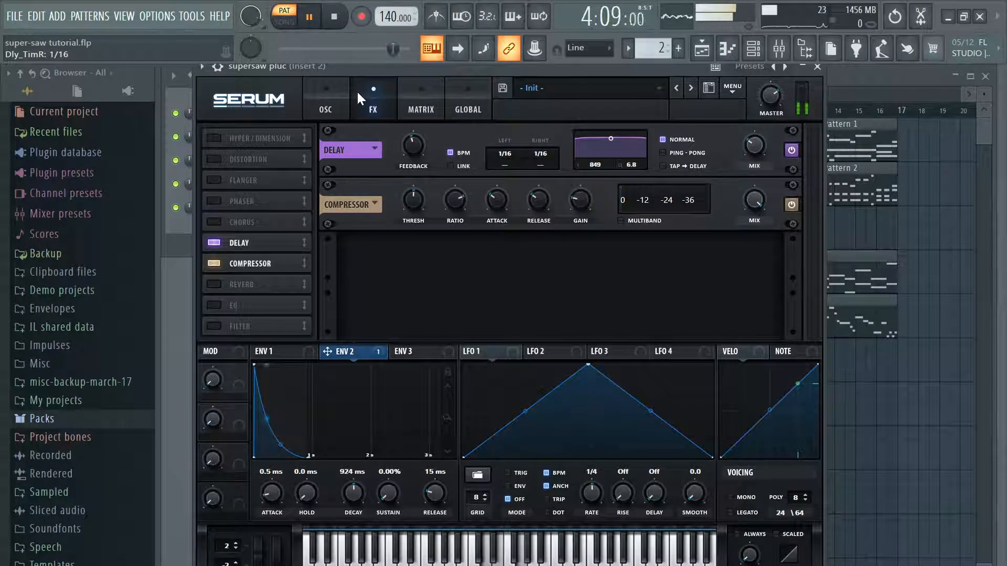
click(15, 16)
click(37, 81)
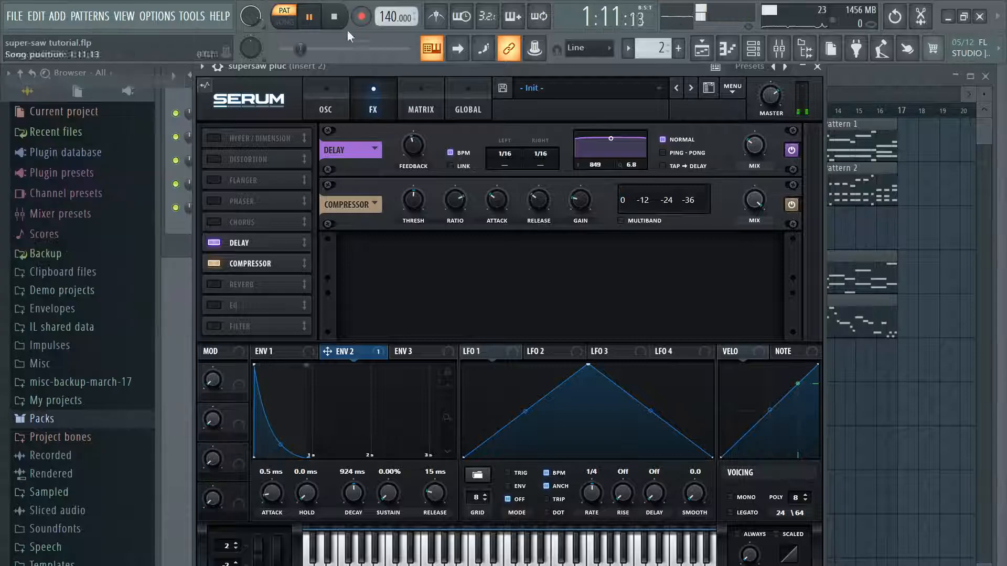
click(311, 29)
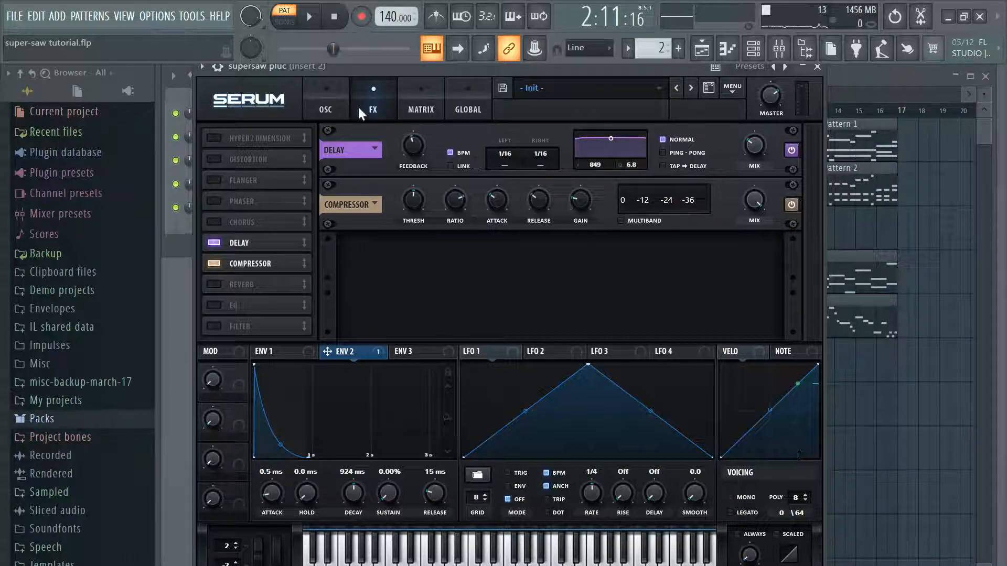
Step: Review the supersaw pluc's oscillators and filter, and briefly inspect the lead's Serum patch
click(328, 90)
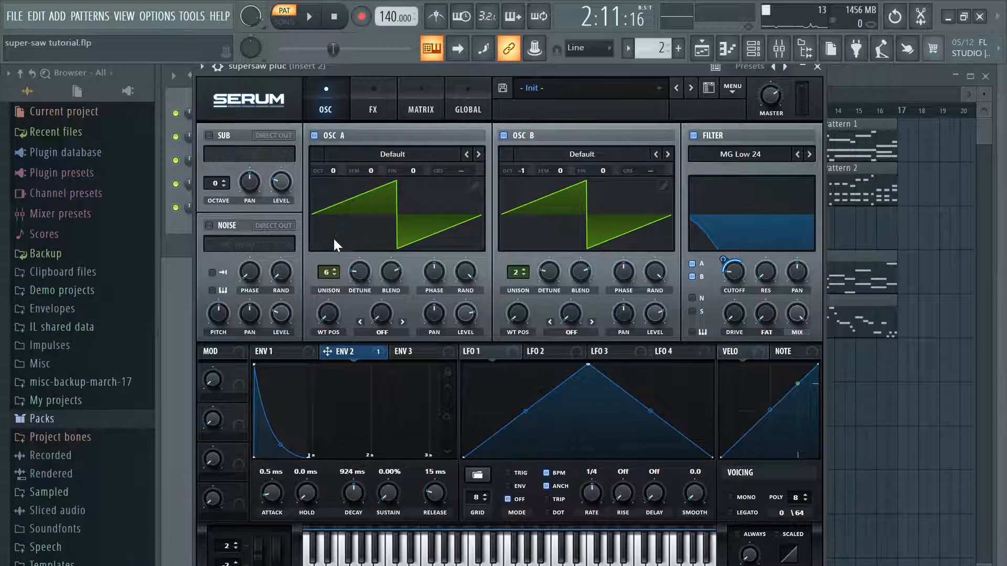
click(817, 68)
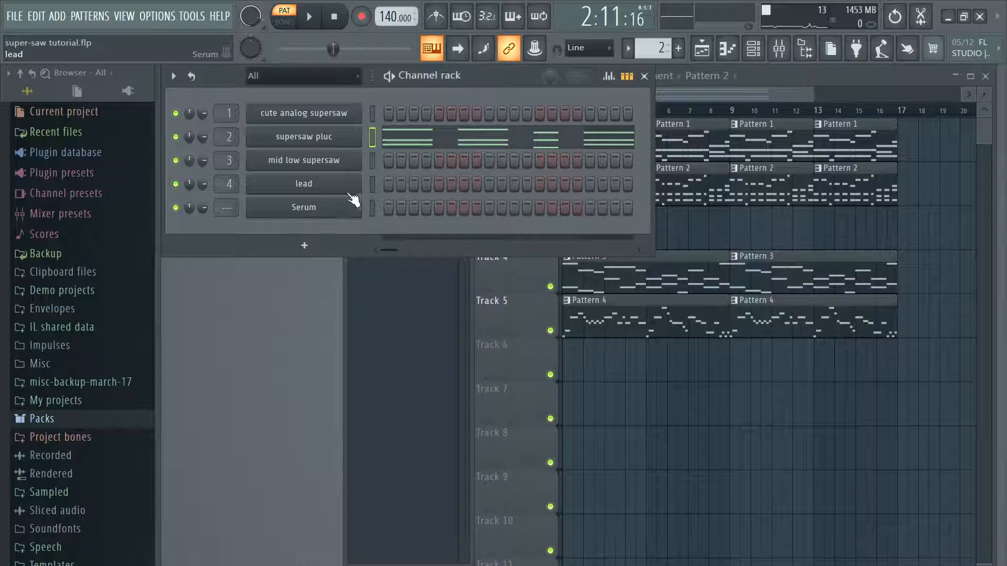
click(329, 184)
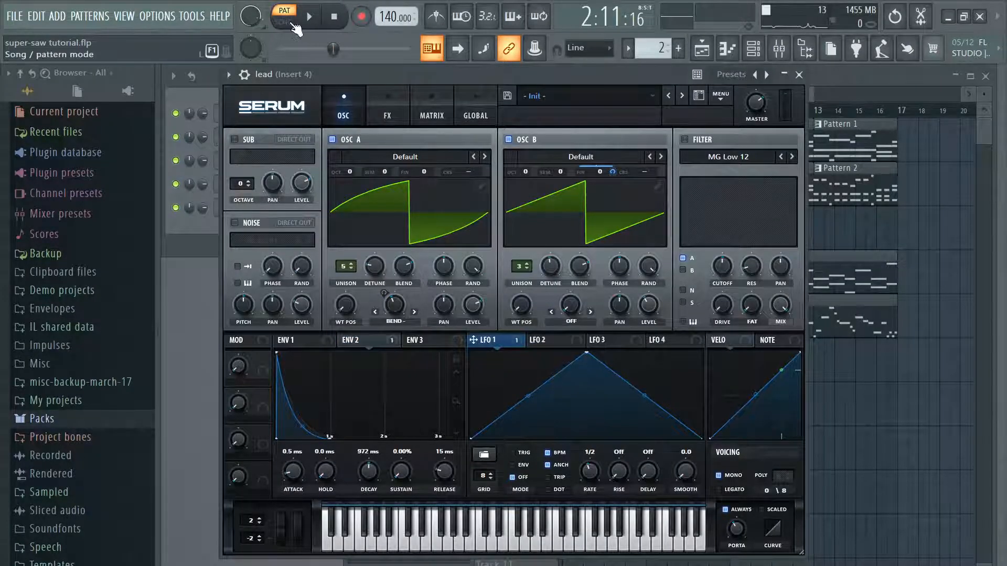
click(800, 76)
click(347, 140)
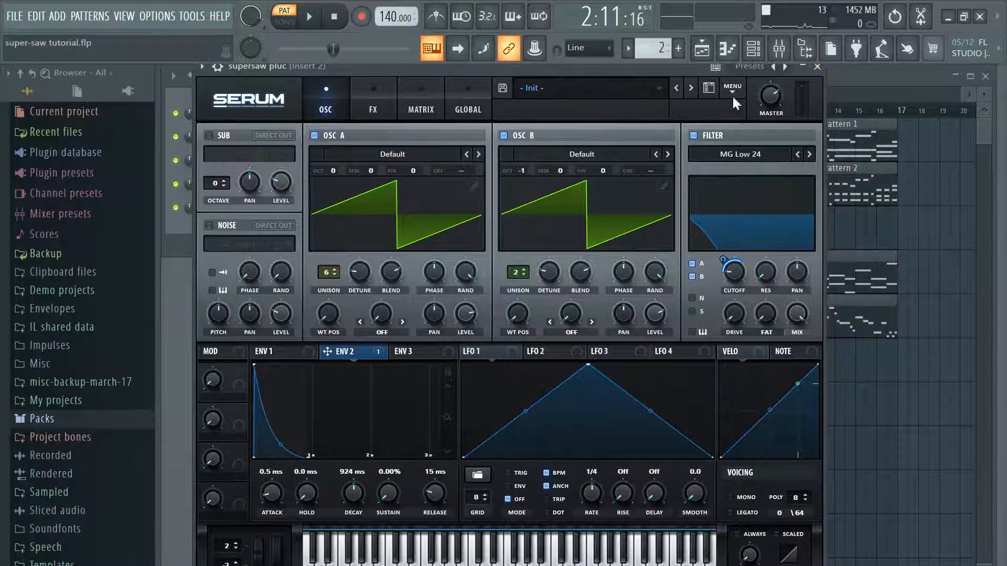
click(817, 66)
Step: Inspect LFO 2 and LFO 1 of the cute analog supersaw, and close its Serum window
click(330, 114)
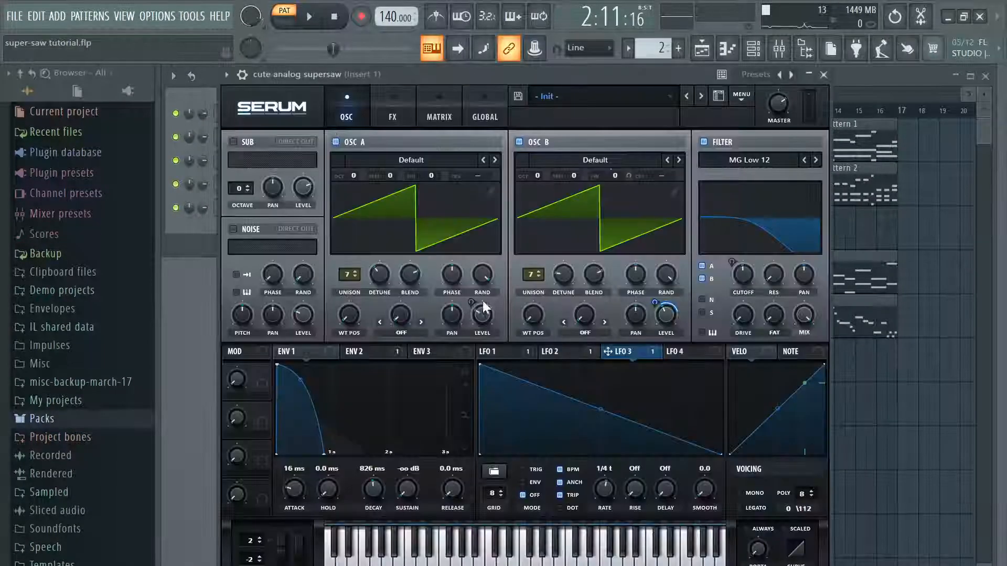
click(583, 352)
click(510, 352)
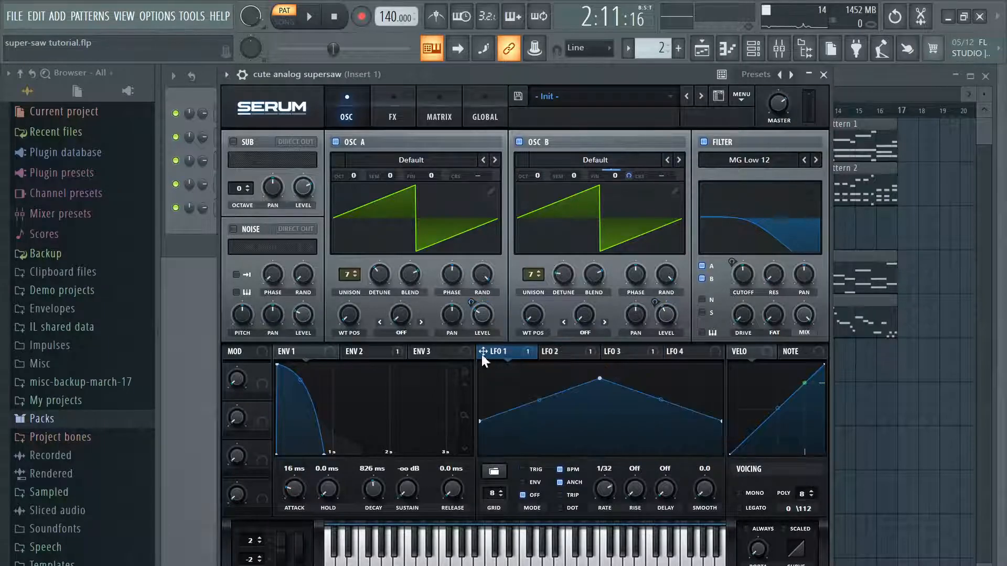
click(824, 75)
Step: Switch to Pattern 1, play it and open the cute analog supersaw's Serum window
key(KP_Subtract)
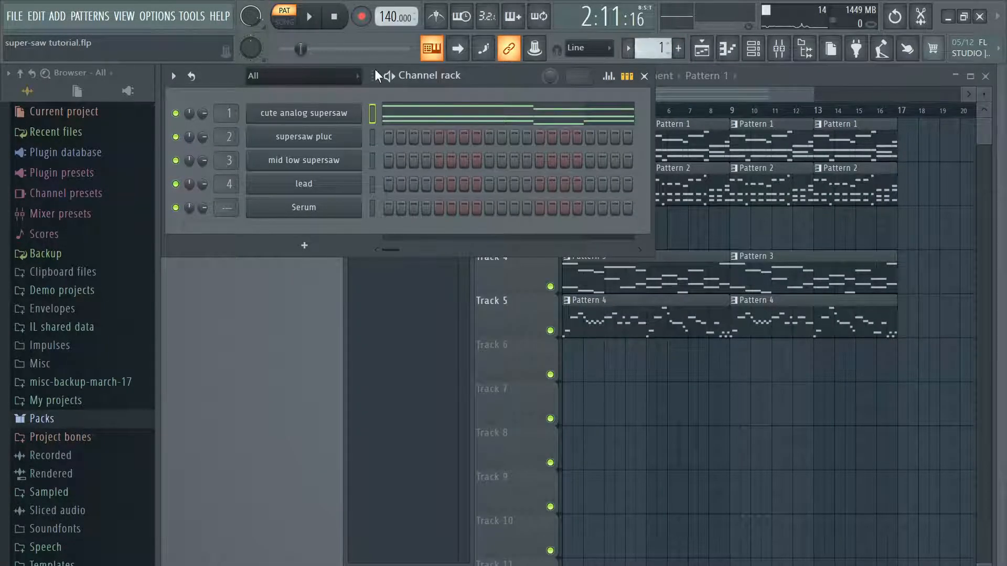
click(309, 17)
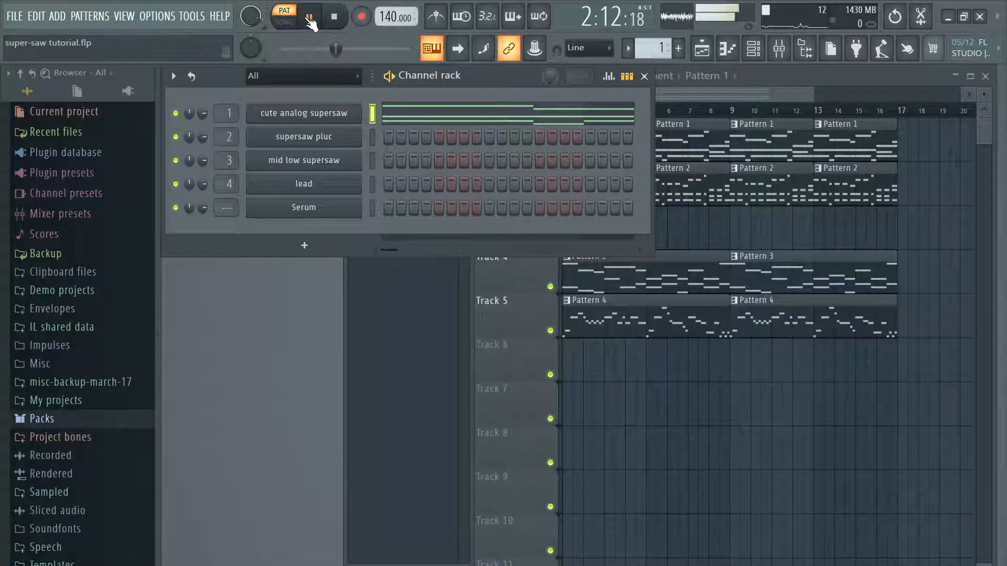
click(336, 113)
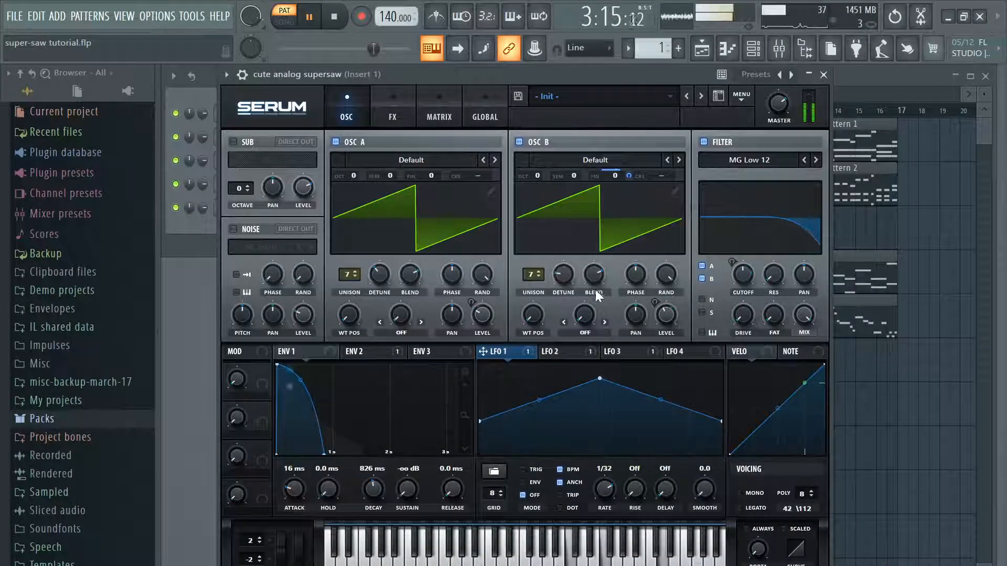
Step: Set OSC B's fine tuning to 1 and slightly lower the end points of the LFO 1 curve
drag(624, 174, 628, 171)
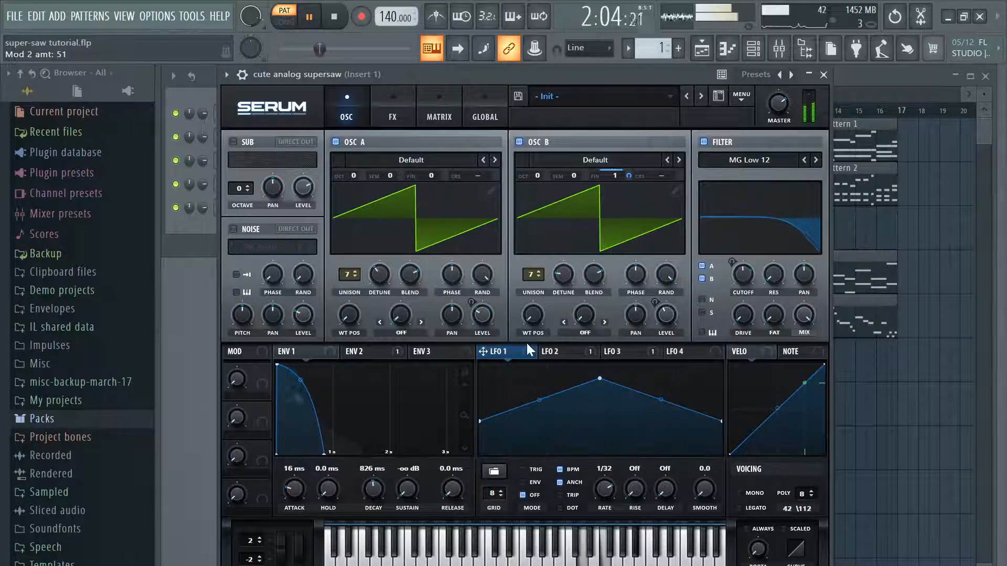
drag(480, 422, 480, 430)
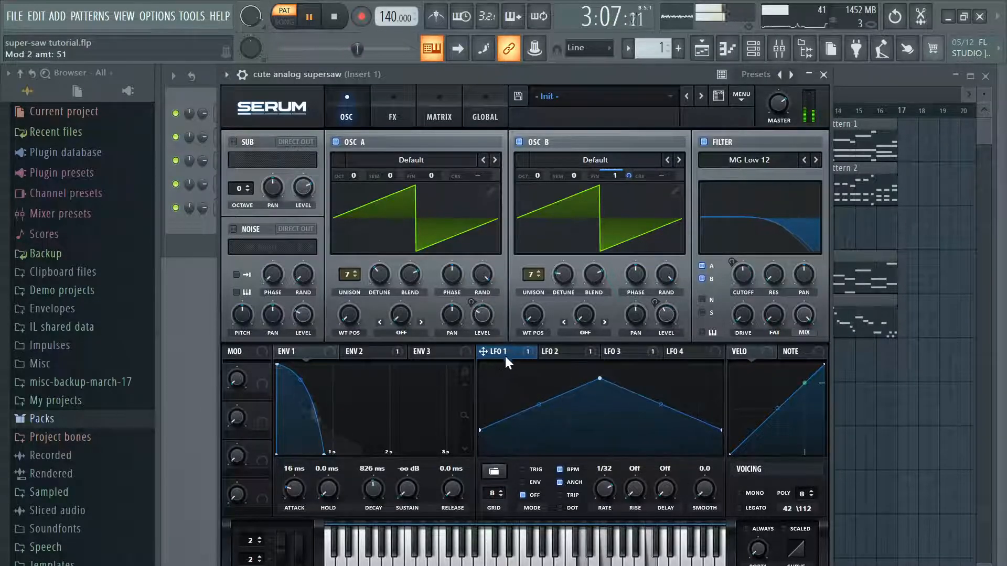
Step: Bypass the LFO 1 modulation on OSC B's fine tuning, listen to Pattern 1 and pause
right_click(629, 174)
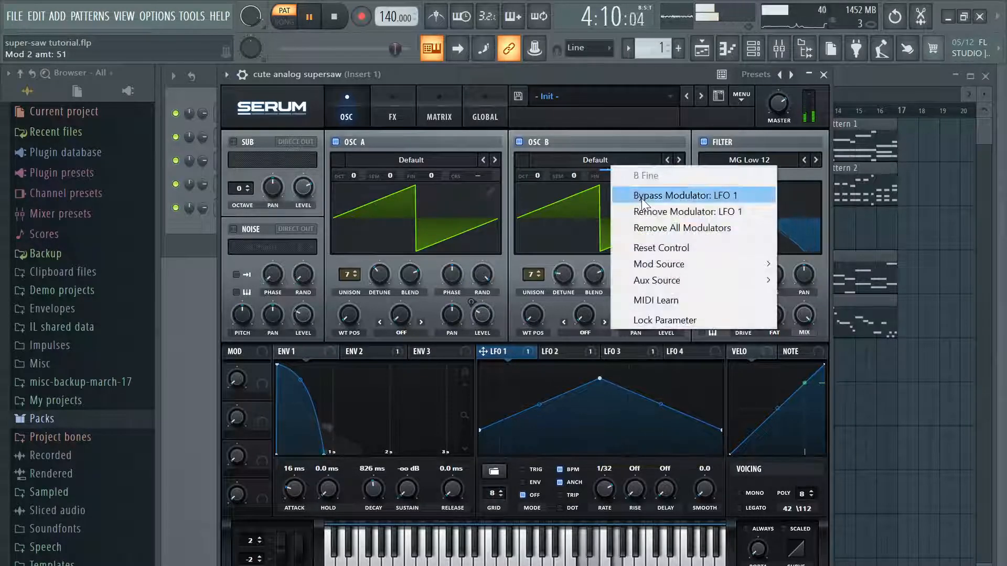
click(642, 198)
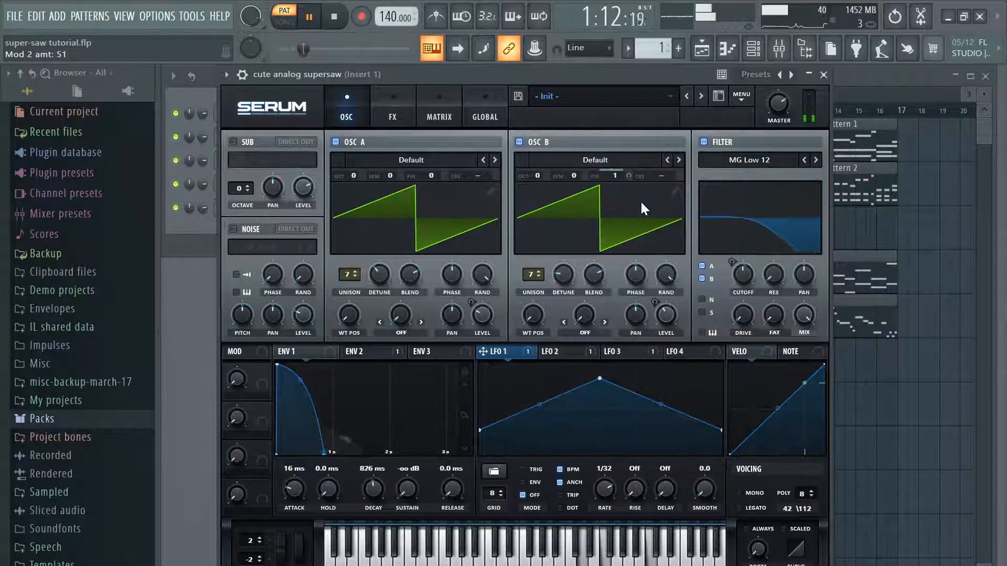
click(310, 17)
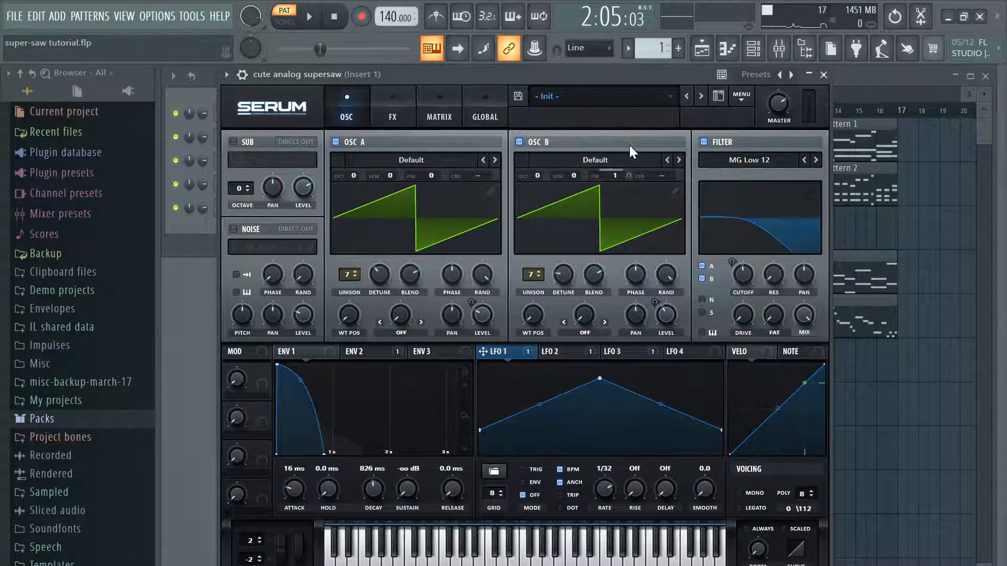
Step: Turn off OSC A, play OSC B alone and re-enable the LFO 1 modulation on its fine tuning
click(336, 141)
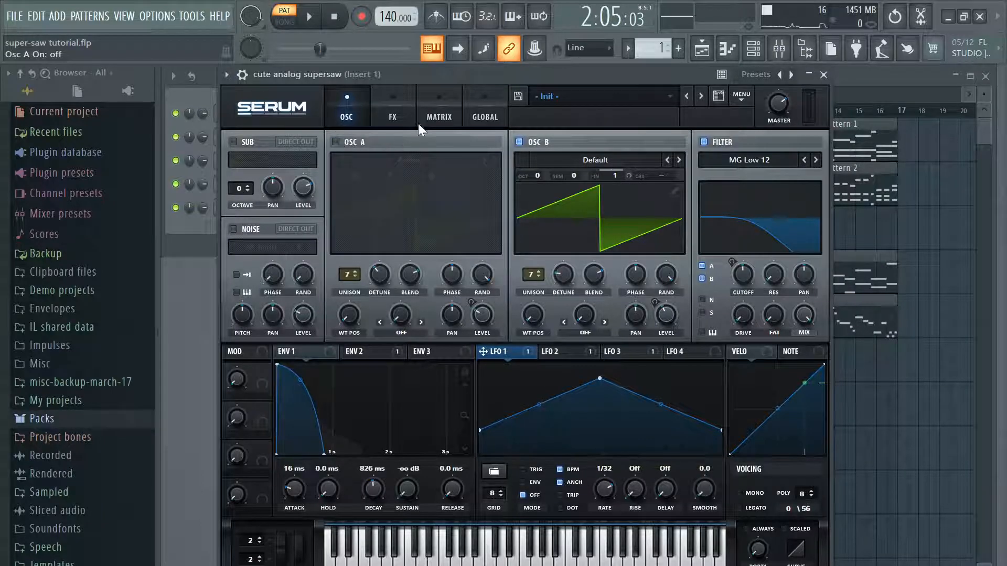
click(311, 23)
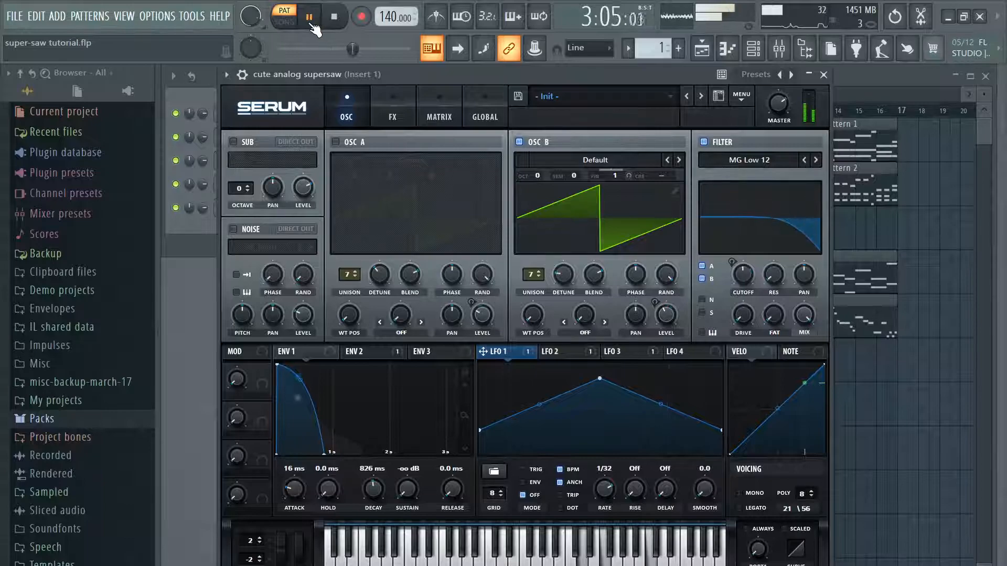
right_click(625, 173)
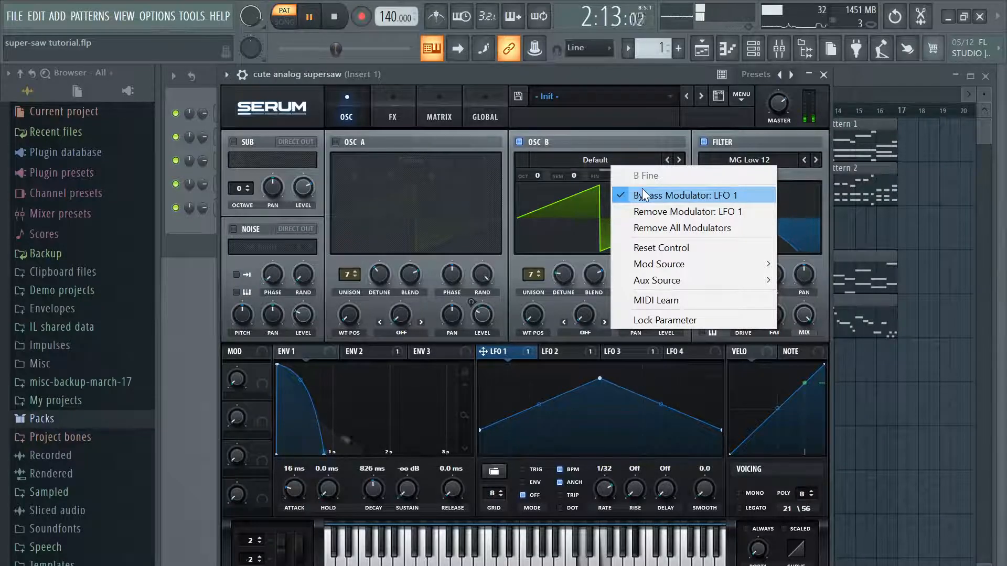
click(643, 191)
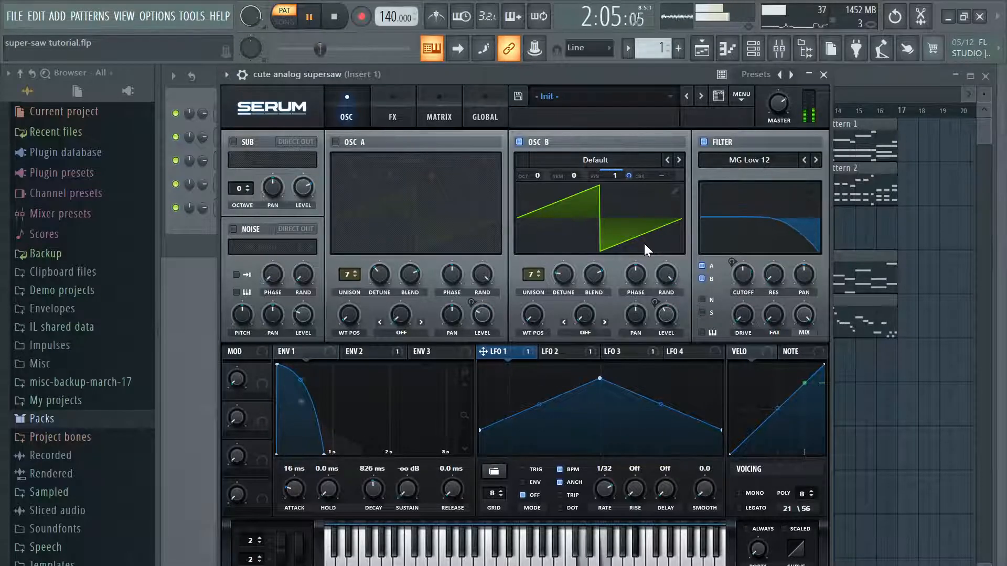
click(310, 19)
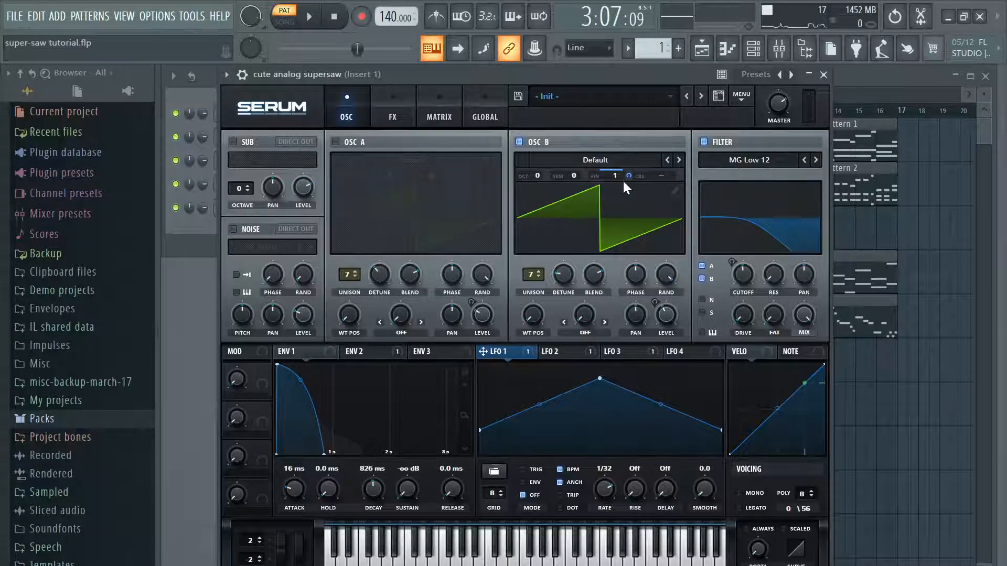
mouse_move(622, 179)
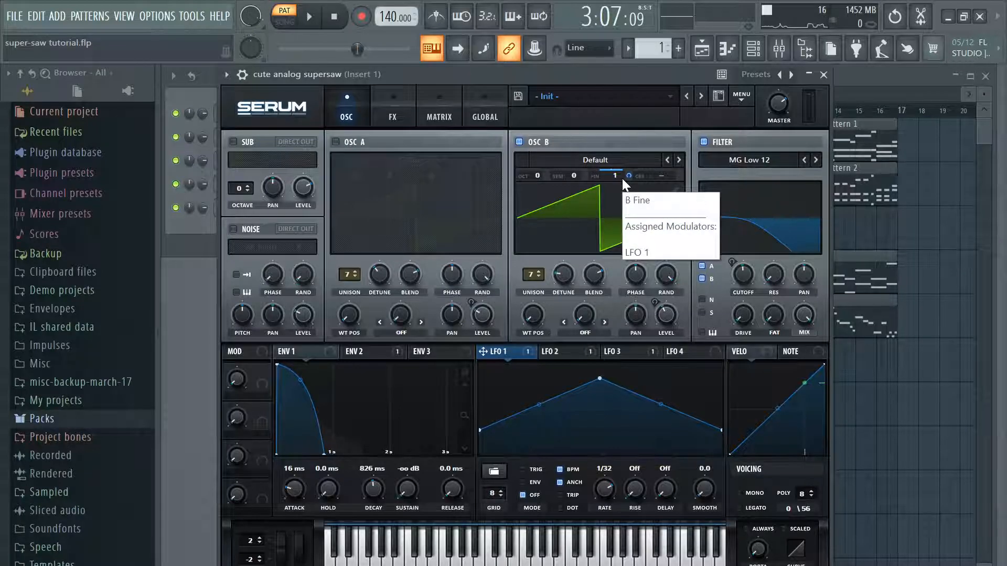
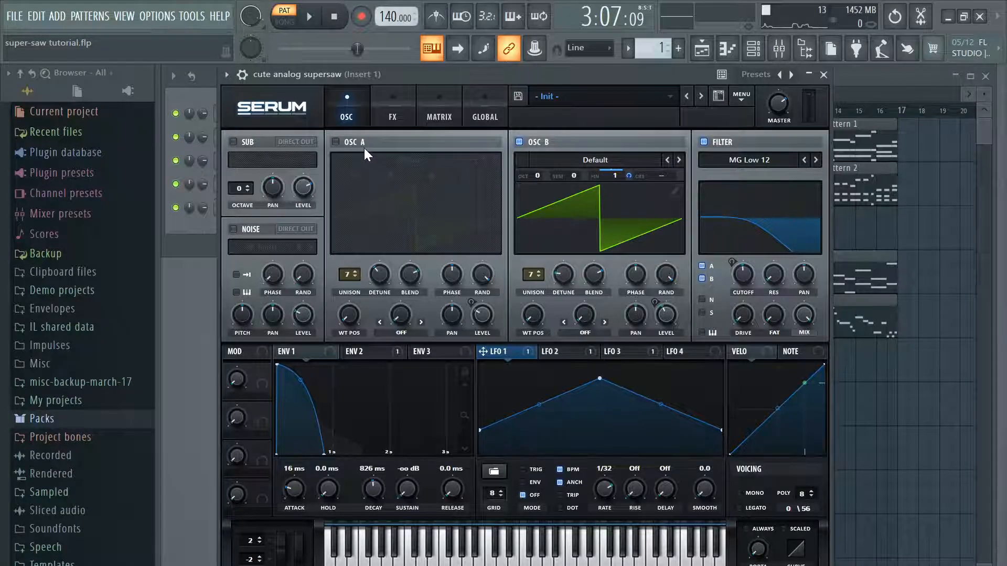
Step: Play Pattern 1, turn OSC A back on to hear both oscillators together, and close the cute analog supersaw's Serum window
key(space)
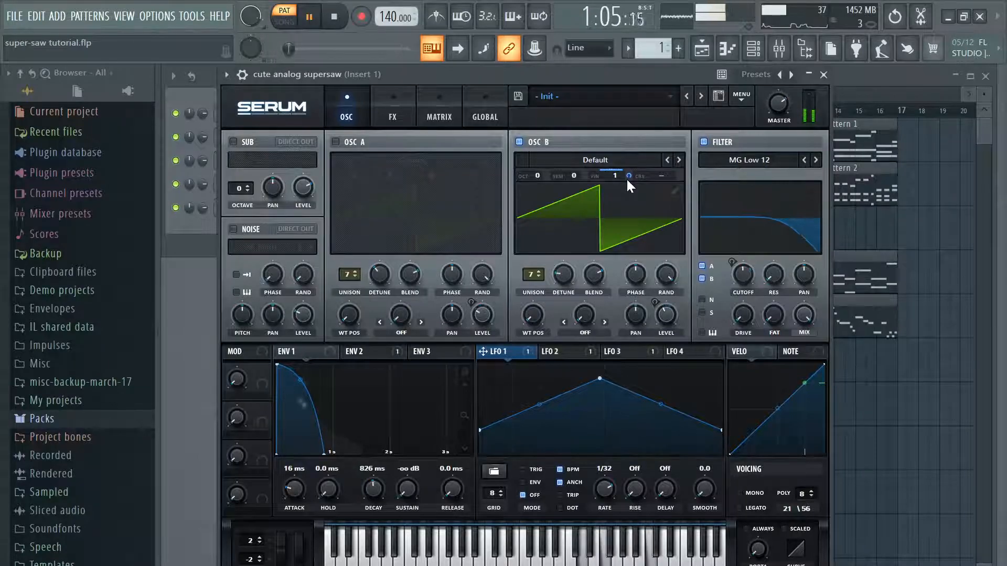
click(336, 142)
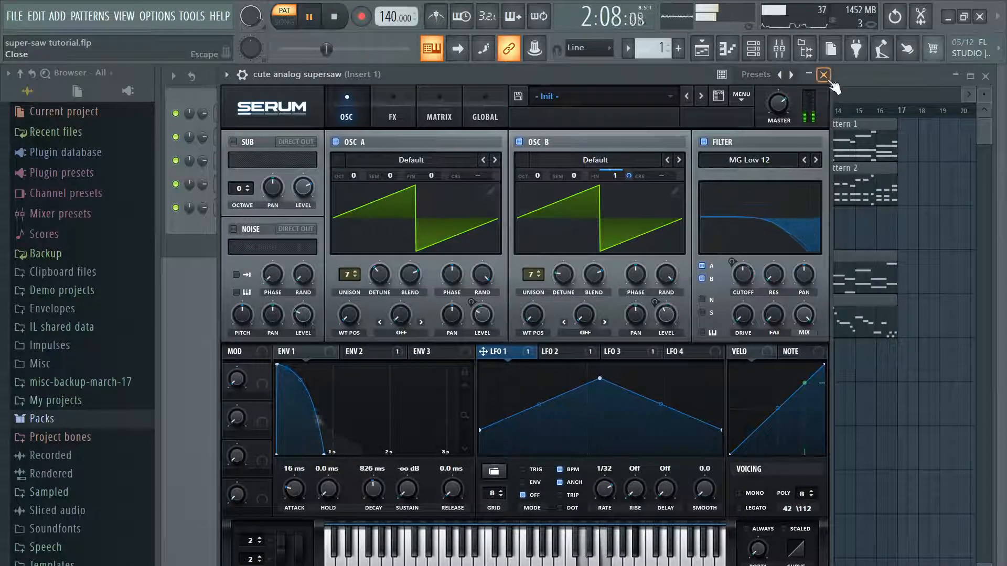
click(519, 141)
click(309, 17)
click(309, 17)
click(519, 142)
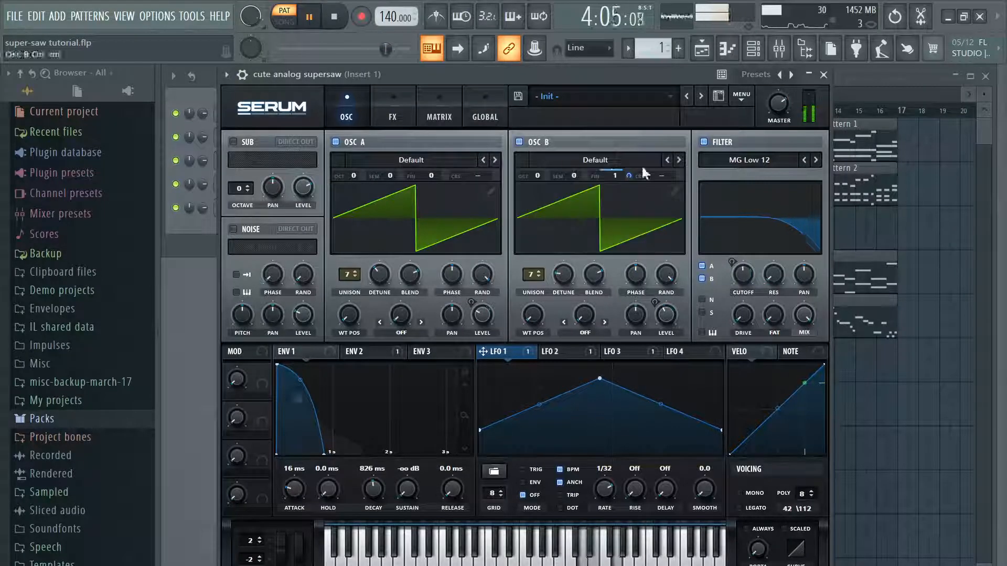
click(825, 75)
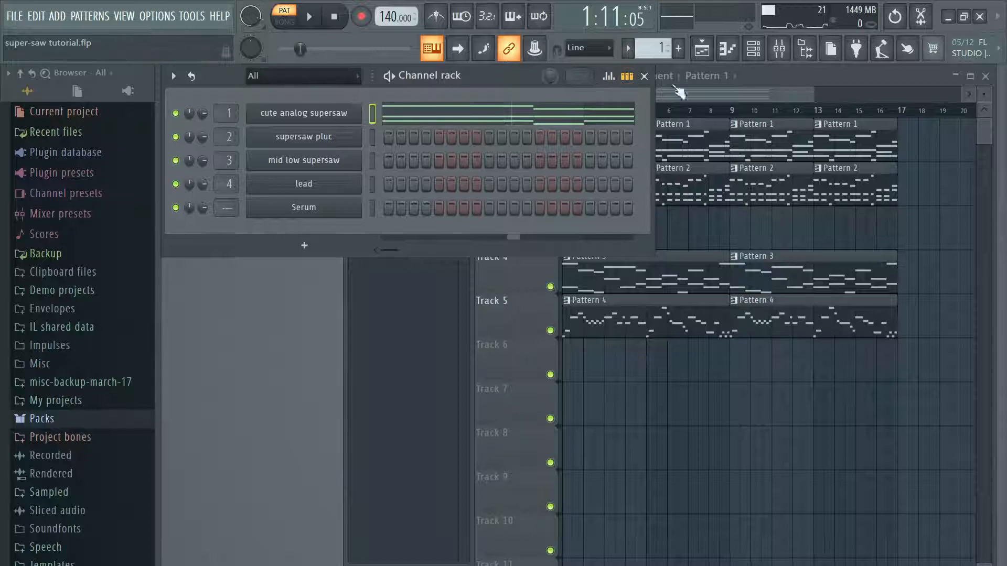
Step: Switch to Pattern 4, briefly play the full song, return to pattern mode and open the lead's Serum window, pausing playback after listening
scroll(653, 48, up, 3)
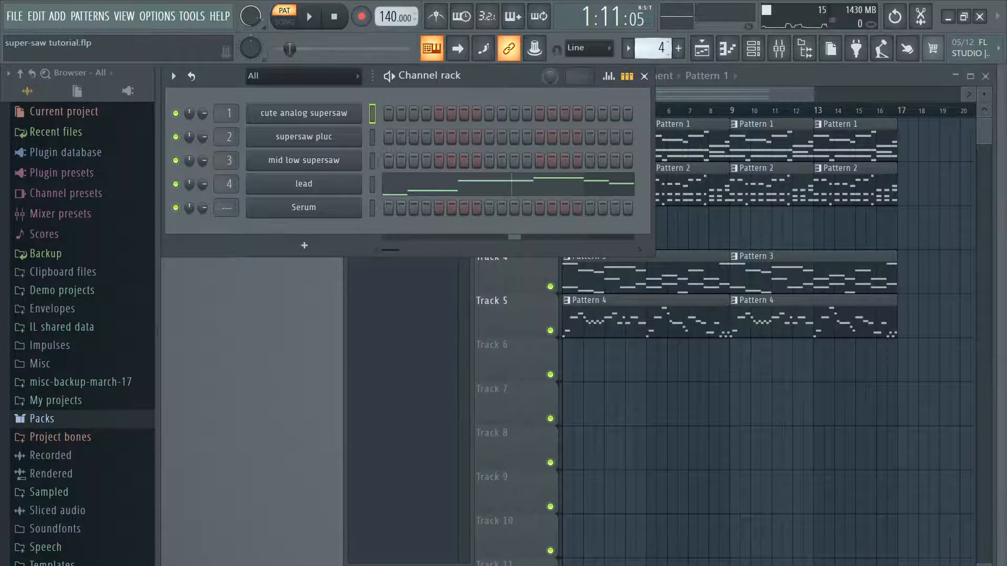
click(284, 22)
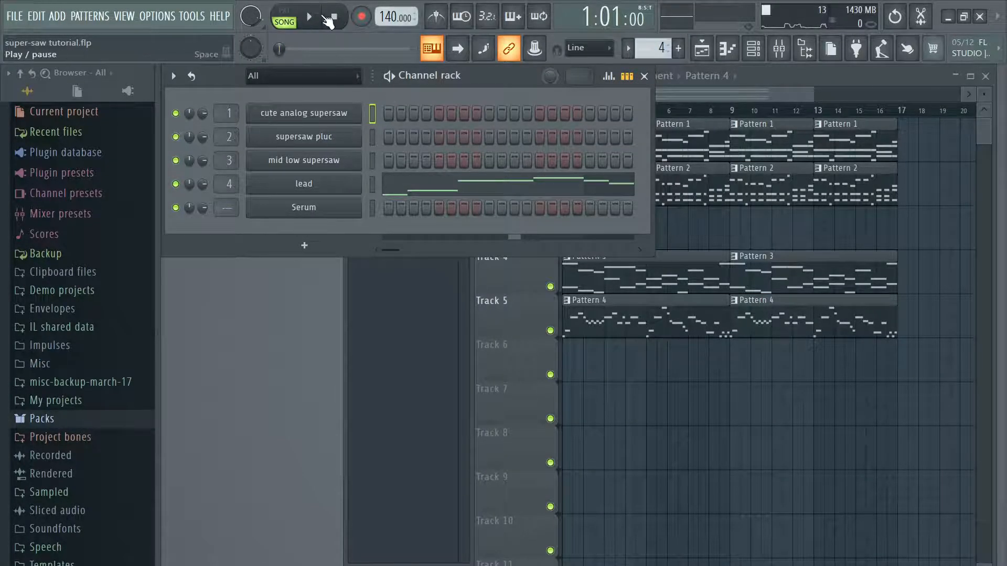
click(310, 18)
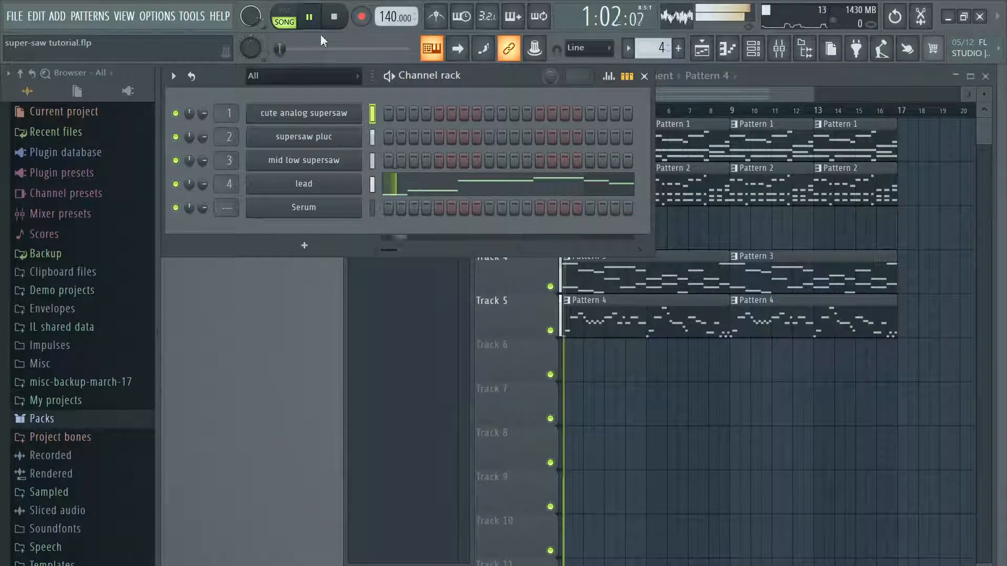
click(289, 21)
click(344, 184)
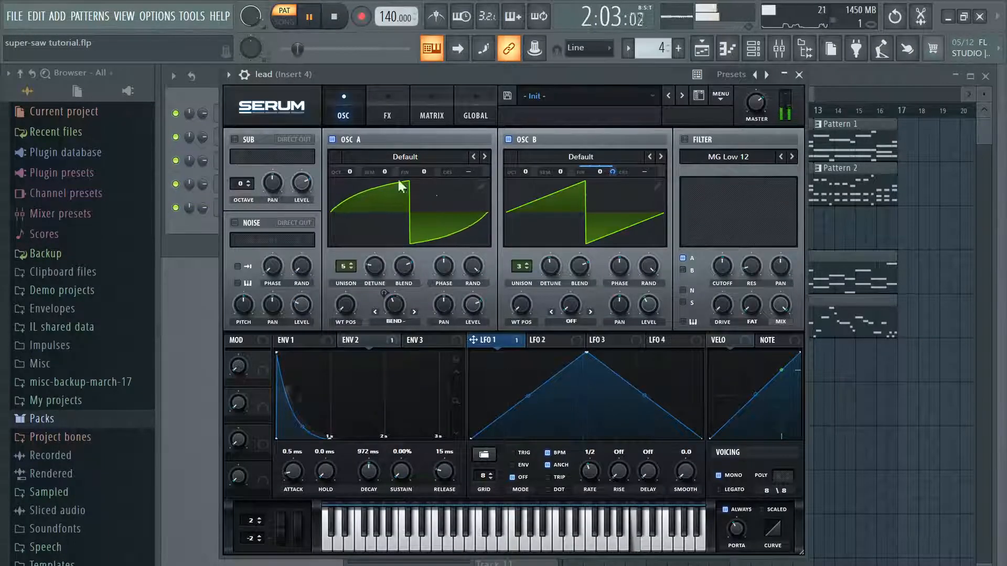
key(space)
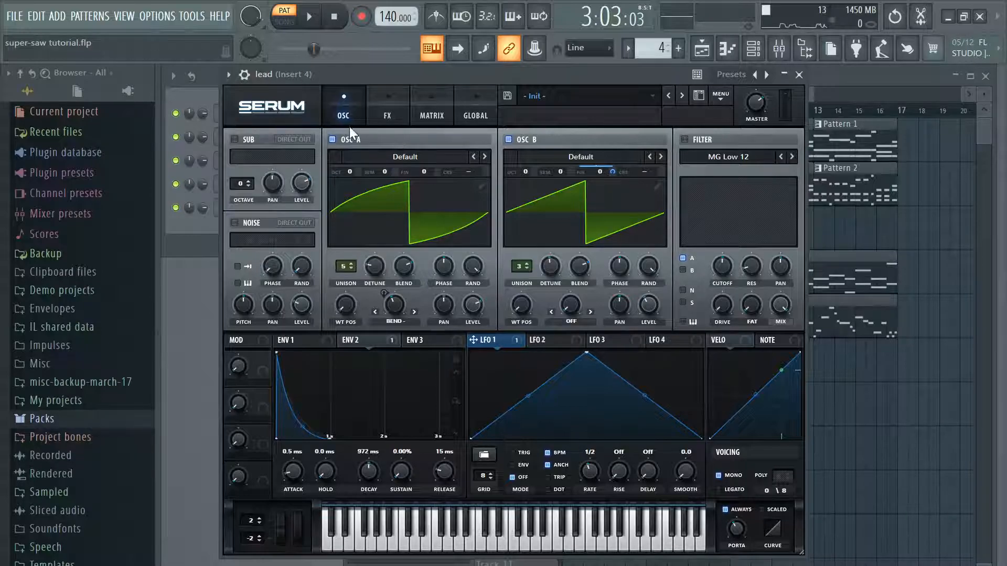
Step: Play the lead's OSC B alone with OSC A off, check its unison detune and level, and re-enable OSC A
click(333, 139)
key(space)
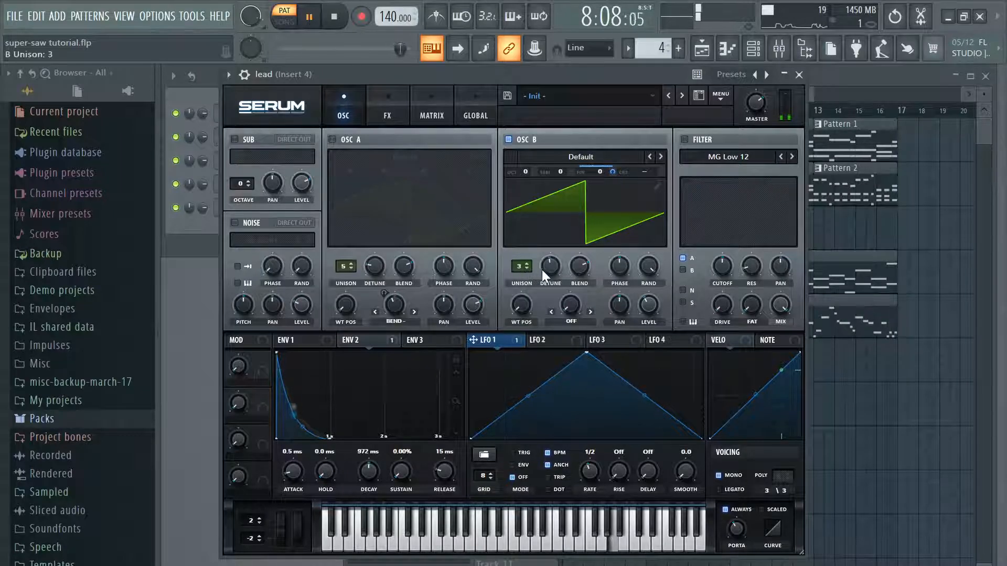
mouse_move(555, 265)
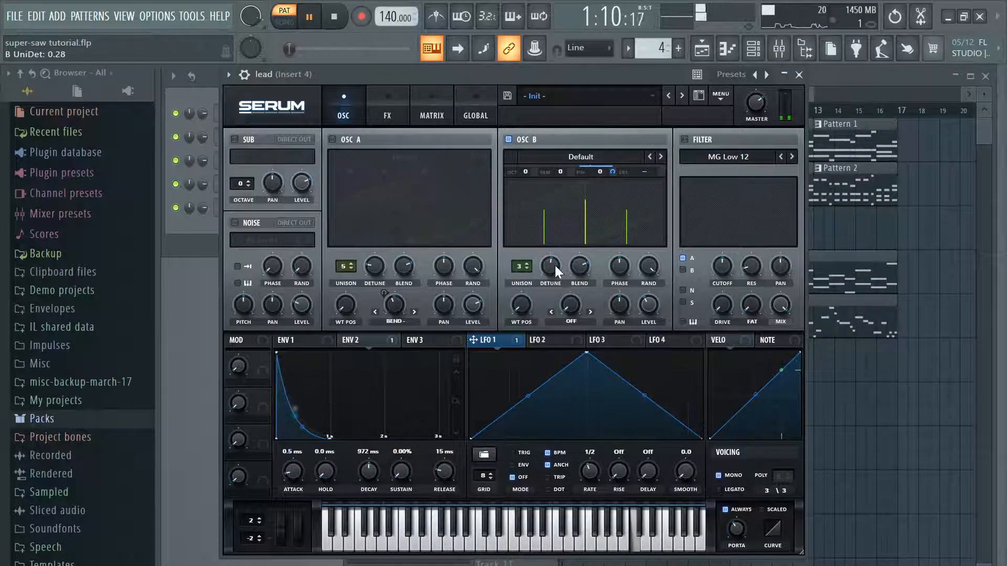
mouse_move(650, 304)
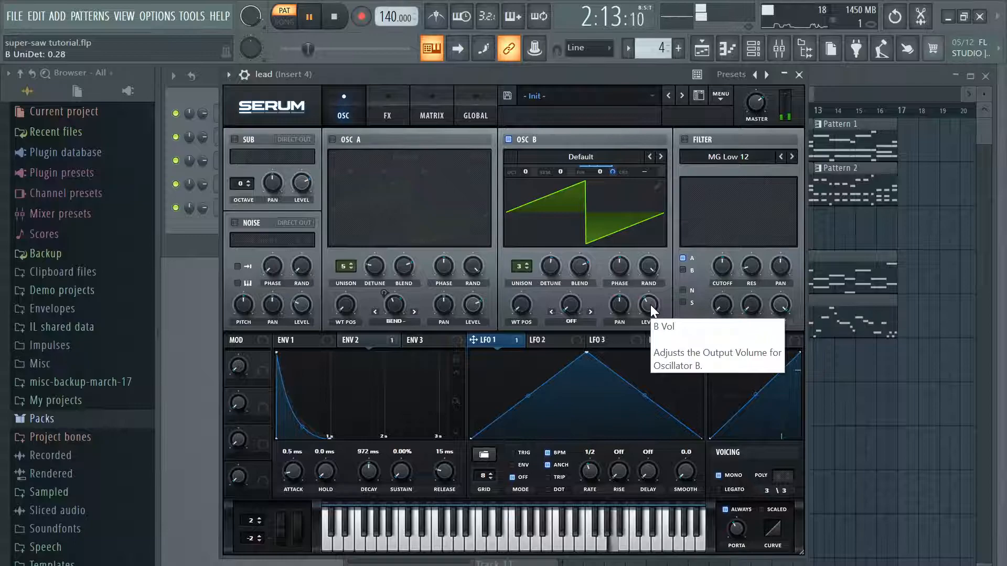
drag(675, 288, 641, 293)
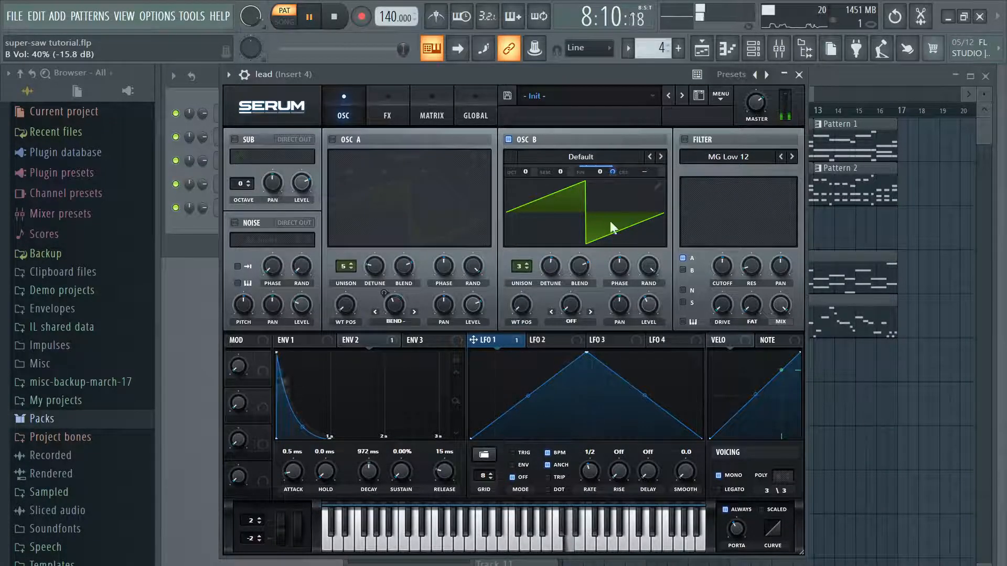
click(332, 139)
key(space)
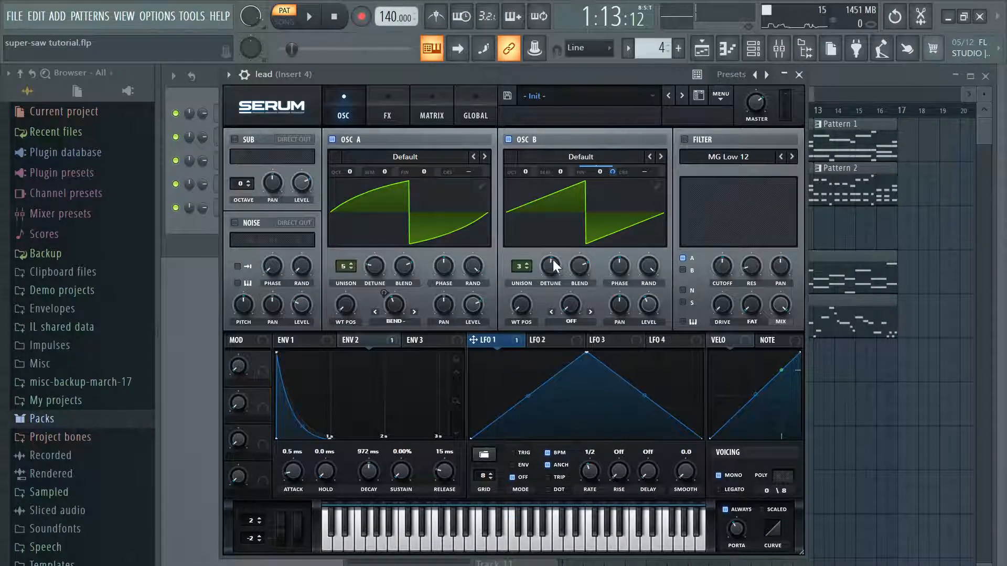
Step: Turn off OSC B and compare the ENV 1 and ENV 2 envelopes
click(508, 139)
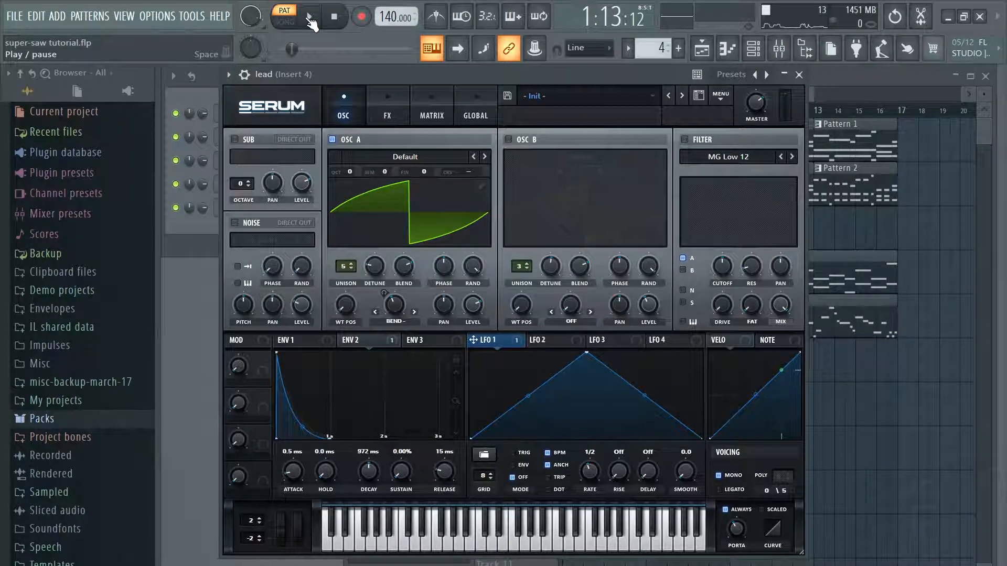
click(299, 339)
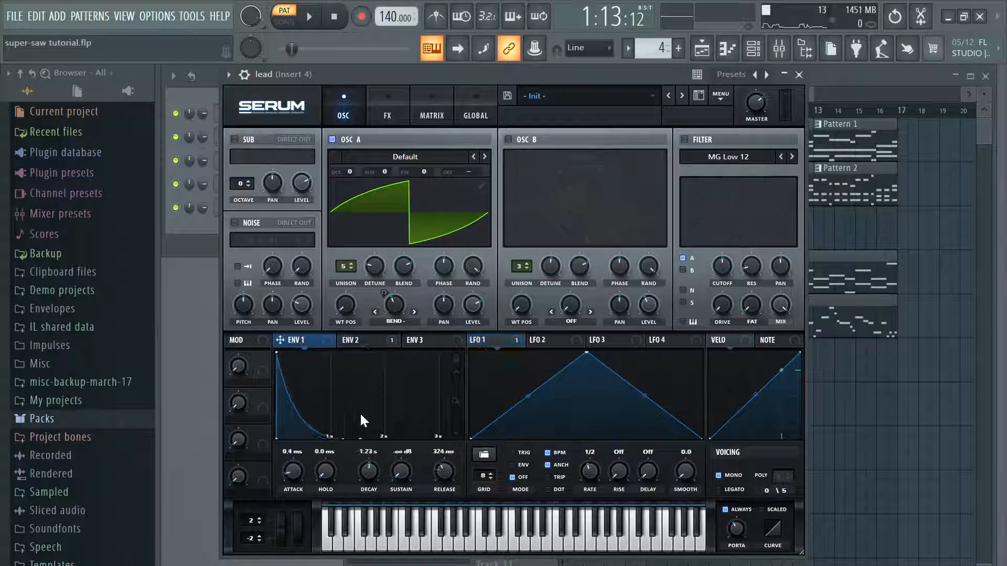
click(354, 339)
click(279, 341)
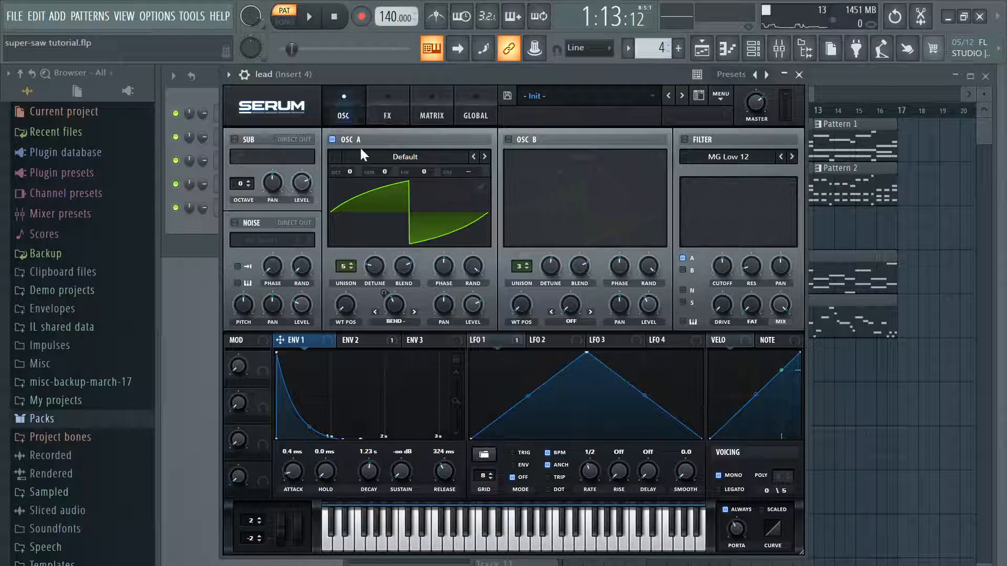
Step: Lower the project tempo to 128 BPM and listen to the lead's OSC A alone
drag(393, 17, 393, 34)
click(310, 20)
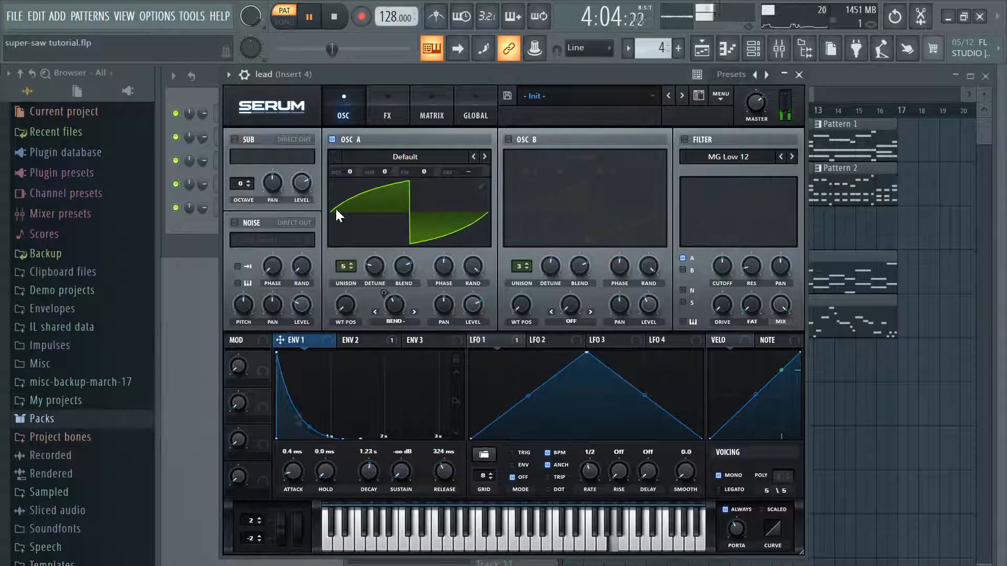
click(309, 17)
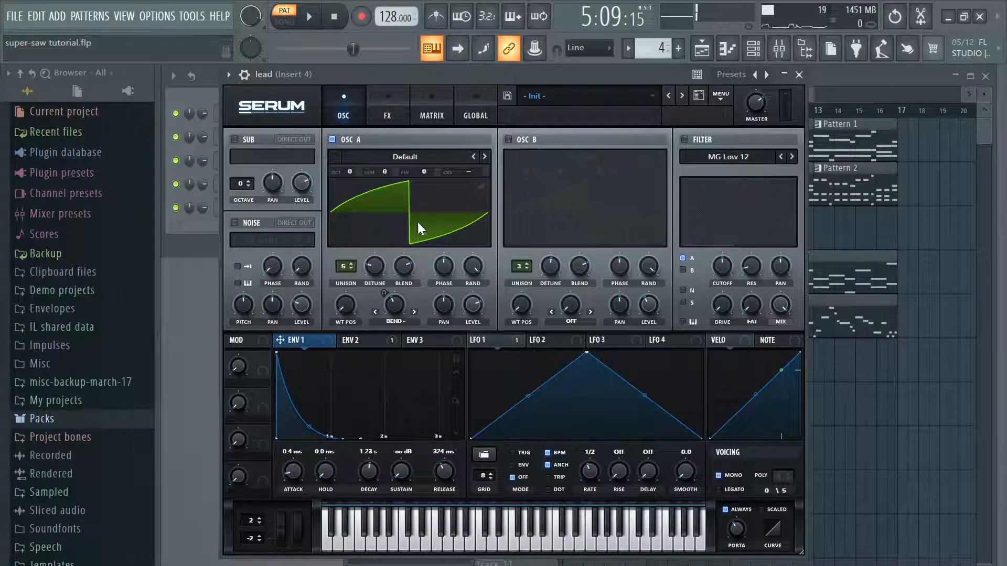
Step: Try a stronger Bend - warp on OSC A with ENV 2 shown, listen to it, and return the warp to -49%
click(379, 344)
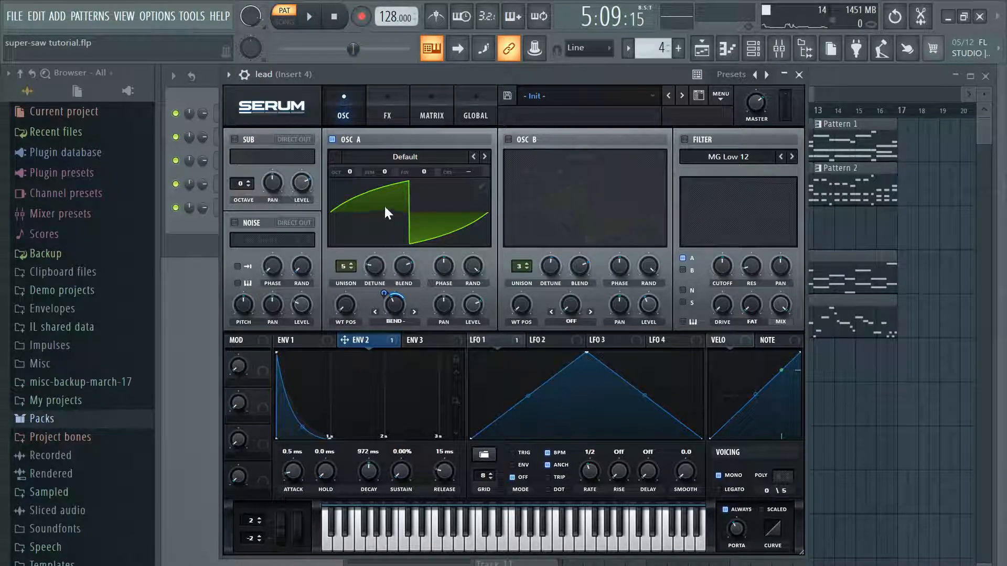
drag(394, 304, 411, 155)
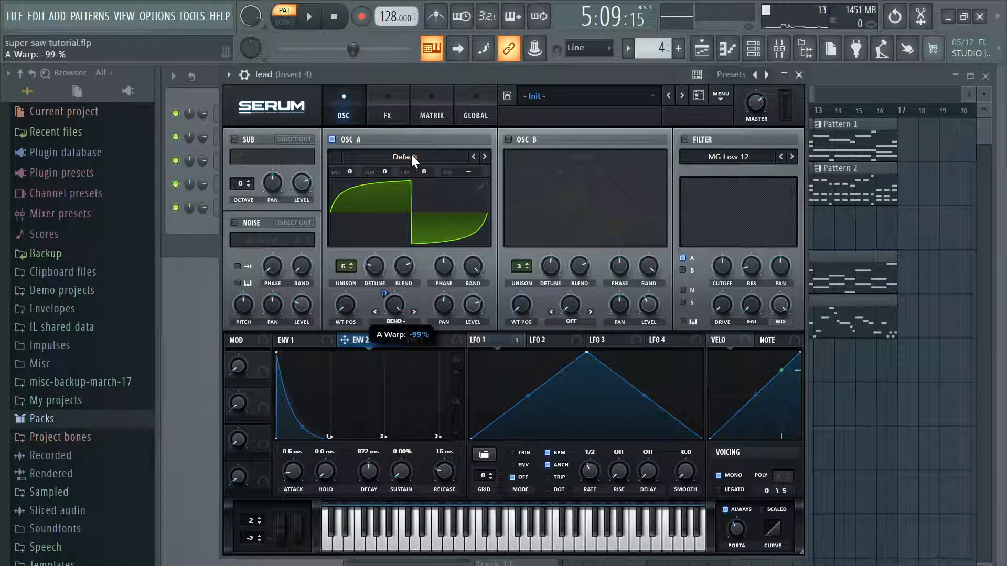
click(306, 15)
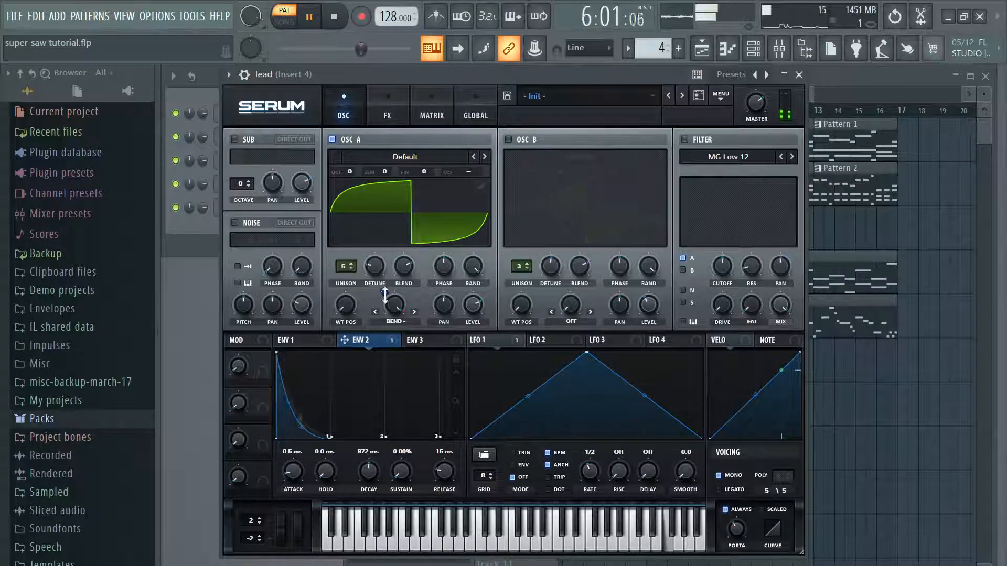
drag(392, 304, 351, 304)
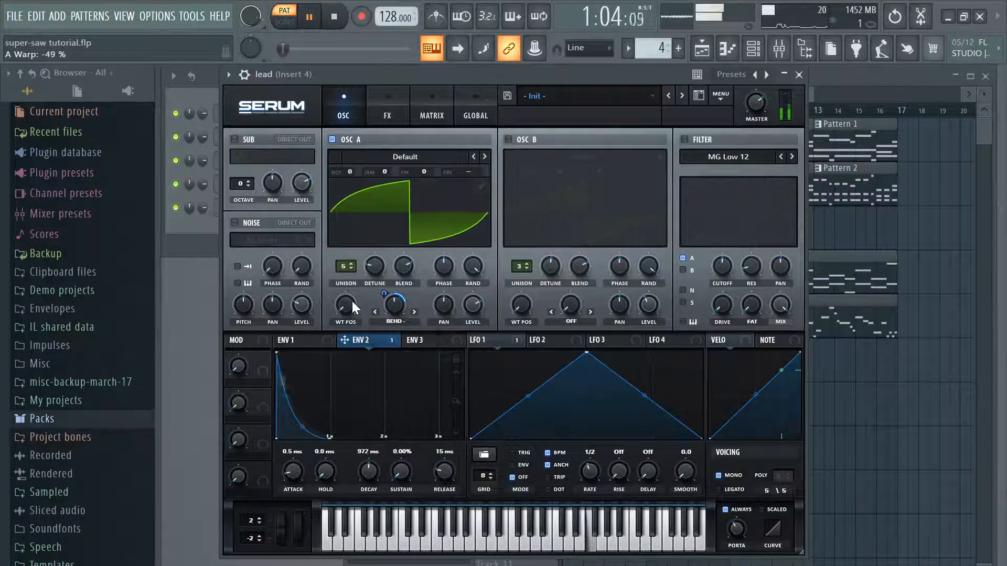
key(space)
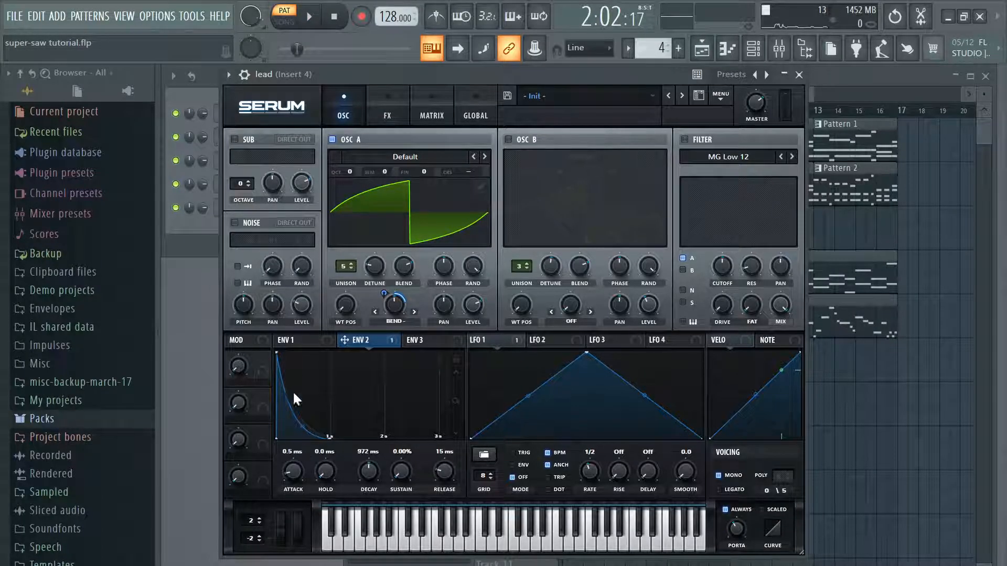
Step: Show ENV 1 and look through OSC A's warp modes without choosing another one
click(317, 341)
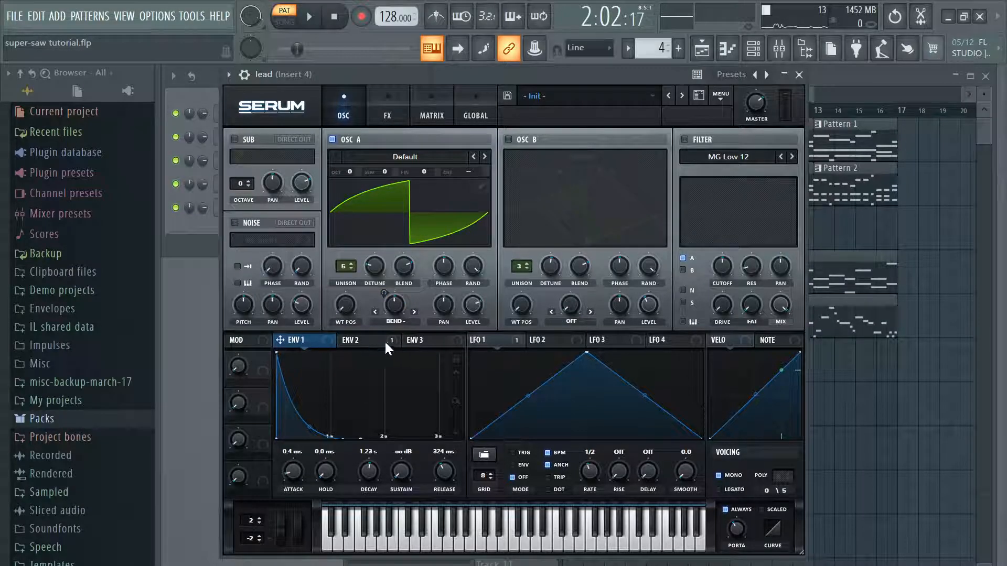
click(410, 327)
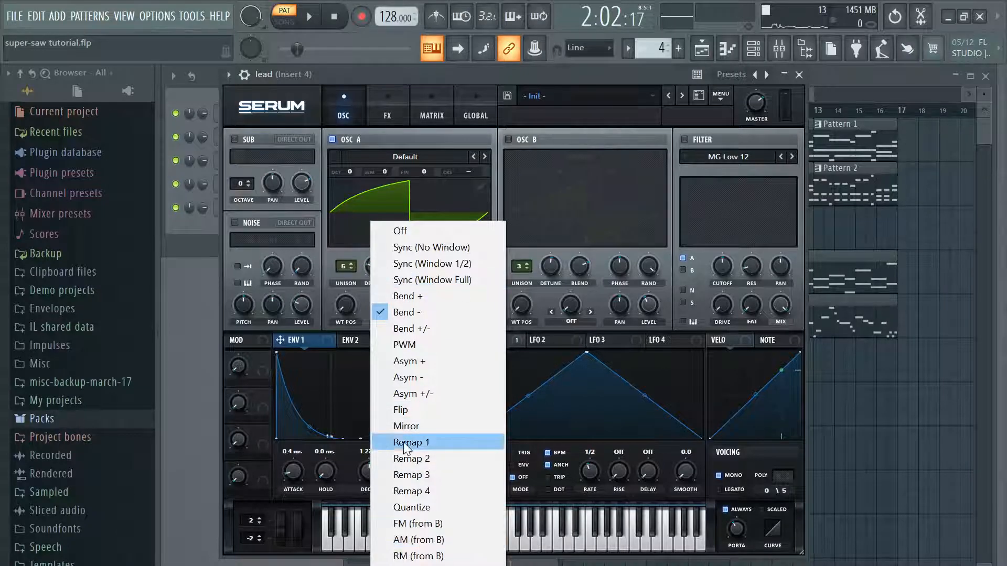
click(623, 179)
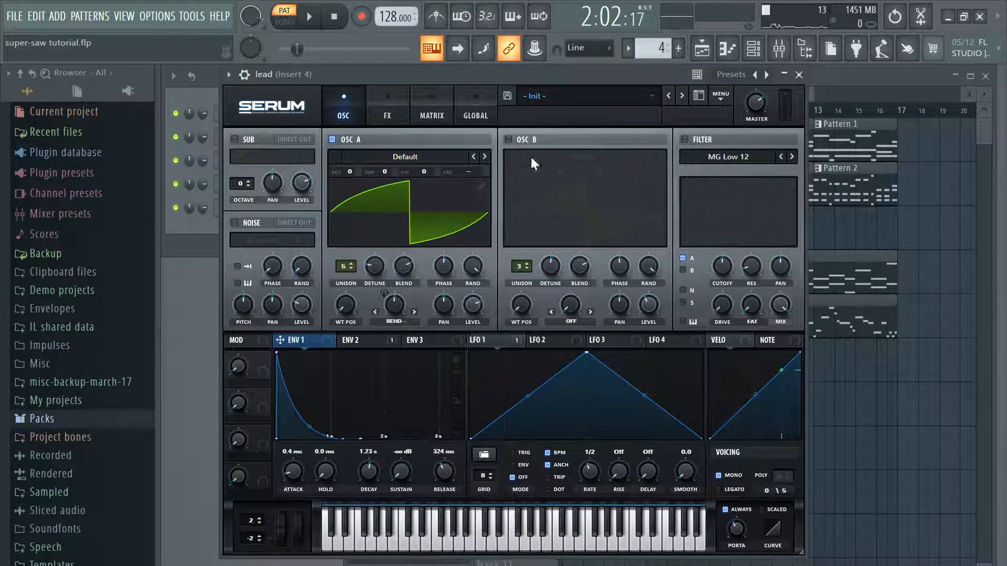
Step: Turn OSC B back on, listen to Pattern 4 with both oscillators and pause
click(521, 138)
click(310, 17)
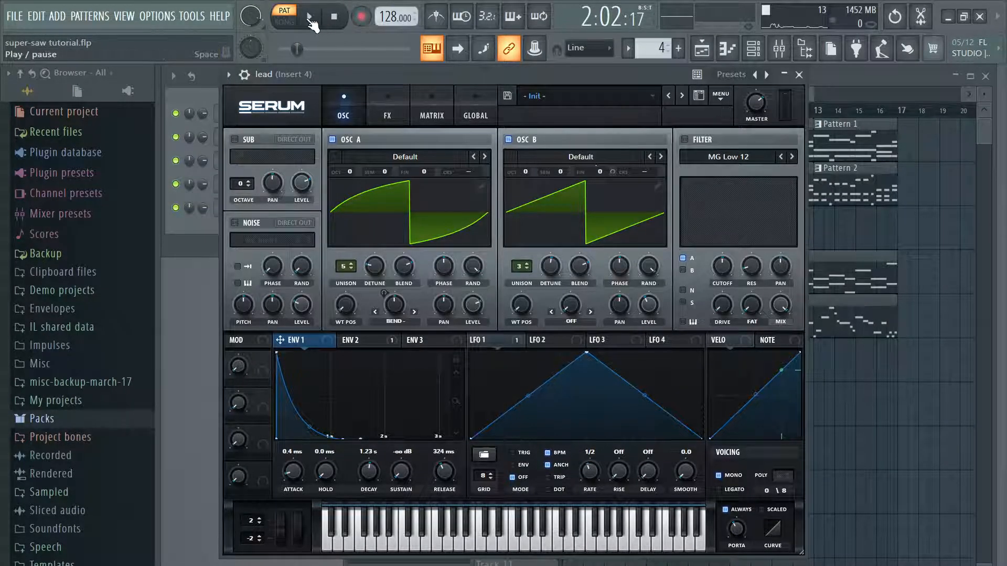
click(310, 17)
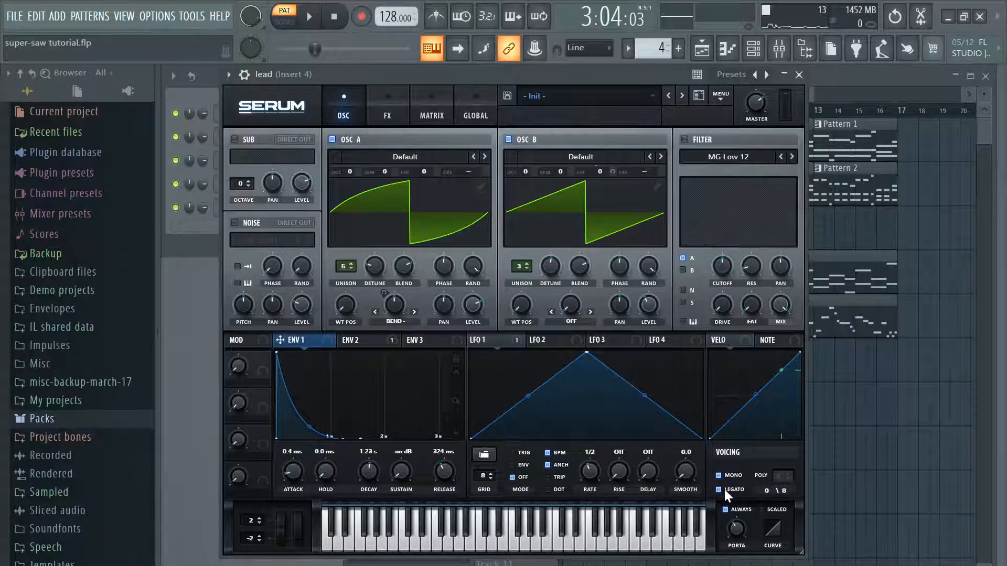
Step: Audition the lead with Legato on, and turn off Legato, Mono and the portamento Always option
click(314, 18)
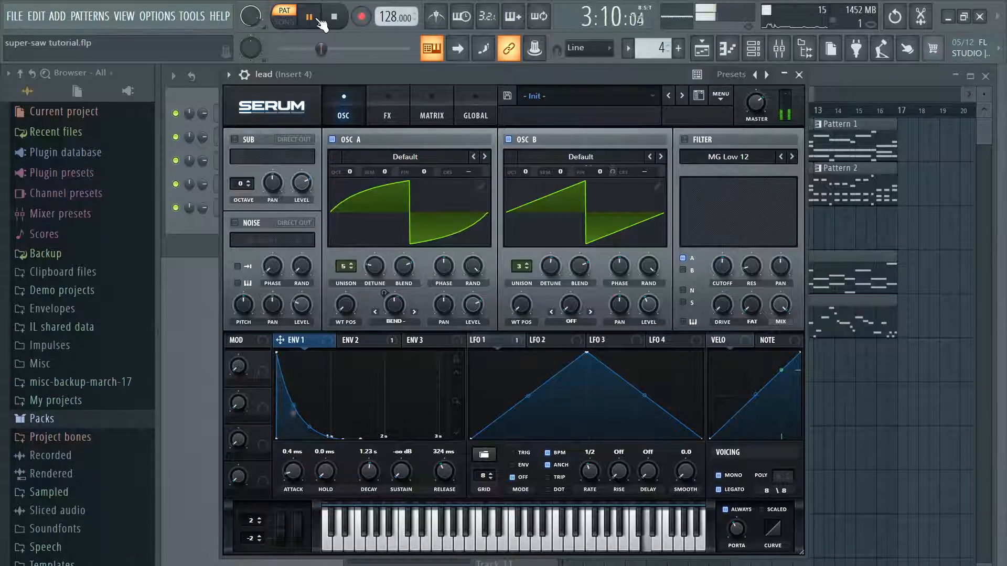
click(735, 490)
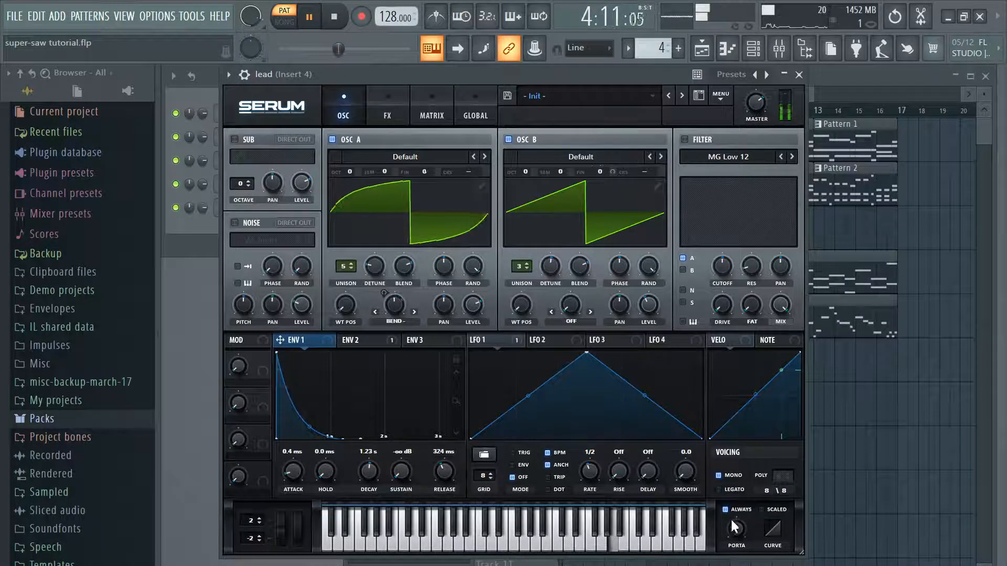
click(728, 476)
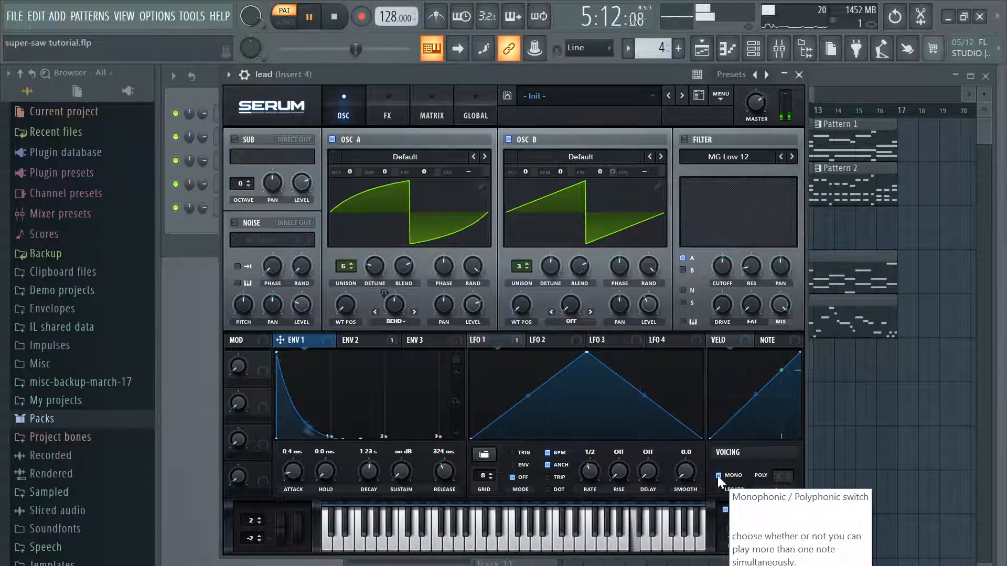
click(727, 510)
Step: Pause and resume Pattern 4 to hear the polyphonic lead, and switch playback to song mode
click(310, 17)
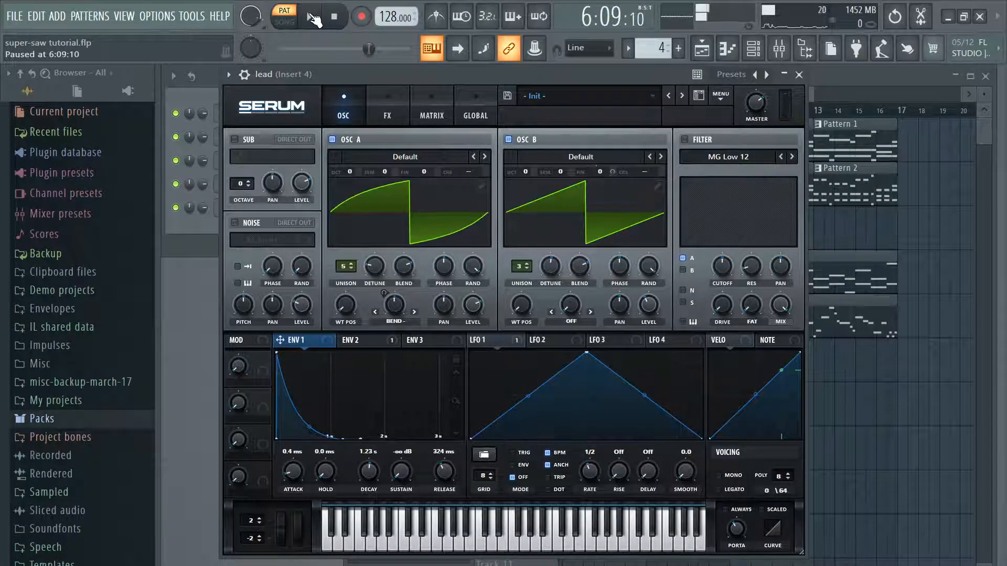
click(310, 17)
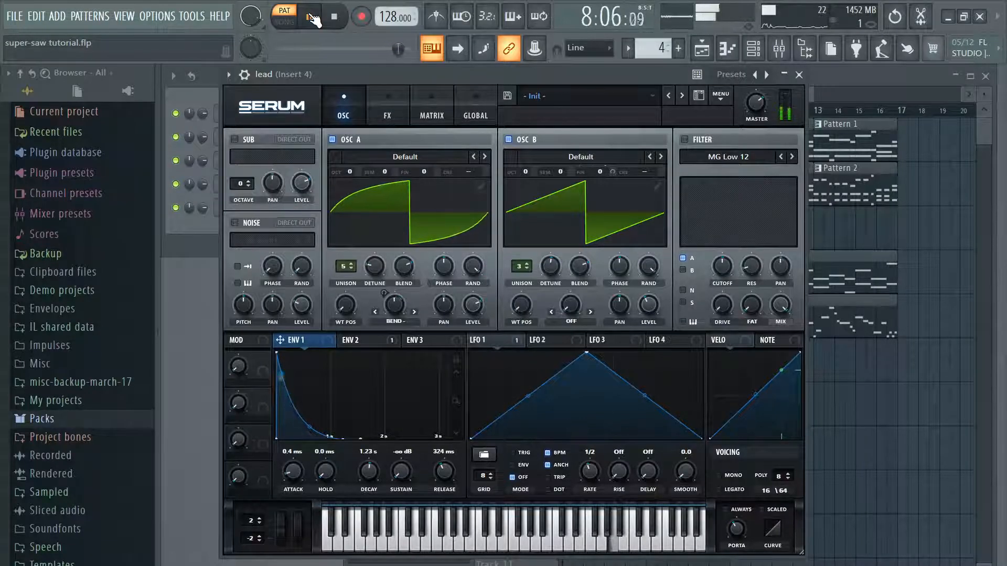
click(283, 22)
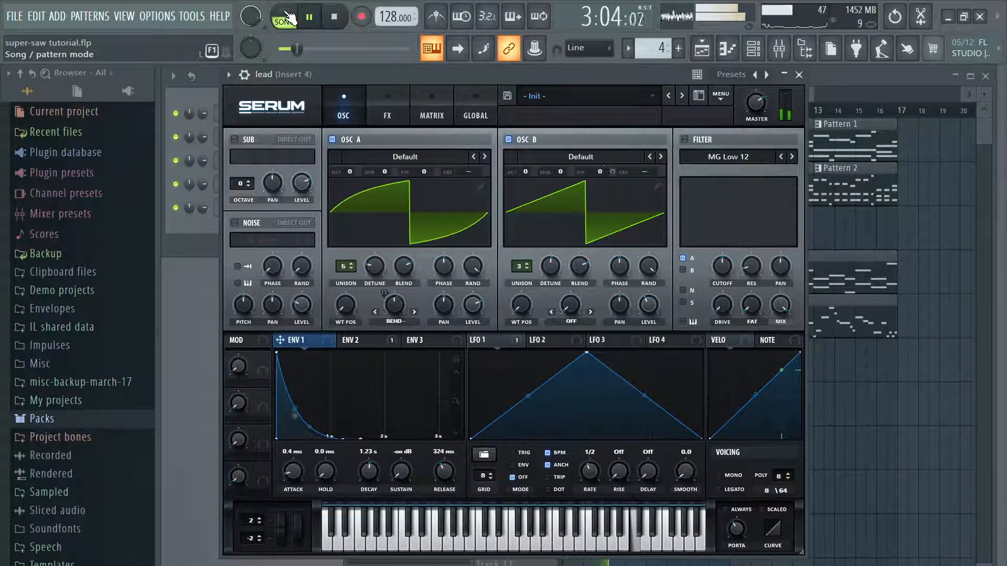
Step: Return playback to pattern mode, pause Pattern 4 and audition notes on the lead's keyboard
click(290, 18)
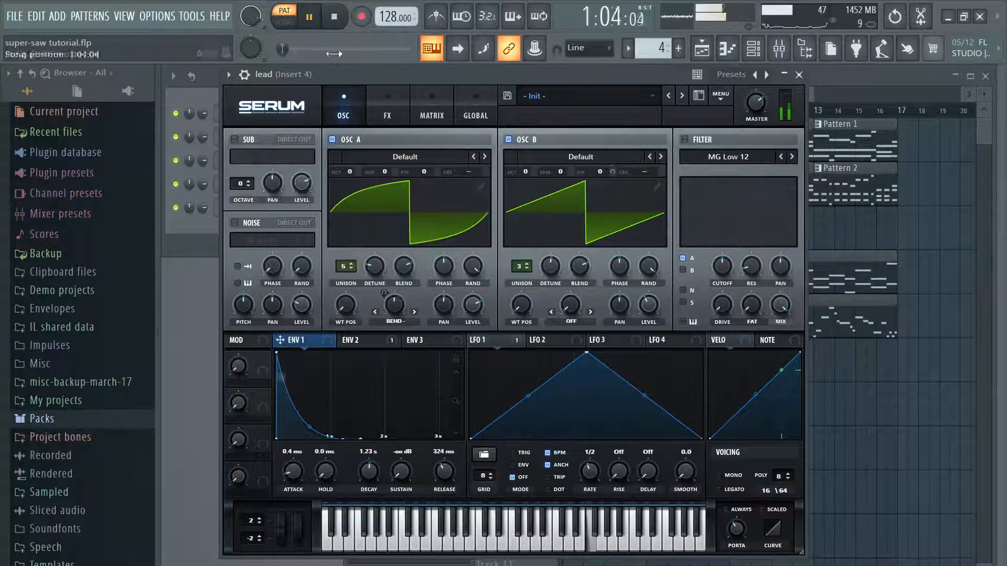
click(315, 18)
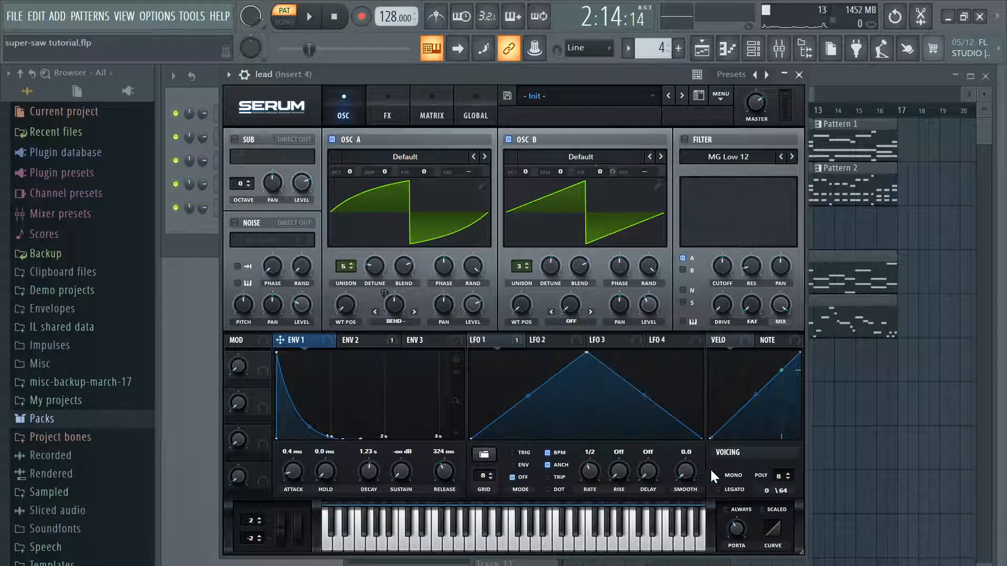
click(526, 540)
mouse_move(534, 544)
mouse_down()
mouse_move(476, 546)
mouse_move(586, 552)
mouse_move(521, 544)
mouse_up()
Step: Lower the lead's portamento time and audition it with keyboard notes and Pattern 4
drag(735, 530, 734, 562)
mouse_move(548, 537)
mouse_down()
mouse_move(638, 544)
mouse_move(514, 540)
mouse_up()
click(310, 17)
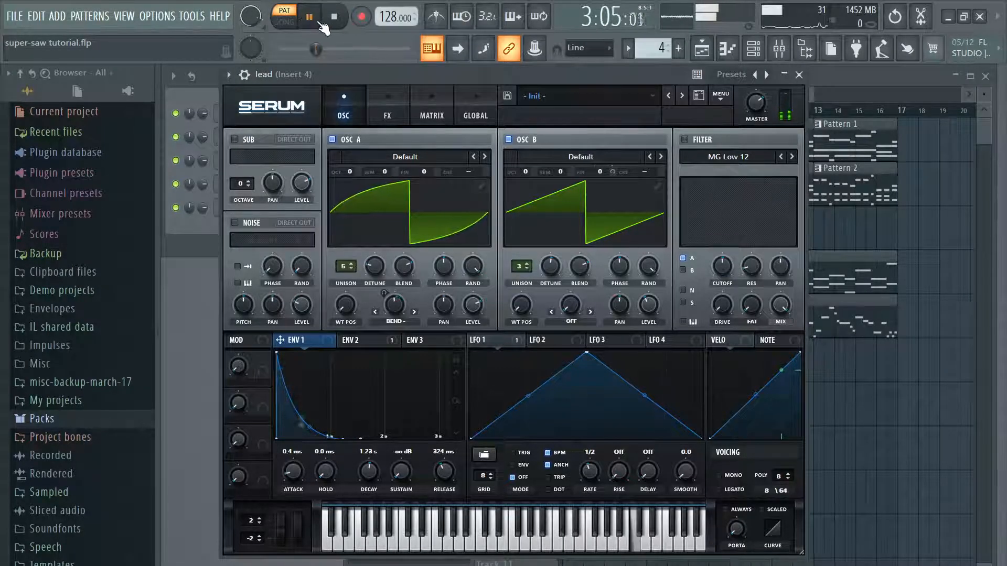
click(316, 21)
Step: Turn on Mono and the portamento Always option, and audition gliding notes at 351 ms and 58 ms portamento times
mouse_move(523, 535)
mouse_down()
mouse_move(586, 543)
mouse_move(482, 538)
mouse_move(594, 540)
mouse_up()
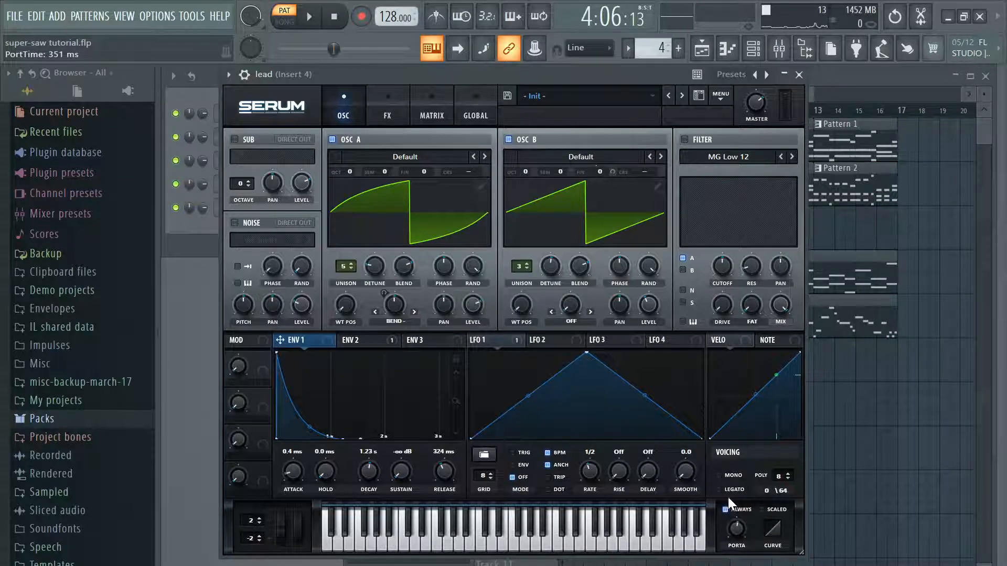
mouse_move(536, 542)
mouse_down()
mouse_move(415, 541)
mouse_move(647, 543)
mouse_move(607, 546)
mouse_up()
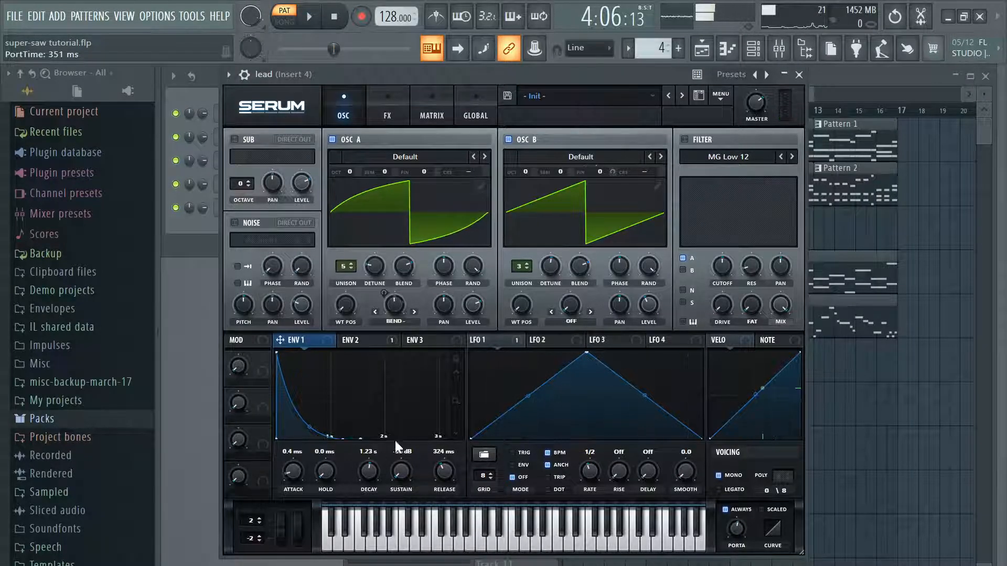
drag(742, 528, 732, 546)
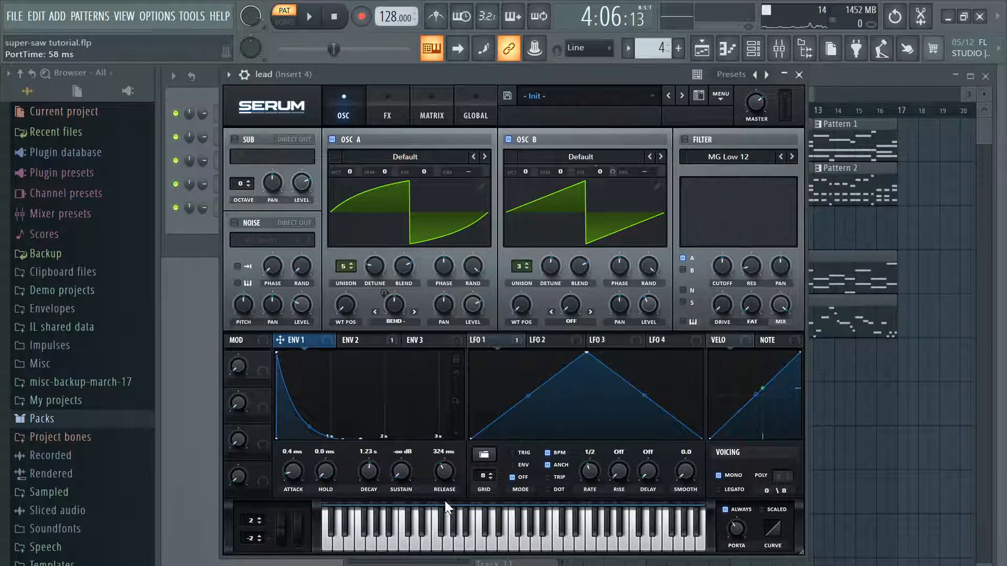
click(515, 544)
click(525, 545)
click(531, 546)
Step: Set the lead's portamento time to 250 ms and audition descending notes
drag(737, 527, 744, 521)
click(523, 544)
click(524, 542)
click(499, 540)
click(492, 540)
click(480, 539)
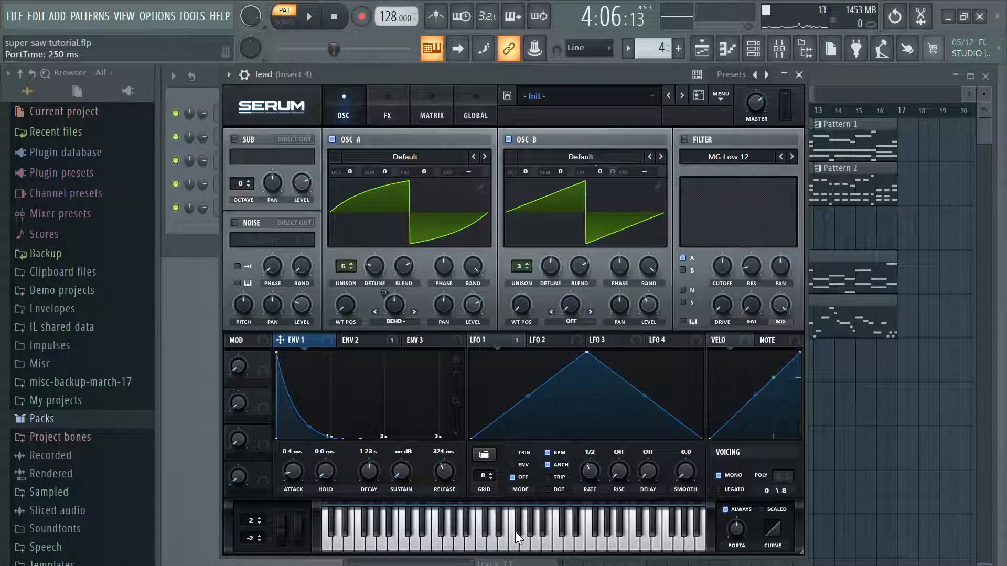
Step: Play further notes across the lead's keyboard to hear the glide between distant pitches
scroll(738, 528, down, 3)
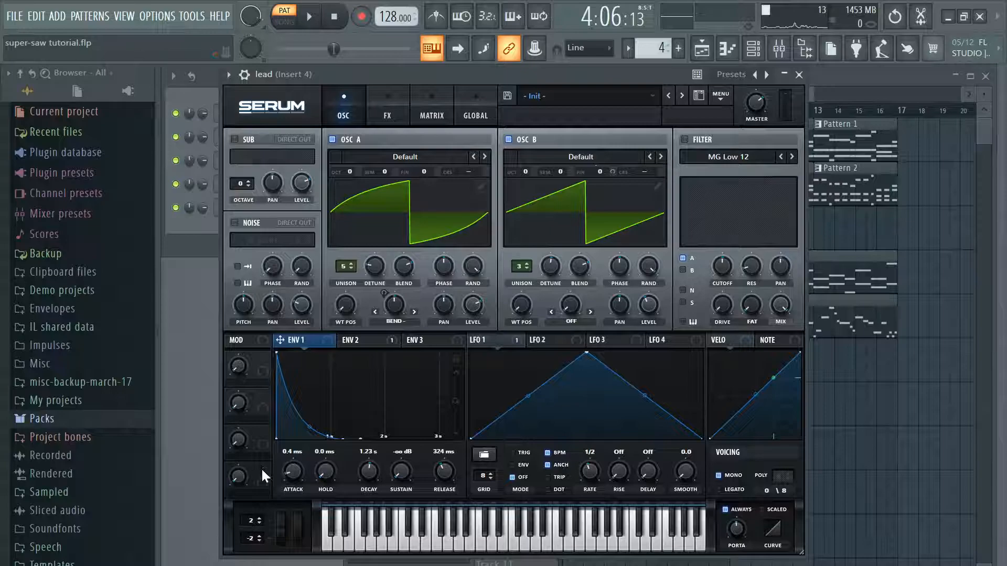
click(535, 543)
click(515, 544)
click(489, 546)
click(464, 545)
click(549, 547)
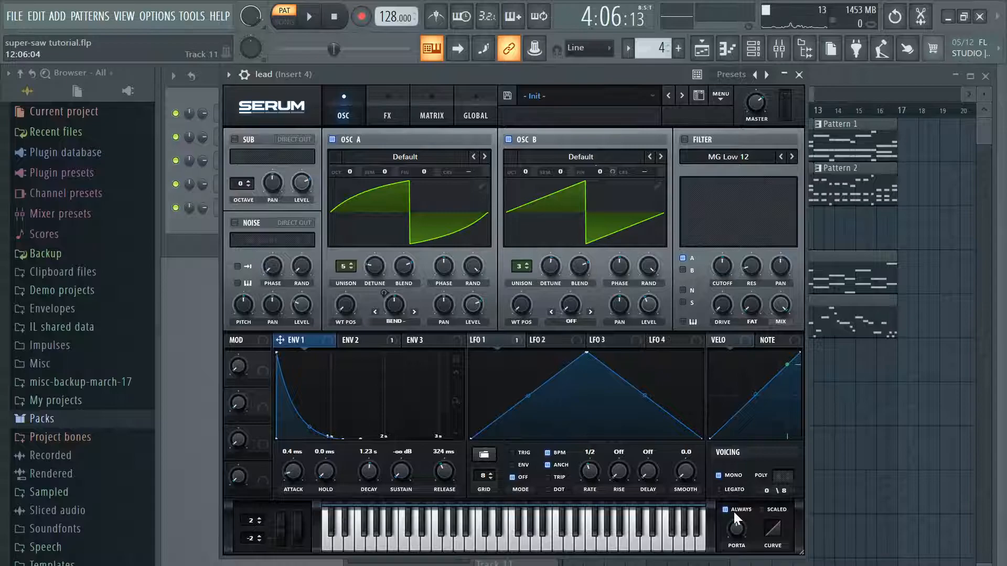
Step: Set the lead's portamento time to 117 ms, try the portamento curve and audition gliding notes
mouse_move(735, 533)
scroll(735, 533, down, 3)
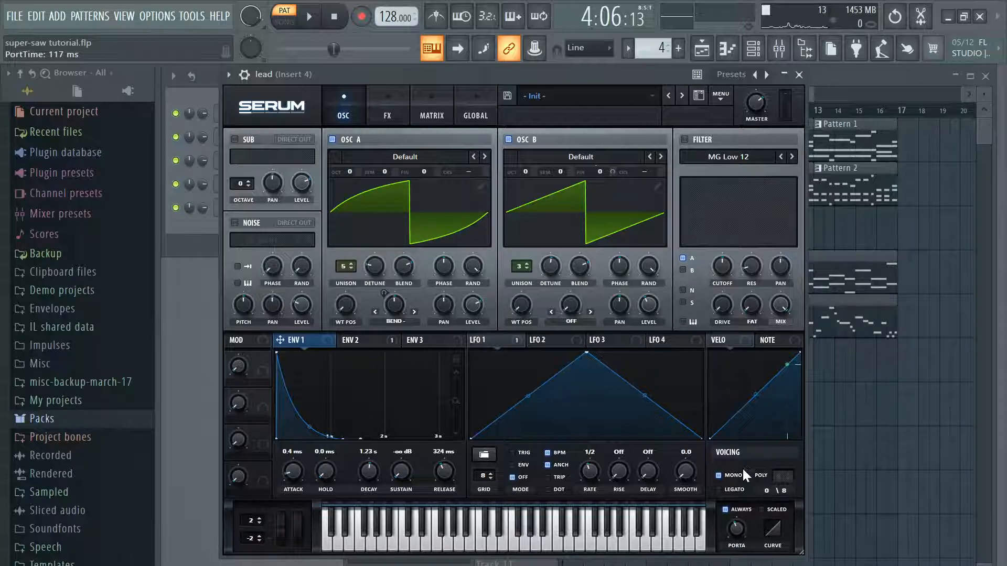
mouse_move(730, 490)
mouse_move(777, 521)
mouse_down()
mouse_move(781, 489)
mouse_move(781, 519)
mouse_up()
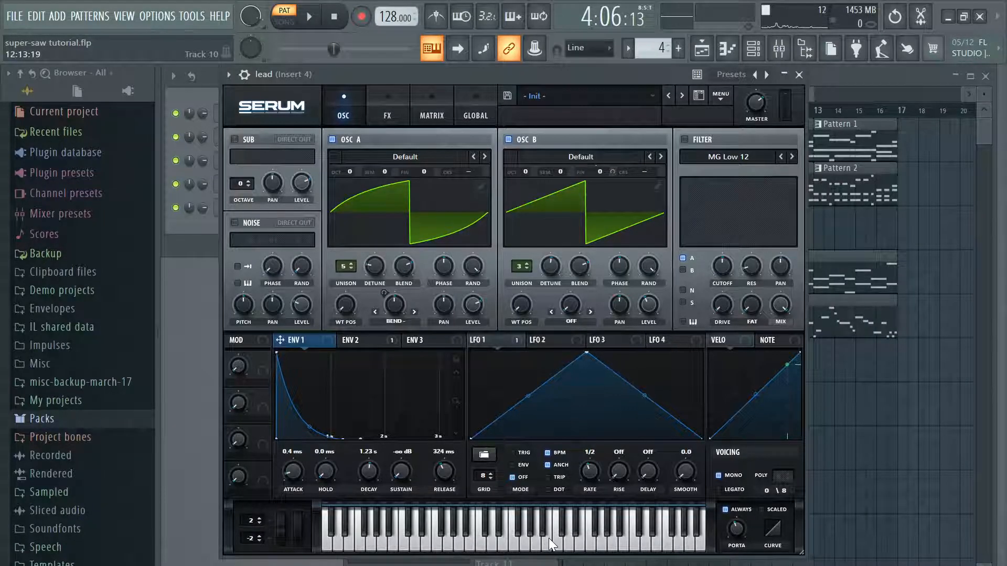
mouse_move(515, 544)
mouse_down()
mouse_move(523, 545)
mouse_move(472, 539)
mouse_up()
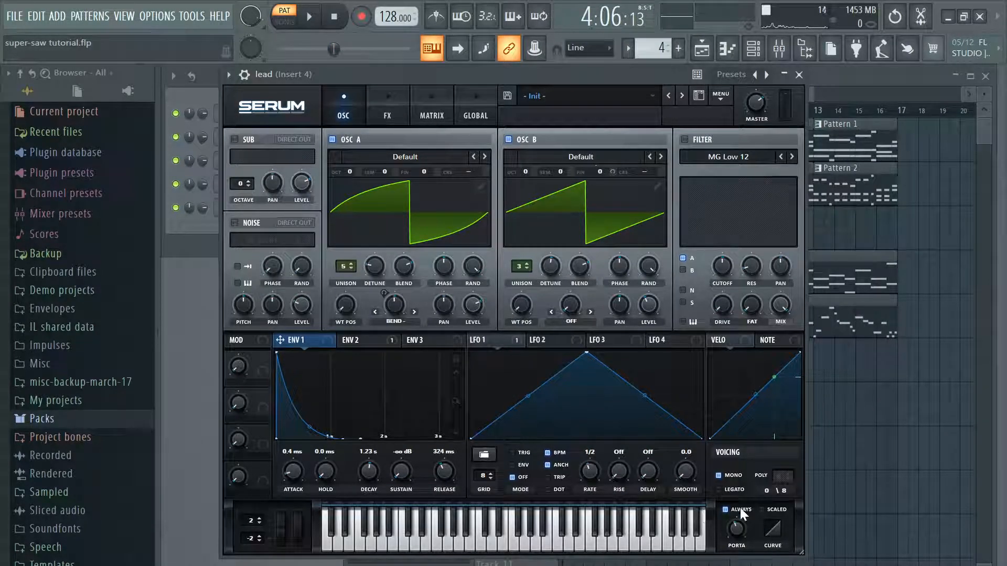
click(524, 543)
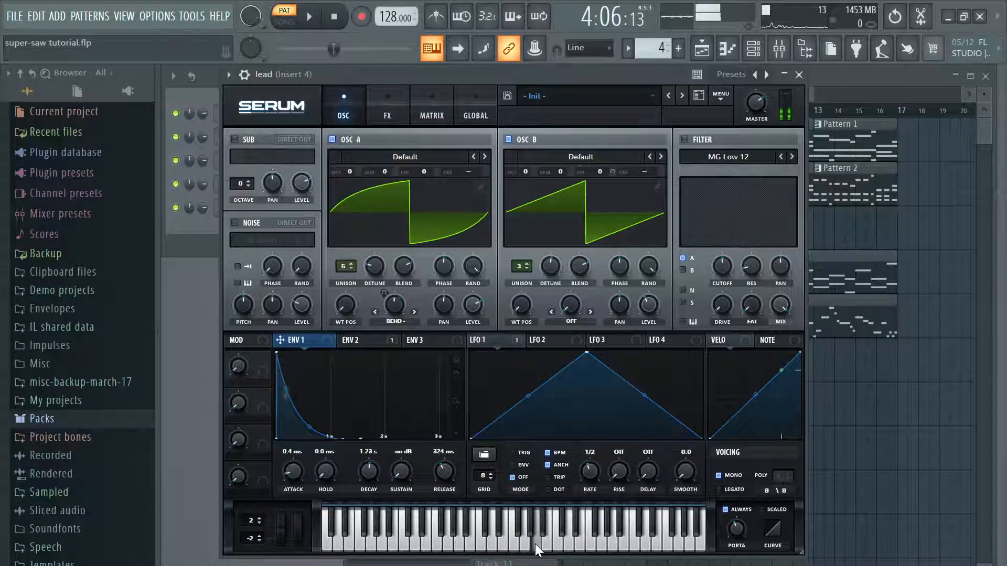
Step: Close the lead, switch to Pattern 5 and audition a note in the Serum channel
click(798, 75)
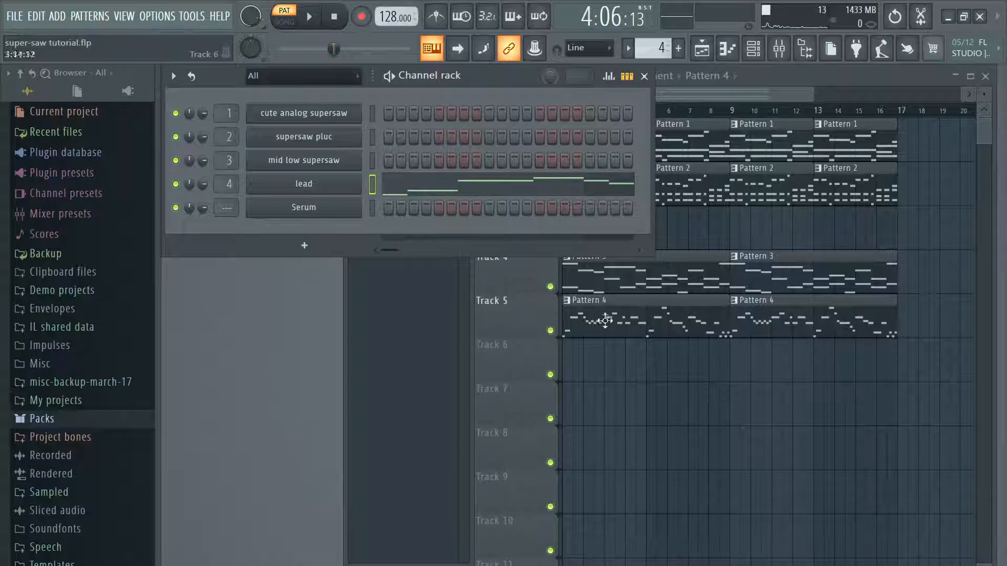
scroll(655, 50, up, 1)
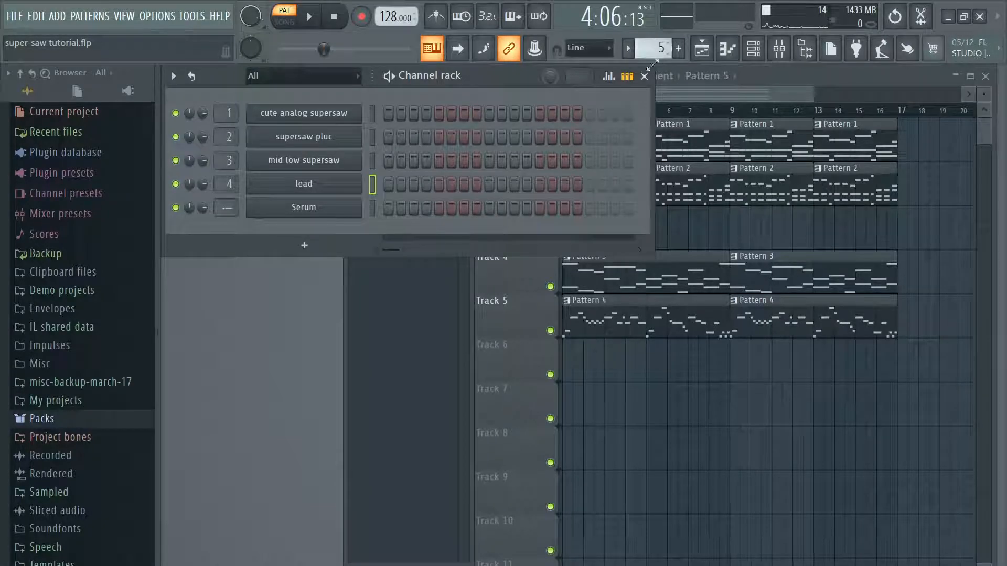
click(320, 210)
click(509, 523)
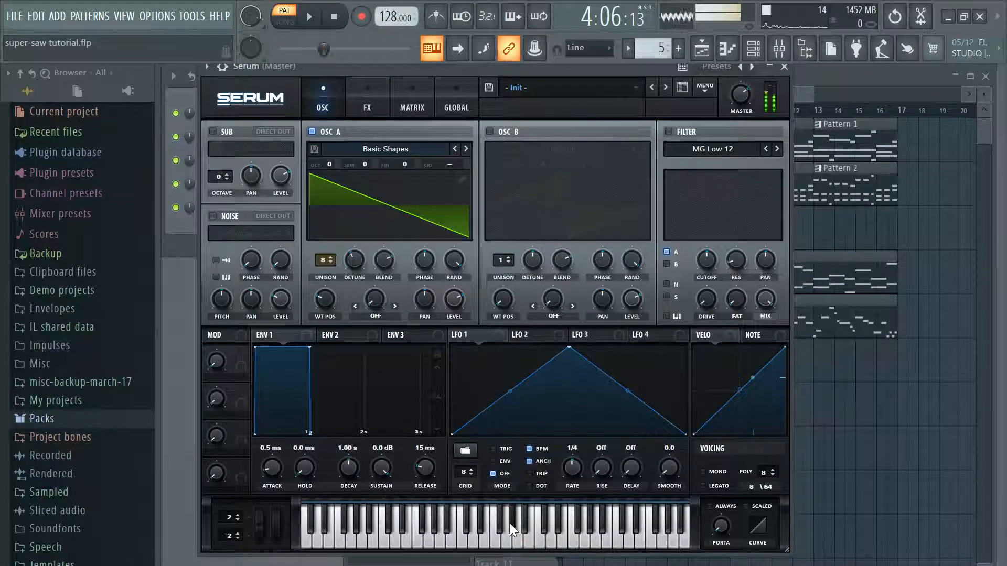
click(784, 67)
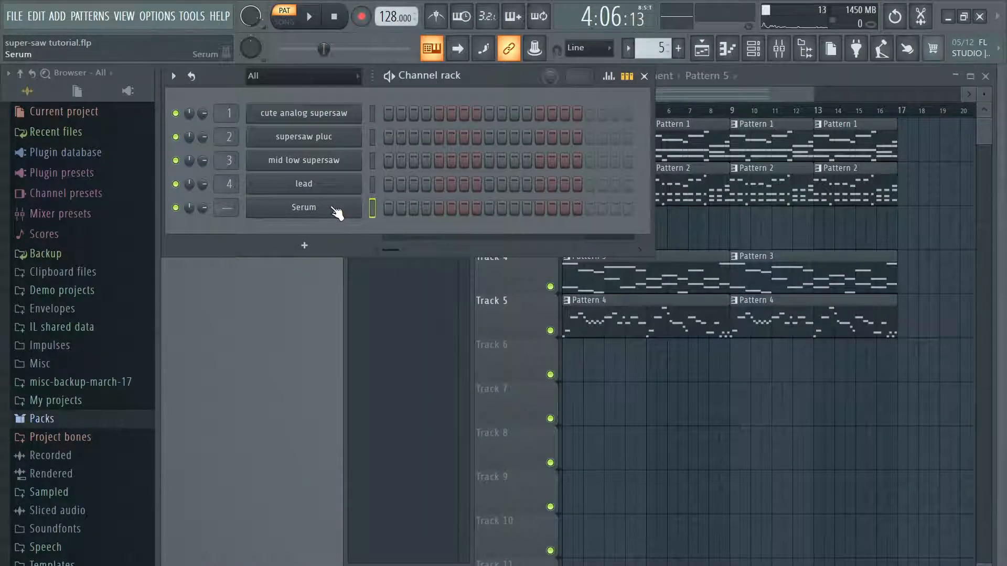
Step: Open the Serum channel's piano roll and draw a note at the start of Pattern 5
right_click(337, 212)
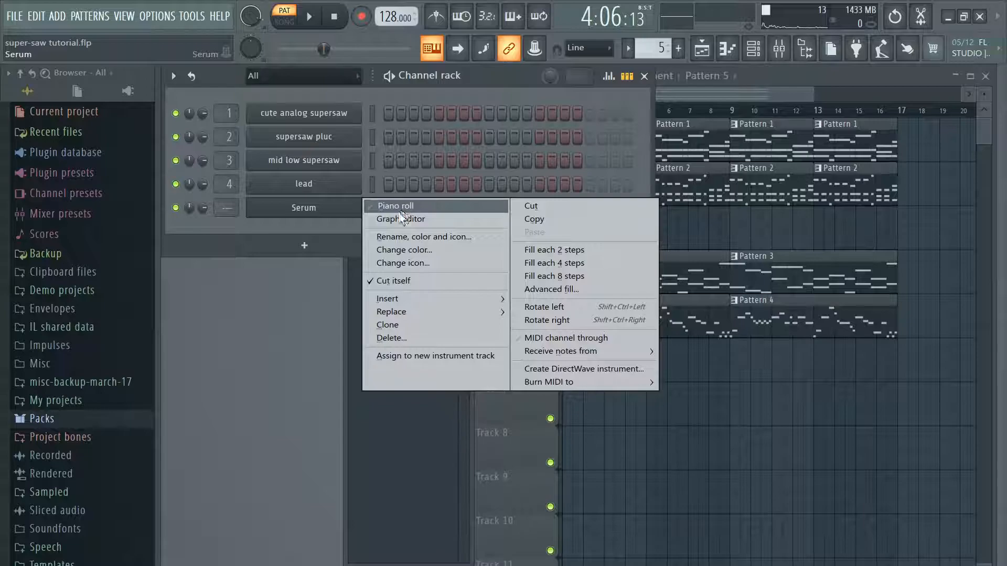
click(401, 210)
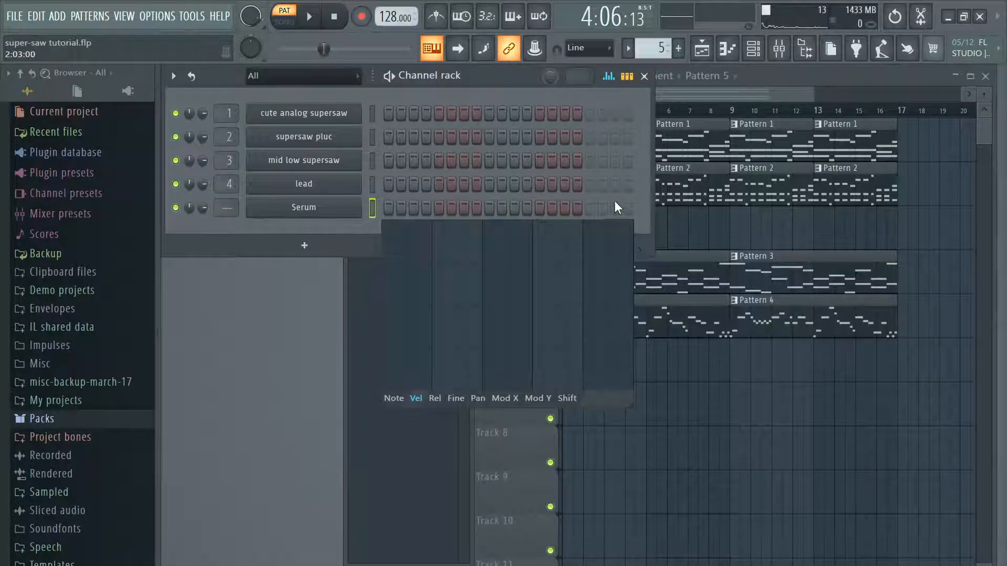
right_click(361, 204)
click(377, 206)
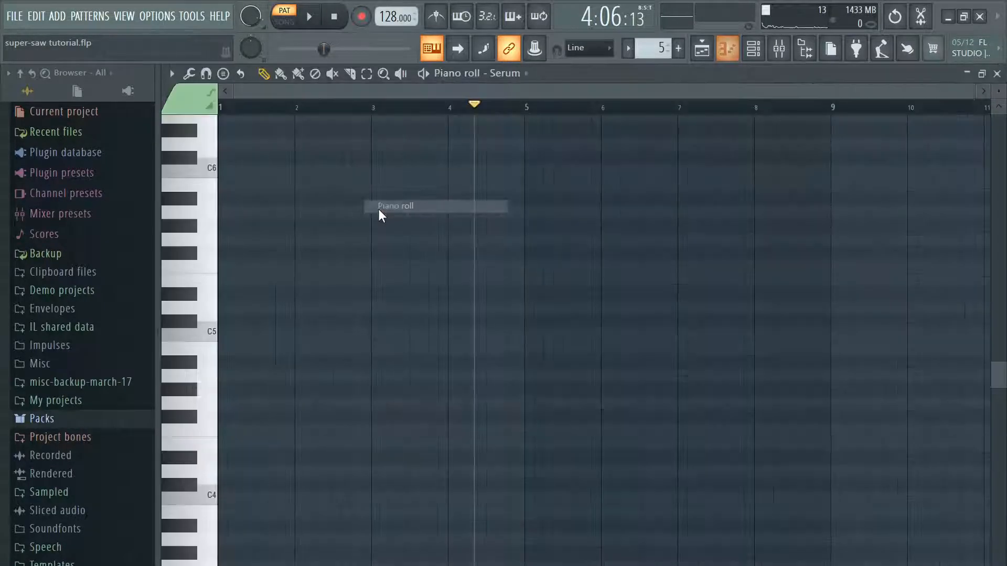
drag(337, 306, 209, 304)
click(997, 74)
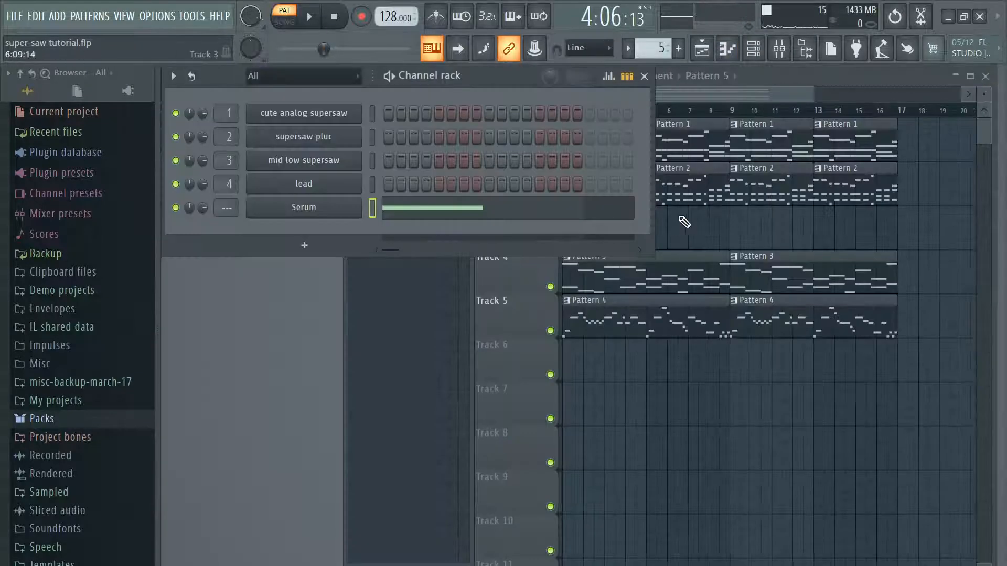
Step: In the Serum channel, set OSC A to 16 unison voices, vary its detune, and switch OSC B on and off
click(333, 209)
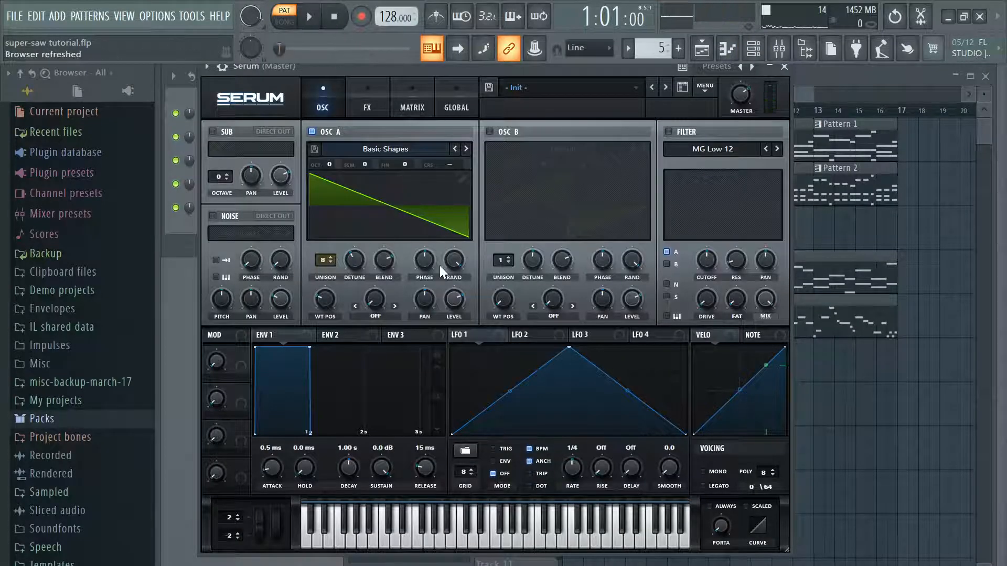
drag(355, 264, 425, 136)
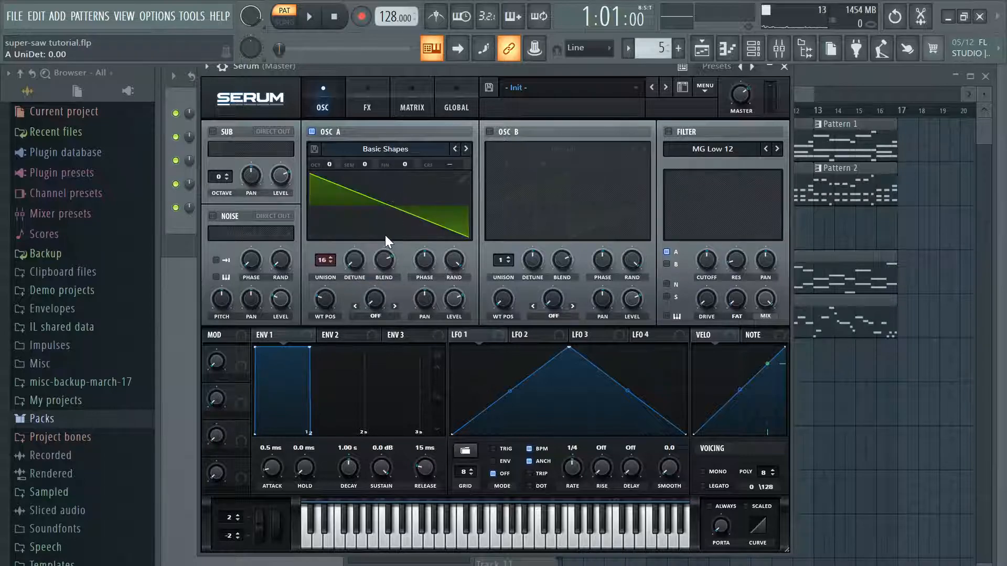
drag(355, 260, 381, 217)
click(490, 132)
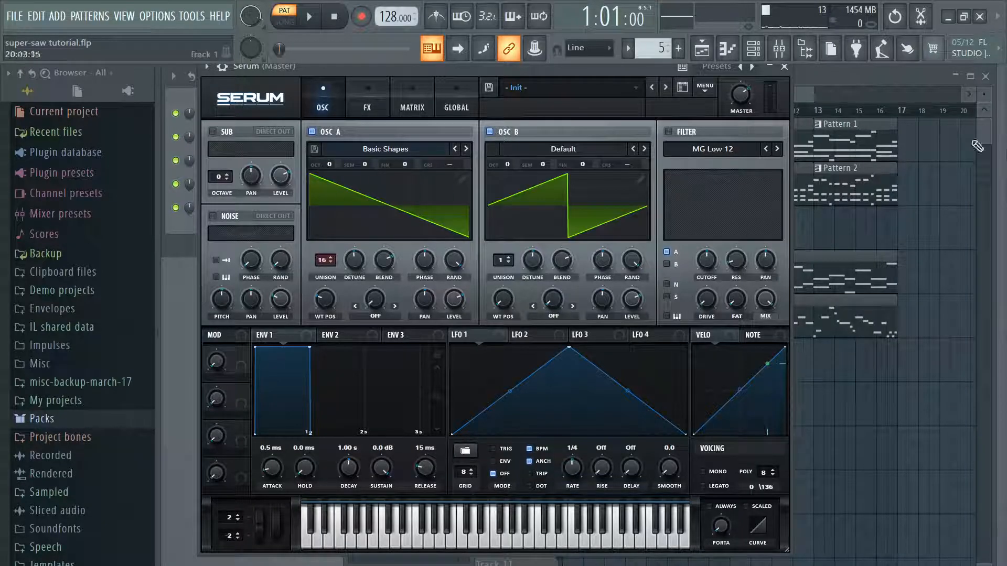
click(491, 132)
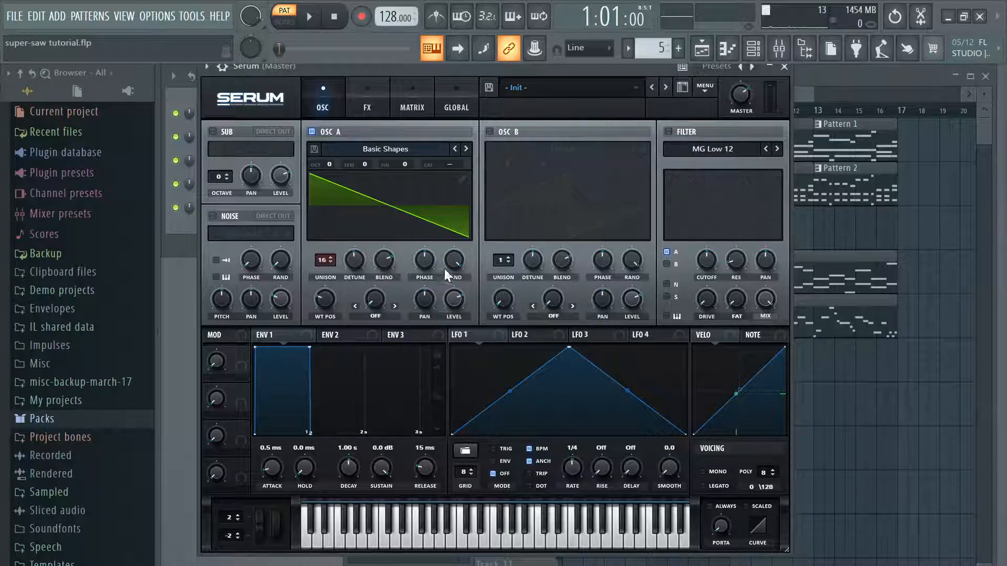
Step: Audition OSC A with its phase at 309 degrees and again at another phase setting
drag(432, 256, 451, 210)
click(461, 529)
click(518, 526)
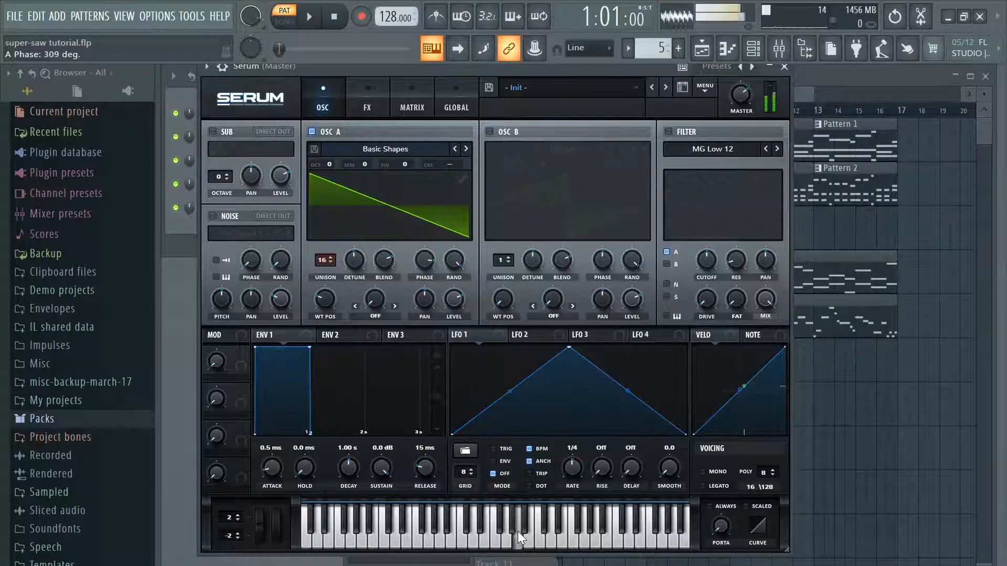
drag(423, 261, 453, 224)
click(461, 536)
click(502, 537)
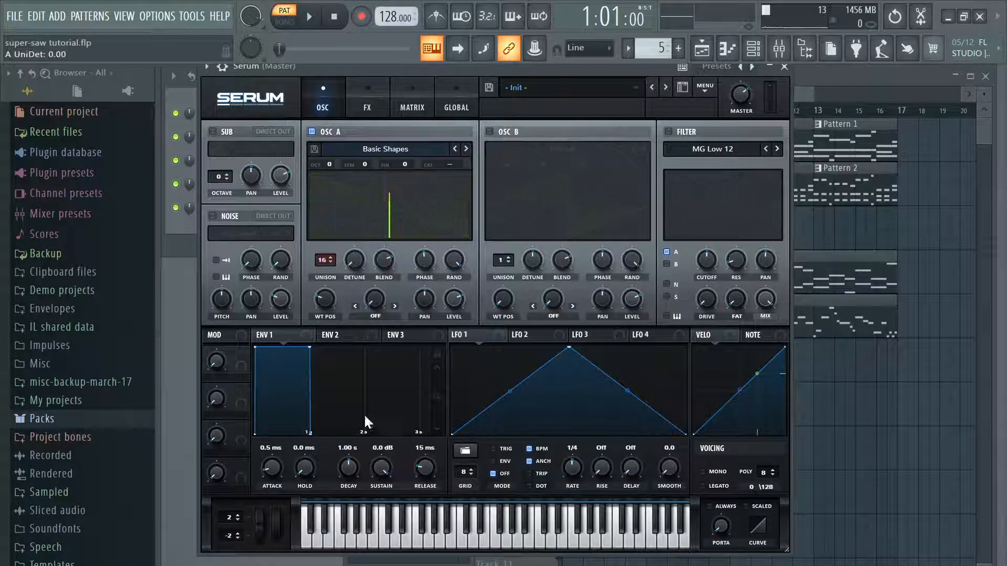
Step: Lower OSC A's random phase to 61% and restore it to 100%
mouse_move(454, 268)
mouse_down()
mouse_move(429, 328)
mouse_move(464, 263)
mouse_up()
drag(467, 243, 455, 288)
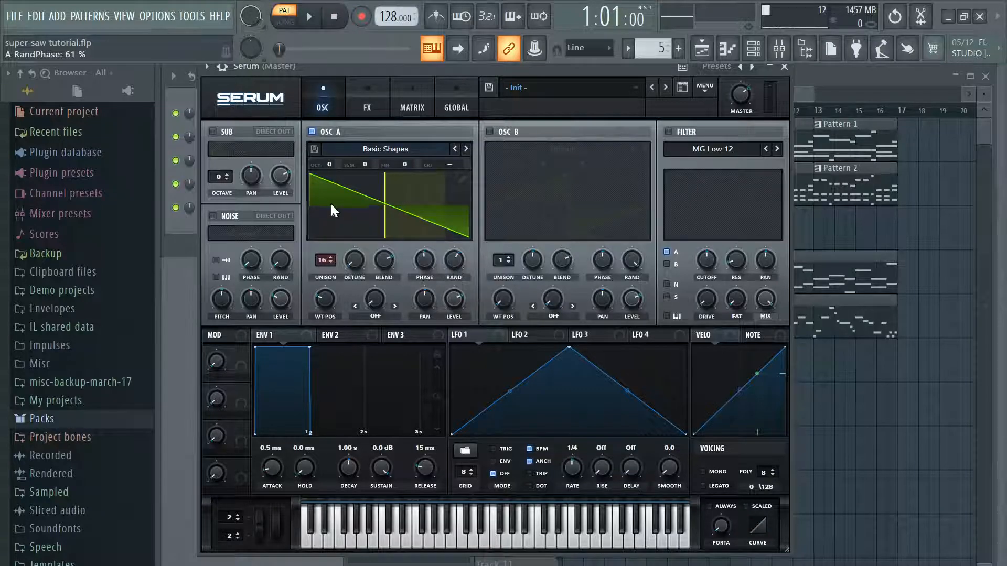
drag(447, 262, 487, 175)
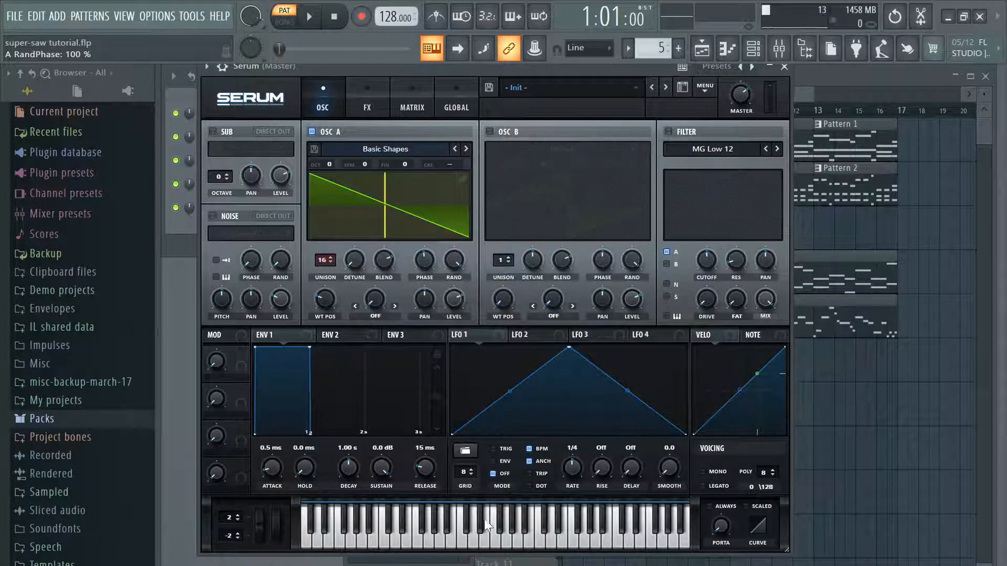
Step: Compare OSC A at one unison voice and at 16 voices by auditioning notes with full random phase
click(484, 541)
drag(325, 262, 331, 466)
click(492, 537)
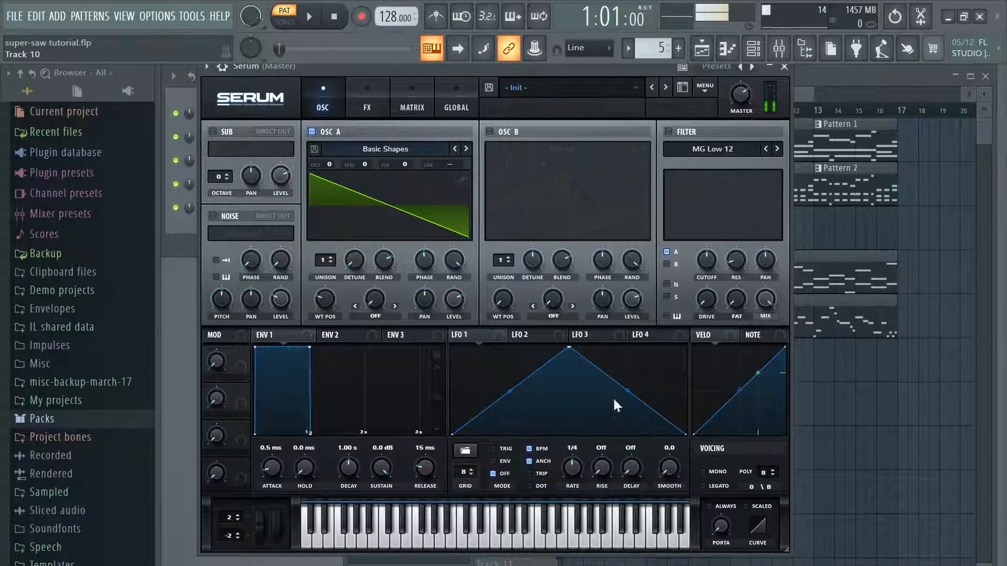
drag(325, 267, 565, 150)
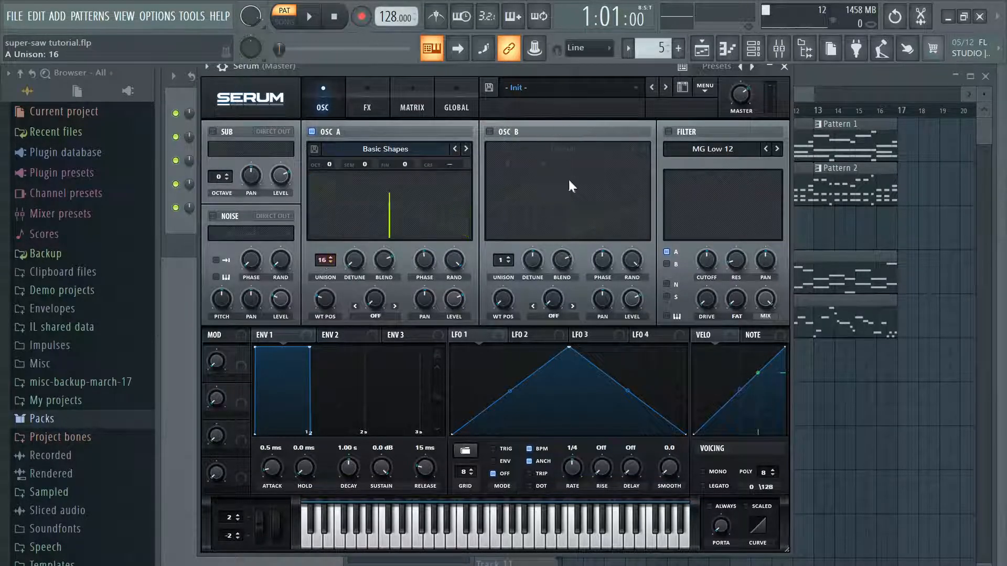
click(497, 538)
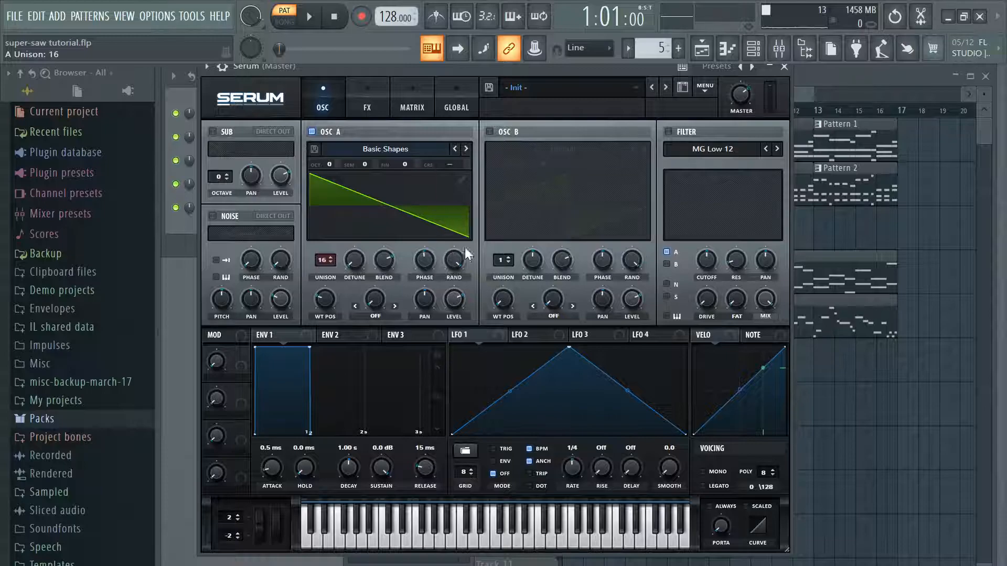
Step: Audition OSC A at 0% random phase with 16 voices and one voice, and reset the random phase with 16 voices
click(455, 261)
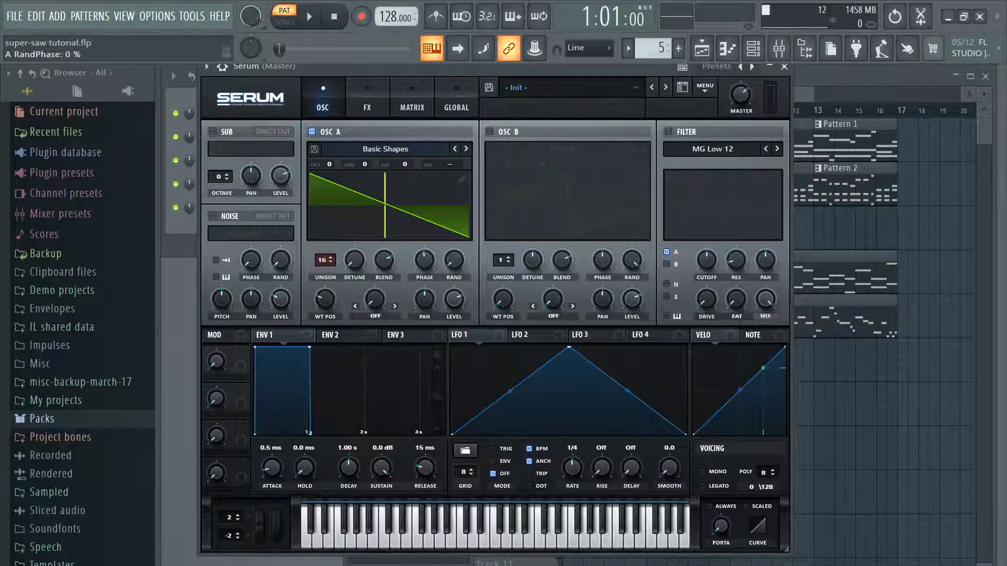
click(515, 540)
drag(316, 256, 317, 313)
click(515, 542)
drag(317, 265, 325, 205)
double_click(452, 266)
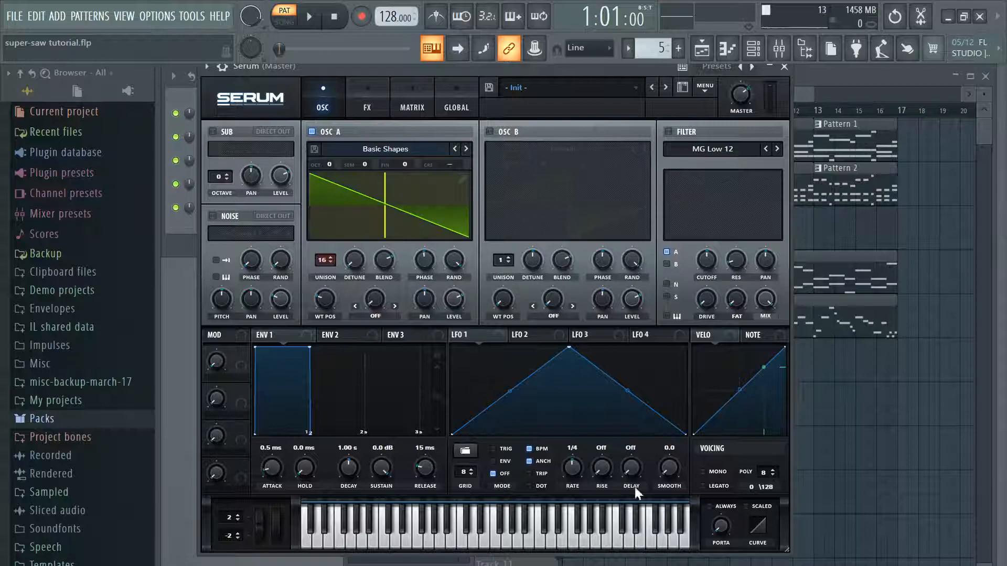
click(518, 537)
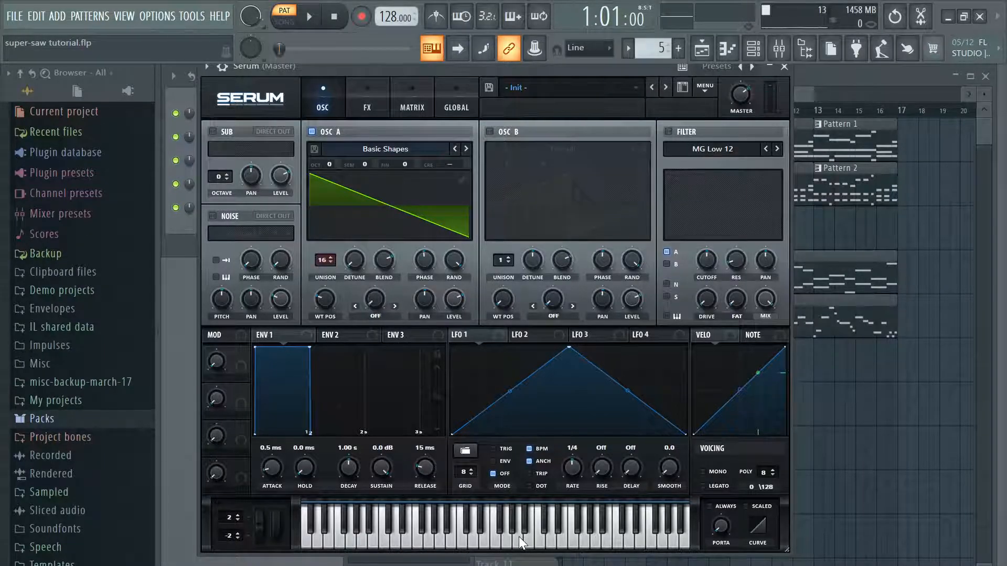
Step: Compare OSC A's unison detune at several amounts, including 0.03 and 0.43, by auditioning notes, and turn the detune back down
drag(354, 259, 371, 219)
click(521, 548)
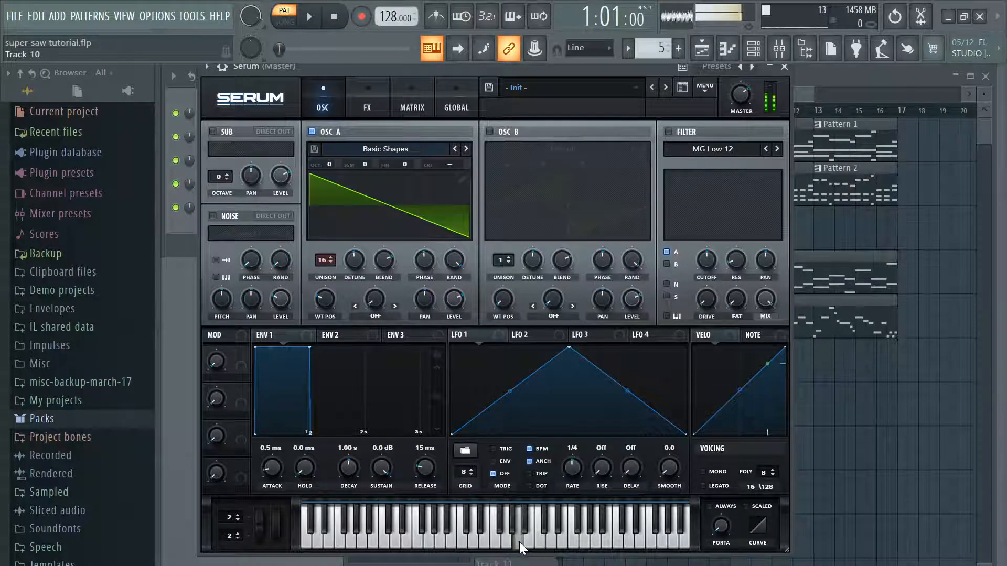
drag(361, 265, 347, 292)
click(517, 540)
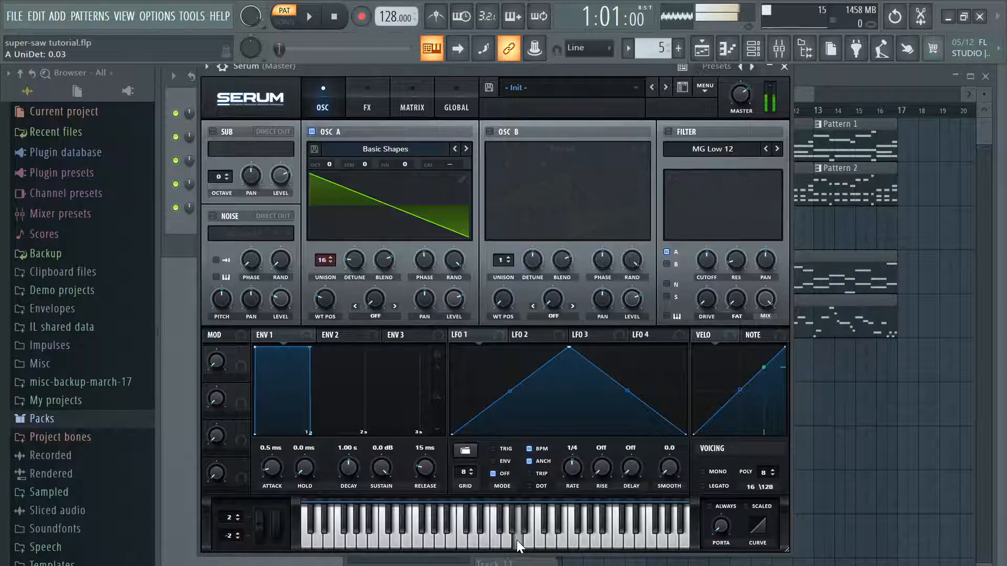
drag(359, 269, 391, 245)
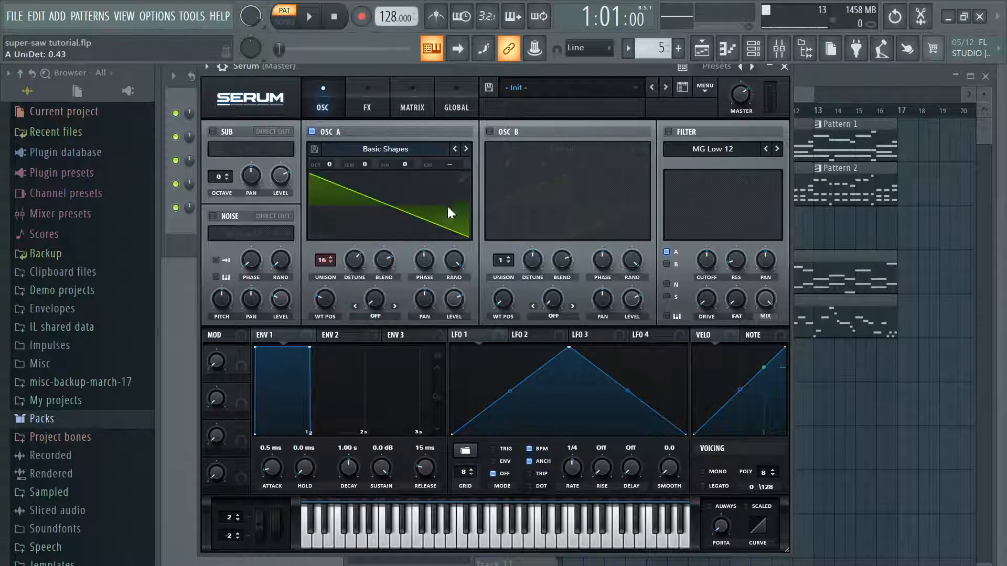
click(519, 542)
drag(363, 246, 332, 305)
Step: Show OSC A's wavetable in 3D, return it to the 2D view and move its wavetable position to 1
click(404, 182)
click(388, 194)
click(378, 200)
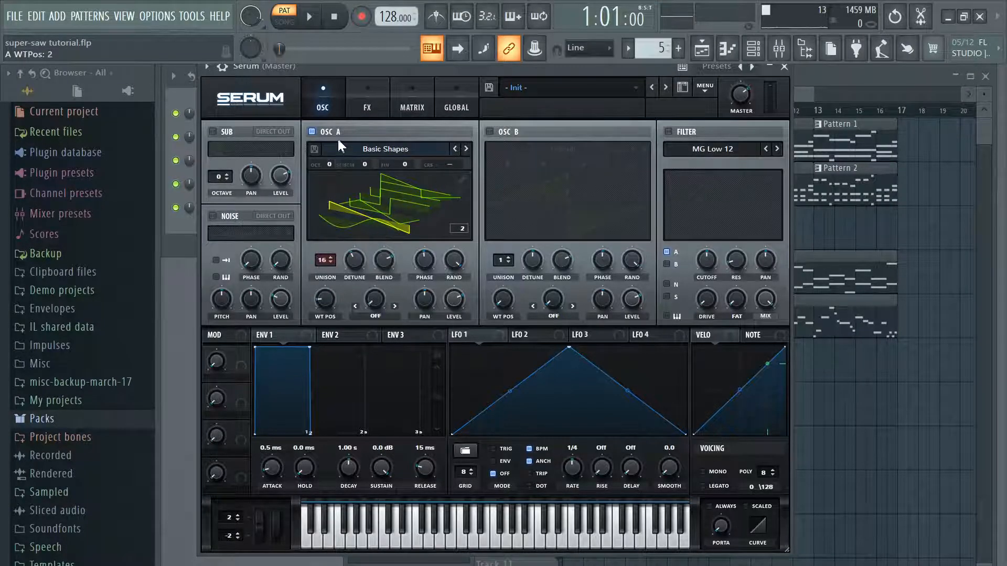
click(411, 200)
drag(325, 292, 321, 326)
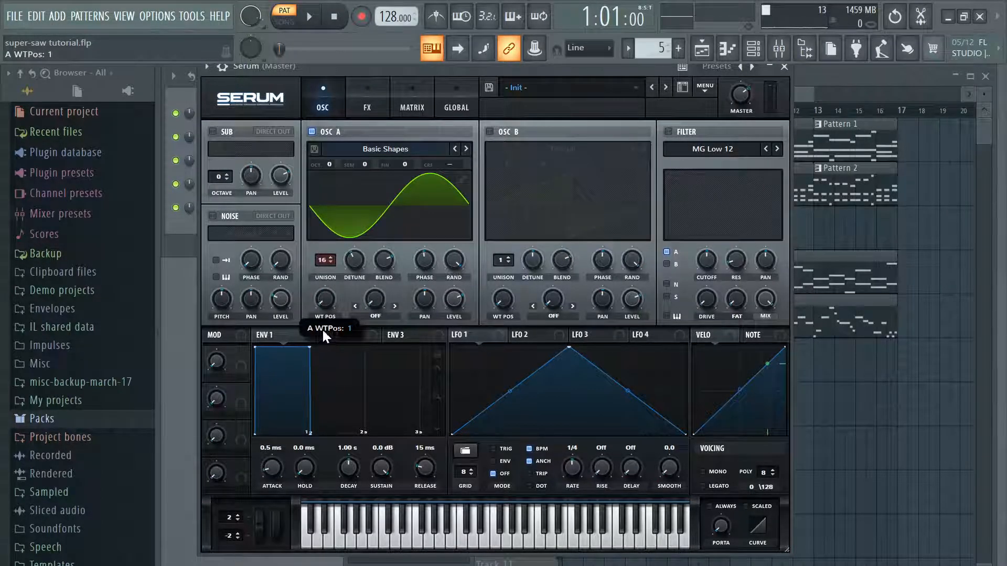
Step: Load the Analog_BD_Sin wavetable into OSC A and raise its wavetable position to 256
click(405, 148)
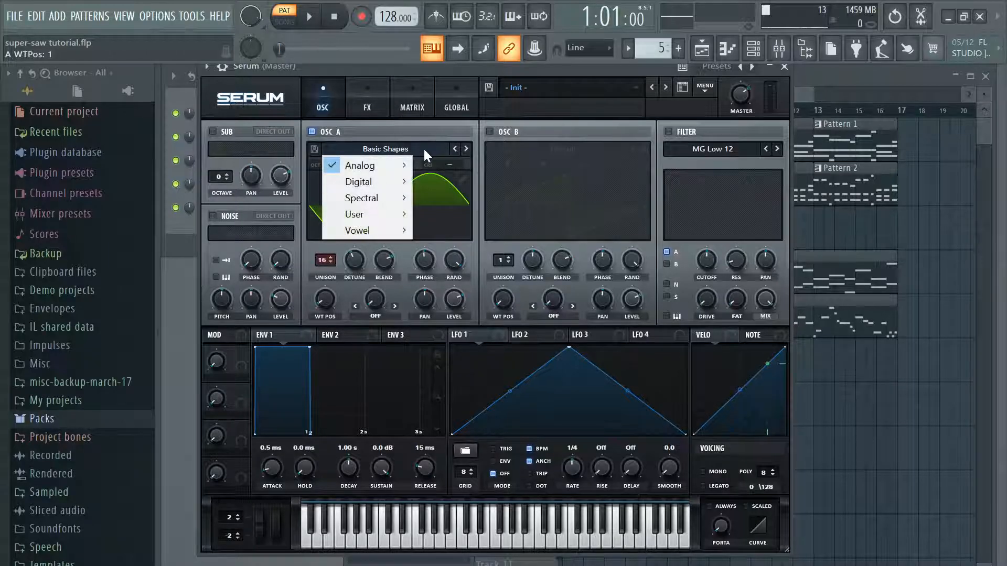
mouse_move(391, 165)
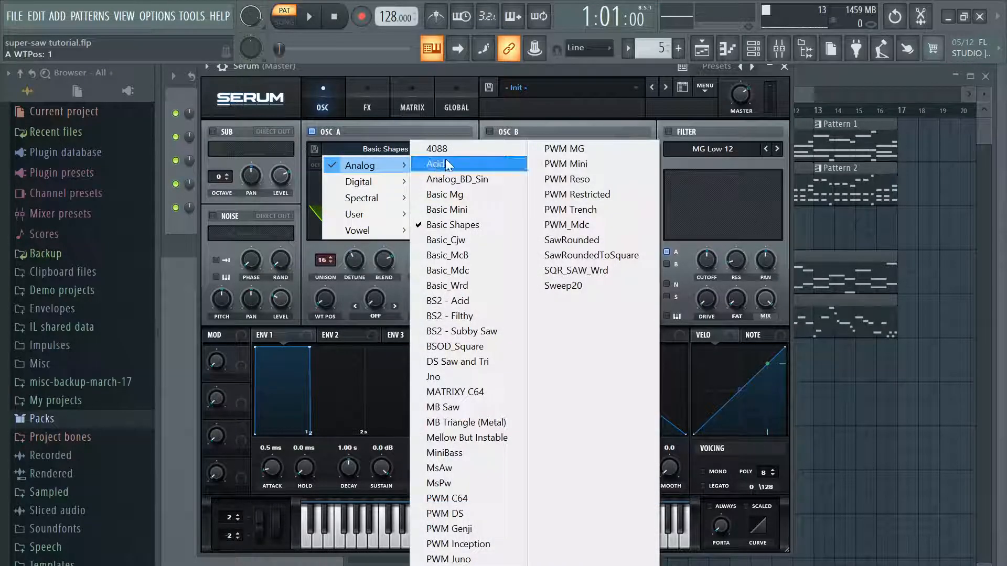
click(484, 179)
drag(318, 310, 394, 123)
Step: Load the Basic Shapes wavetable back into OSC A, set its position to the sawtooth and audition notes
click(387, 149)
mouse_move(391, 167)
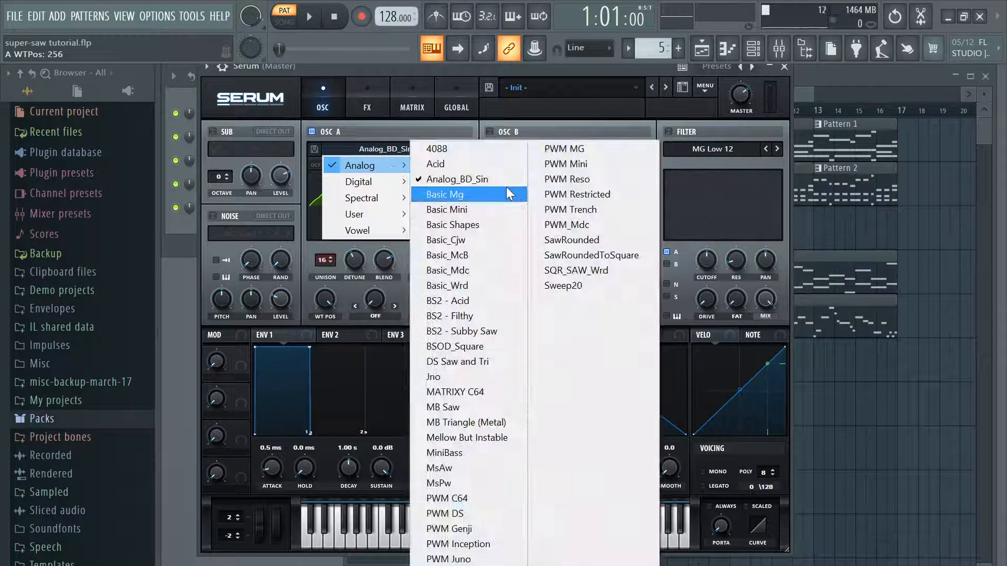
click(494, 231)
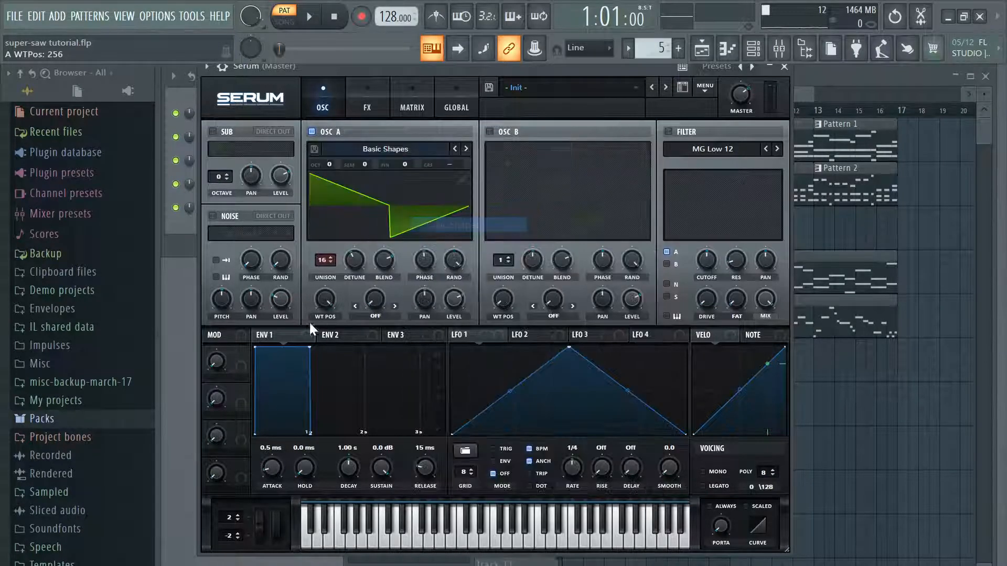
drag(329, 307, 303, 367)
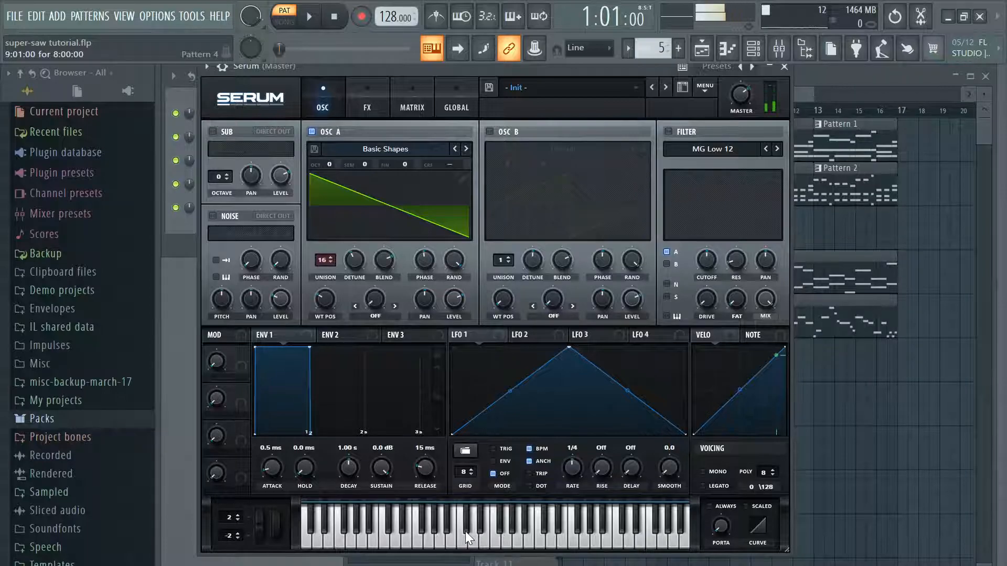
click(516, 542)
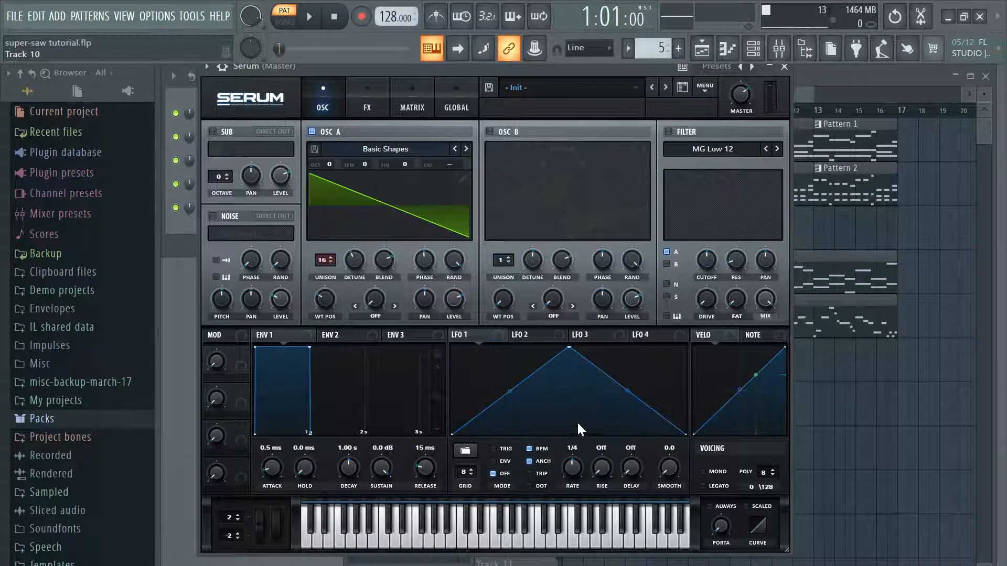
Step: Close the Serum window, open the Serum channel's piano roll and clear all notes from bar 1
click(784, 68)
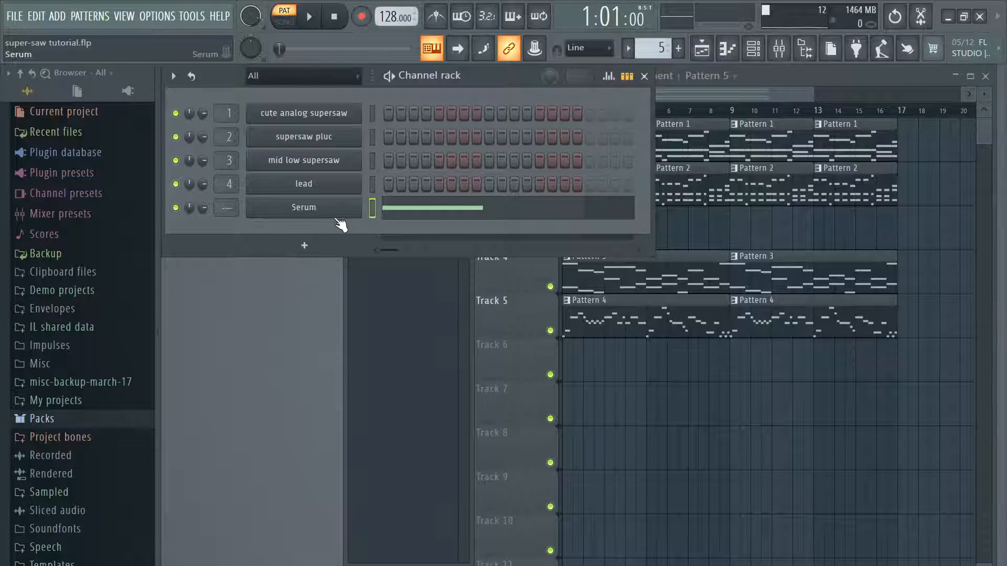
click(497, 211)
drag(258, 308, 296, 310)
scroll(370, 297, up, 2)
scroll(370, 297, up, 1)
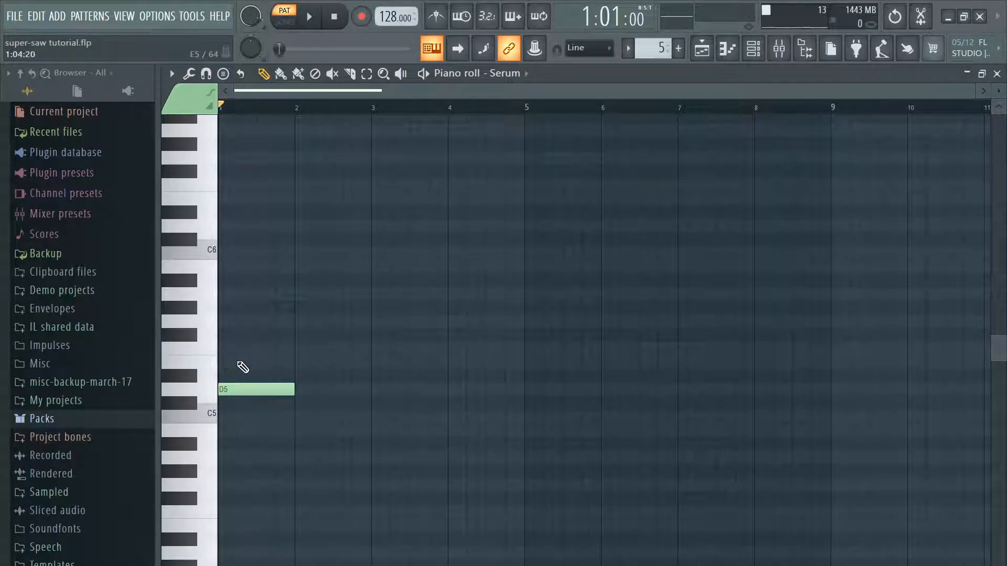
click(243, 363)
drag(167, 362, 165, 335)
right_click(245, 335)
right_click(249, 390)
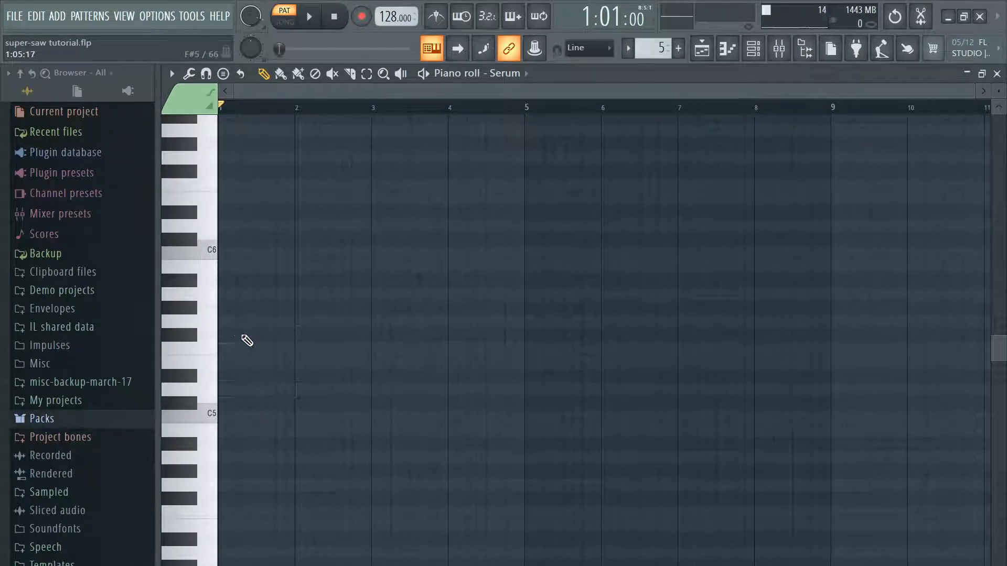
Step: Draw a one-bar chord of D5, F#5 and A5 in bar 1 and play it
click(243, 336)
click(234, 294)
click(225, 240)
click(257, 237)
drag(257, 238, 231, 388)
click(316, 17)
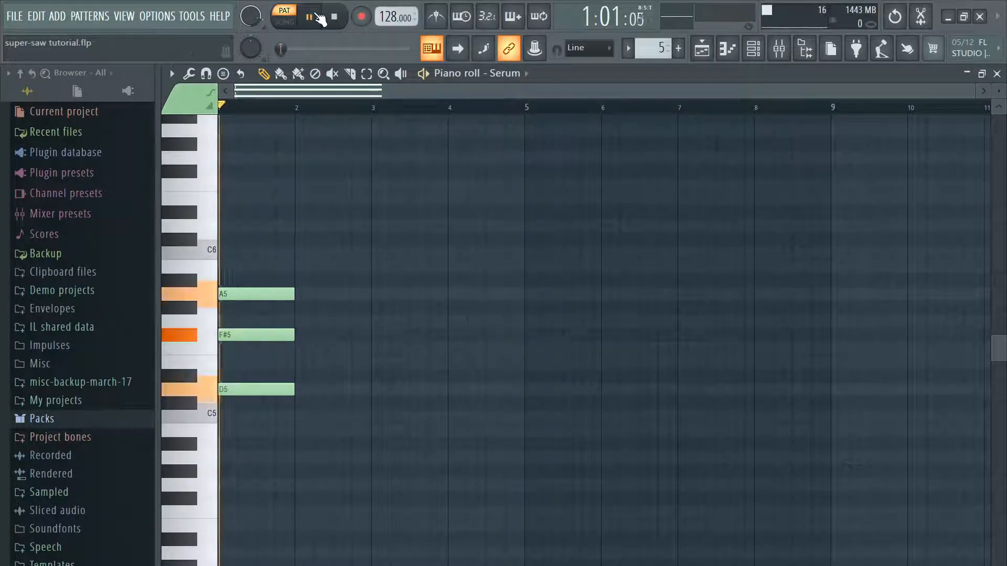
Step: Add an E5 to the bar 1 chord, lower its D5 to B4 and play the chord
click(234, 362)
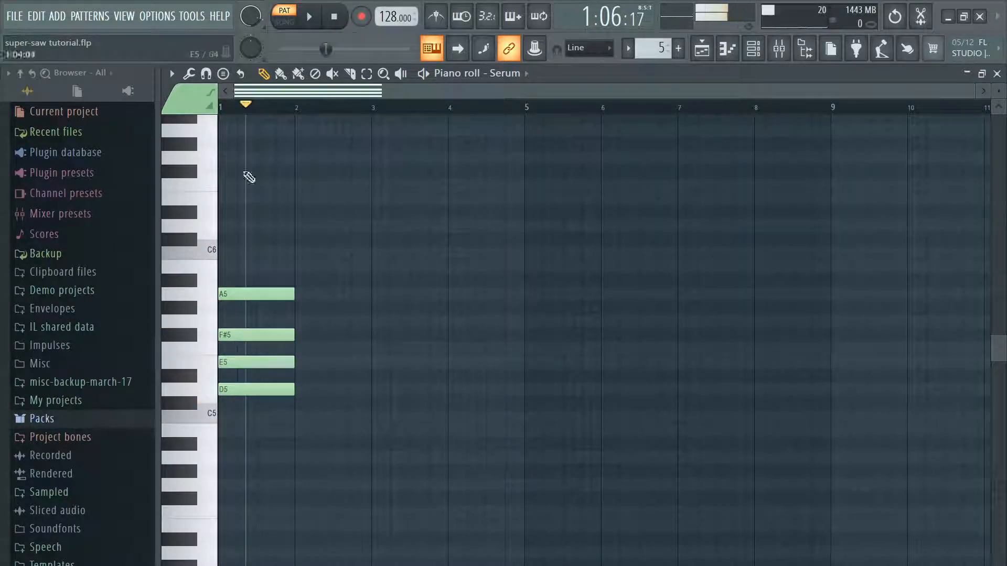
click(313, 17)
drag(236, 389, 241, 421)
click(312, 19)
click(313, 19)
click(313, 18)
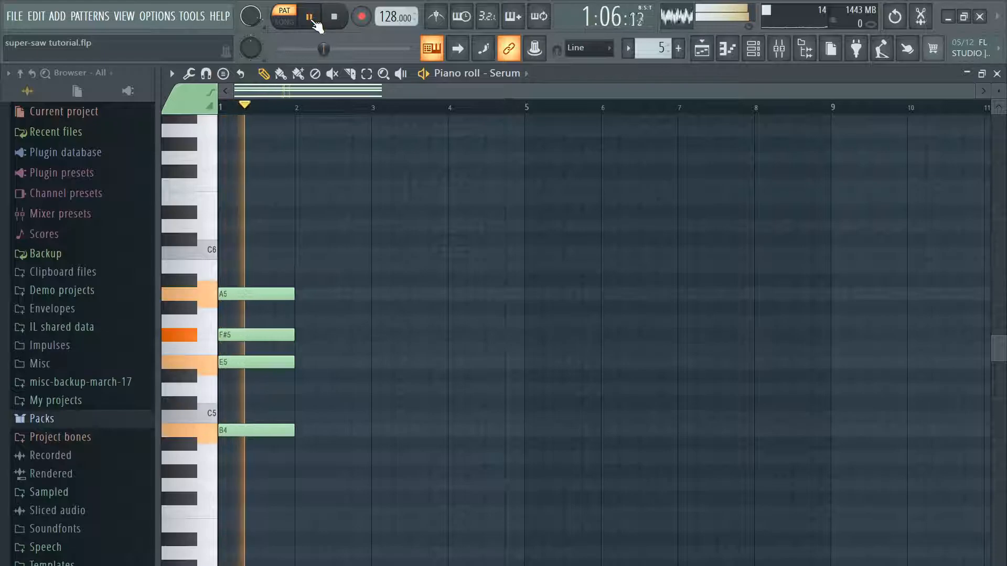
Step: Draw a second one-bar chord of A#4, F#5 and G#5 in bar 2 and play the pattern
click(299, 444)
click(315, 362)
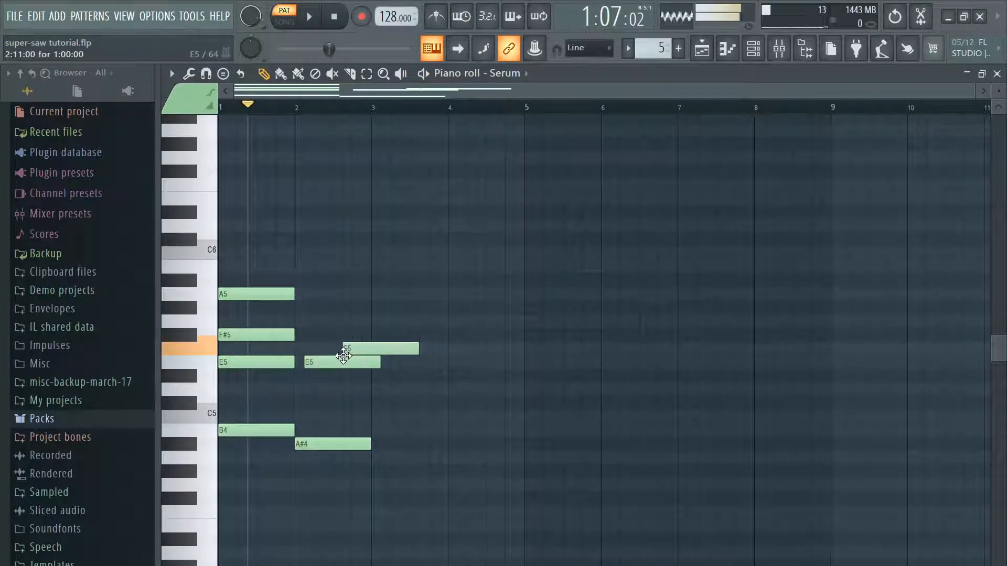
drag(350, 362, 344, 333)
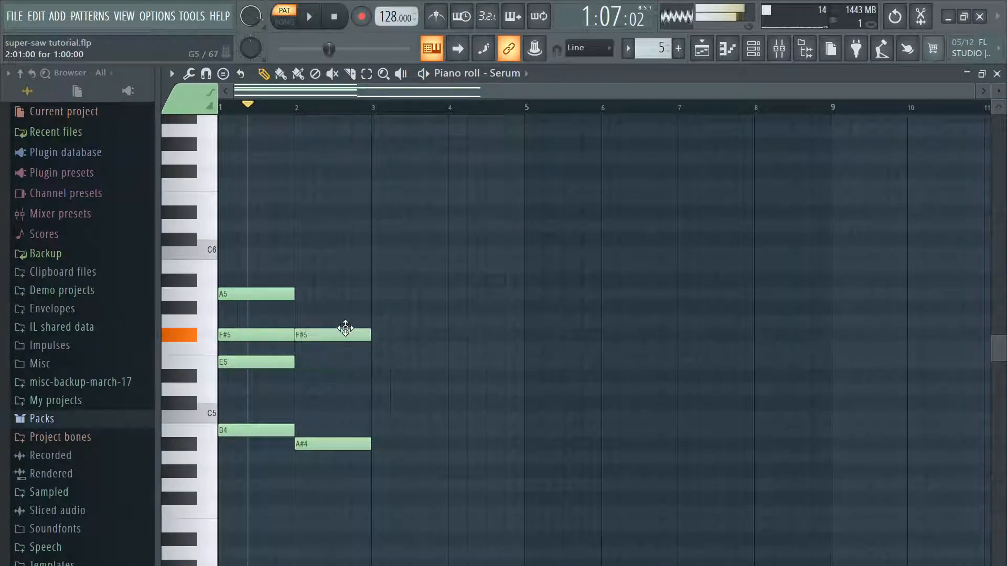
click(297, 307)
click(309, 17)
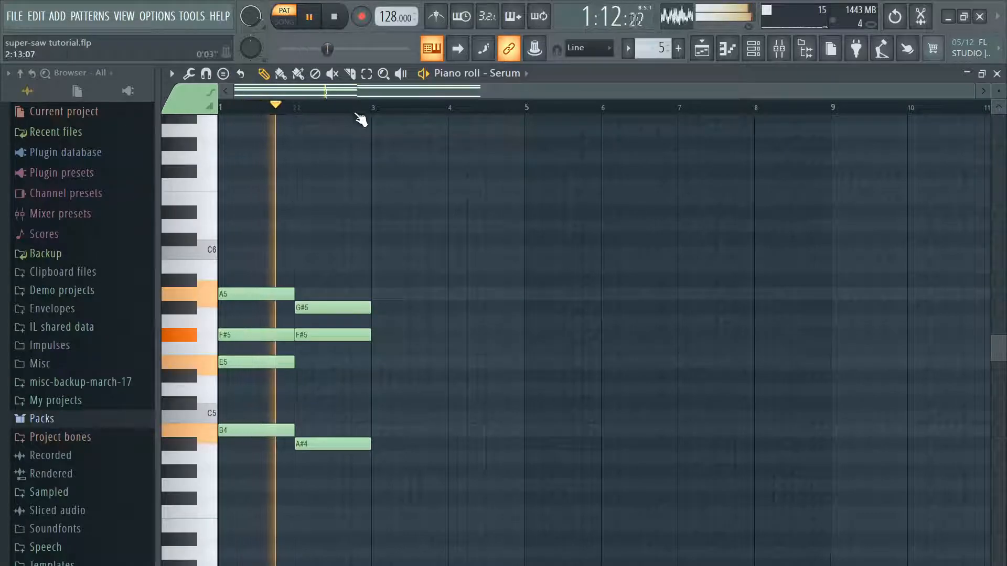
Step: Raise the bar 2 chord's lowest note to C#5, and try A5 as its top note before returning it to G#5
key(space)
drag(335, 307, 329, 294)
click(310, 16)
click(309, 17)
drag(309, 444, 329, 393)
click(311, 18)
click(311, 17)
key(space)
drag(315, 295, 315, 310)
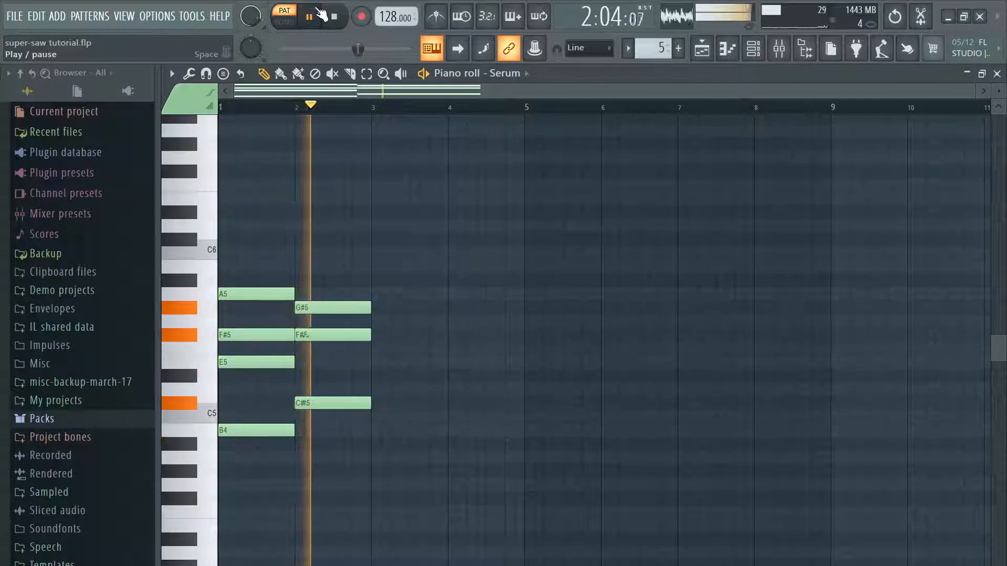
Step: Add an A4 bass note below the bar 2 chord and play it
key(space)
click(303, 457)
click(311, 17)
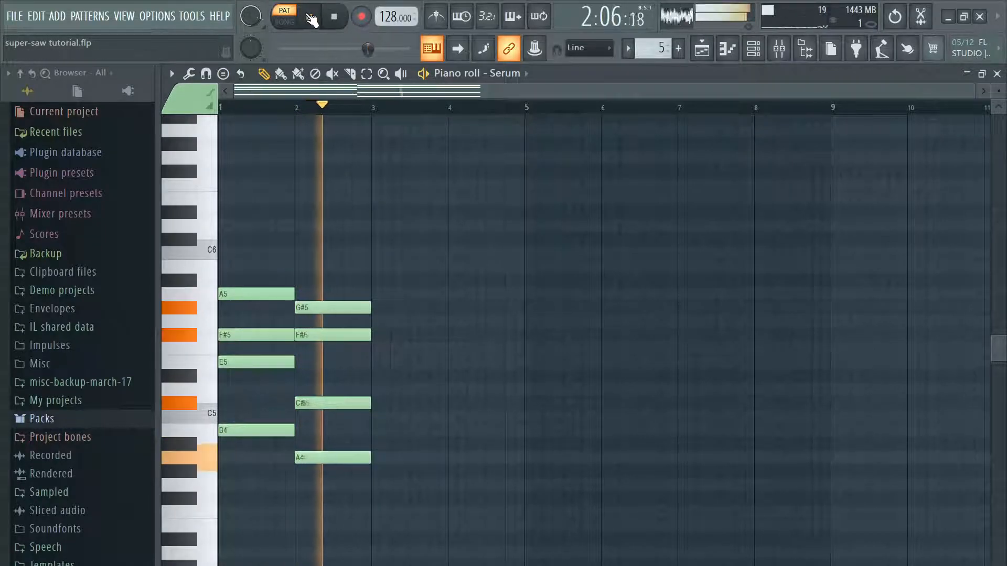
click(311, 17)
Step: Draw a third one-bar chord of F5, G#5 and B5 in bar 3 and play it
drag(404, 283, 414, 269)
click(384, 348)
click(425, 347)
click(413, 308)
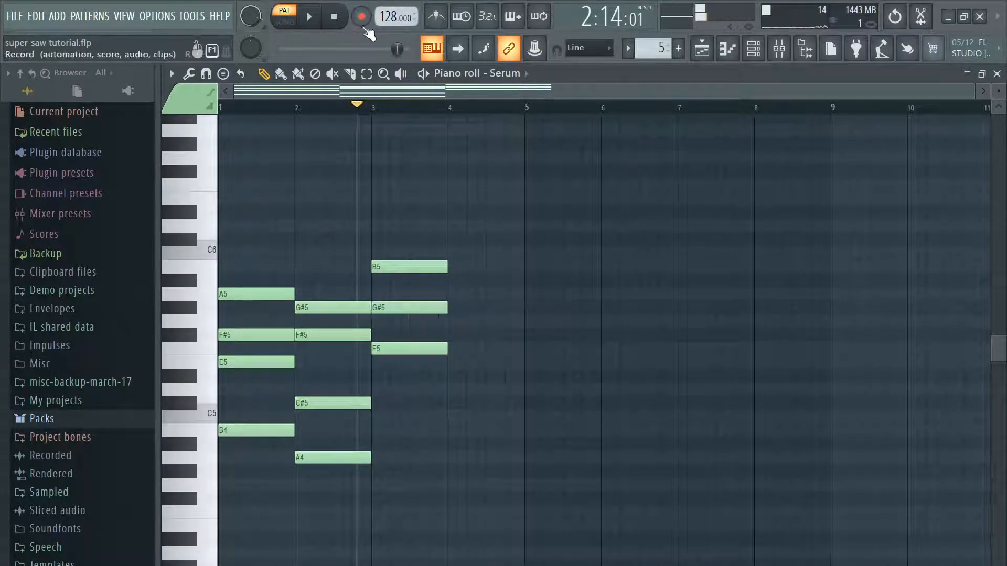
click(311, 17)
click(311, 18)
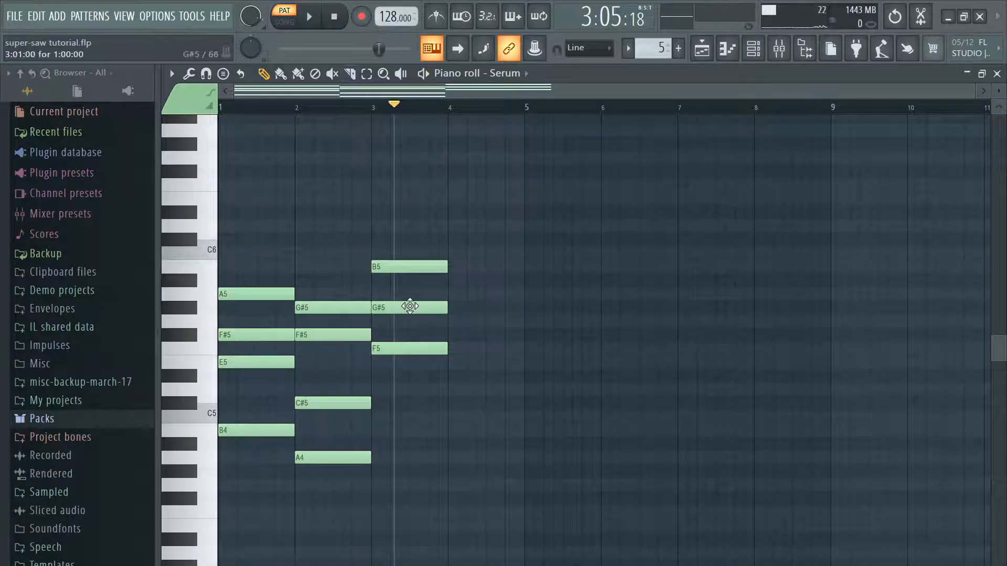
Step: Add a B4 bass note below the bar 3 chord and play the progression from bar 1
click(386, 422)
drag(385, 422, 427, 432)
key(space)
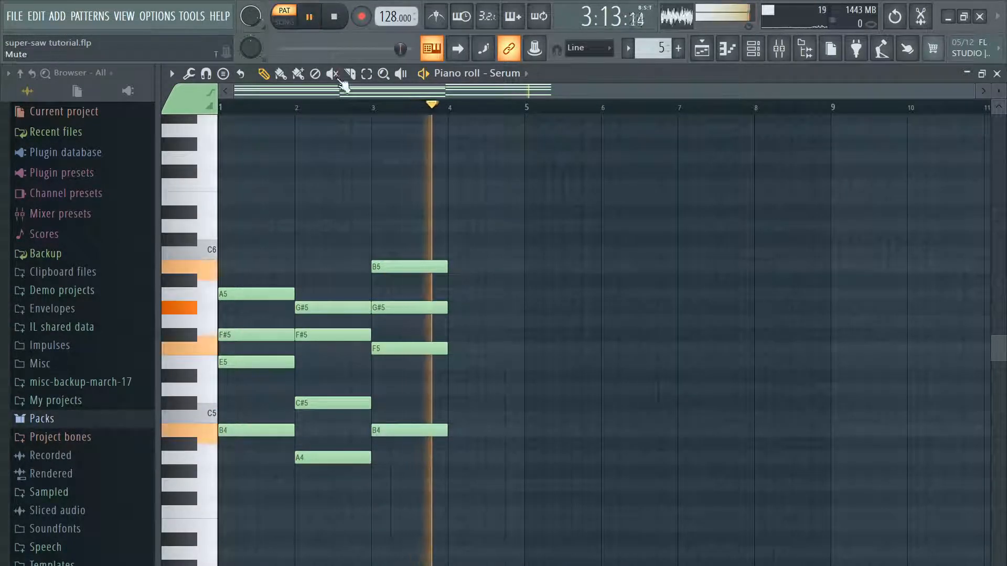
click(279, 109)
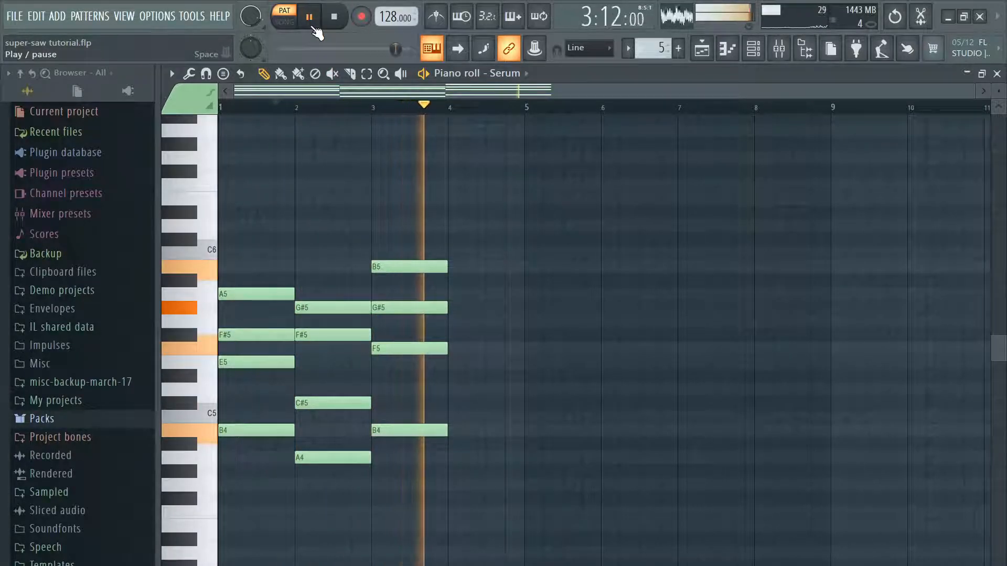
Step: Draw a fourth one-bar chord of E5, F#5 and A5 in bar 4 and play it from there
key(space)
mouse_move(477, 268)
mouse_down()
mouse_move(451, 266)
mouse_move(457, 305)
mouse_move(445, 372)
mouse_move(449, 402)
mouse_move(499, 405)
mouse_move(504, 470)
mouse_move(516, 390)
mouse_move(504, 355)
mouse_up()
click(458, 107)
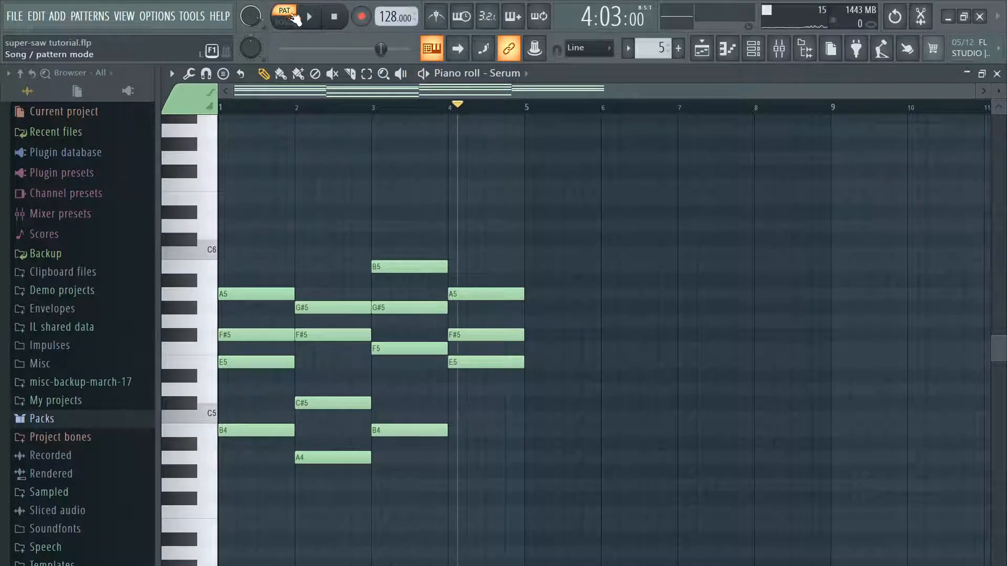
click(309, 17)
click(309, 17)
Step: Add a C#5 below the bar 4 chord and play the four-chord progression from bar 1
drag(493, 265, 488, 401)
click(309, 17)
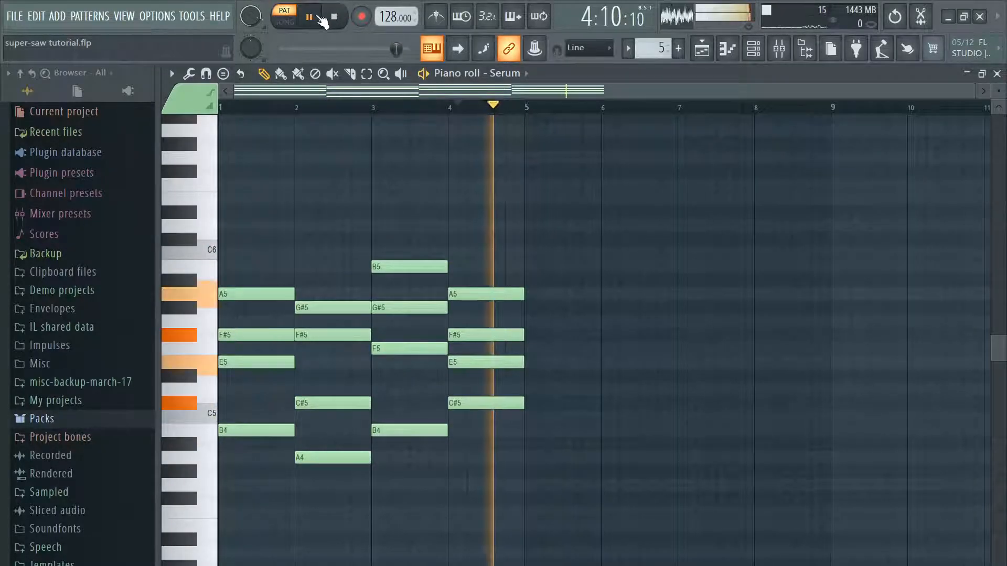
click(267, 108)
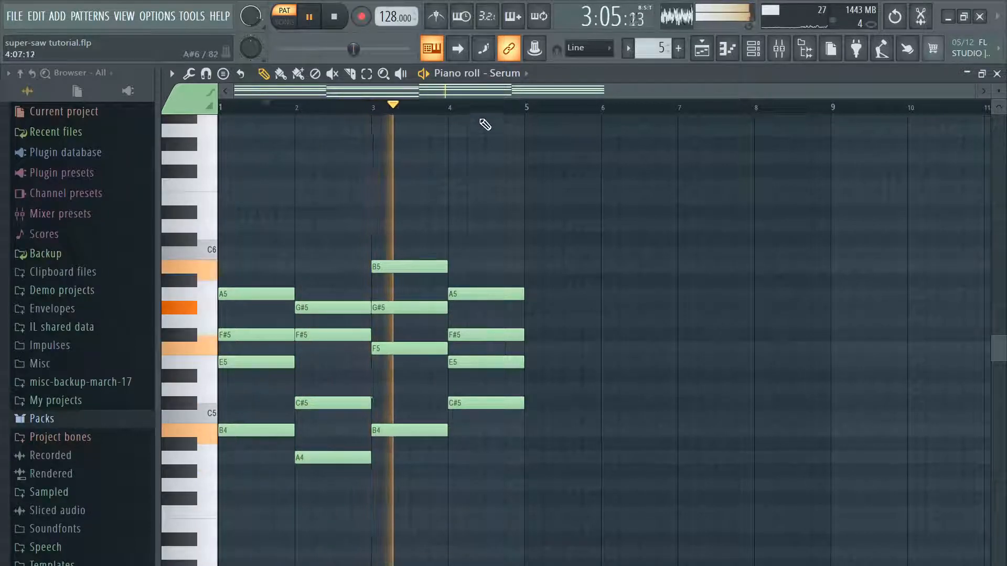
click(15, 15)
click(46, 82)
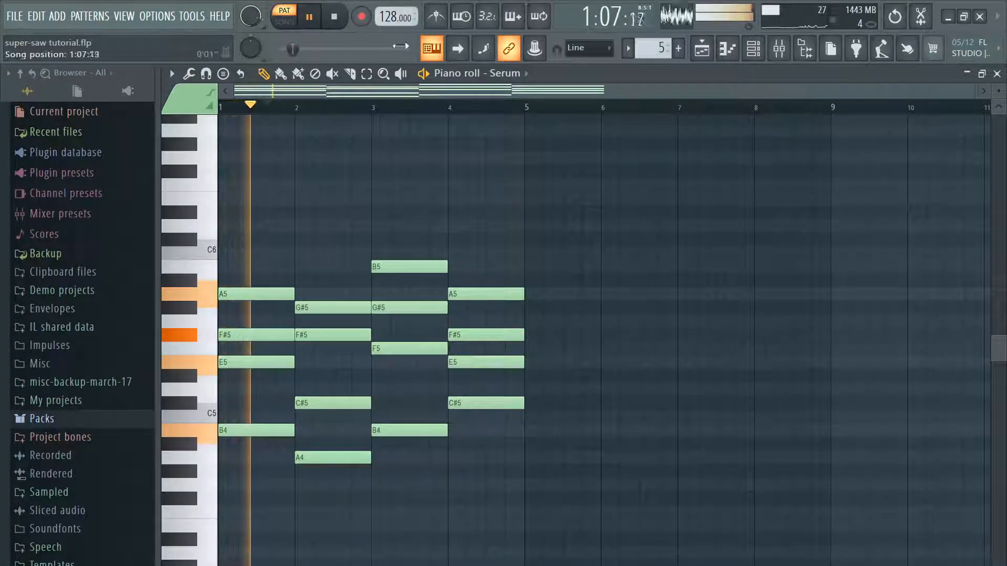
key(space)
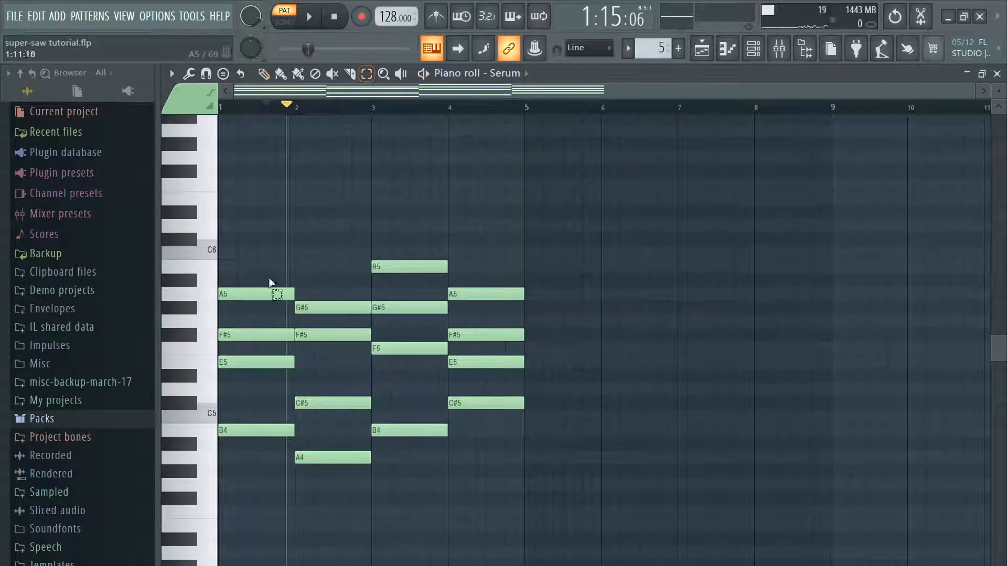
Step: Select the four notes of the bar 1 chord and shorten them to half a bar
drag(270, 291, 276, 462)
drag(297, 297, 261, 300)
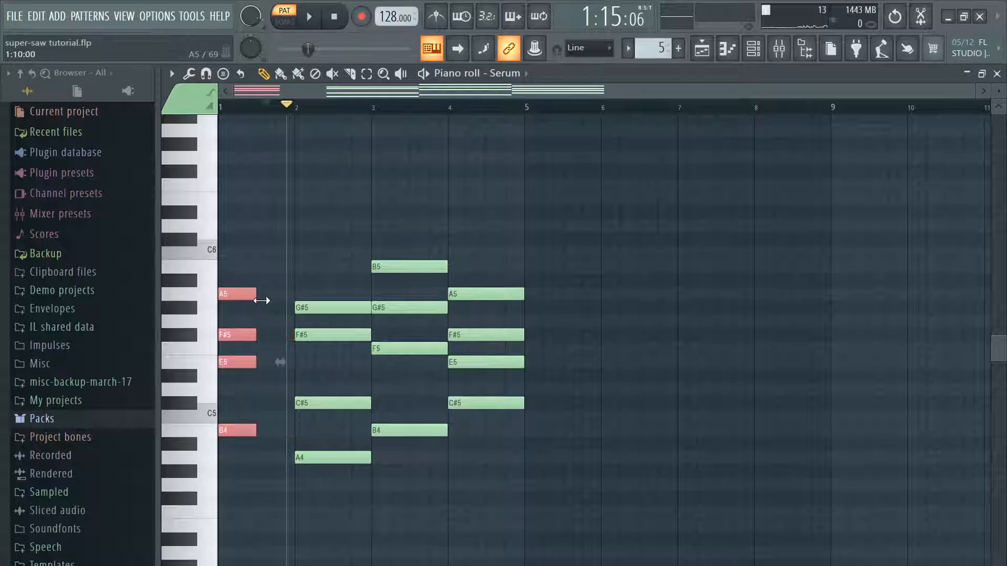
click(331, 275)
Step: Select the second chord's four notes, extend their starts back to the middle of bar 1 and play the pattern
click(366, 74)
drag(334, 165, 319, 518)
click(264, 73)
mouse_move(326, 310)
mouse_down()
mouse_move(287, 310)
mouse_move(379, 309)
mouse_up()
click(321, 18)
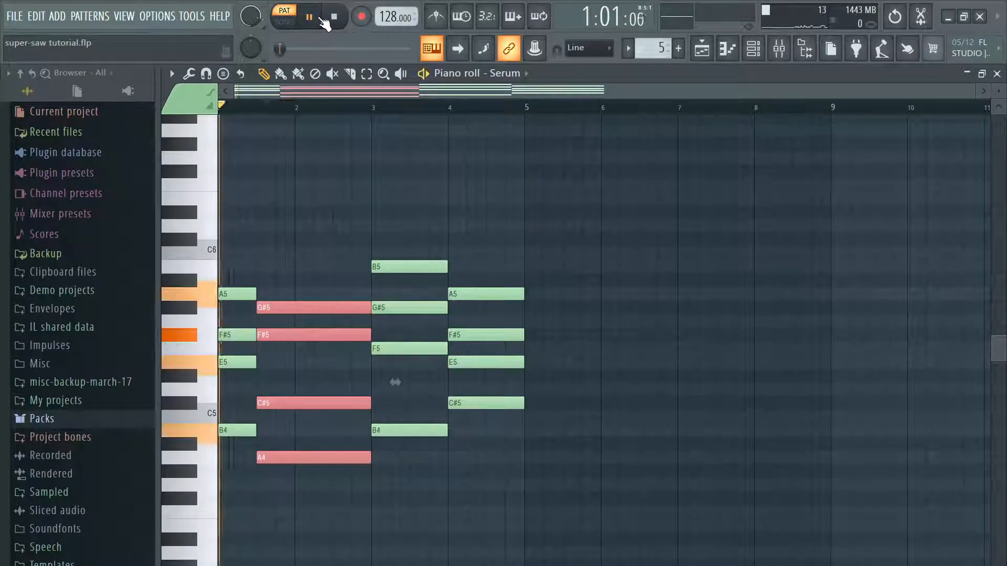
Step: Shorten the second chord's four notes by a quarter bar and shift them to run from the last quarter of bar 1 to bar 3
click(324, 251)
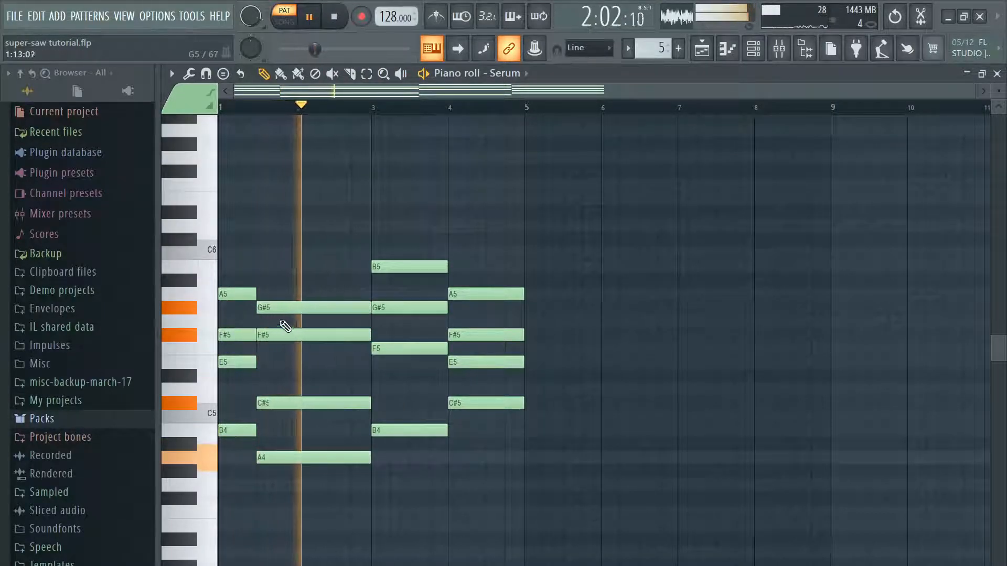
click(366, 74)
drag(369, 269, 331, 504)
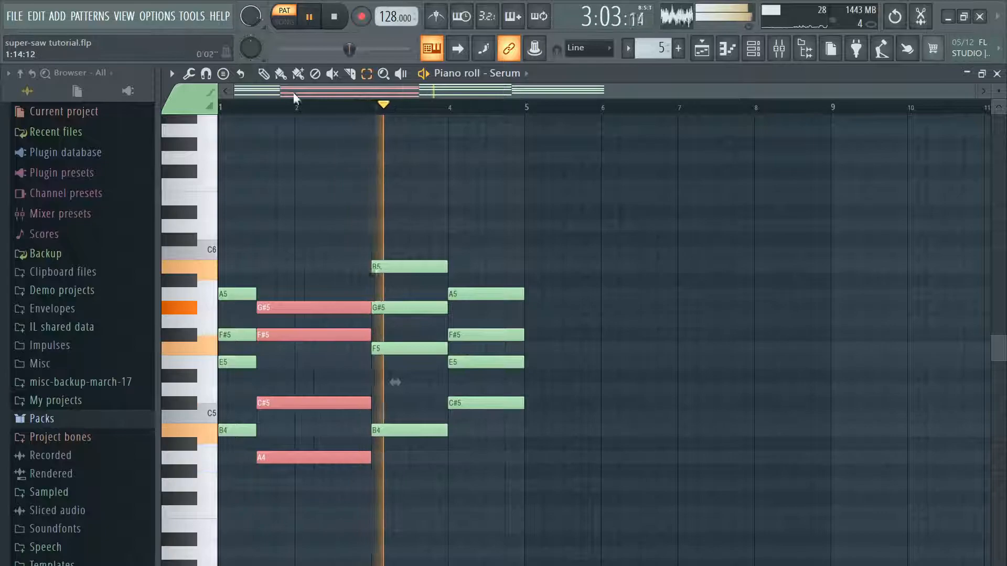
click(264, 74)
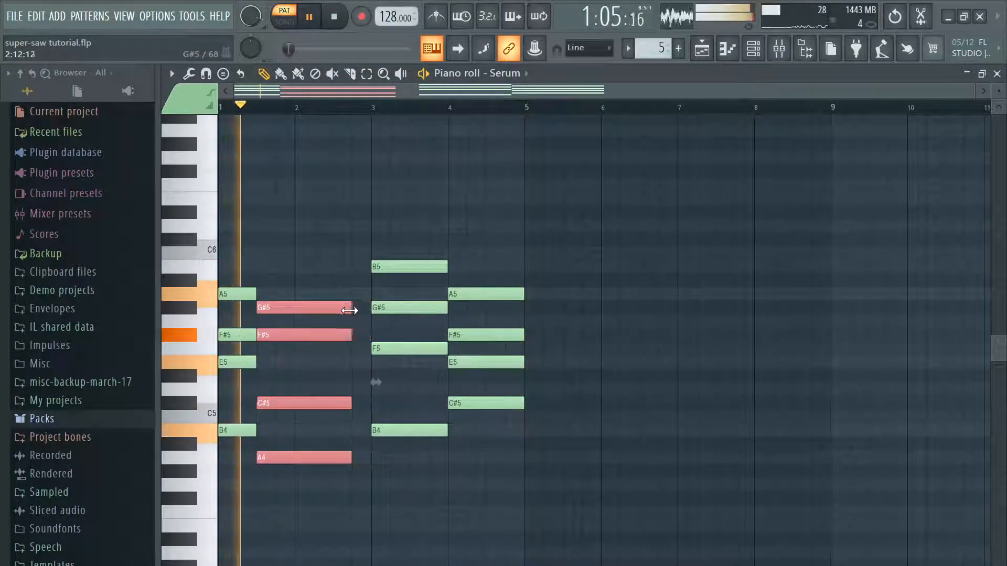
drag(339, 310, 353, 311)
key(ctrl+d)
Step: Select the first chord's four notes and lengthen them to three quarters of bar 1, meeting the second chord
click(371, 74)
drag(252, 235, 216, 455)
click(264, 74)
drag(256, 293, 275, 295)
key(ctrl+d)
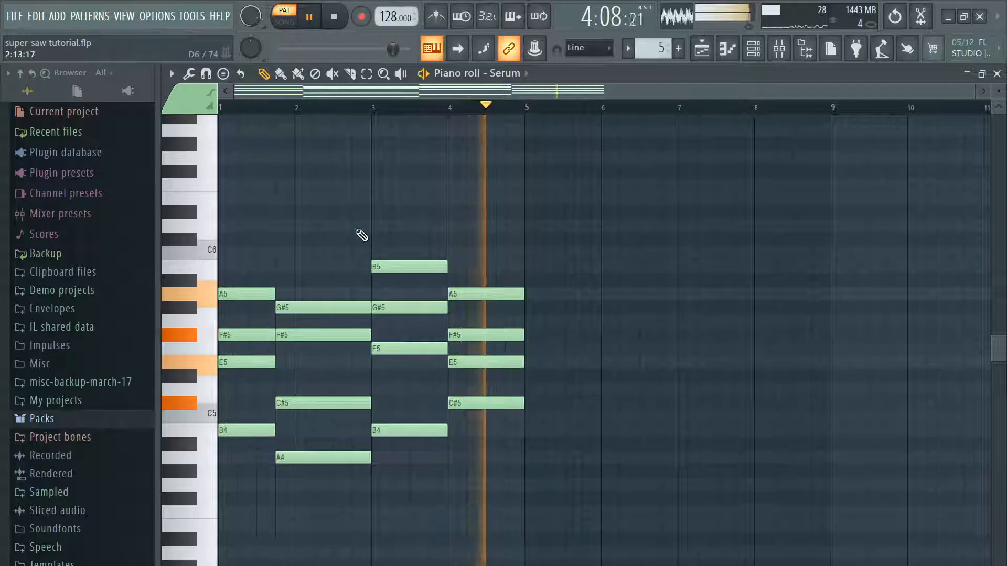
Step: Set the project tempo to 160 BPM and save the project
click(16, 19)
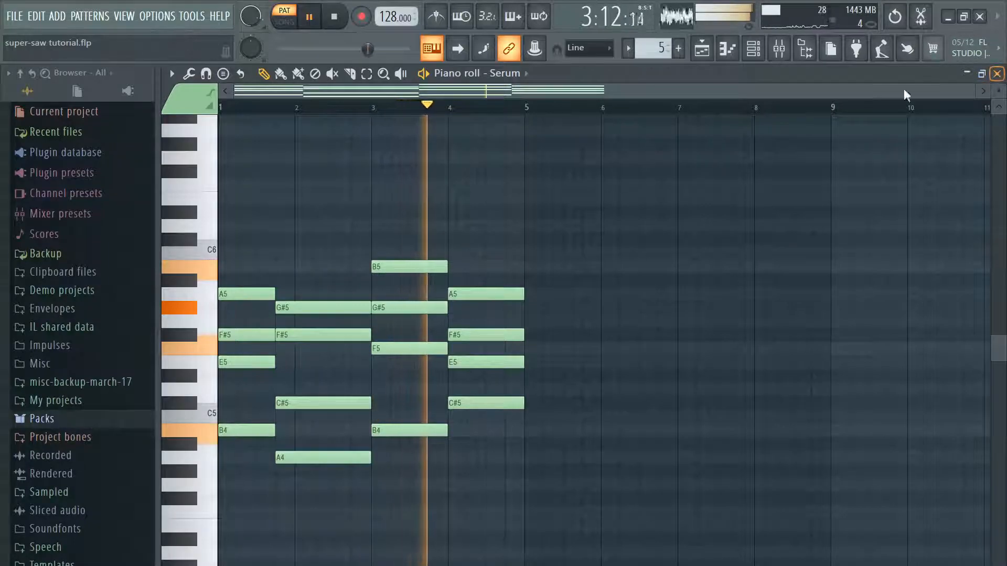
mouse_move(388, 17)
mouse_down()
mouse_move(388, 3)
mouse_move(395, 29)
mouse_up()
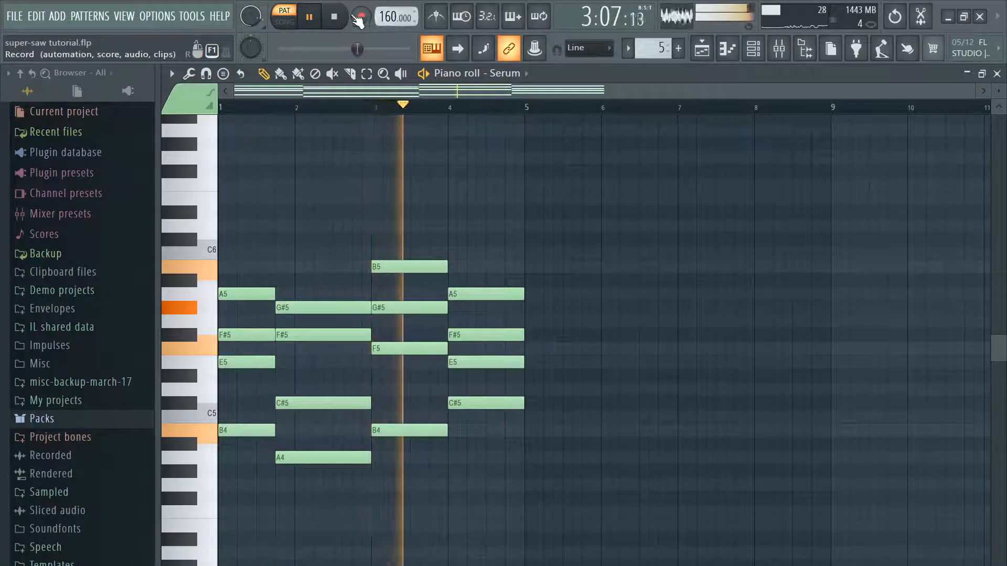
key(space)
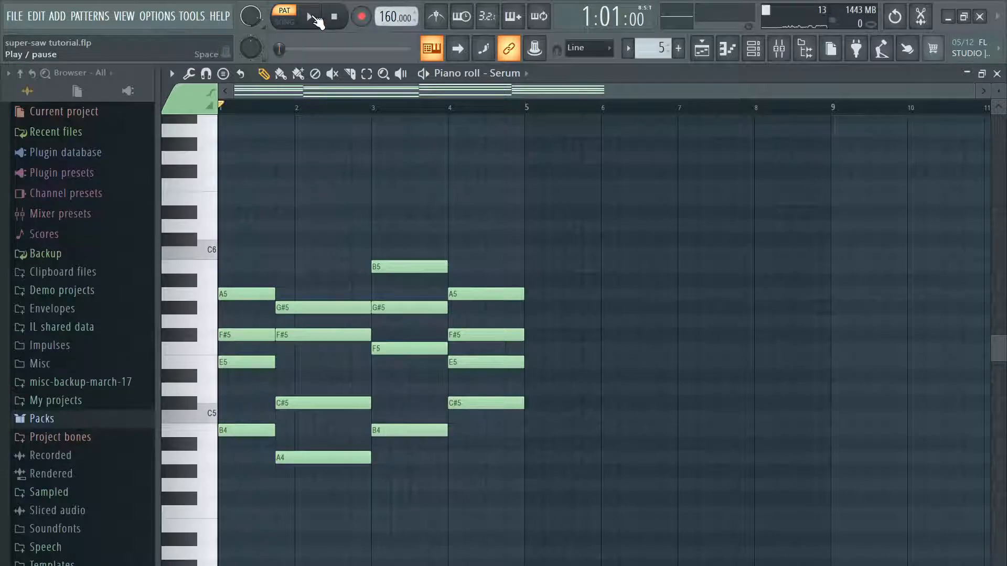
click(18, 19)
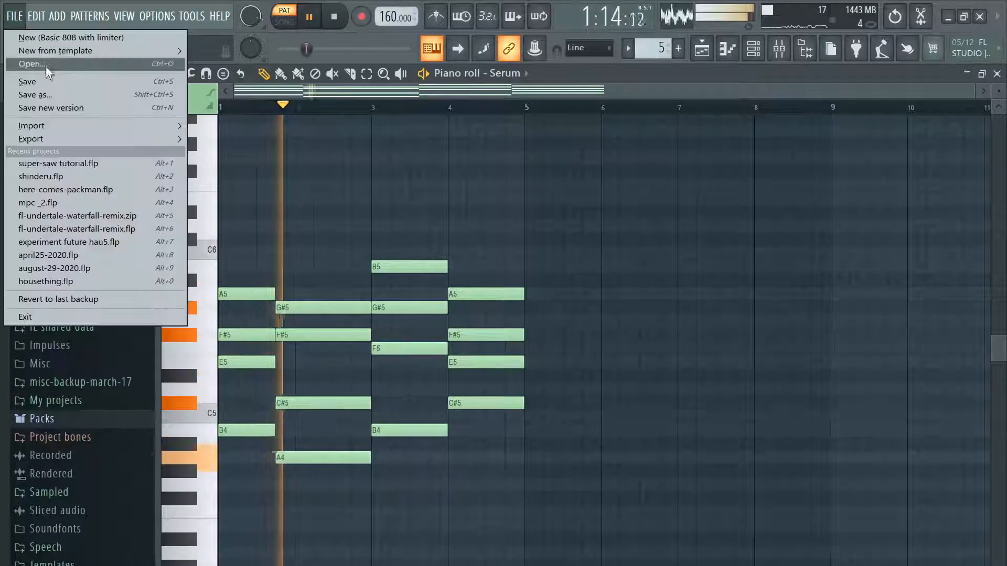
click(46, 80)
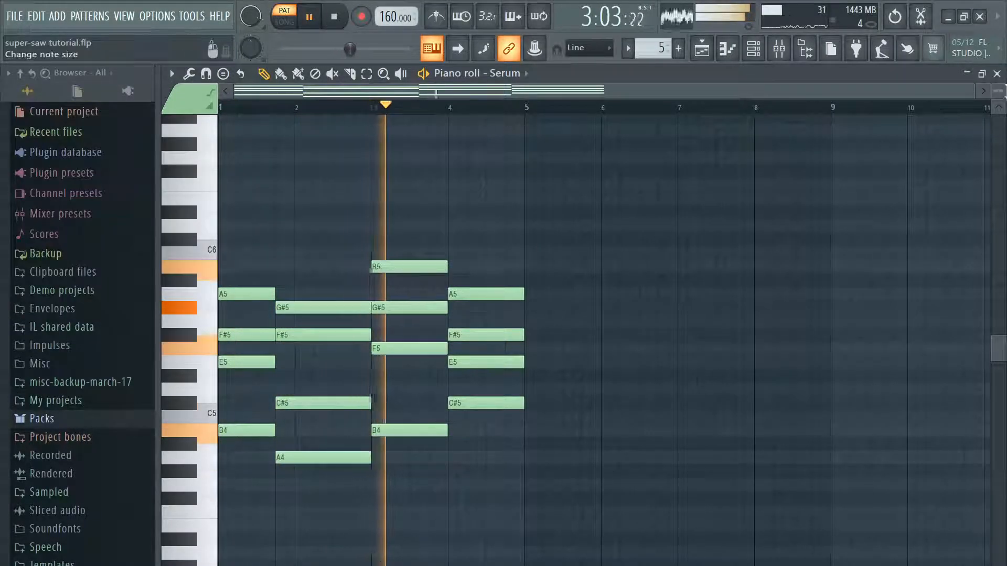
Step: In the Serum channel, modulate oscillator A's level with LFO 1 at a level of 20% and set the LFO rate to 1/8
click(997, 74)
click(329, 211)
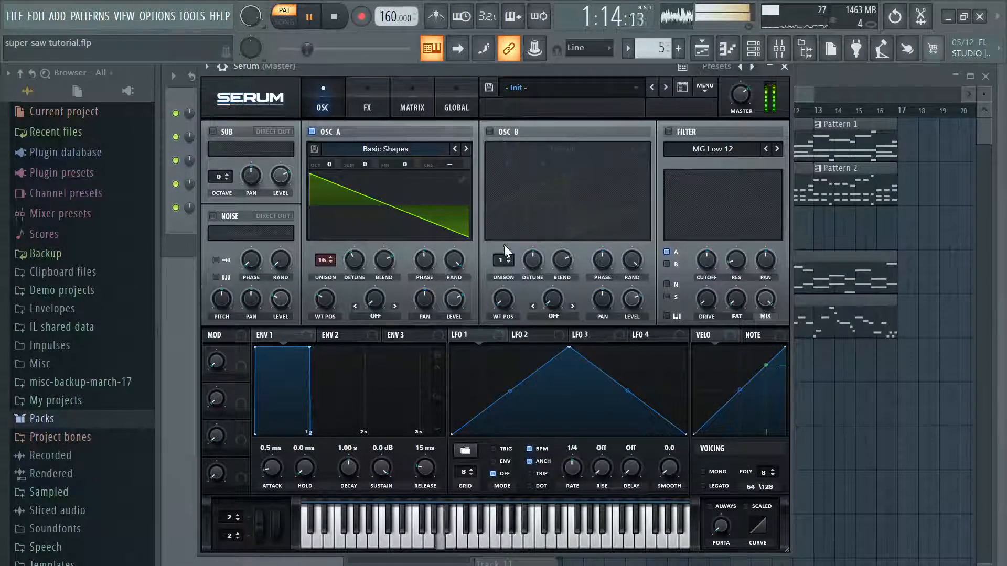
click(496, 132)
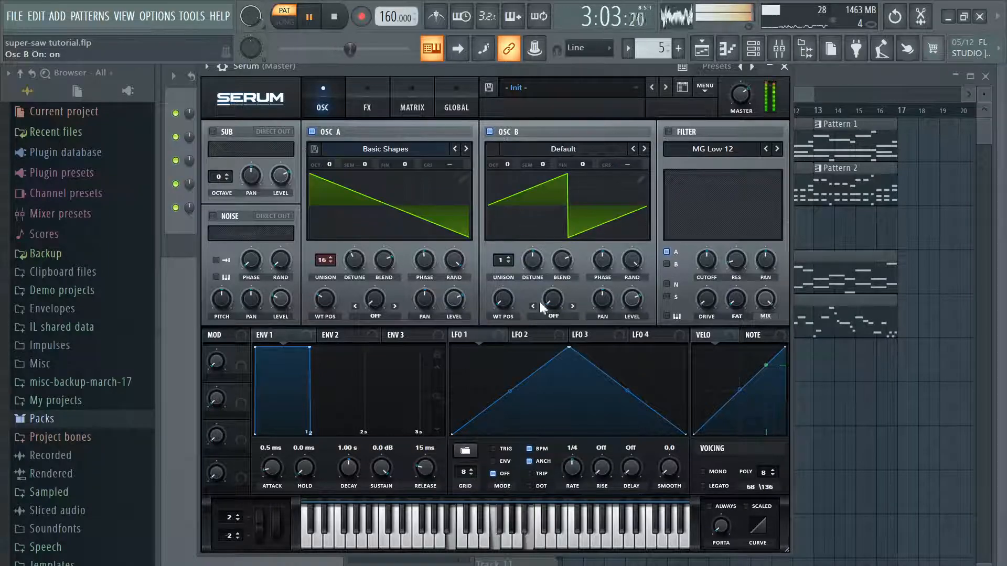
click(492, 131)
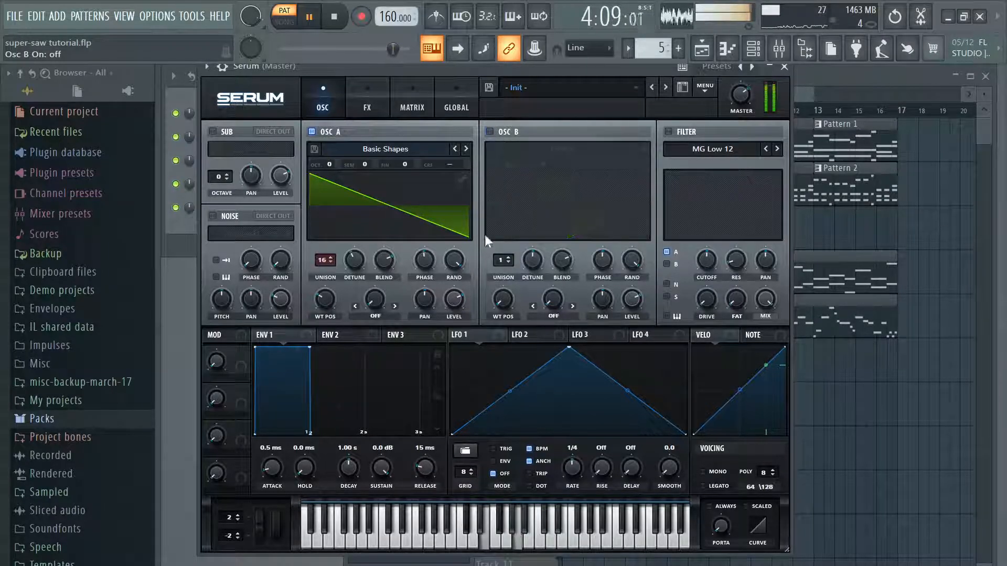
drag(442, 326, 454, 290)
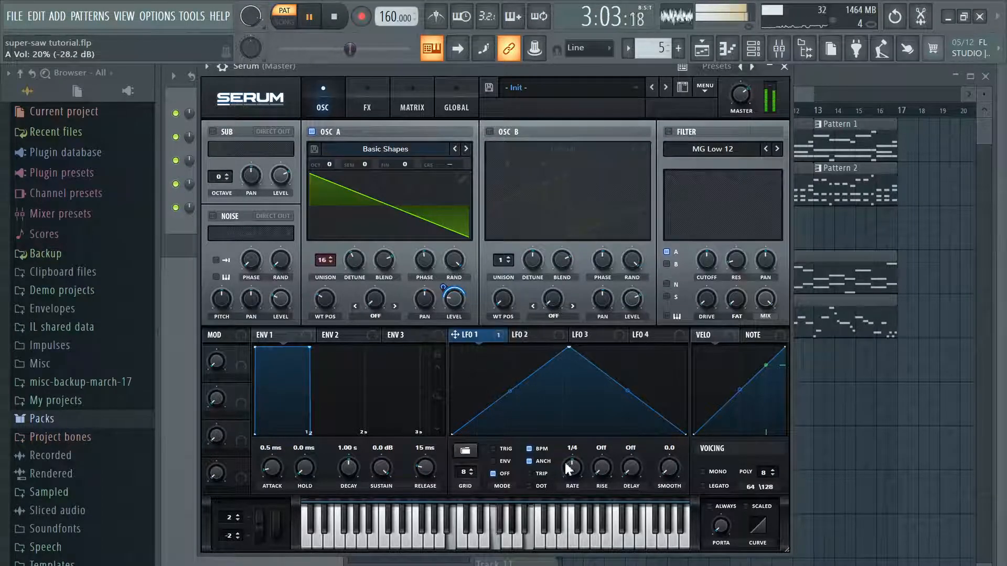
drag(569, 471, 576, 468)
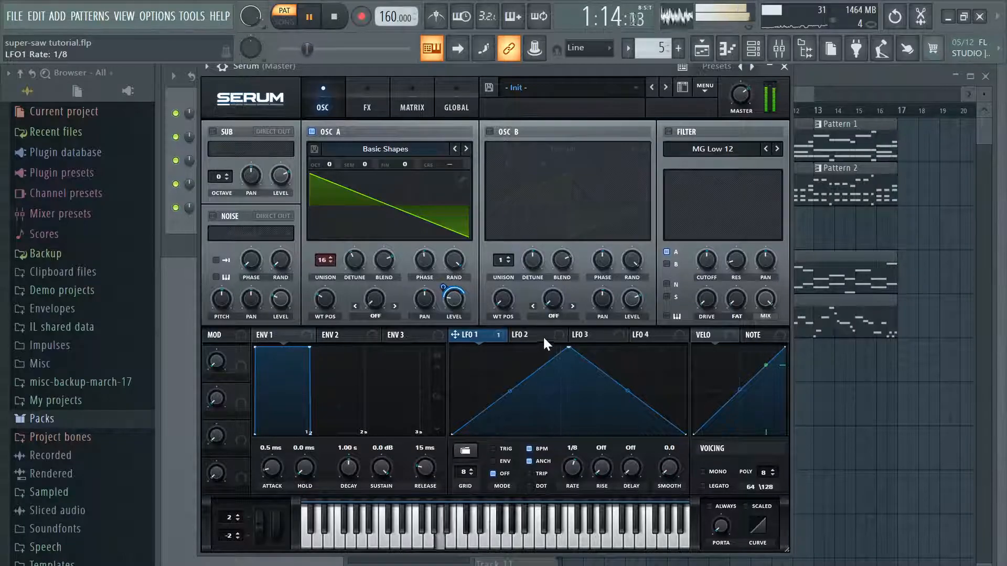
Step: Return to Serum's piano roll and shorten the third chord's four notes to three quarters of bar 3
click(785, 67)
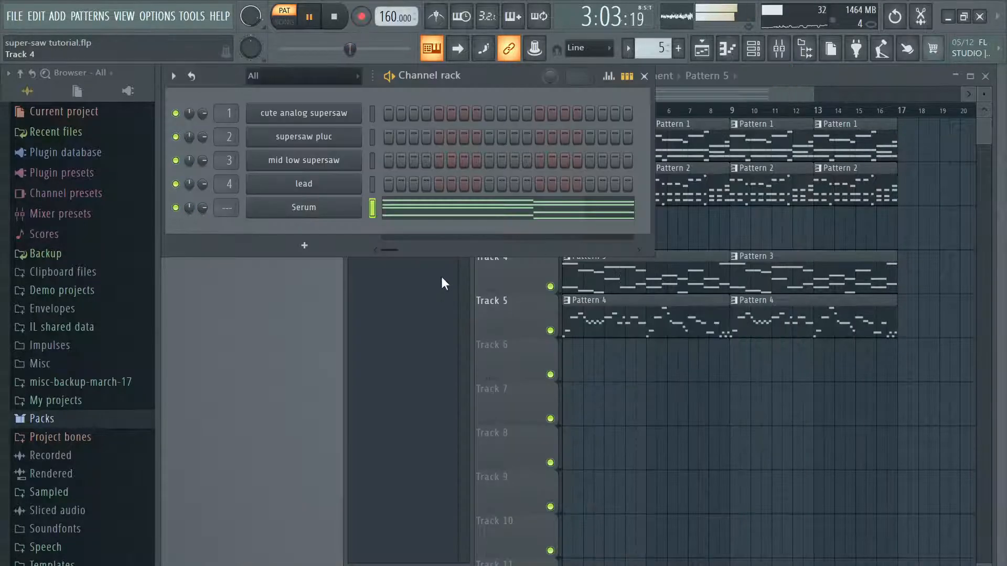
click(486, 207)
click(366, 75)
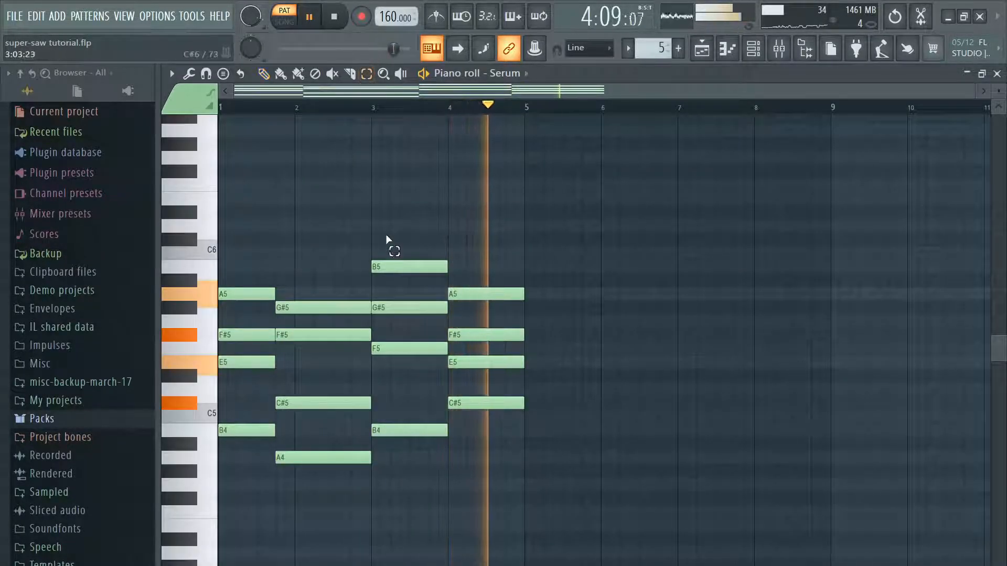
drag(365, 239, 450, 486)
drag(449, 265, 427, 267)
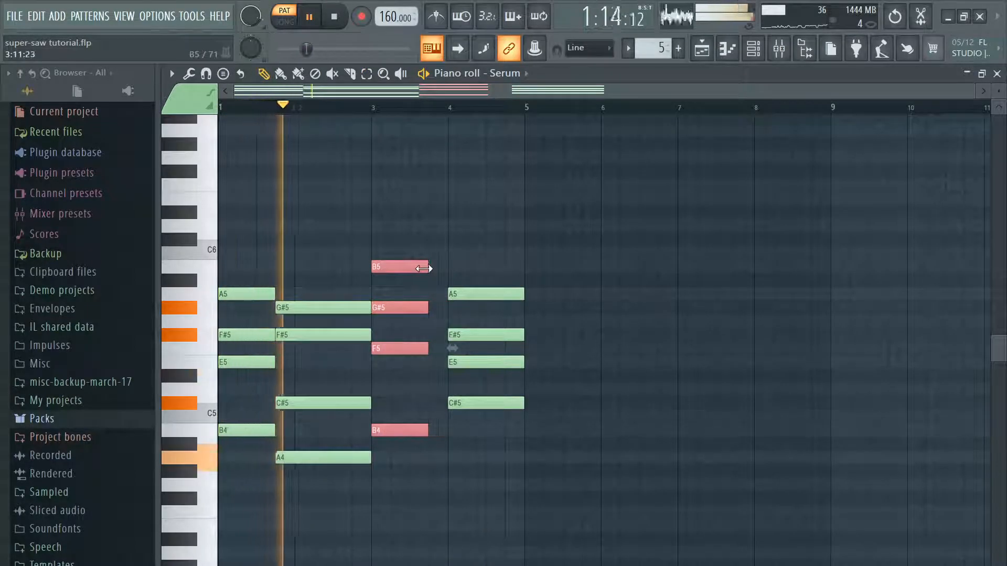
click(520, 261)
Step: Select the second chord's four notes and shorten them to end just past the middle of bar 2
click(368, 77)
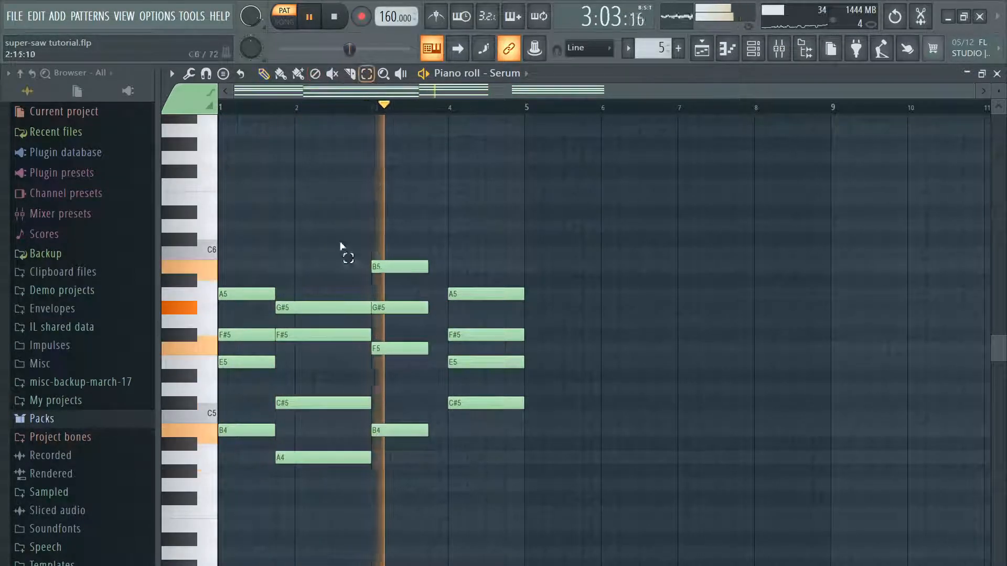
drag(343, 236, 320, 479)
click(263, 74)
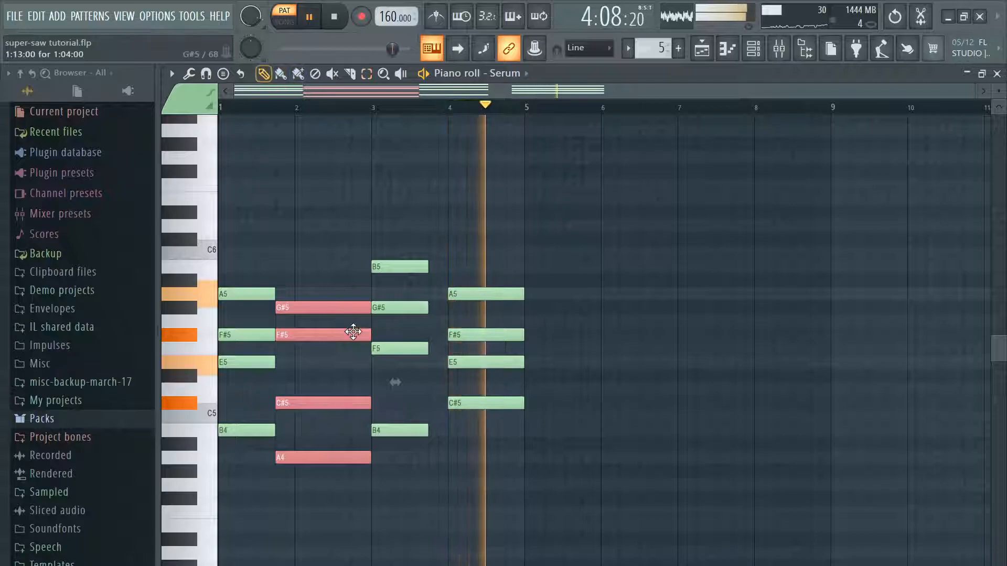
click(371, 310)
click(368, 75)
drag(311, 274, 300, 479)
click(264, 74)
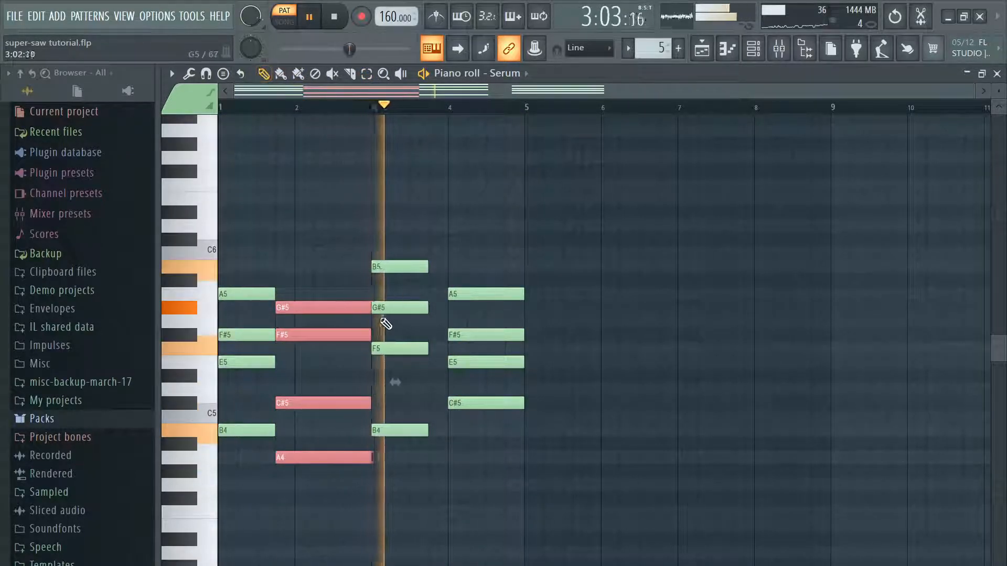
drag(366, 310, 341, 308)
click(353, 270)
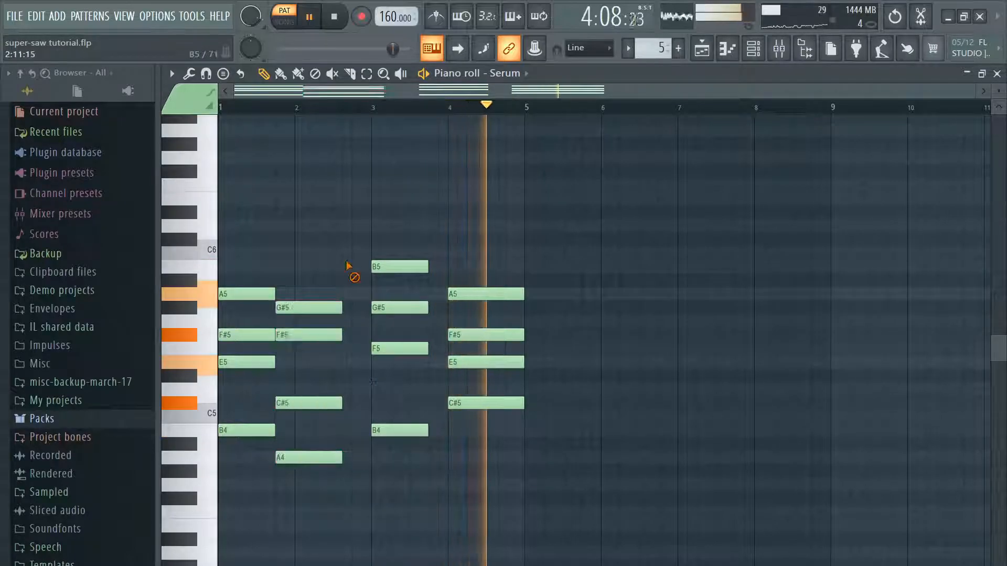
Step: Select the third chord's four notes and lengthen them to fill the whole of bar 3
drag(404, 233, 417, 420)
click(266, 74)
drag(426, 267, 448, 267)
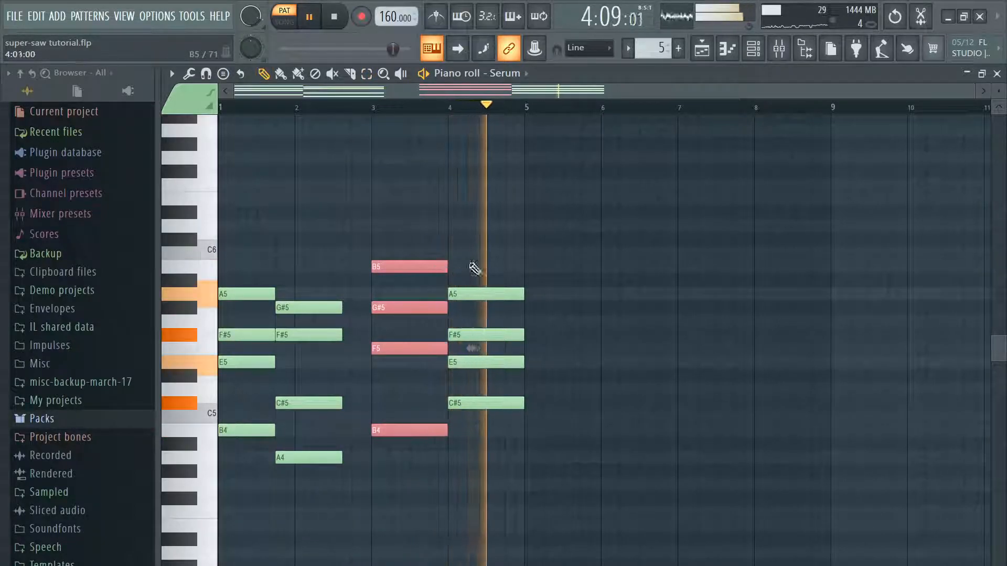
ctrl+click(462, 270)
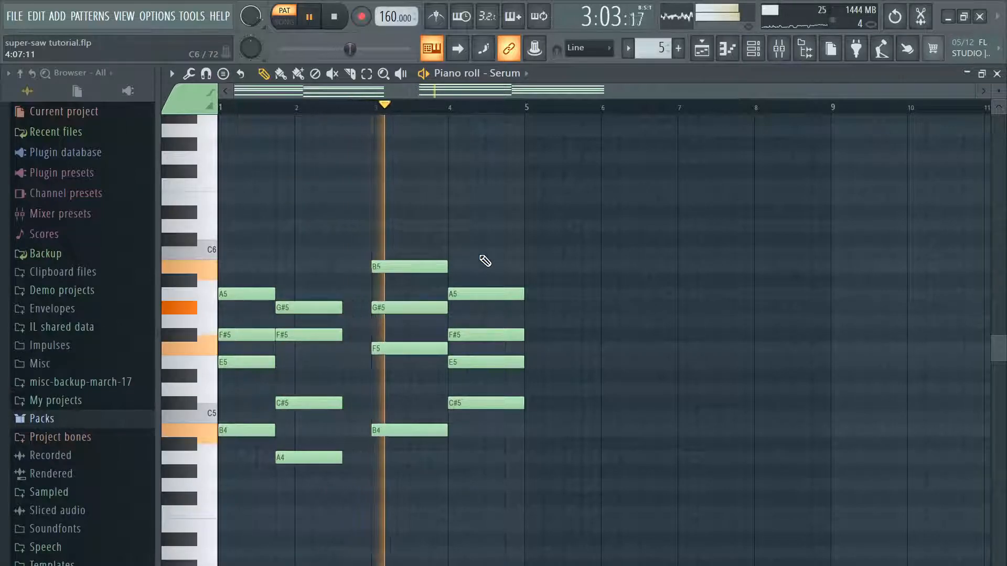
click(997, 73)
click(345, 204)
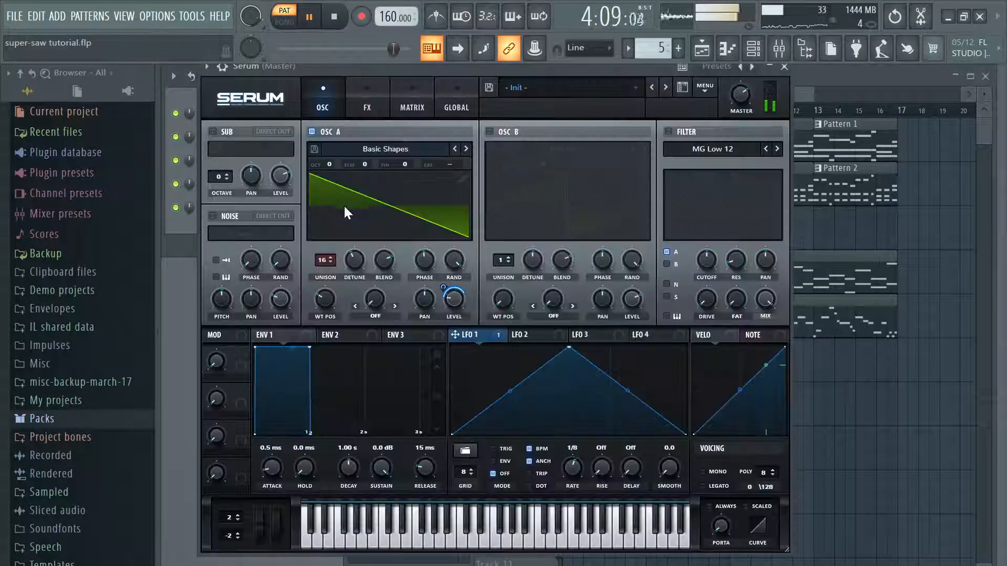
click(784, 71)
click(462, 220)
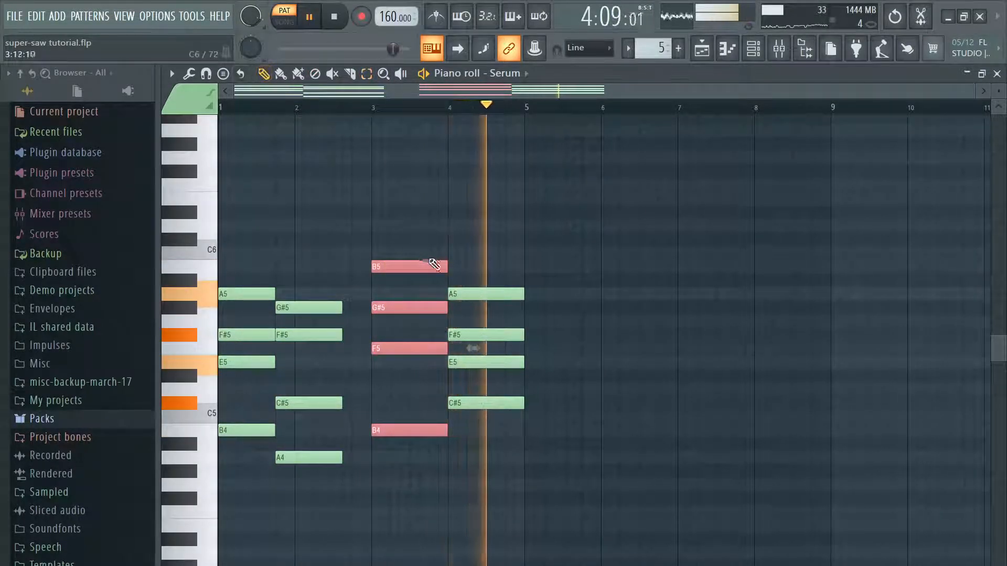
Step: Shorten the third chord to three quarters of bar 3 with the fourth chord's start extended back to meet it, and save the project
drag(445, 267, 424, 270)
drag(483, 206, 492, 509)
drag(491, 294, 524, 294)
click(569, 262)
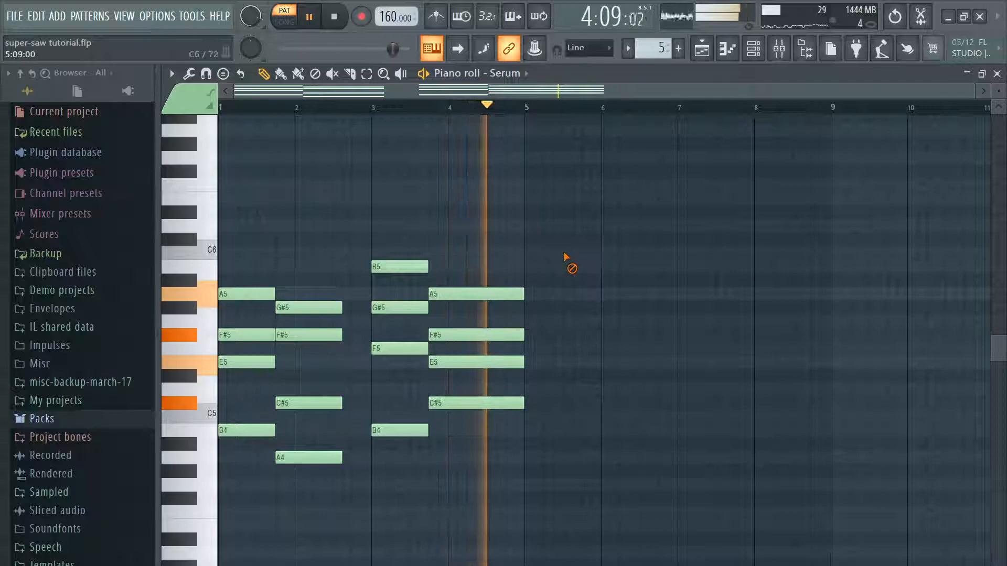
click(16, 17)
click(45, 85)
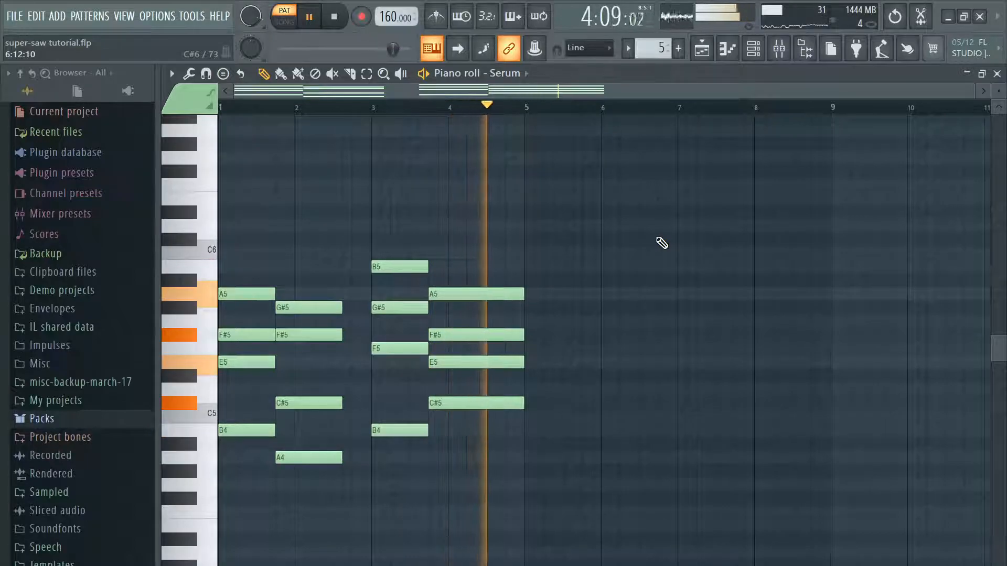
Step: In Serum's effects, enable the reverb with its mix at 41%, leaving the compressor switched off
click(997, 73)
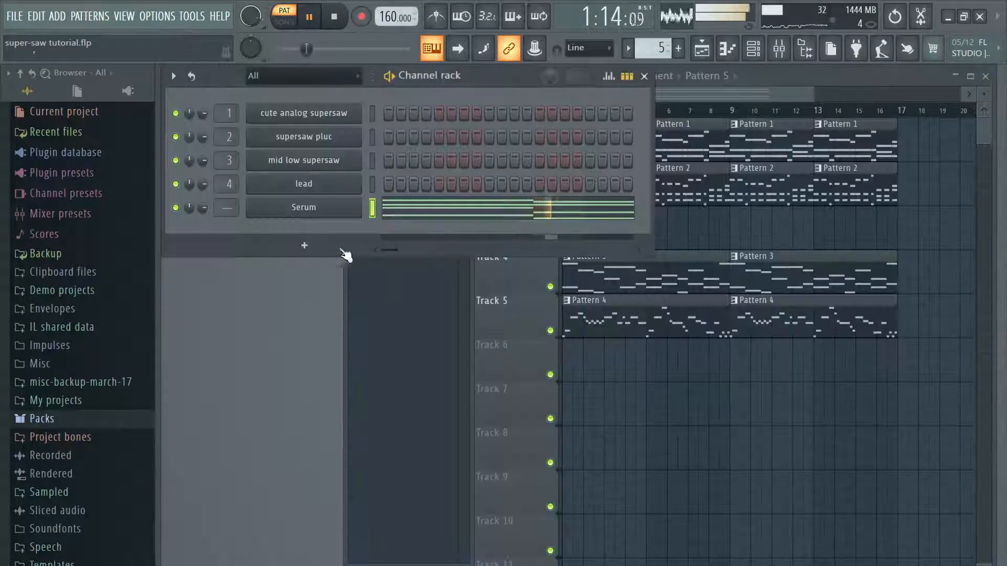
click(309, 190)
click(798, 76)
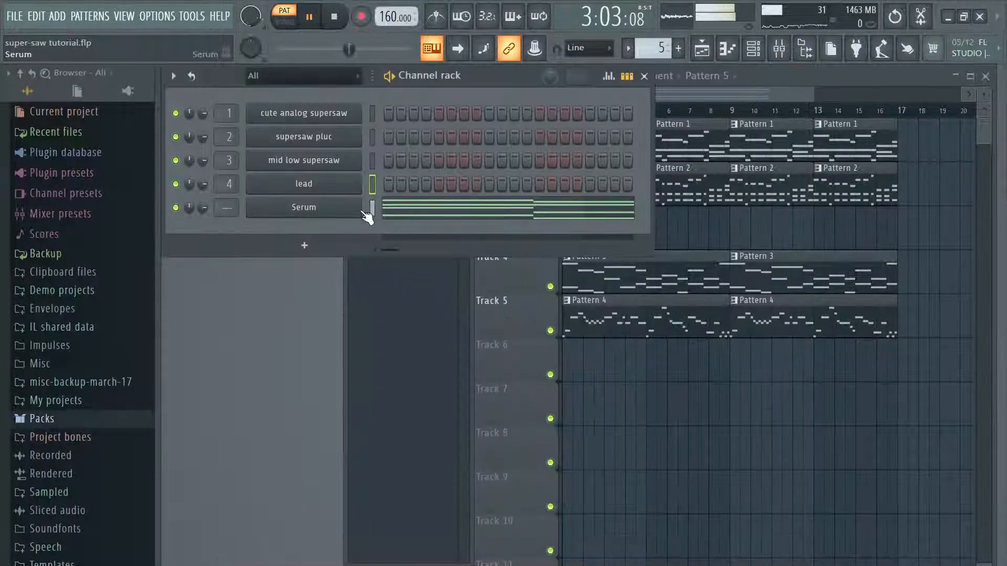
click(354, 211)
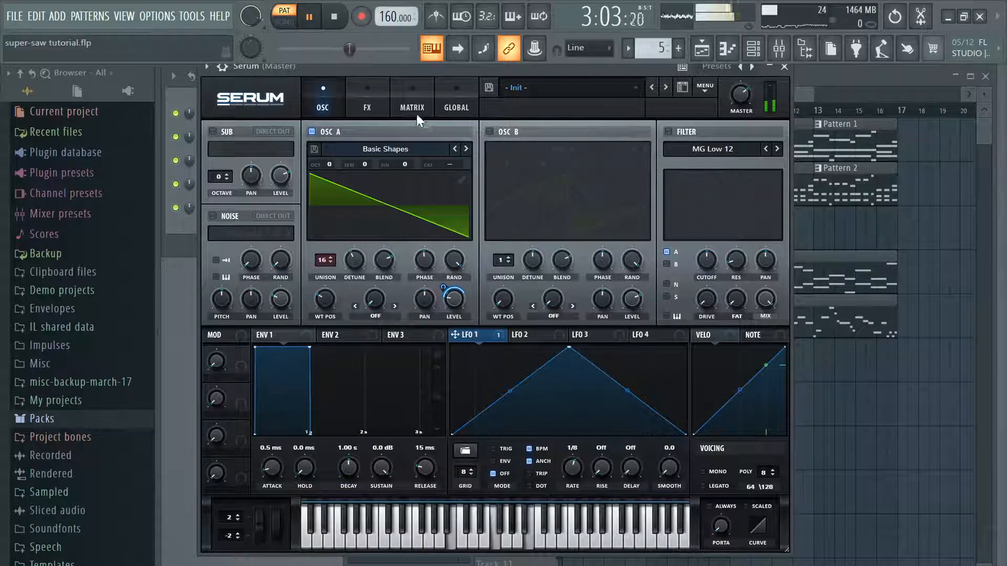
click(368, 102)
click(216, 250)
click(216, 271)
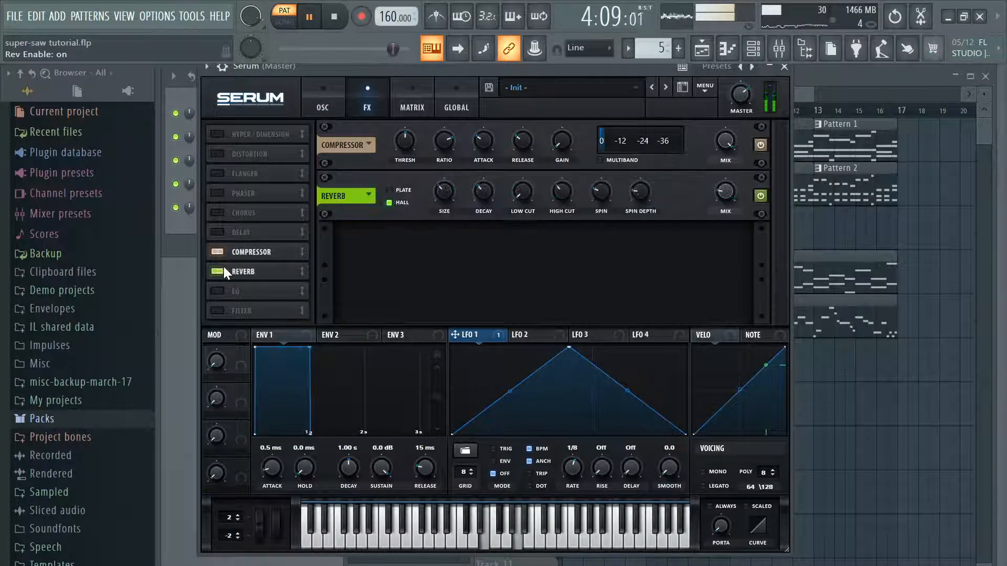
click(216, 252)
drag(736, 131, 737, 126)
Step: Lower oscillator A's level and enable an MG Low 6 filter for oscillators A and B, its 821 Hz cutoff modulated by LFO 1
click(322, 104)
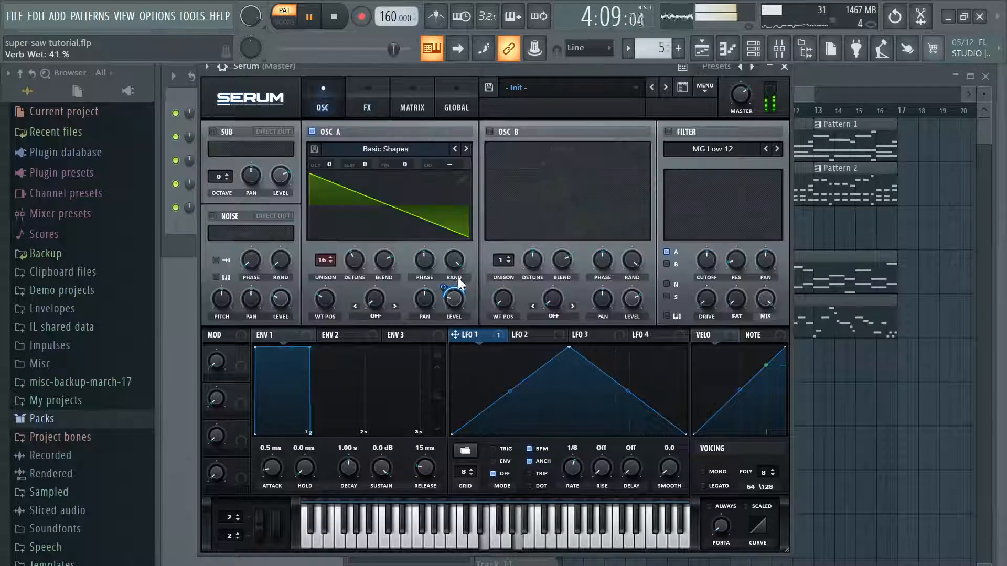
drag(455, 303, 449, 309)
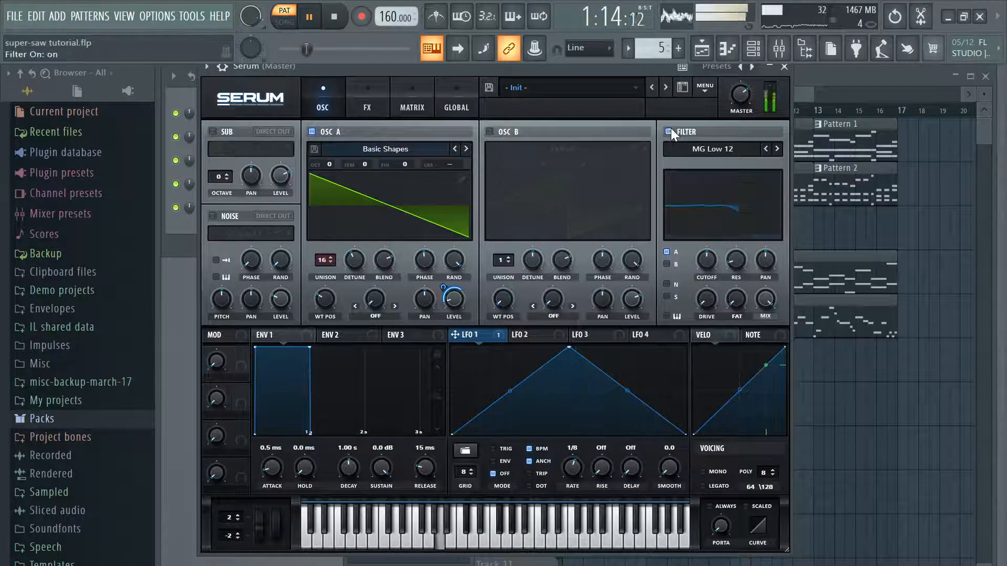
mouse_move(706, 259)
mouse_down()
mouse_move(719, 251)
mouse_move(704, 264)
mouse_move(710, 251)
mouse_up()
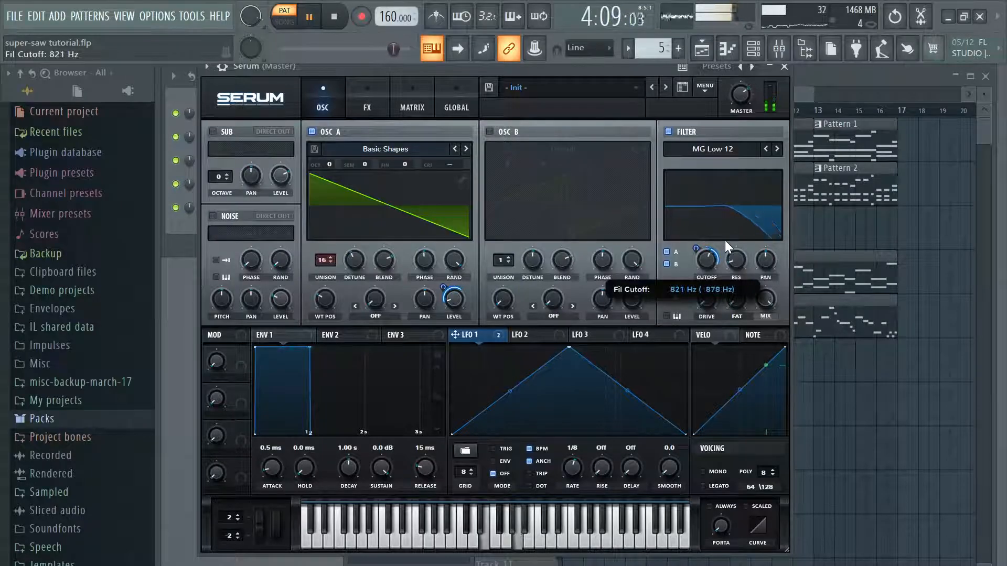
click(751, 146)
mouse_move(735, 163)
click(800, 162)
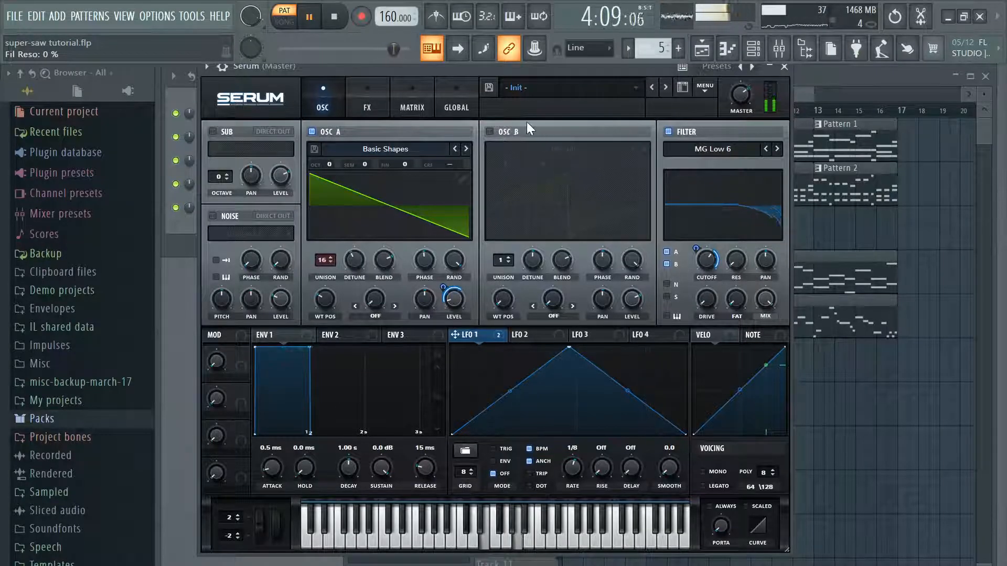
Step: Close Serum and add the 909 Kick sample from the Drums pack's Kicks folder as a new channel
click(565, 211)
click(490, 132)
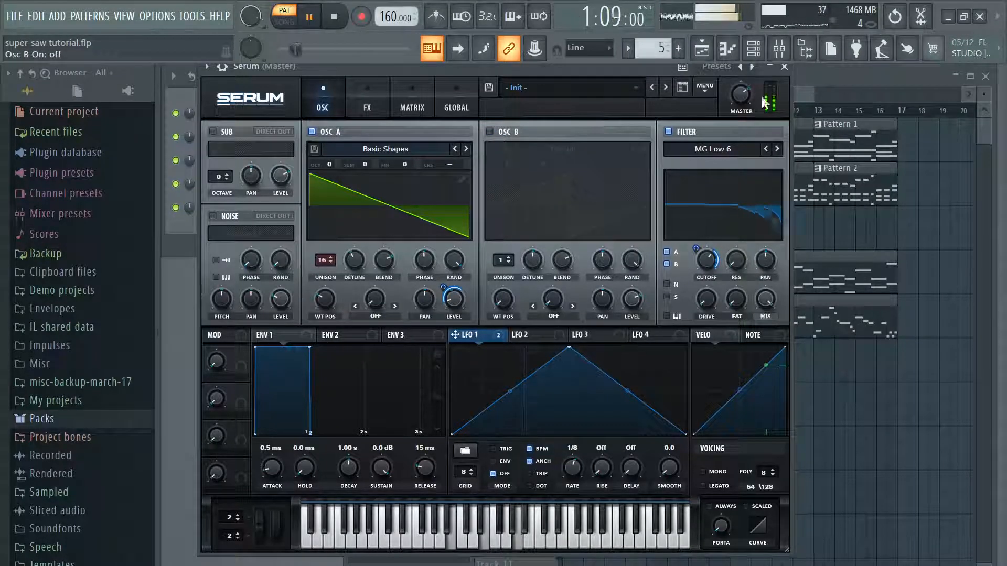
click(791, 72)
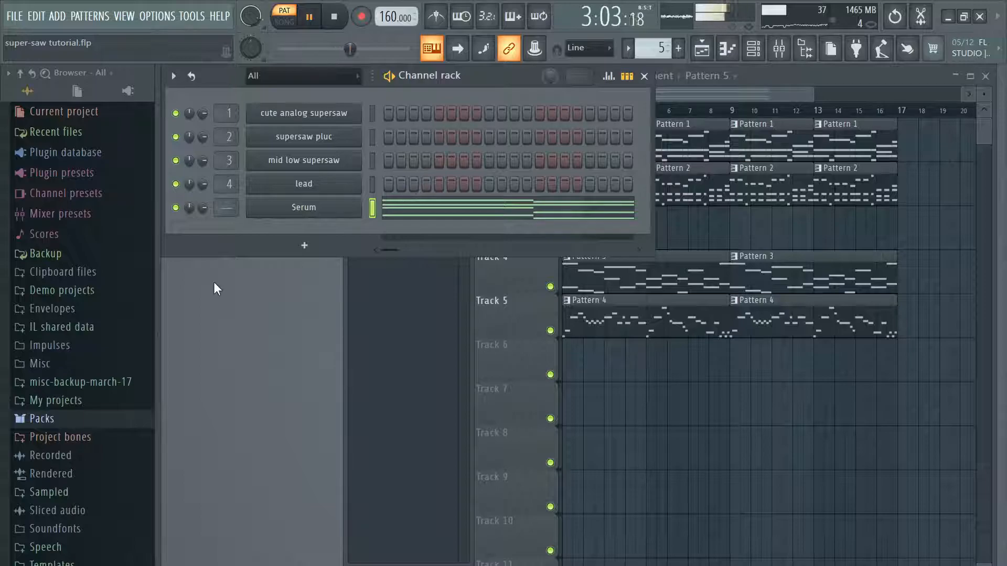
click(78, 419)
click(99, 260)
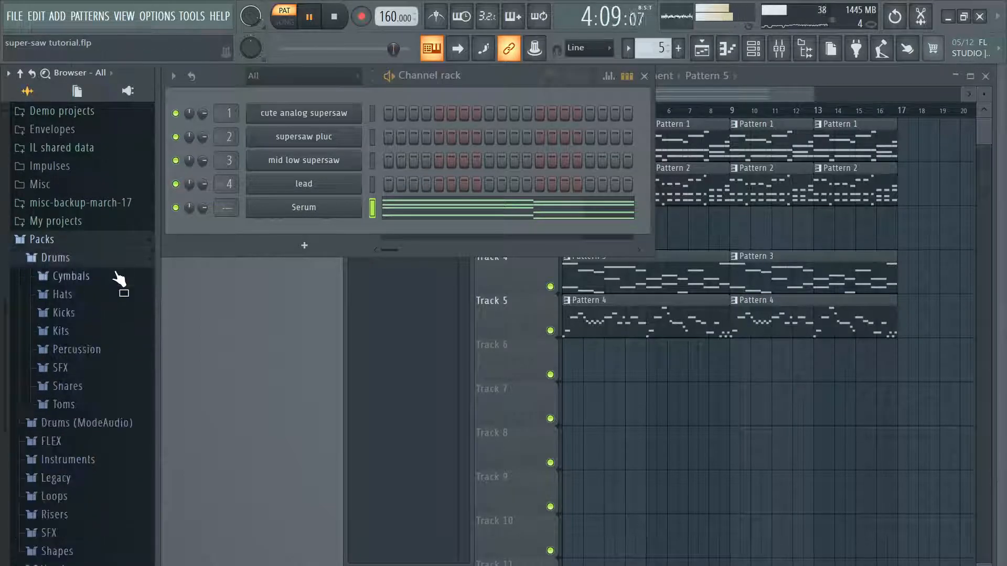
click(64, 313)
click(102, 346)
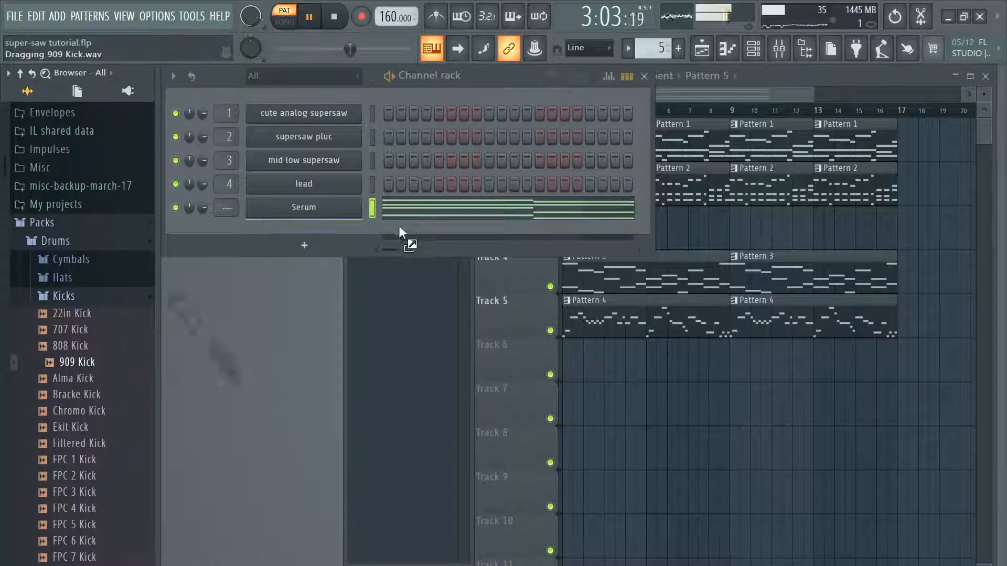
drag(325, 235, 381, 256)
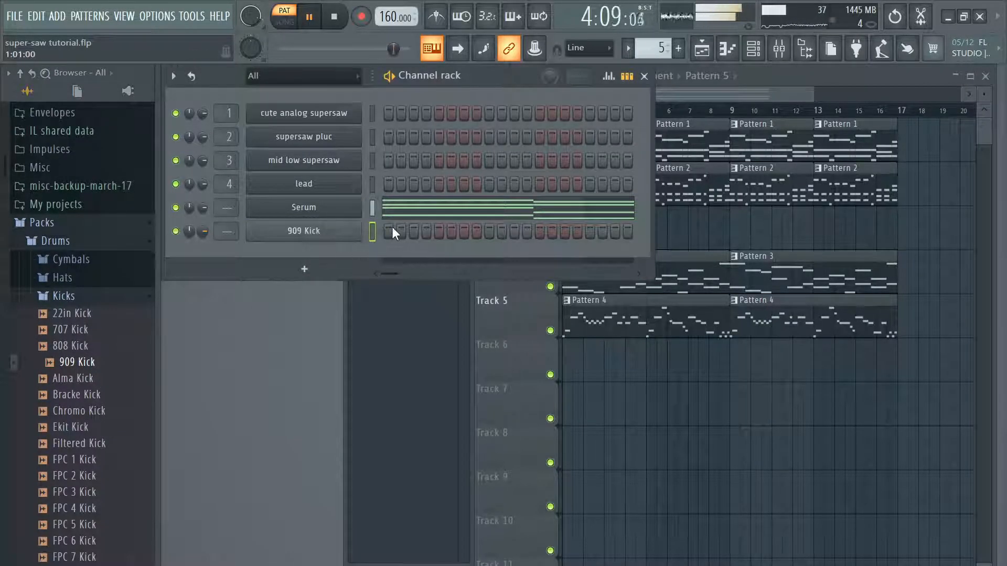
Step: Widen the channel rack and, in the 909 Kick's piano roll, place one-beat C5 kicks on beats 1 and 4 of bar 1
drag(655, 184, 683, 234)
right_click(368, 225)
click(377, 229)
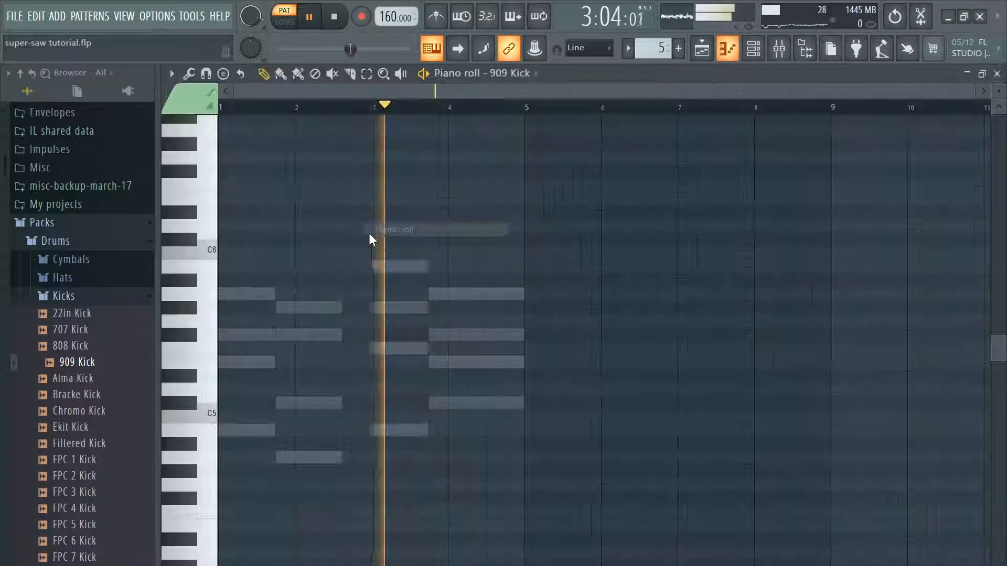
drag(193, 421, 185, 424)
drag(312, 420, 228, 422)
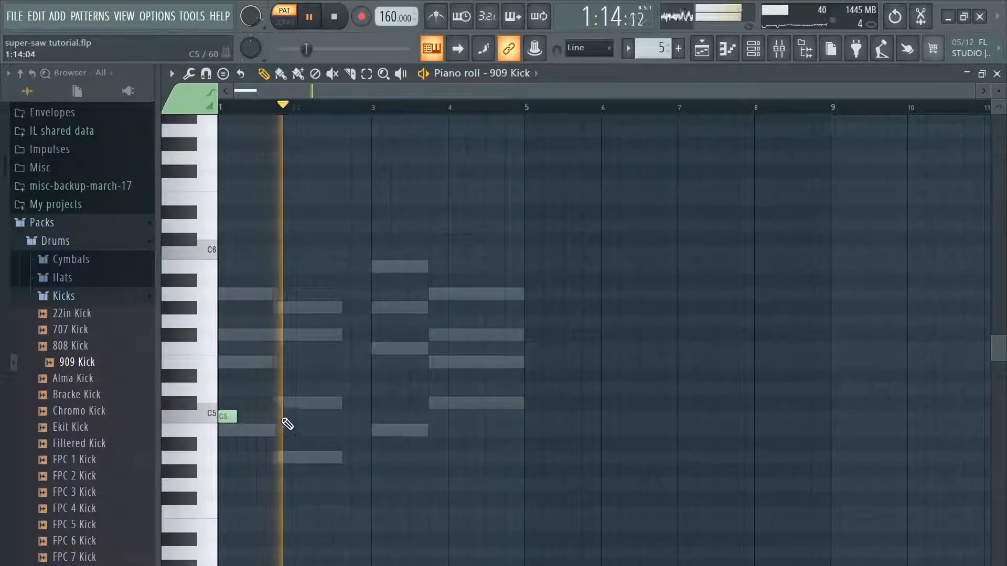
click(310, 415)
drag(310, 415, 281, 417)
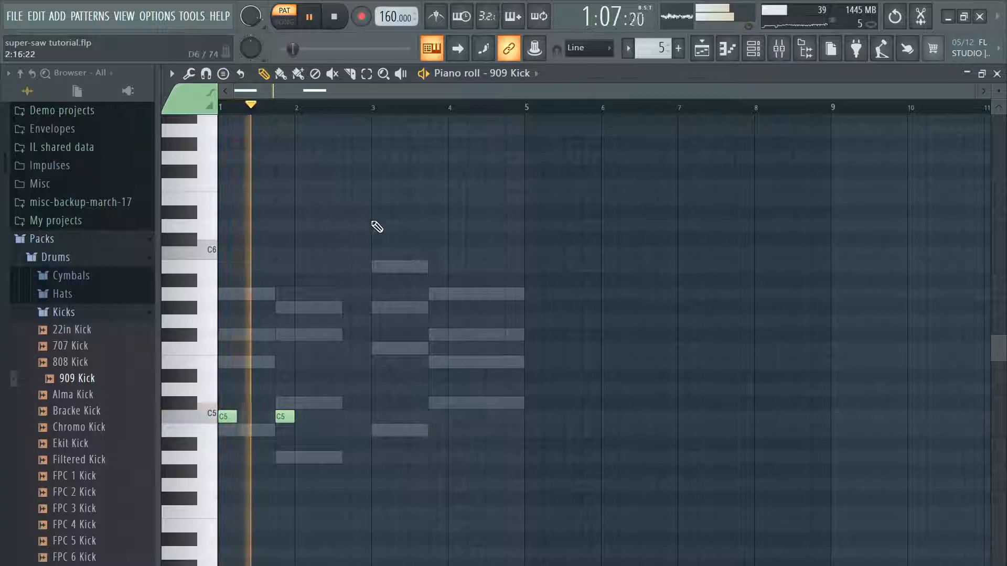
Step: Place one-beat C5 kicks on beat 4 of bar 2 and beat 1 of bar 3, and a half-beat kick on beat 2 of bar 4
click(339, 417)
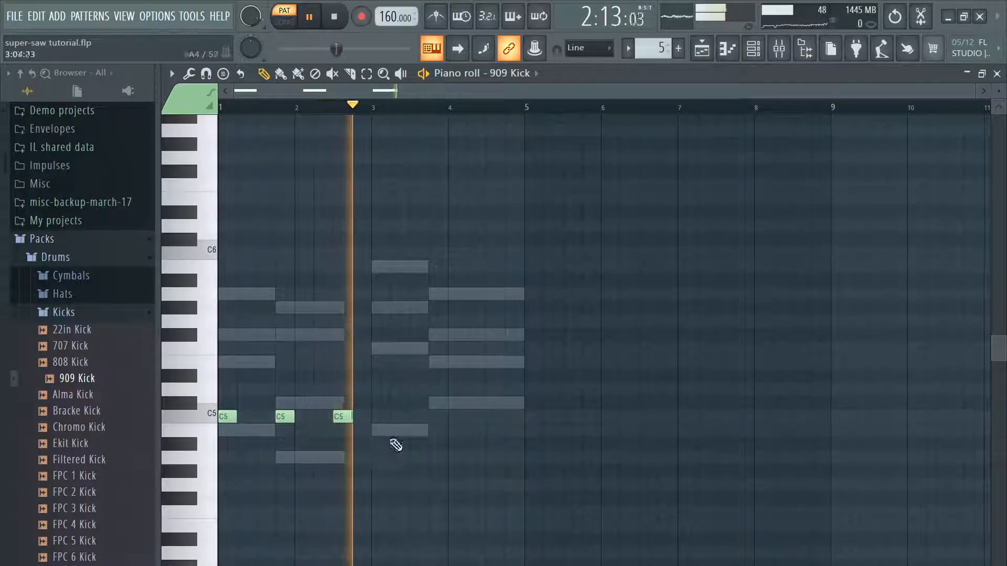
drag(345, 417, 366, 415)
click(380, 416)
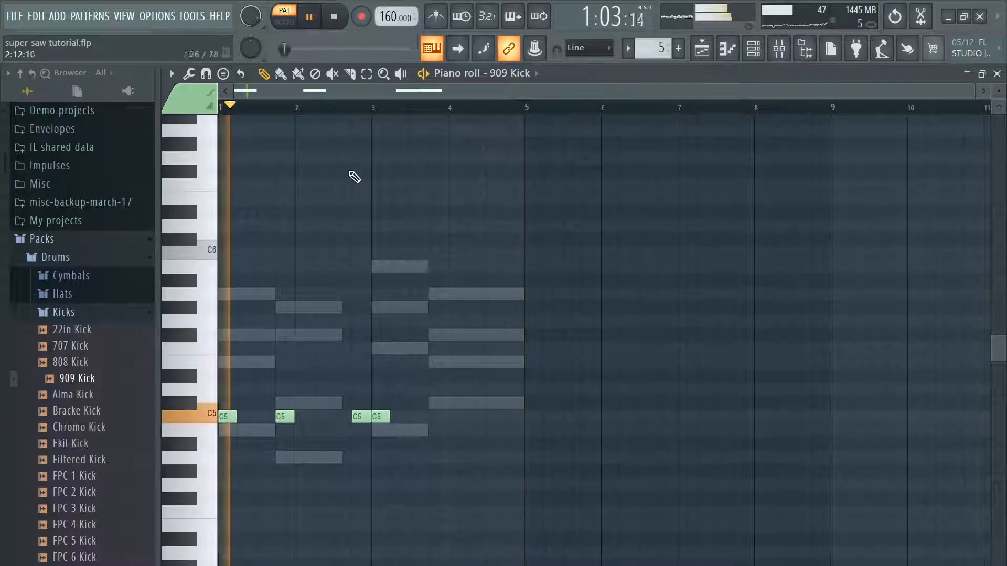
click(472, 417)
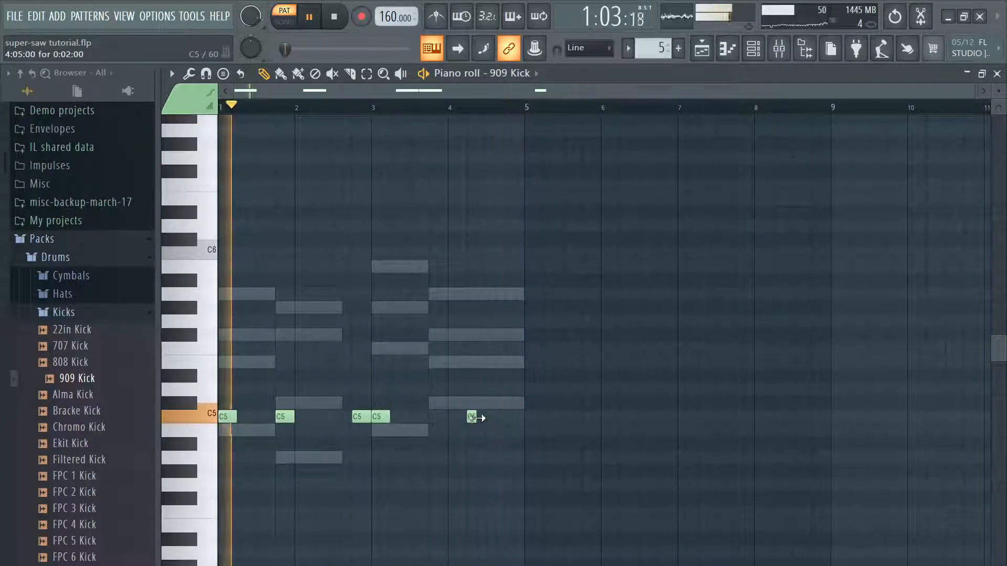
Step: Audition snare samples in the Drums pack and add the 909 Snare as a new channel
click(99, 314)
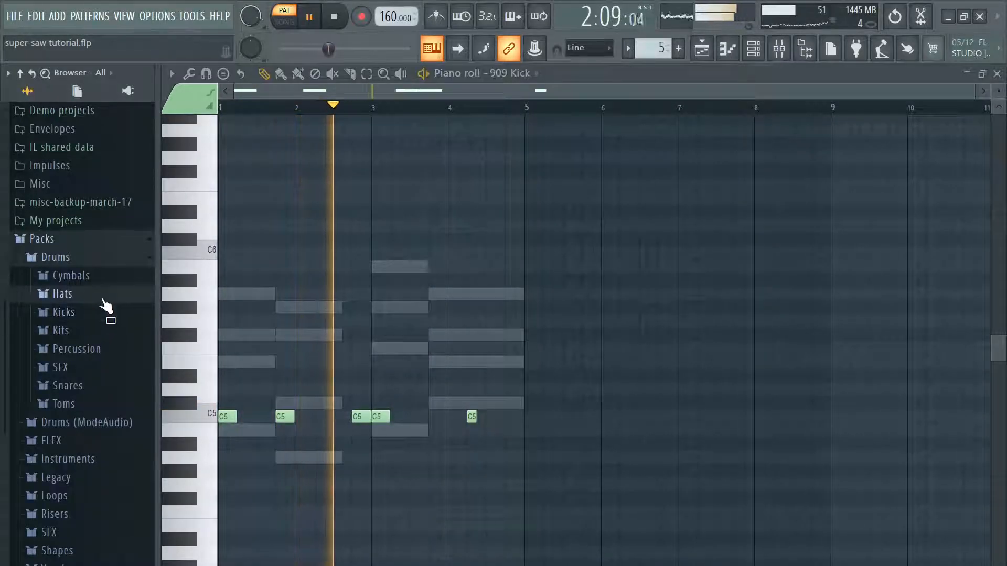
click(104, 300)
click(106, 152)
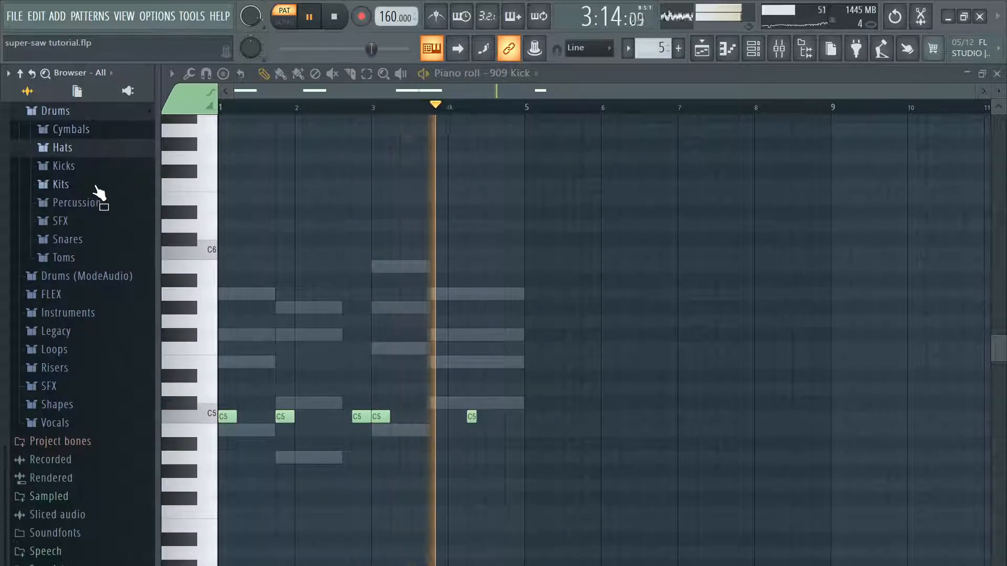
click(119, 258)
click(119, 258)
click(112, 239)
click(101, 257)
click(99, 273)
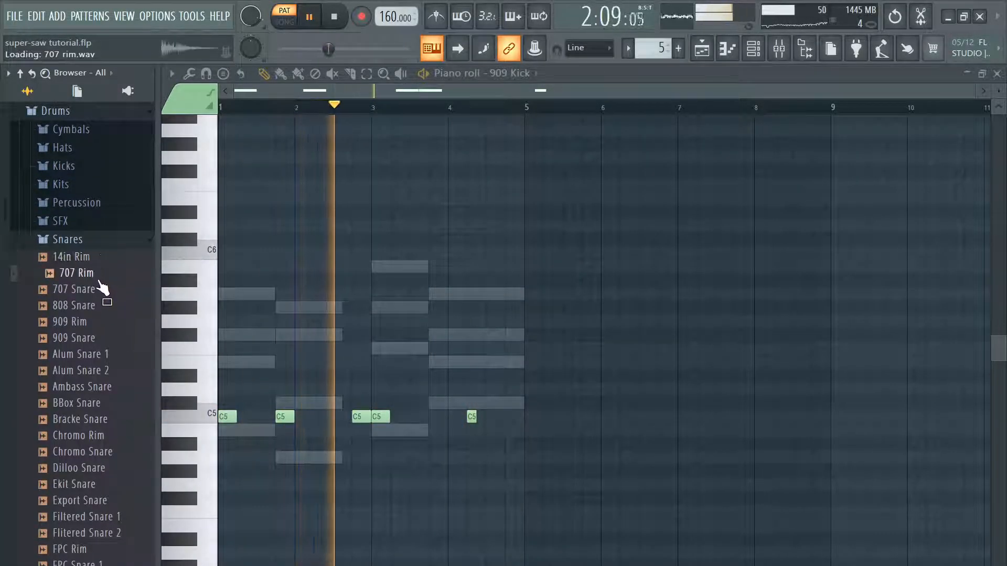
click(107, 306)
key(F6)
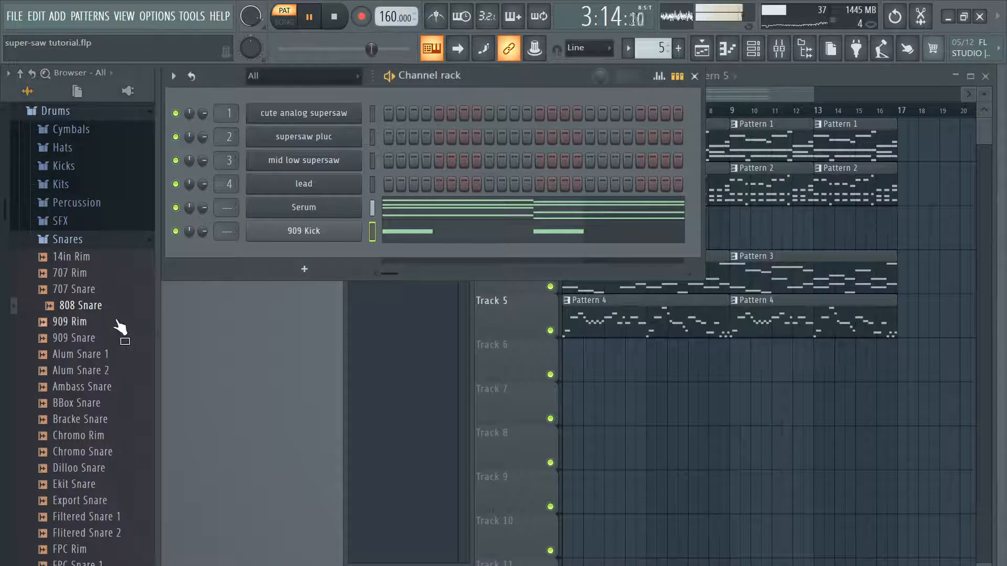
drag(350, 244, 331, 260)
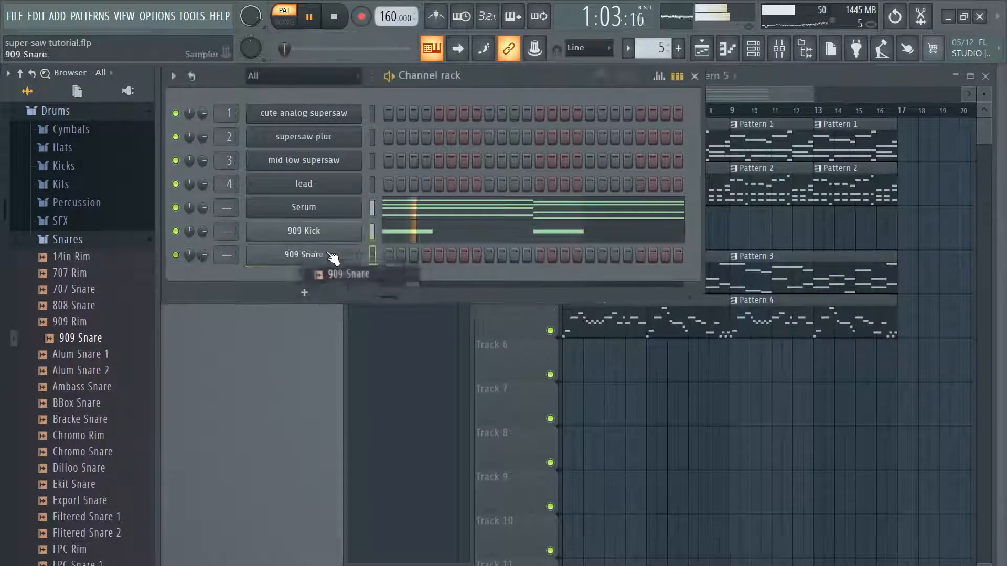
Step: In the 909 Snare's piano roll, place a half-beat C5 hit on beat 3 of each of the four bars
right_click(322, 255)
click(407, 254)
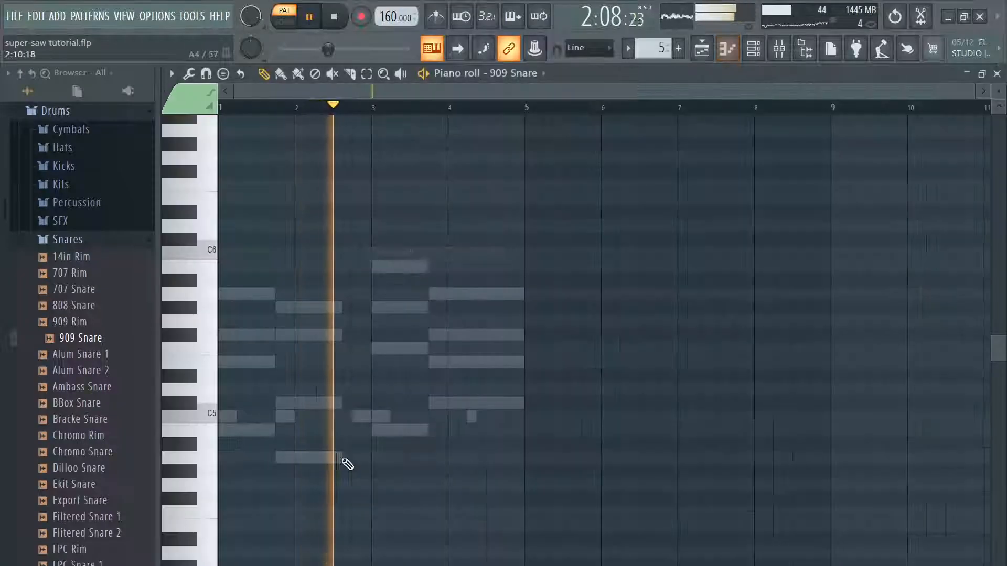
click(260, 417)
click(333, 17)
click(337, 418)
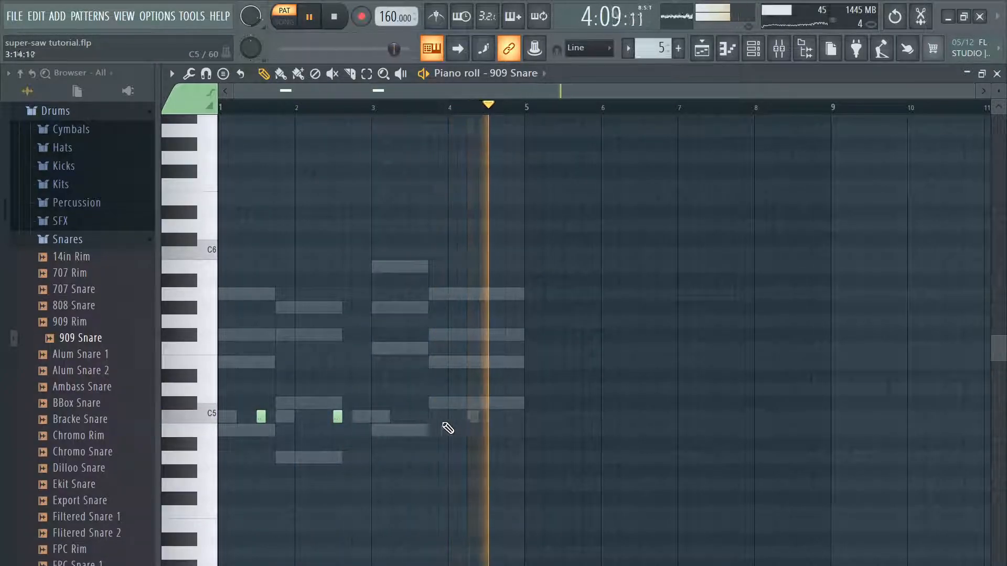
click(490, 417)
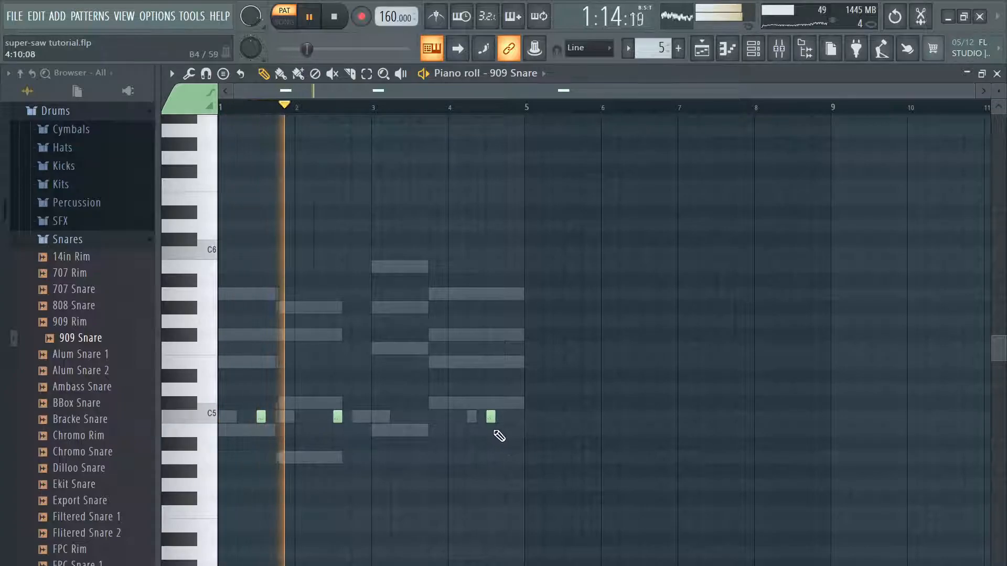
click(414, 418)
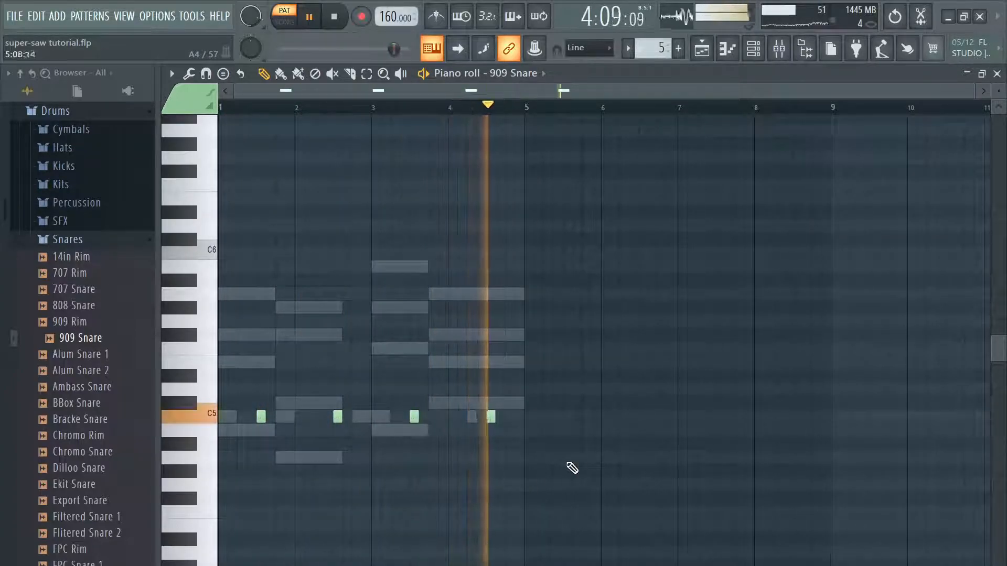
Step: Add a half-beat C5 kick right after the snare hit in bar 4 of the 909 Kick part and play from 4:05:00
click(996, 74)
click(405, 231)
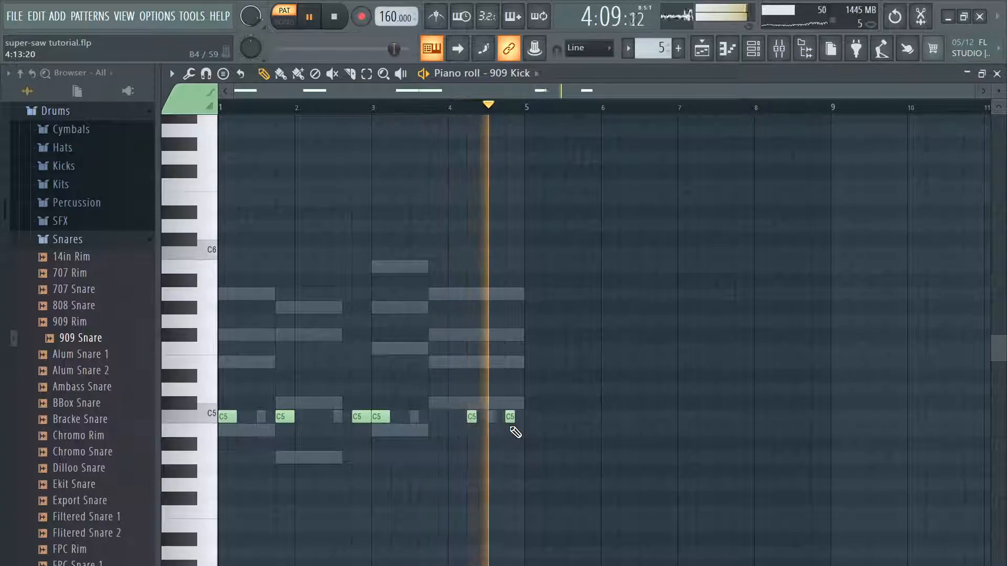
drag(507, 413, 499, 414)
click(466, 108)
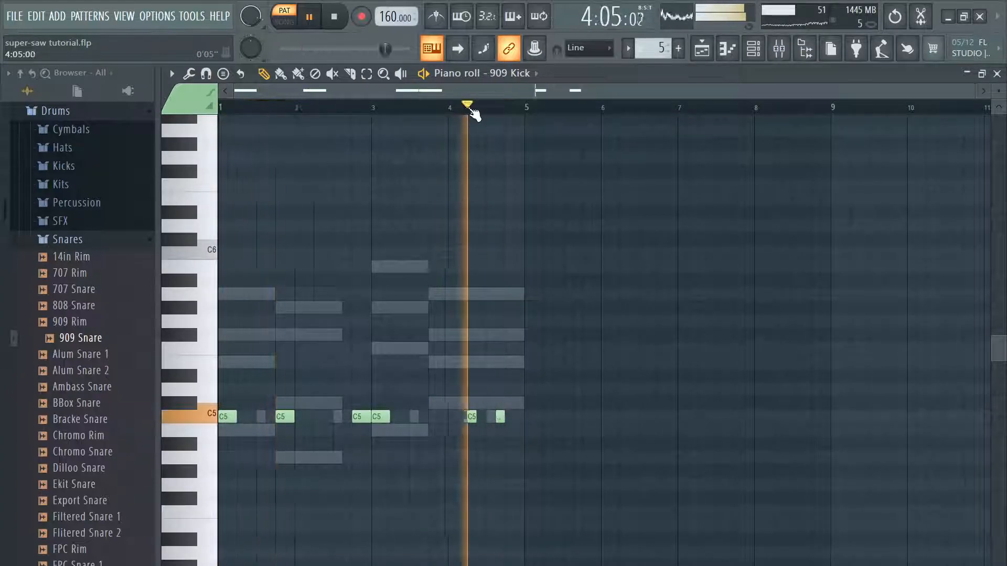
Step: Collapse the browser's sample pack folders and close the 909 Kick piano roll
click(68, 240)
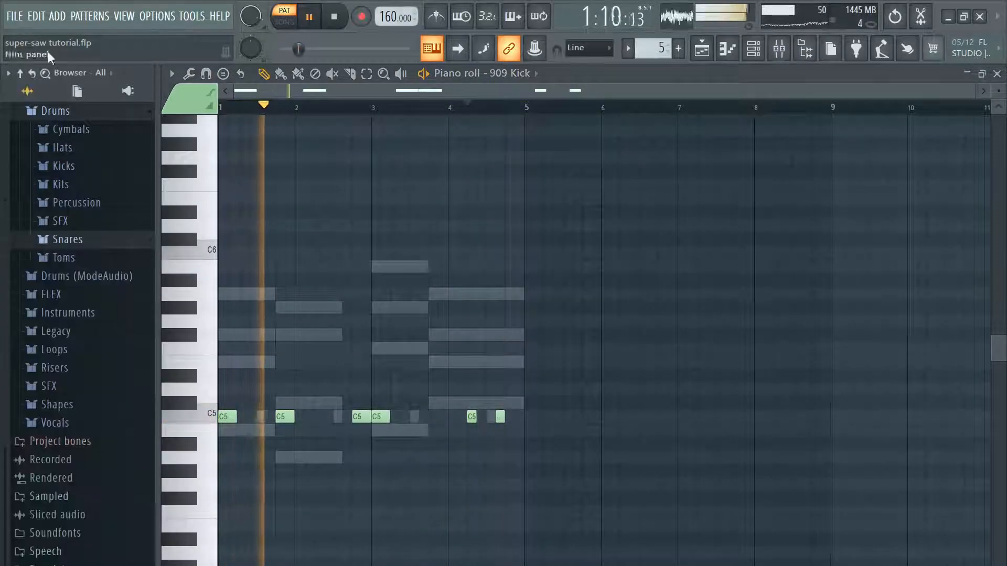
click(79, 305)
click(42, 286)
click(997, 74)
Step: Add a second Serum channel, then reposition and enlarge its plugin window
click(15, 17)
click(35, 82)
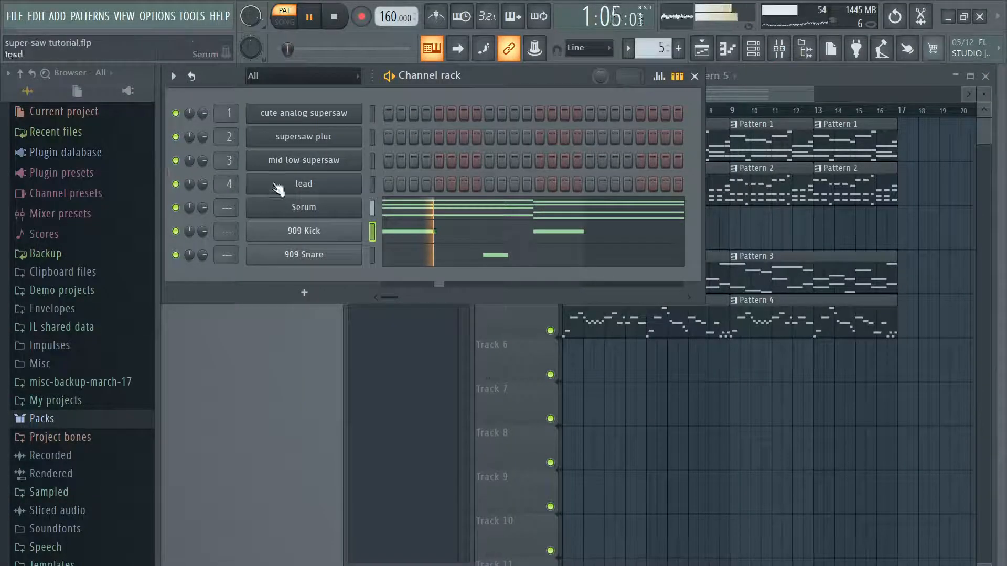
click(57, 16)
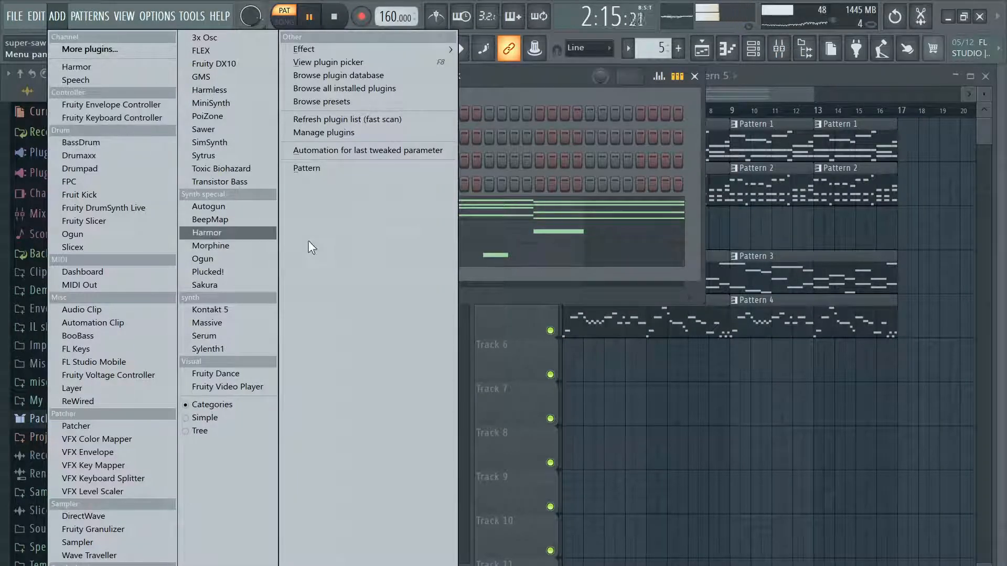
click(215, 336)
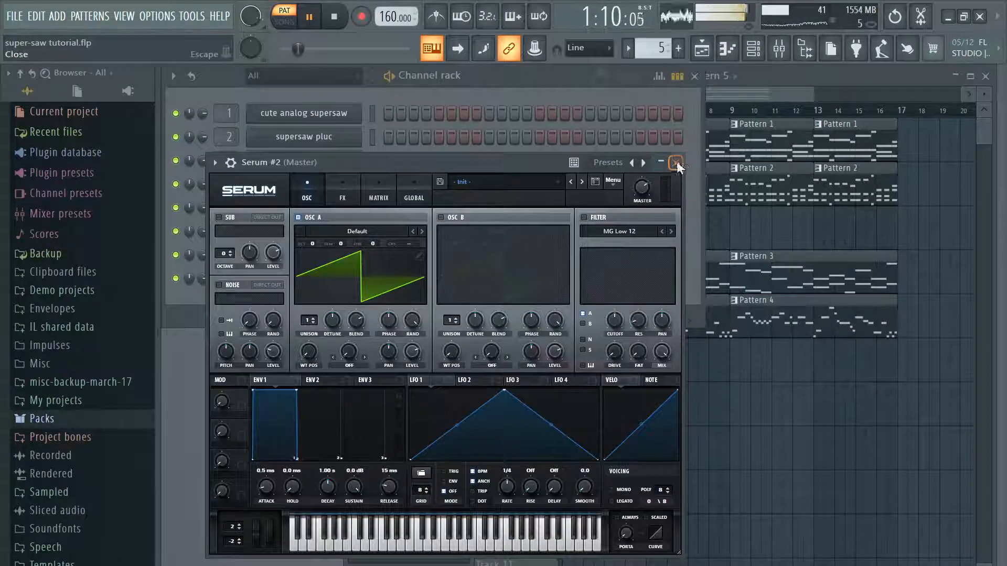
click(675, 163)
click(331, 286)
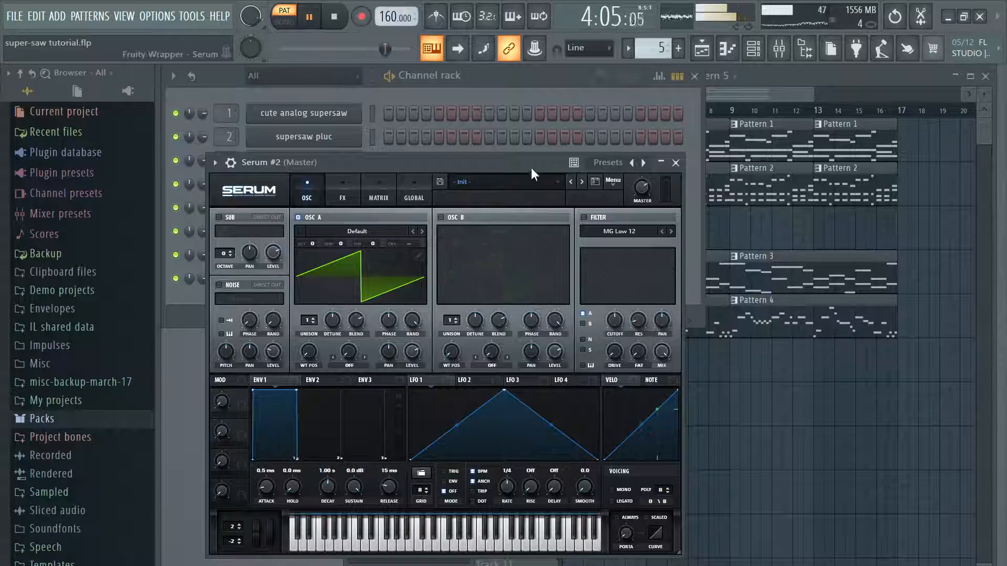
drag(532, 169, 502, 36)
drag(657, 454, 823, 519)
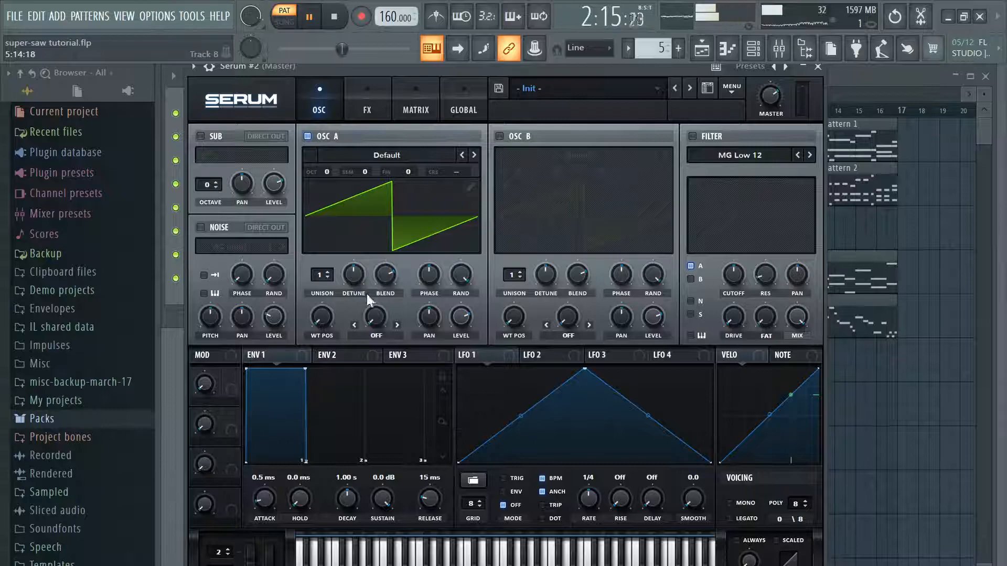
Step: Set oscillator A's warp mode to PWM with the amount at 52%
click(384, 337)
click(404, 345)
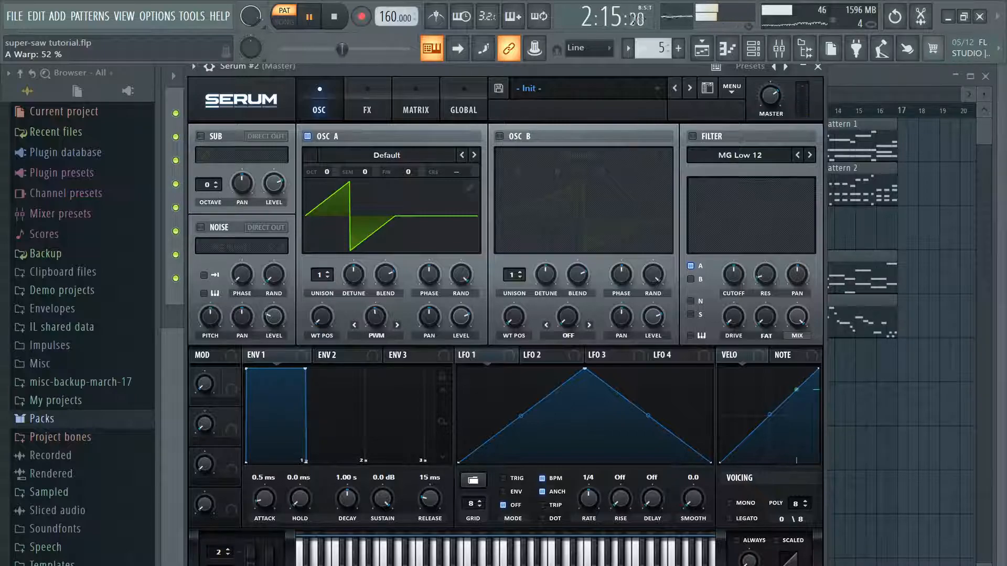
Step: Give envelope 1 a 700 ms decay and no sustain, and make it modulate the cutoff of an MG Low 6 filter on oscillators A and B
click(704, 136)
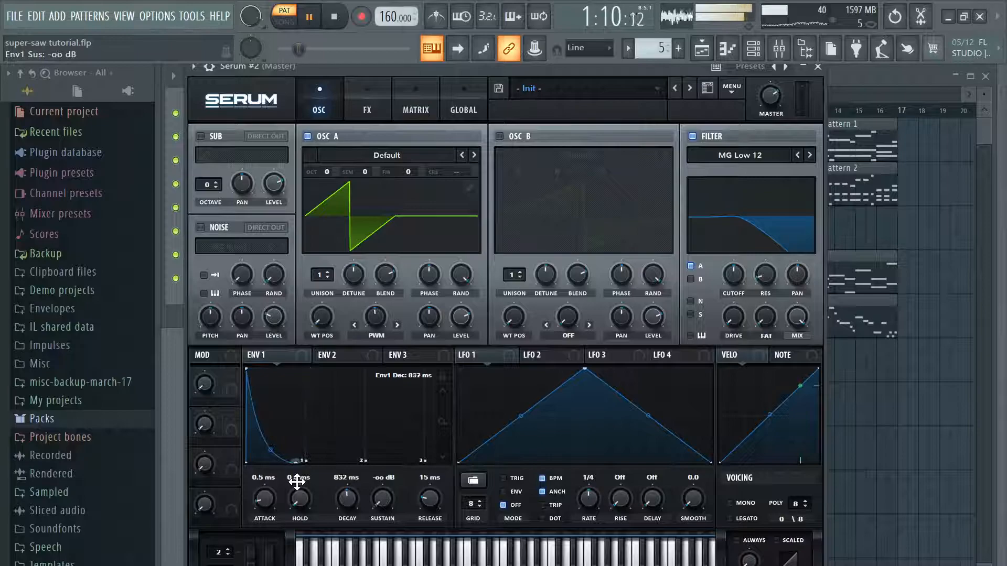
click(691, 279)
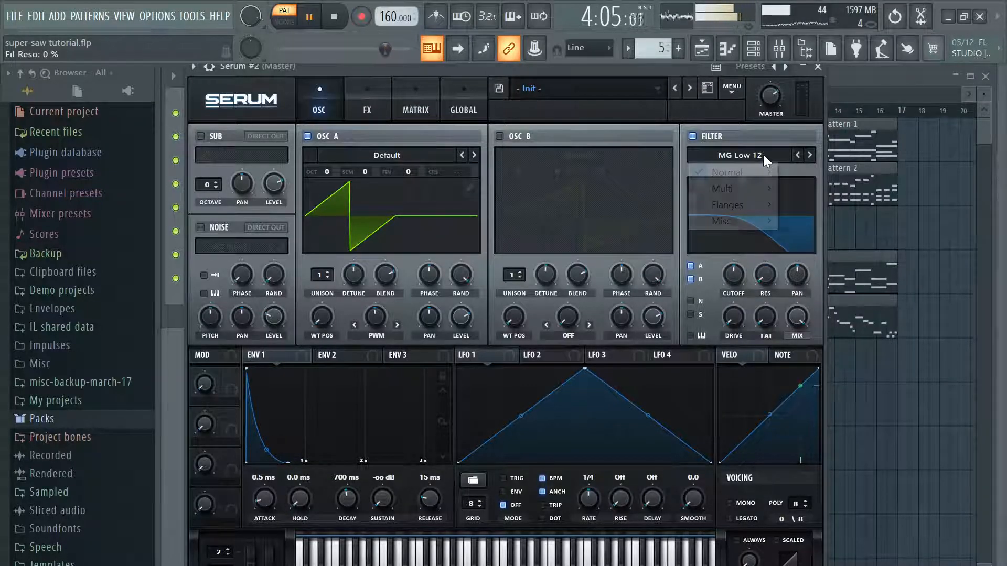
mouse_move(760, 174)
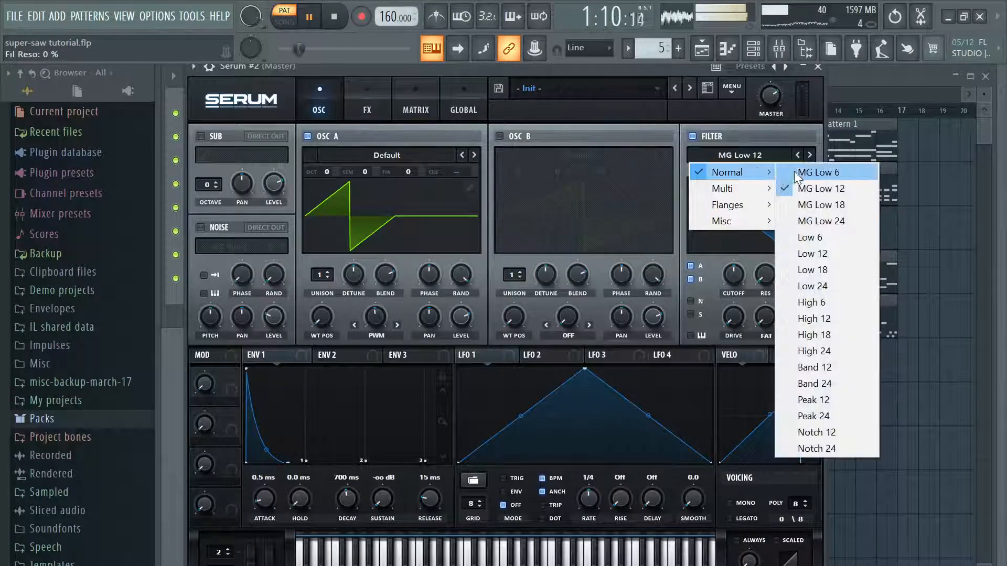
click(802, 169)
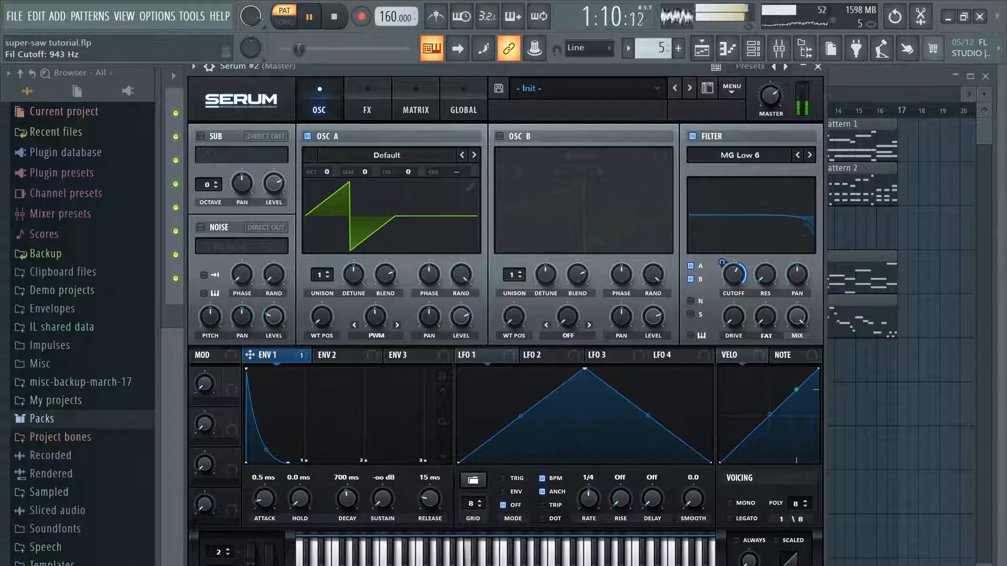
Step: Modulate oscillator A's PWM warp amount with LFO 1 running at a 1/32 rate
click(365, 338)
click(340, 337)
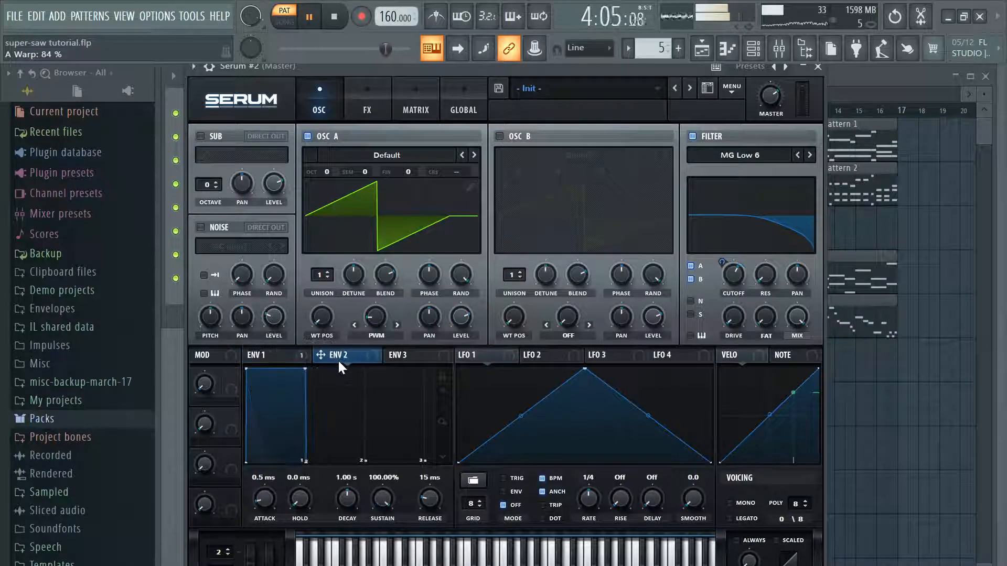
drag(396, 278, 401, 273)
drag(376, 323, 368, 322)
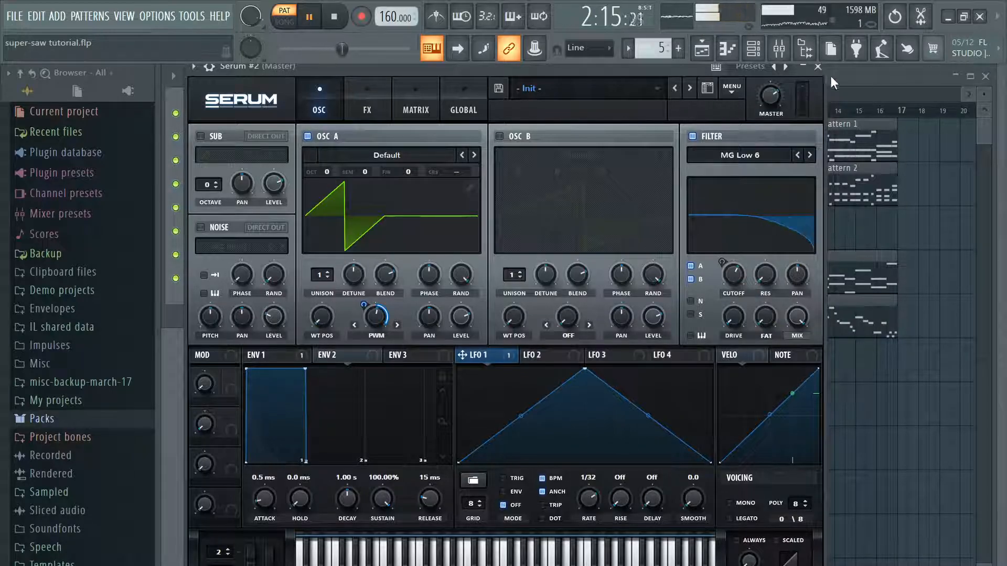
Step: Open the piano roll of Serum #2 and place a short A6 note at the start of bar 1
click(803, 67)
right_click(355, 277)
click(400, 277)
click(225, 293)
drag(224, 289, 226, 126)
scroll(265, 225, up, 1)
drag(231, 177, 222, 177)
Step: Fill bar 1 of Serum #2 with four descending quarter notes: A6, F#6, E6 and D6
click(231, 212)
drag(231, 214, 255, 215)
click(250, 213)
right_click(251, 214)
drag(228, 171, 237, 171)
drag(247, 211, 244, 180)
click(260, 215)
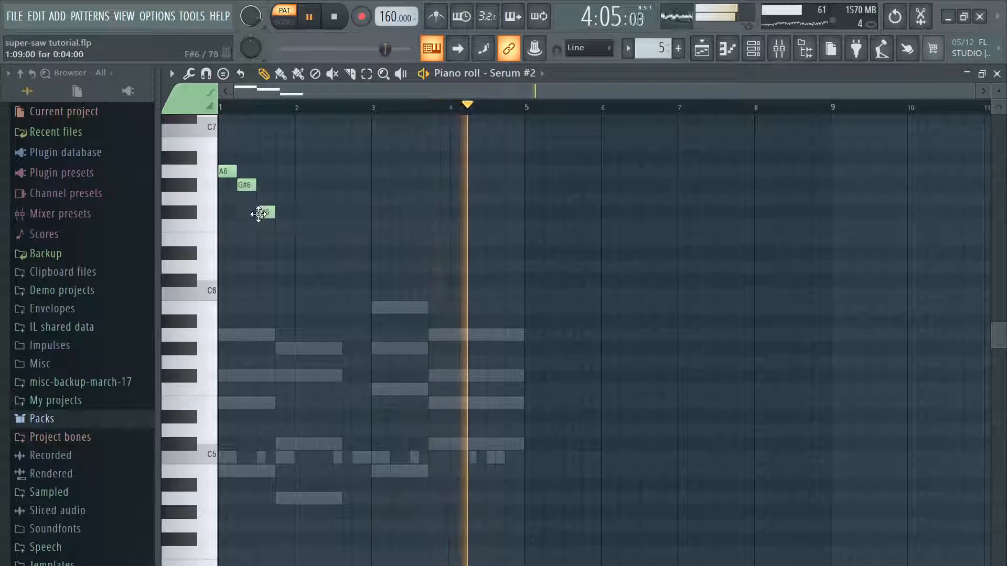
drag(277, 230, 275, 246)
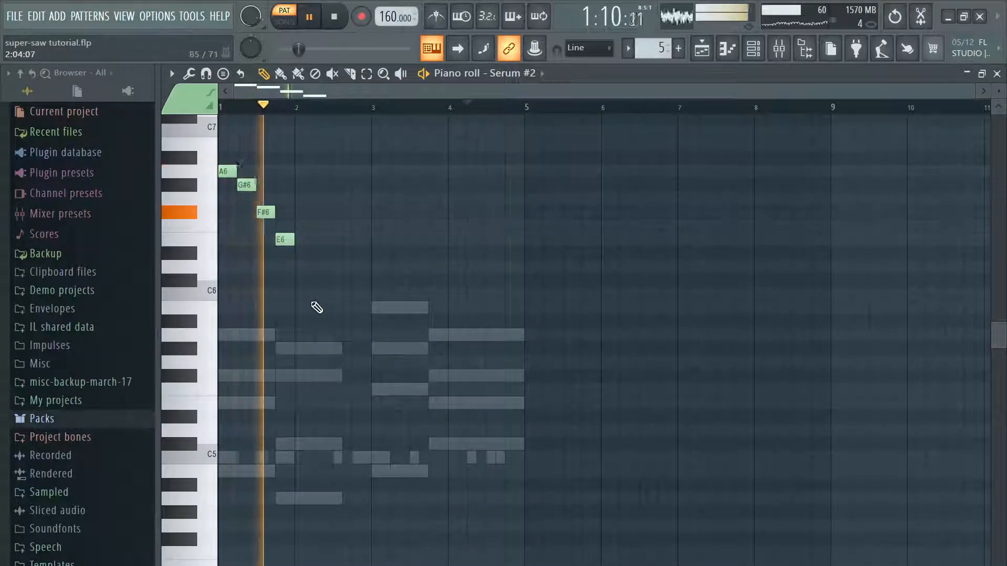
drag(240, 181, 283, 266)
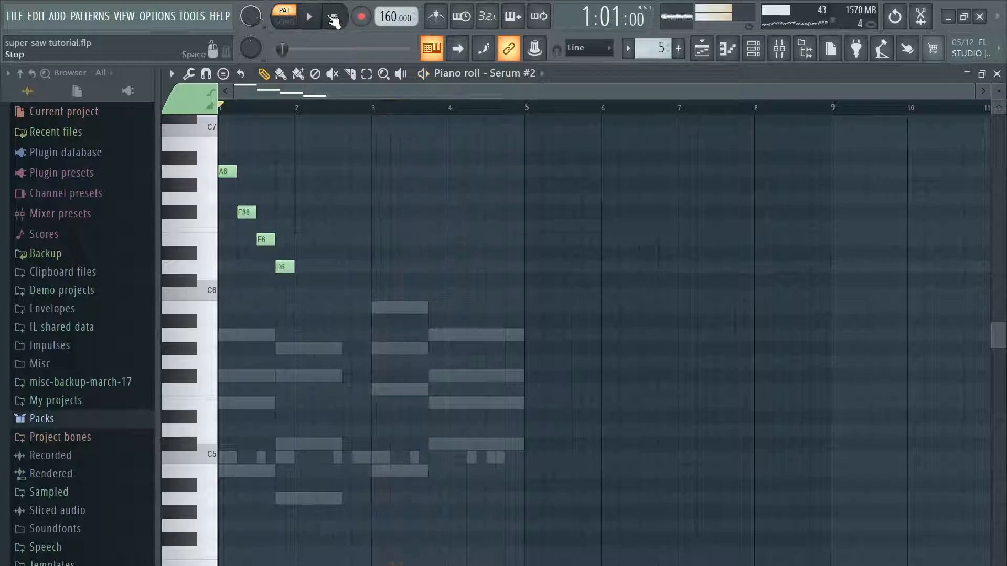
Step: Write bar 2 as quarter notes G#6, F#6, E6 and D6, and delete the extra C#6 at the bar's start
click(309, 170)
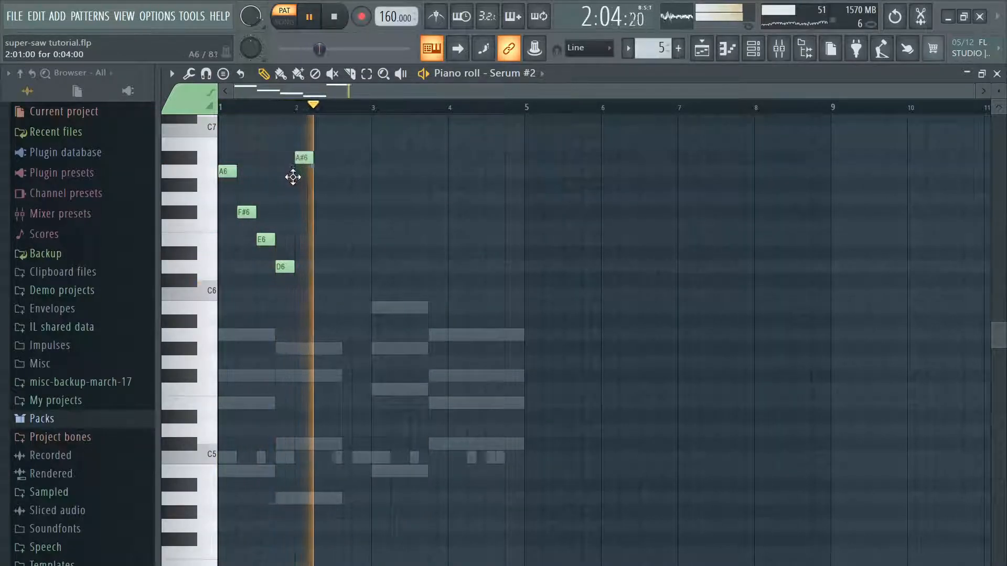
mouse_move(303, 170)
mouse_down()
mouse_move(306, 296)
mouse_move(298, 280)
mouse_up()
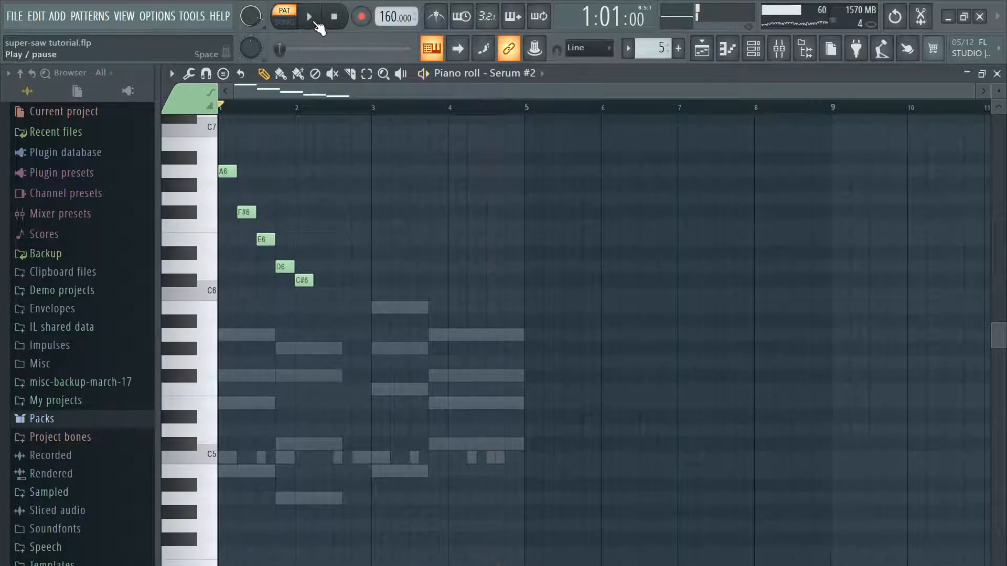
click(320, 267)
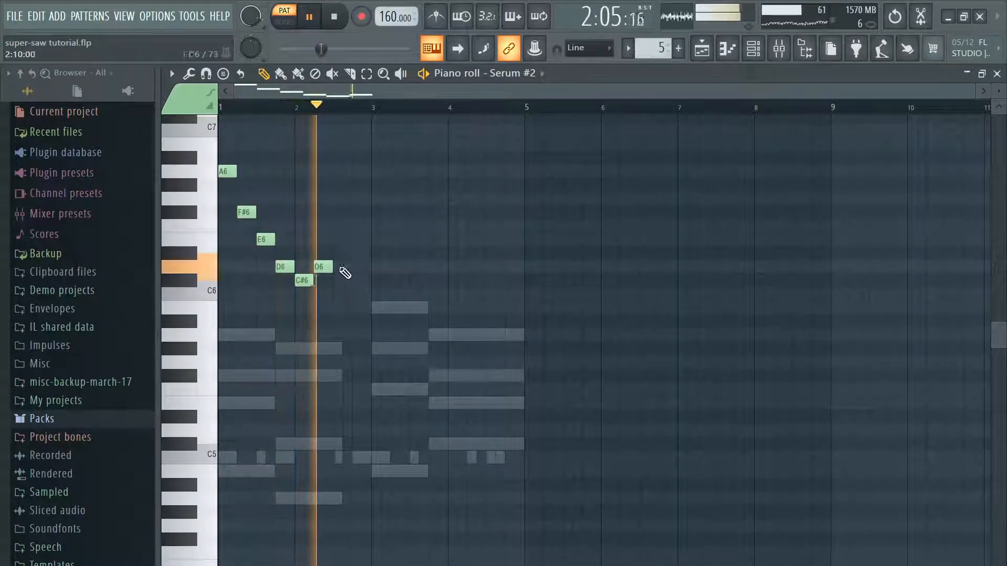
drag(319, 268, 301, 176)
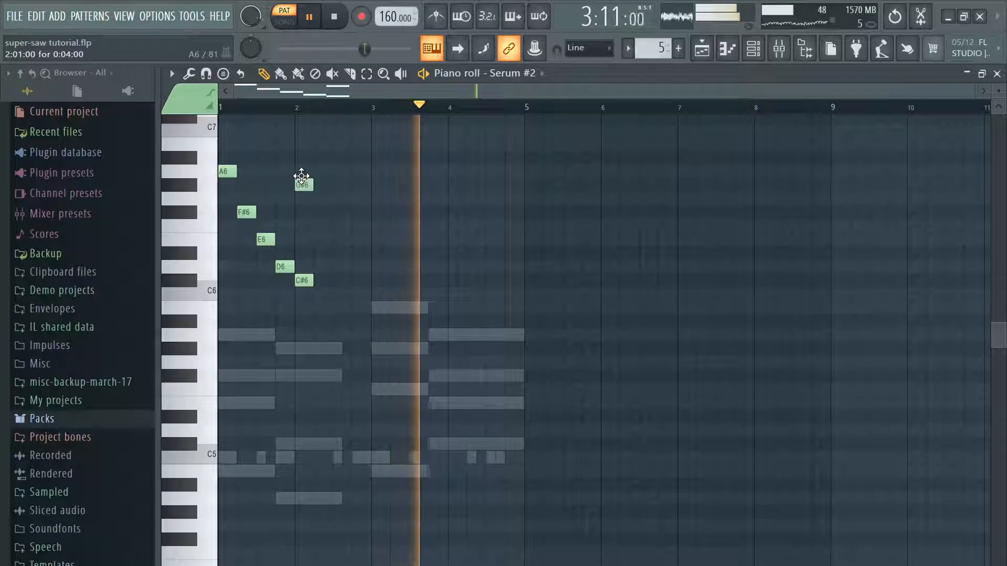
click(321, 212)
click(343, 240)
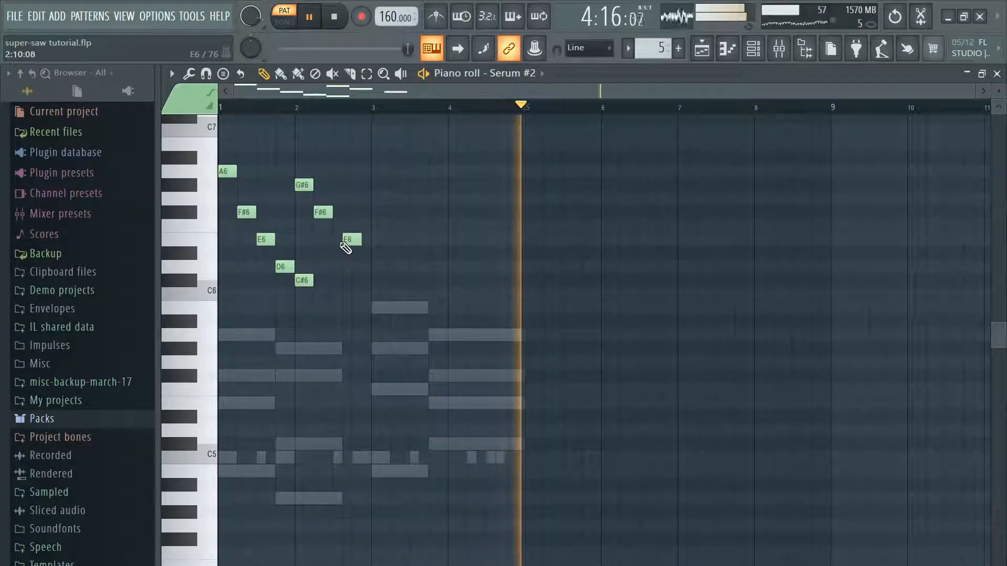
click(355, 280)
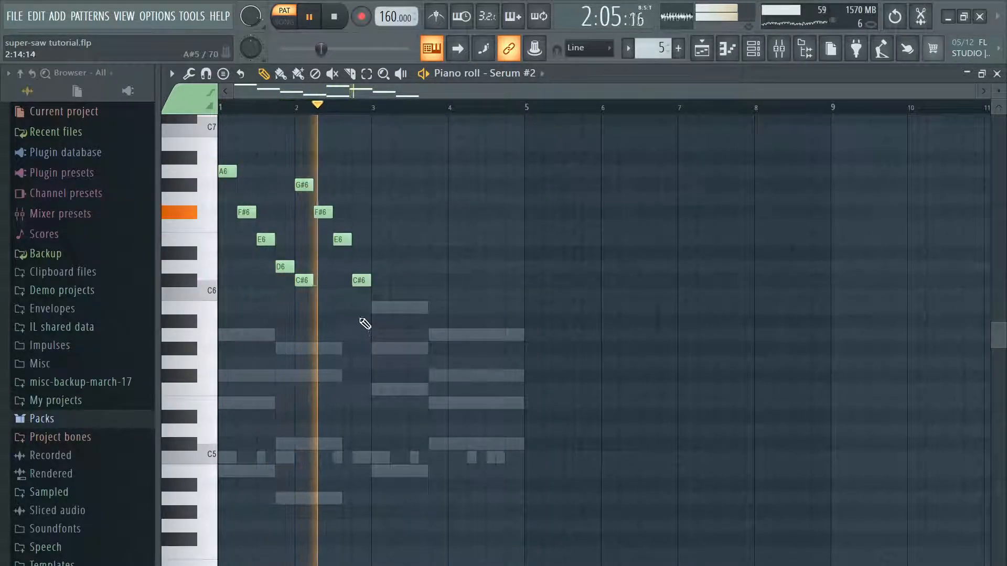
right_click(303, 280)
click(320, 22)
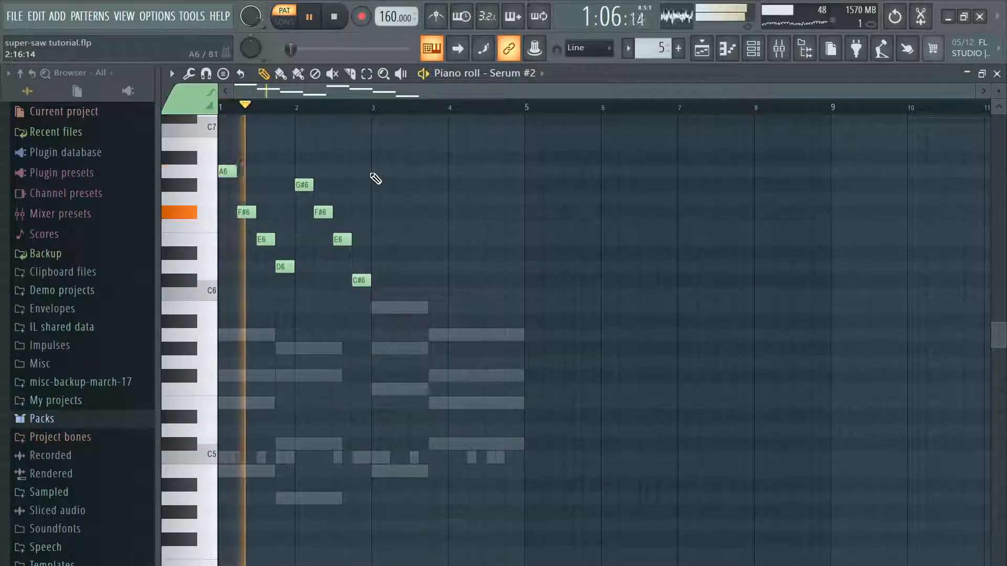
mouse_move(362, 280)
mouse_down()
mouse_move(363, 252)
mouse_move(360, 267)
mouse_up()
Step: Fill bars 3 and 4 each with descending quarter notes G#6, F6, D6 and C#6, and close the piano roll
drag(380, 171, 380, 185)
click(395, 226)
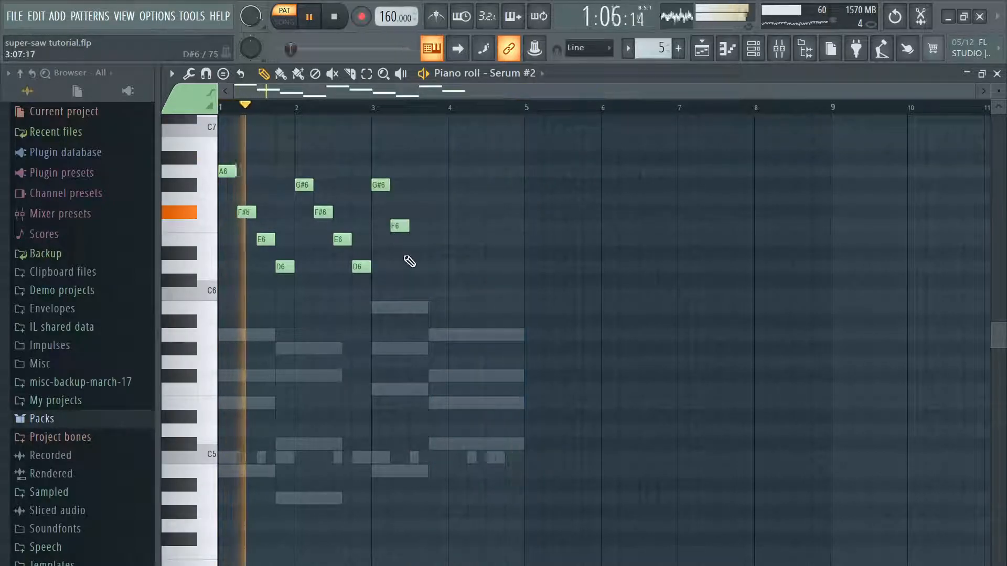
click(415, 266)
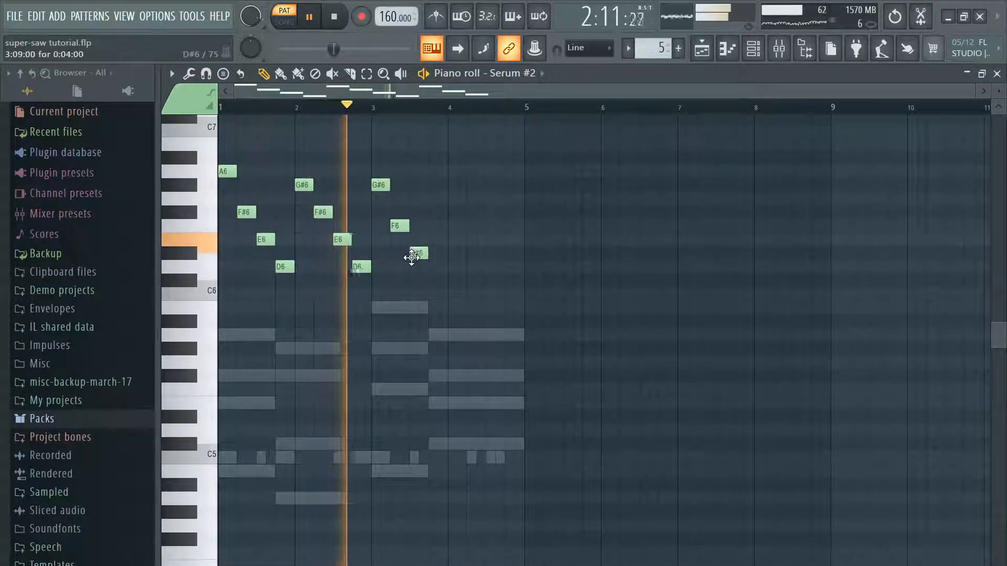
click(434, 279)
click(452, 186)
click(468, 225)
click(492, 266)
click(509, 280)
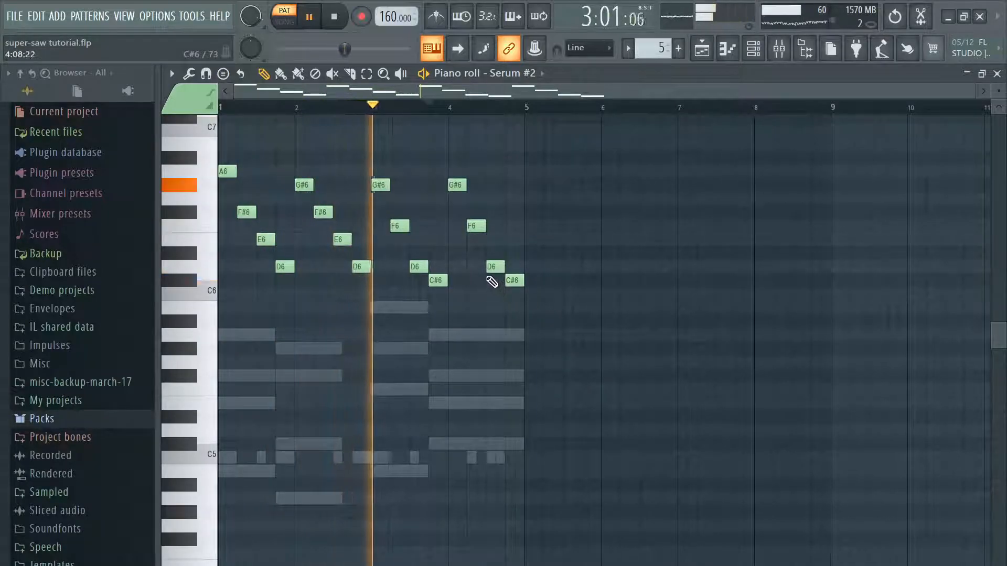
click(997, 74)
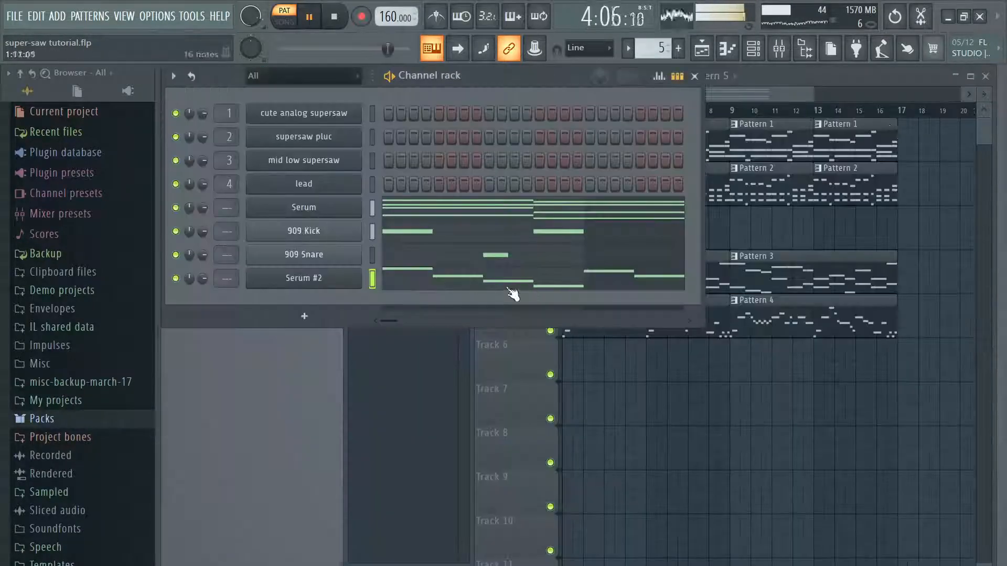
Step: Bring back the Serum #2 plugin window and set its filter cutoff to 156 Hz
right_click(315, 278)
click(393, 274)
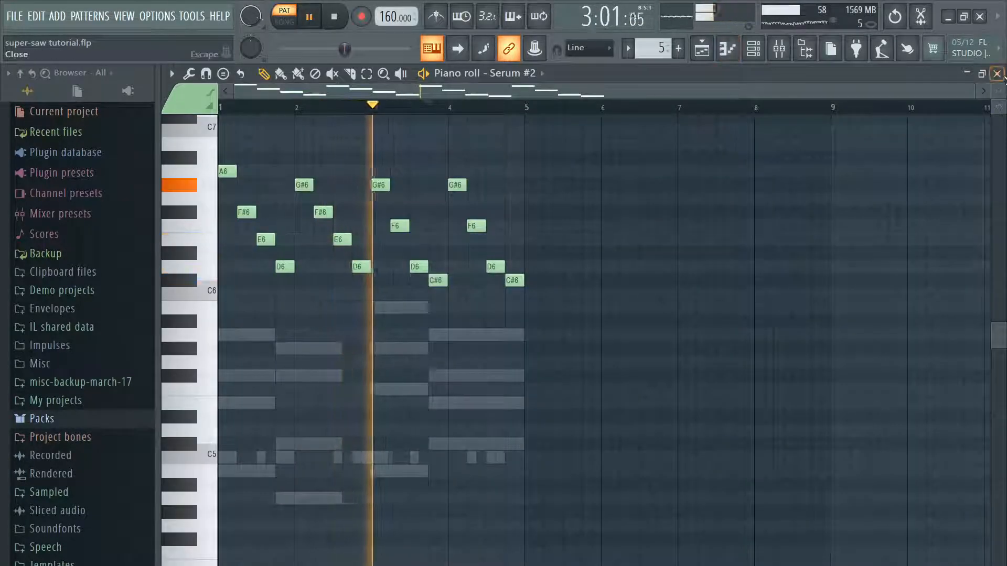
click(996, 73)
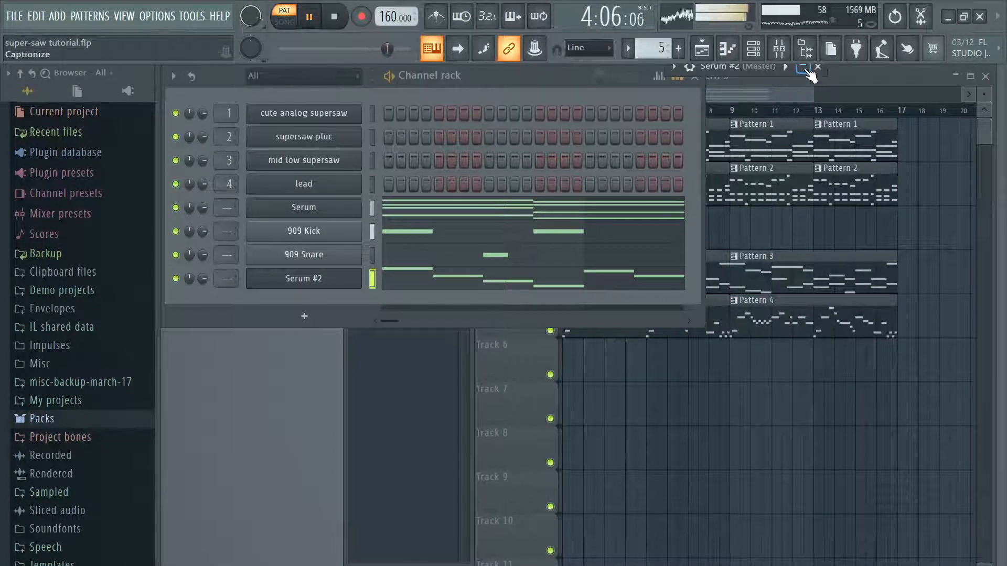
click(804, 68)
drag(725, 291, 720, 297)
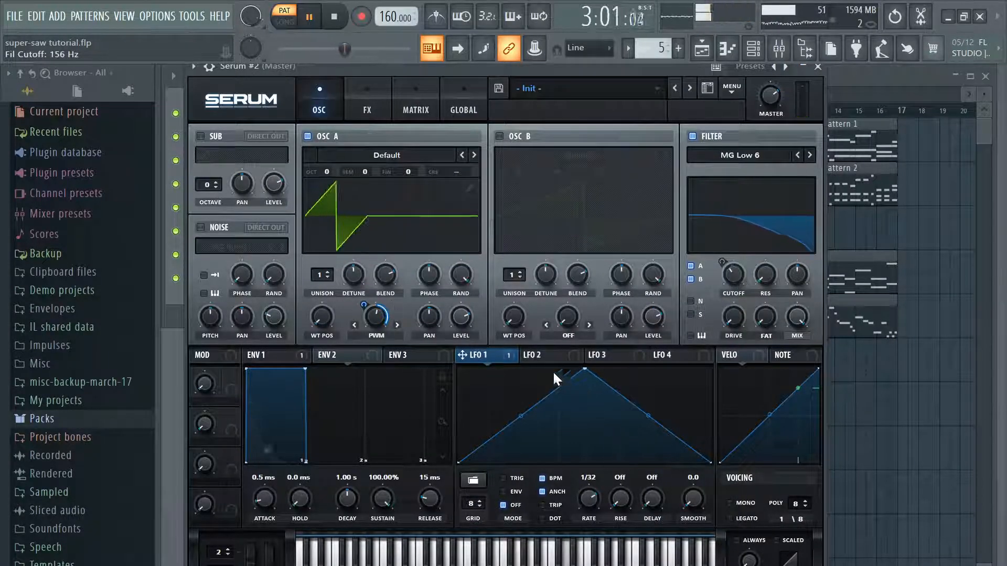
Step: Slow LFO 1 to a 2 bar rate and set its modulation of oscillator A's warp to about 38
drag(564, 529, 567, 524)
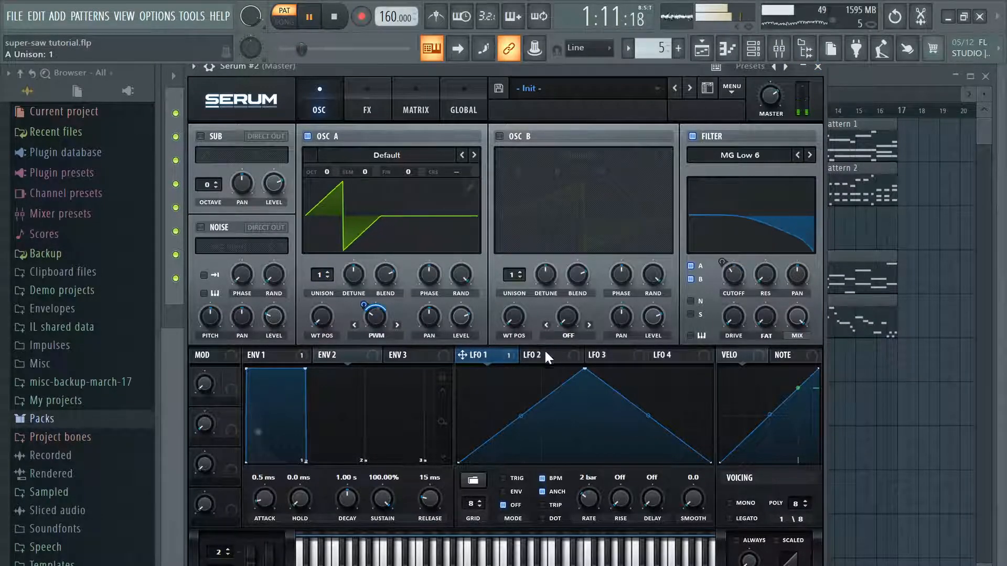
drag(363, 306, 361, 311)
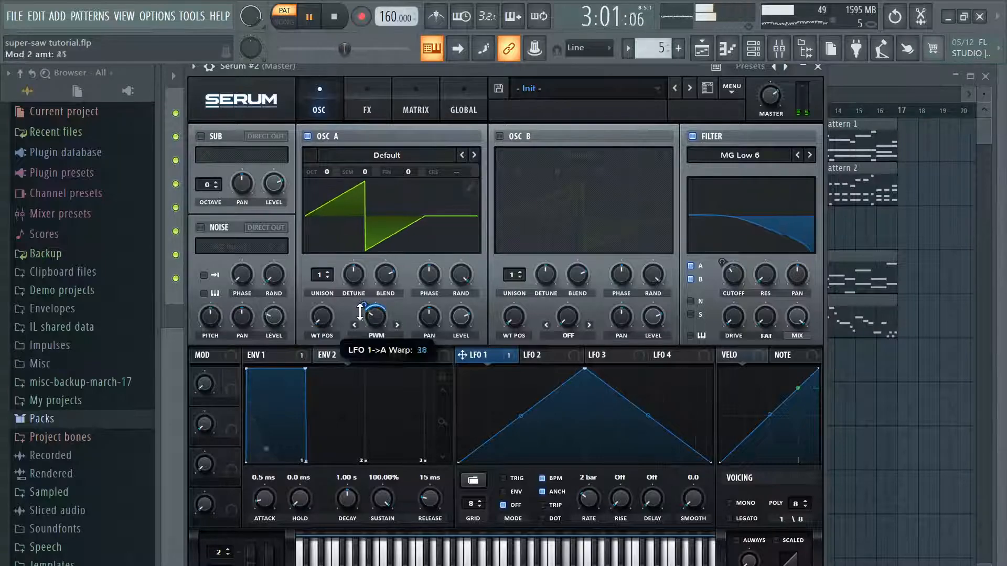
click(818, 68)
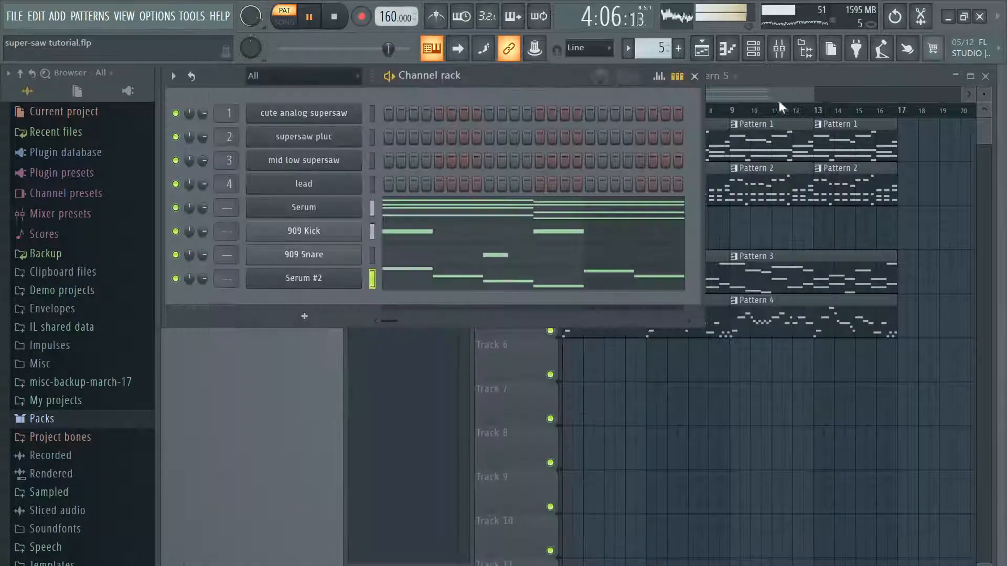
Step: Lower the third and fourth notes of Serum #2's bar 1 to C#6 and B5, and bar 2's last note to B5
click(433, 292)
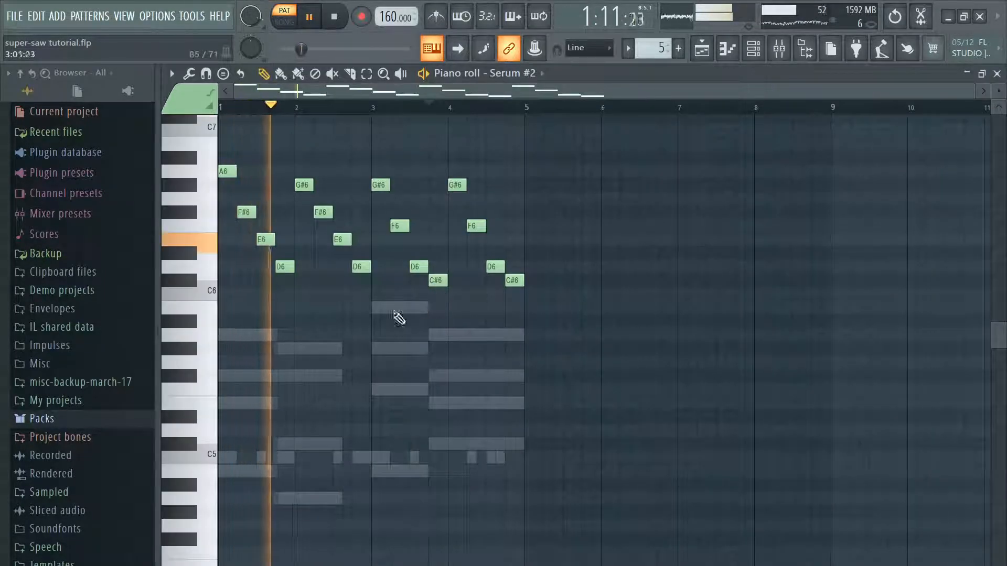
drag(266, 237, 265, 225)
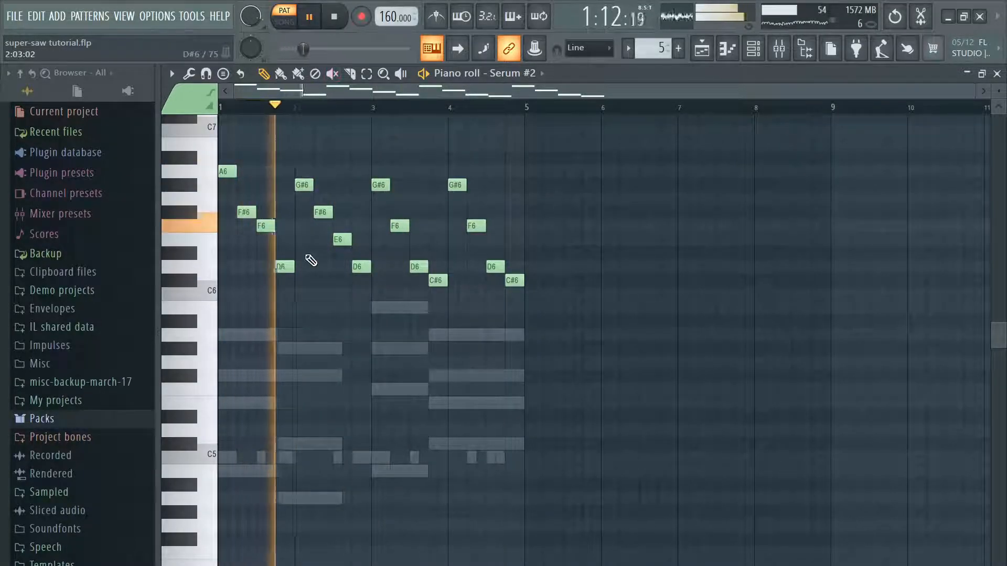
drag(265, 230, 263, 255)
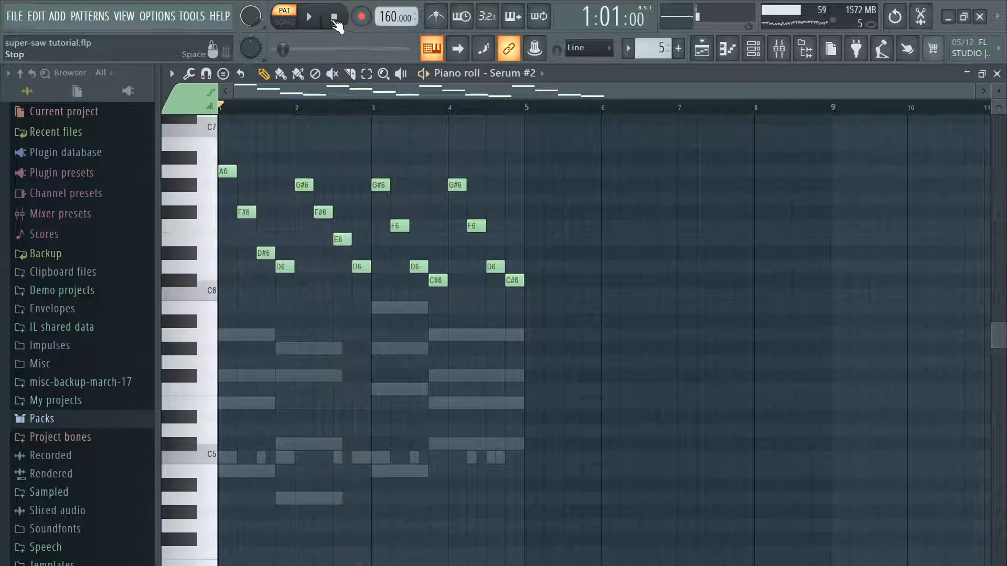
drag(262, 254, 284, 309)
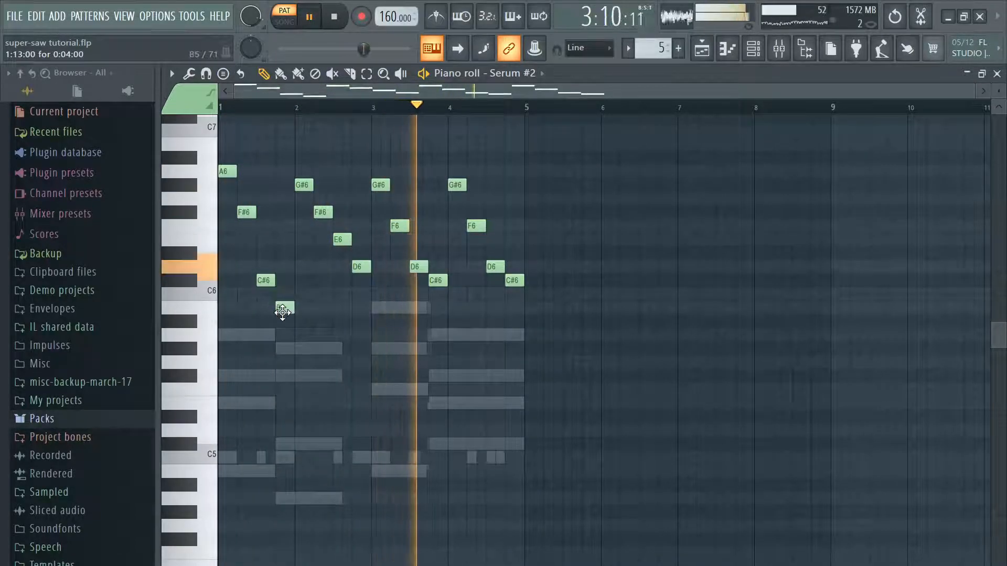
click(312, 18)
click(311, 18)
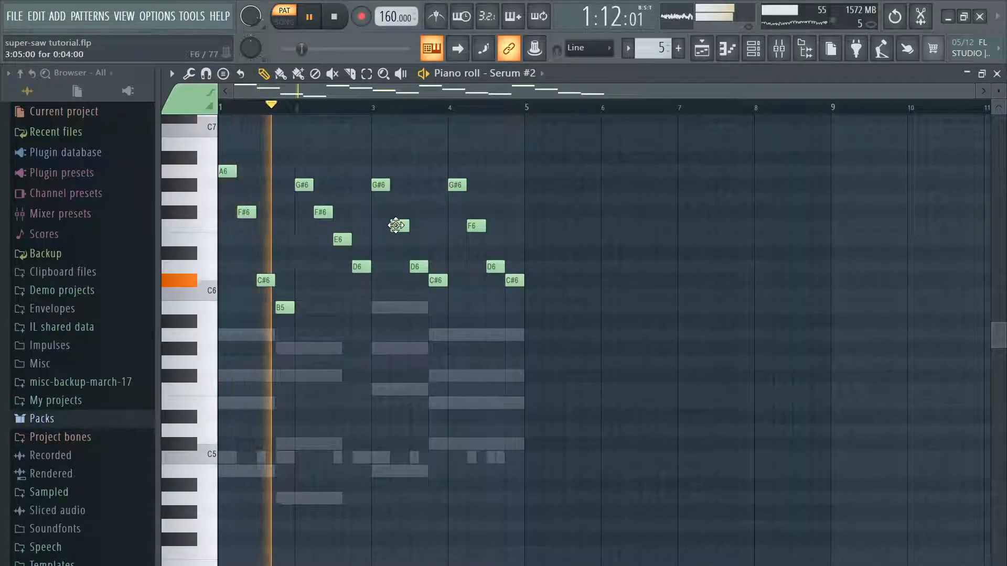
drag(357, 267, 360, 305)
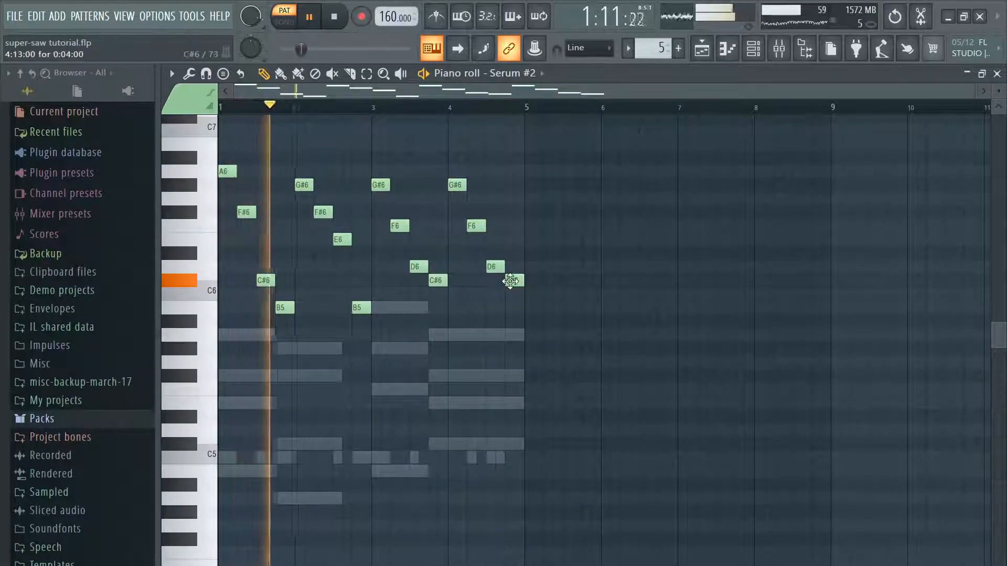
Step: Move the first notes of bars 3 and 4 to F#6 and bar 4's second note to E6
drag(457, 187, 458, 160)
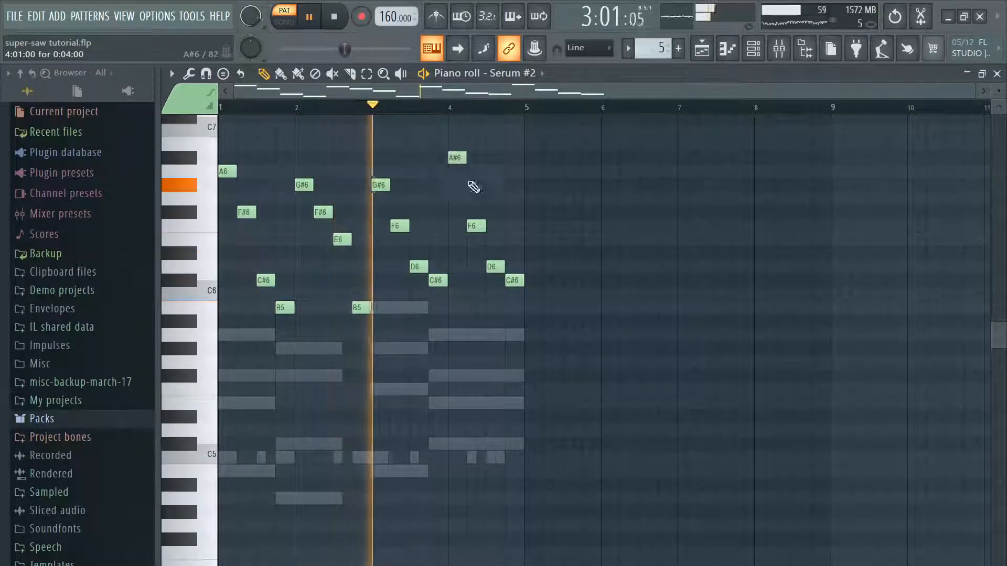
drag(381, 177, 381, 150)
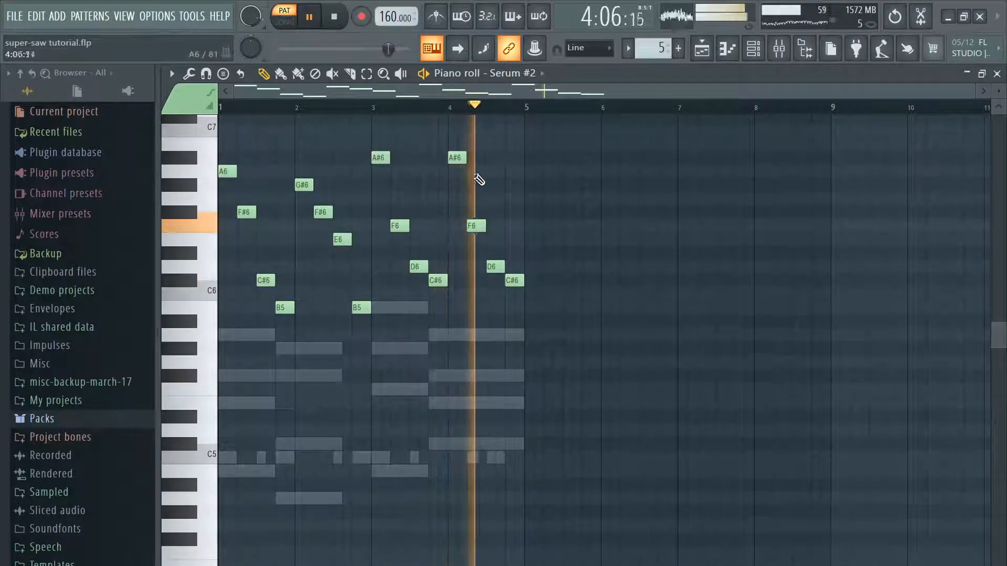
drag(458, 158, 457, 173)
drag(380, 158, 381, 213)
drag(457, 172, 456, 211)
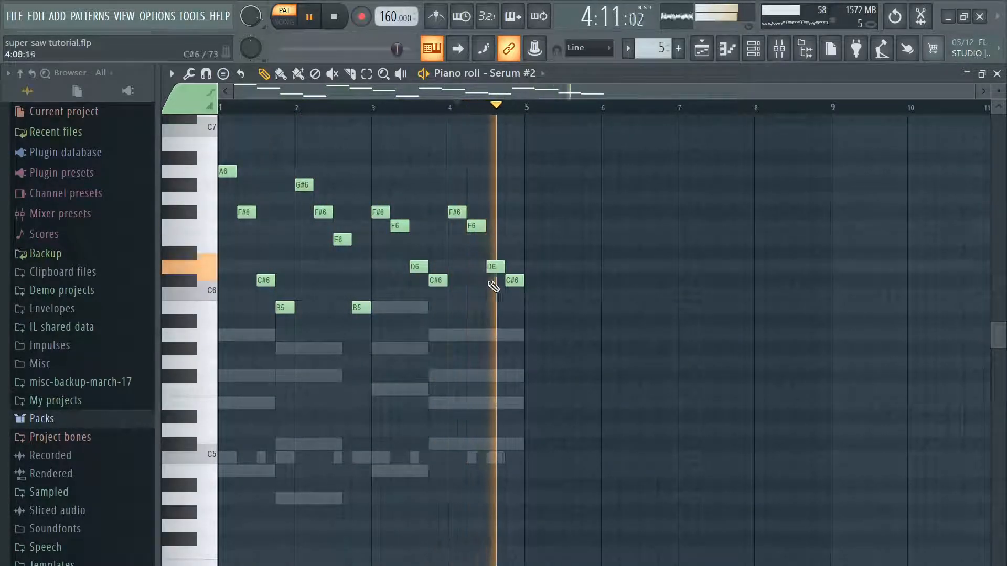
drag(475, 229, 475, 245)
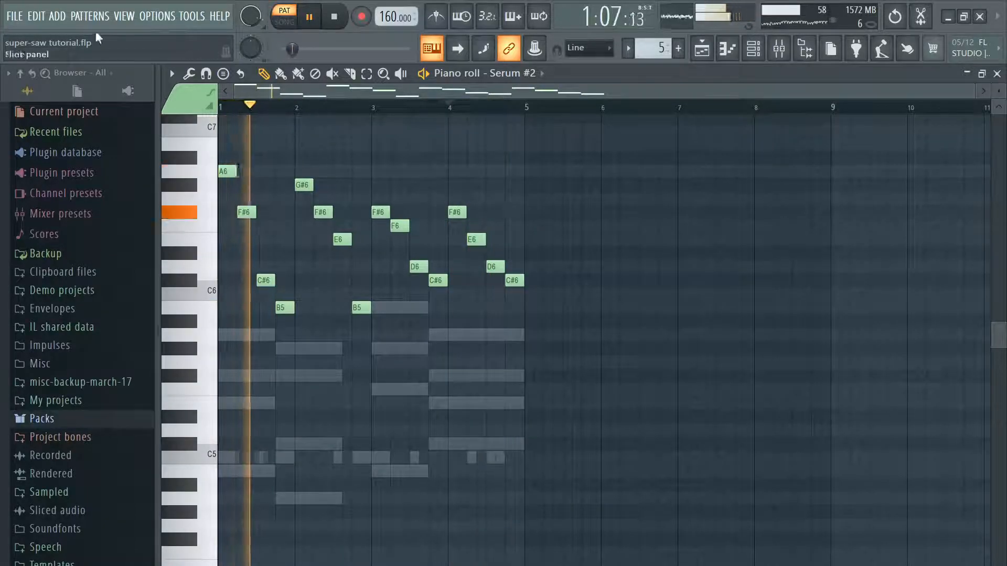
Step: Save the project and close the piano roll
click(14, 16)
click(60, 83)
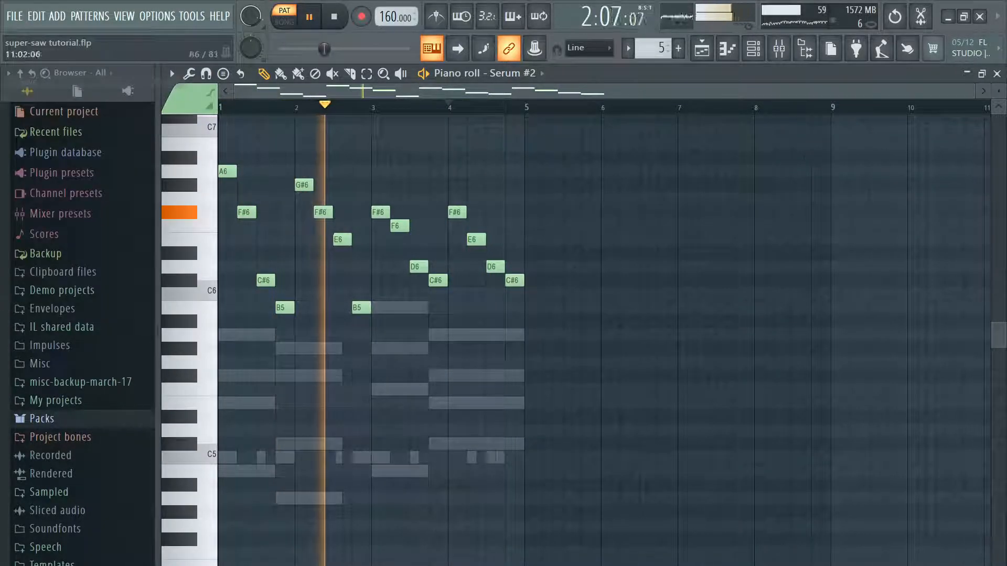
click(997, 74)
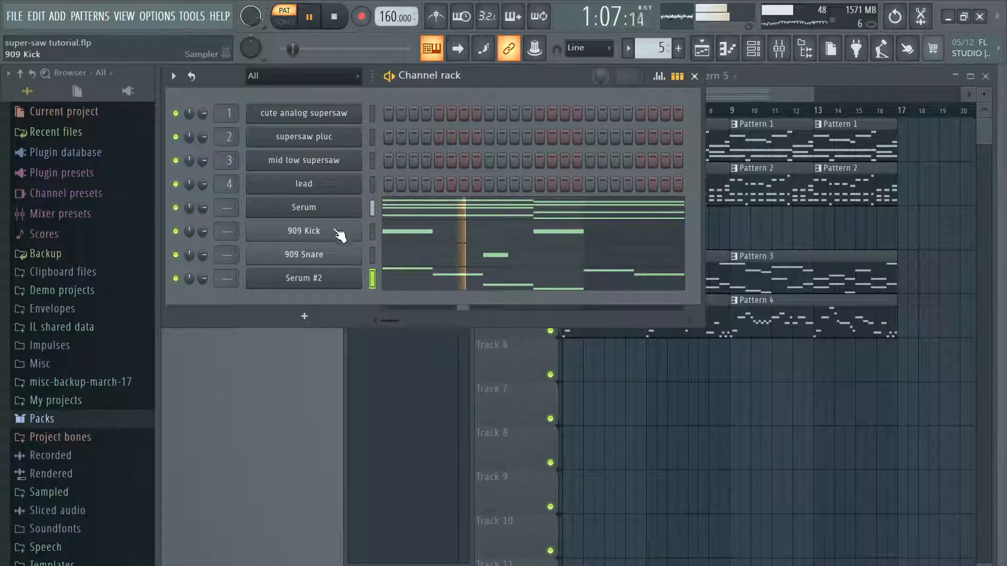
Step: Enable the delay effect in Serum #2 and set its left and right times to 1/16
click(335, 283)
click(379, 111)
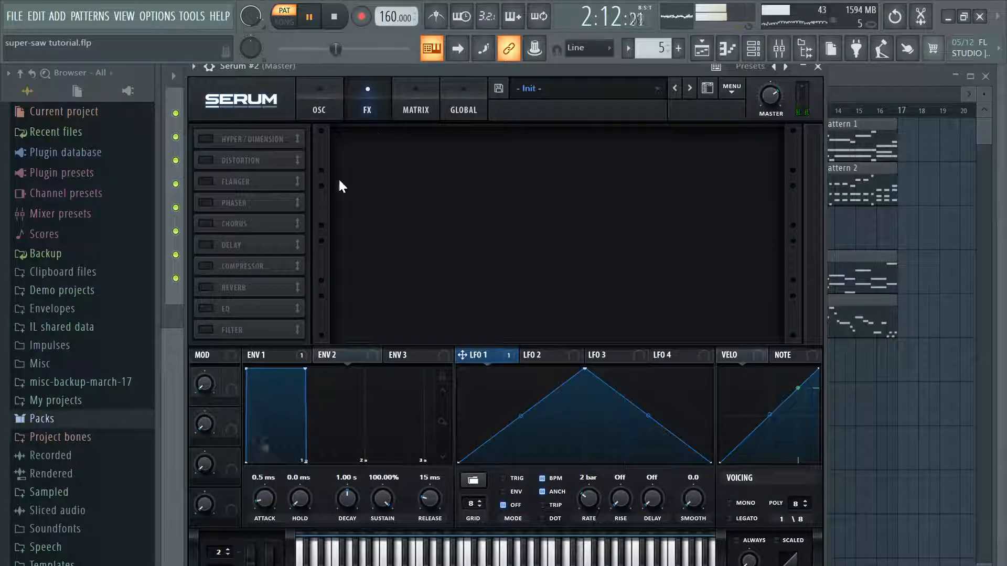
click(206, 245)
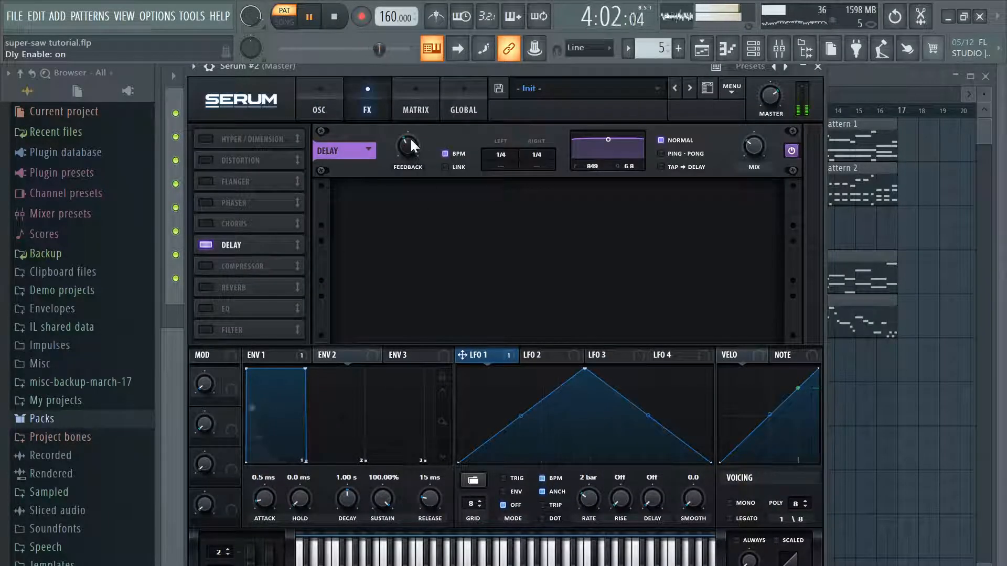
drag(506, 153, 515, 144)
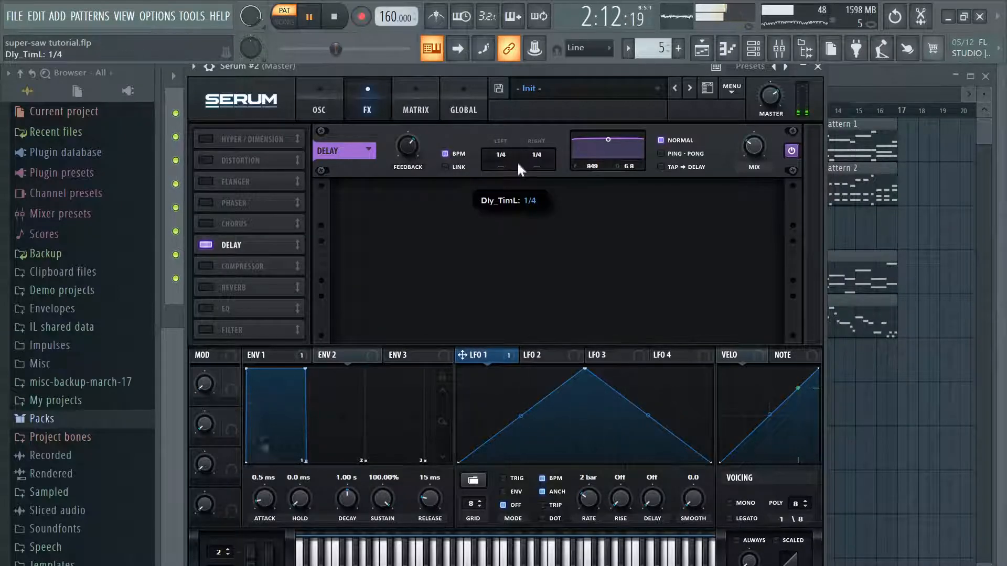
drag(535, 163, 496, 172)
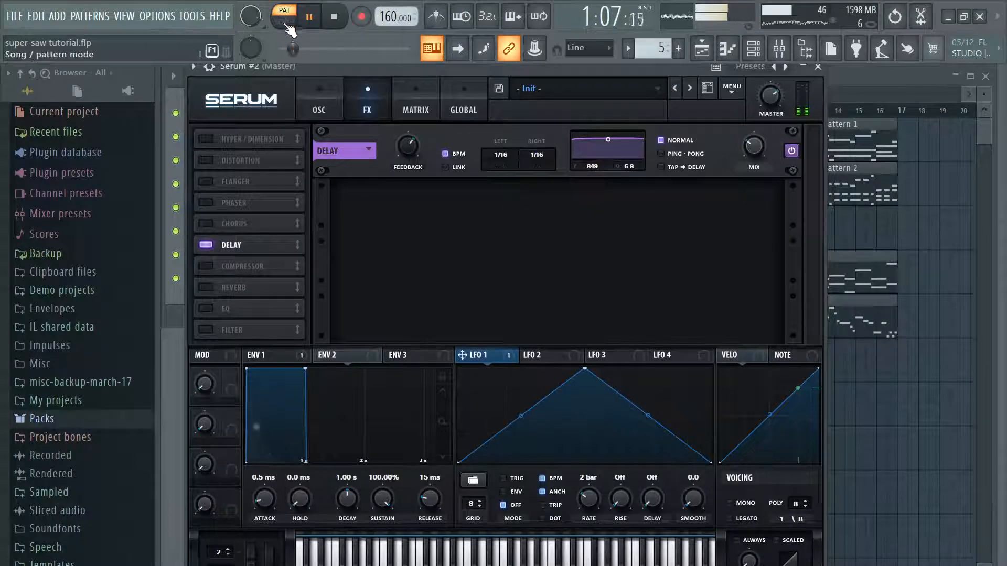
Step: Set the delay to ping-pong mode with 1/8 times, offsets of 1.081 left and 1.084 right, and its filter at 612 with Q 3.3
click(448, 153)
click(667, 154)
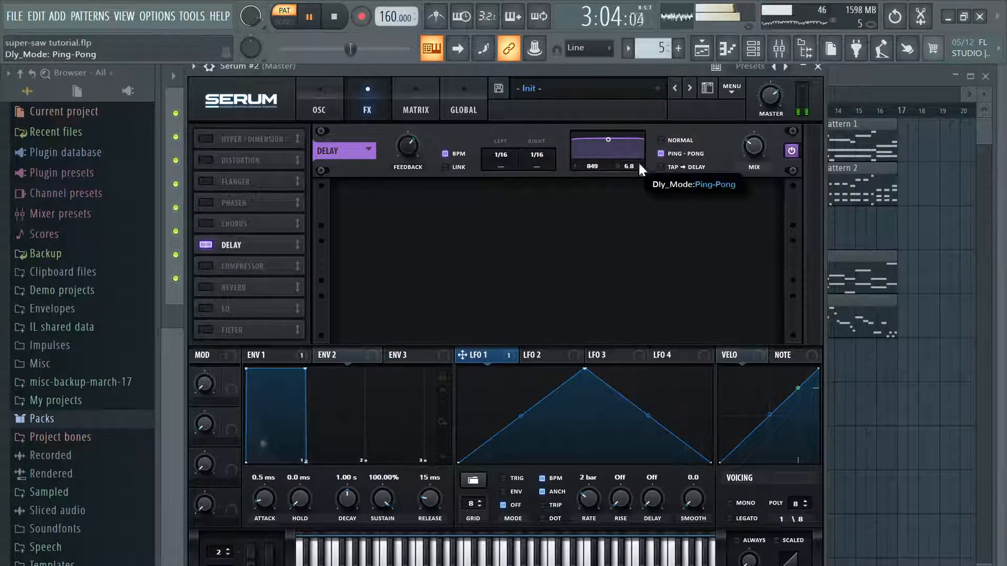
drag(608, 139, 604, 150)
drag(501, 164, 496, 187)
click(499, 159)
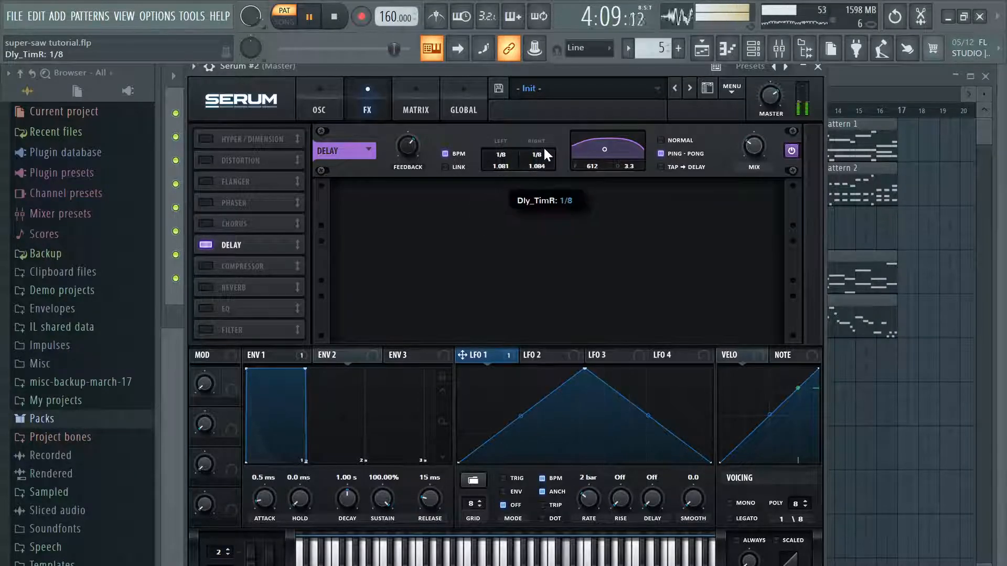
Step: Close the Serum #2 window and save the project
click(817, 66)
click(35, 19)
mouse_move(16, 17)
click(38, 81)
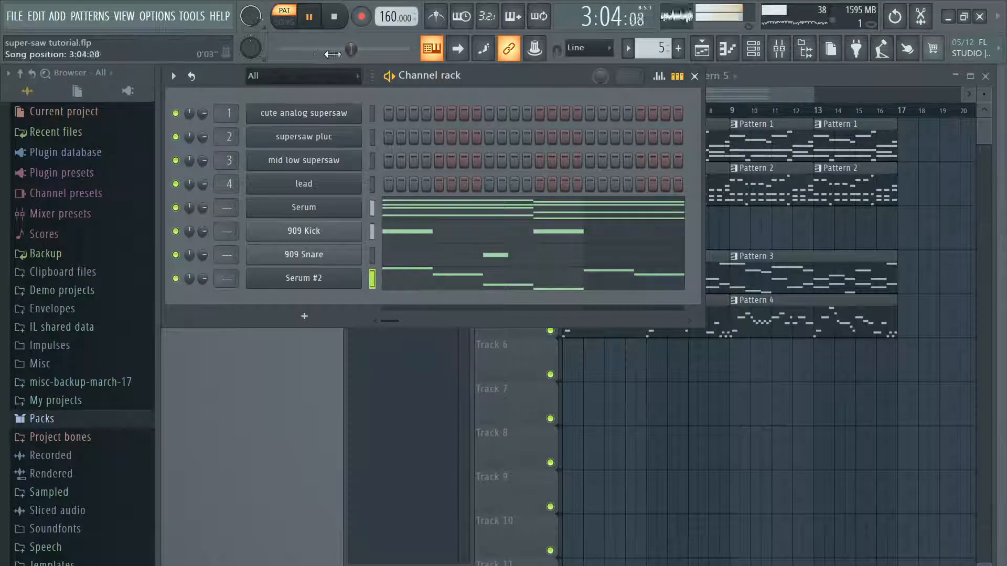
Step: Replay the pattern and review the first Serum channel's synth window and chord notes
click(316, 20)
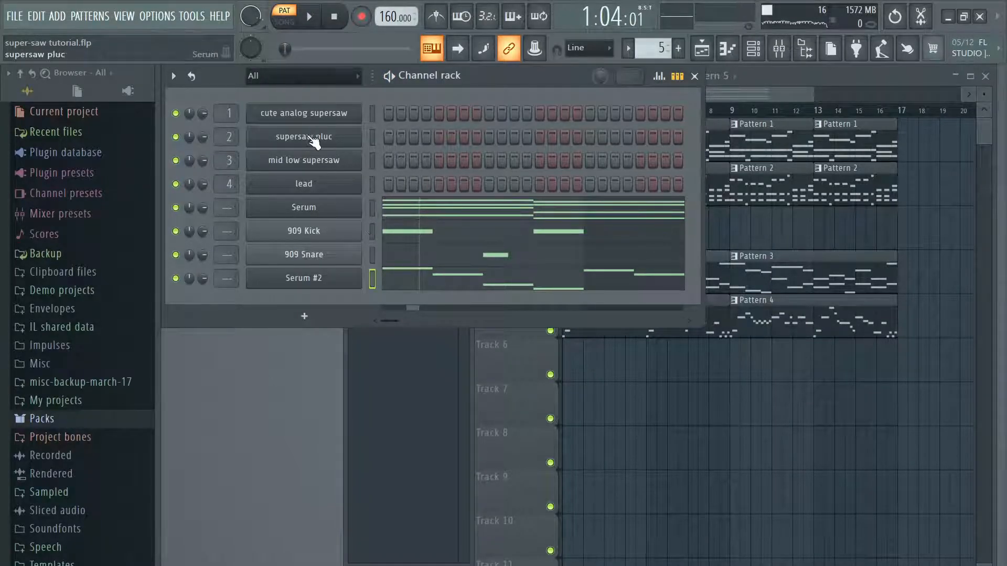
click(315, 19)
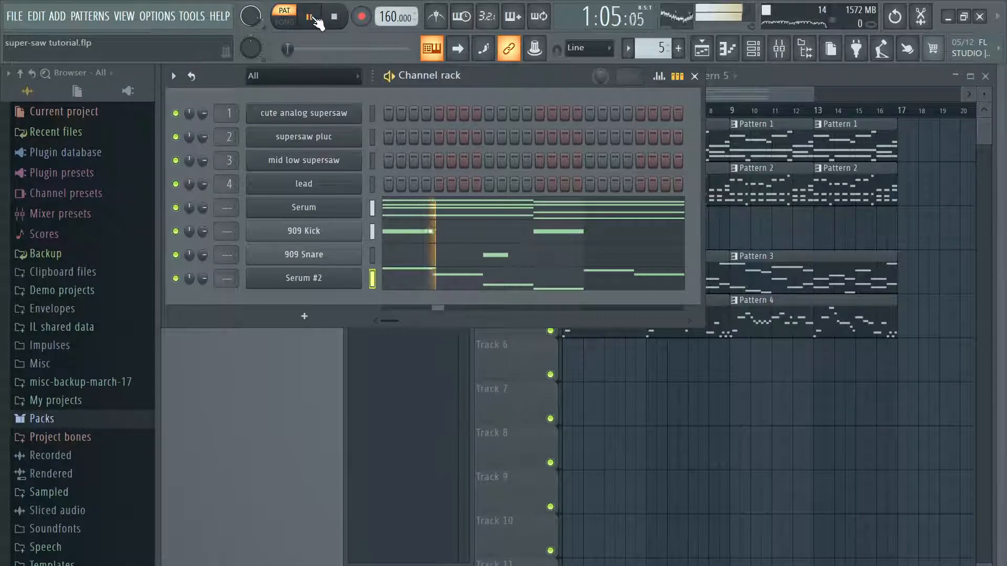
click(348, 207)
click(784, 66)
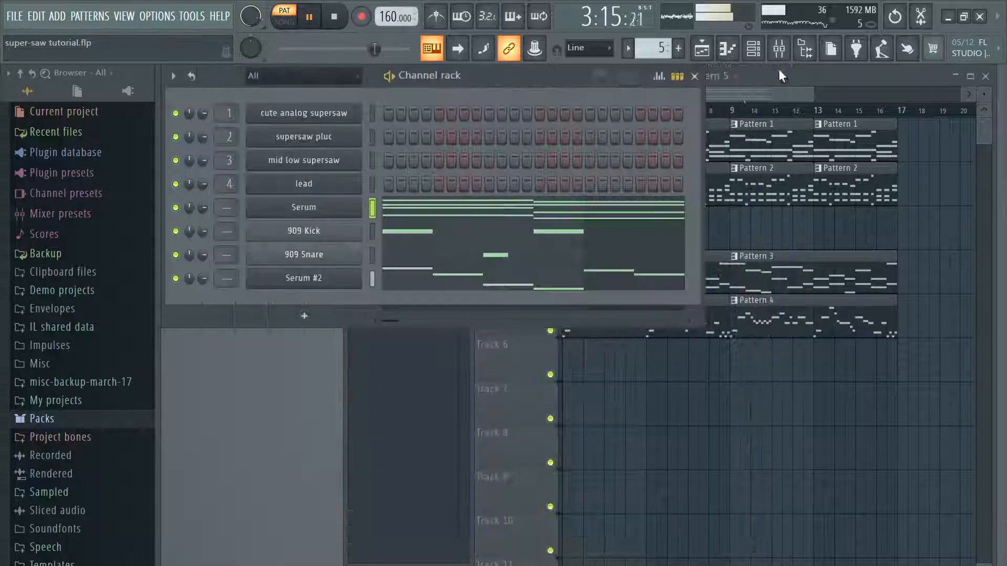
click(519, 217)
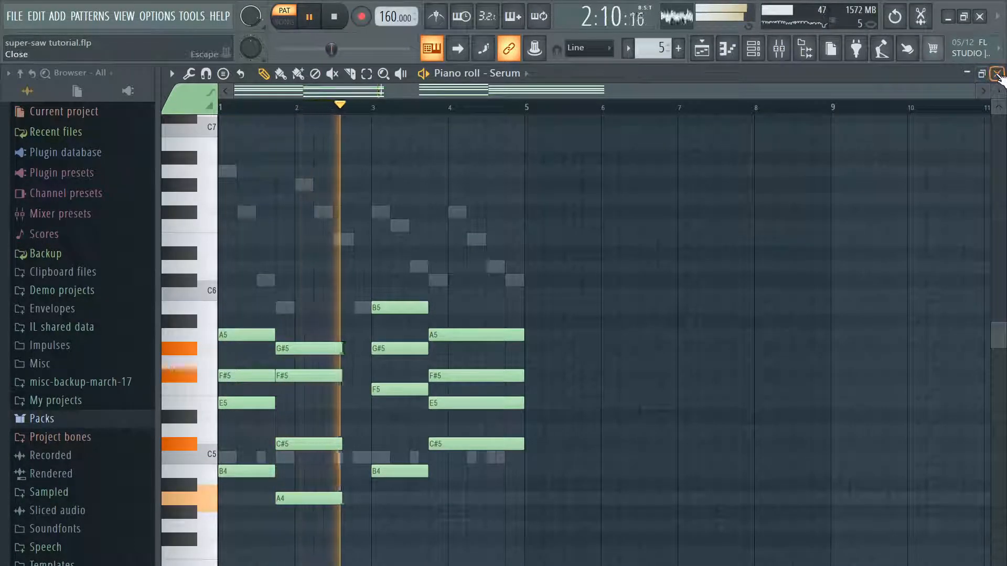
click(996, 73)
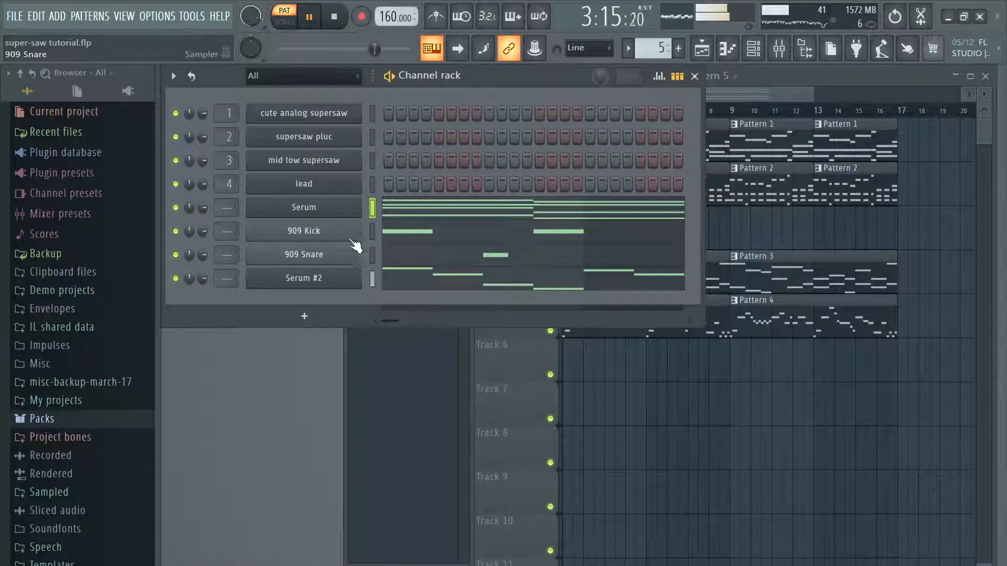
Step: Rename the first Serum channel as "future bass supersaw"
right_click(362, 203)
click(455, 239)
text(future bass )
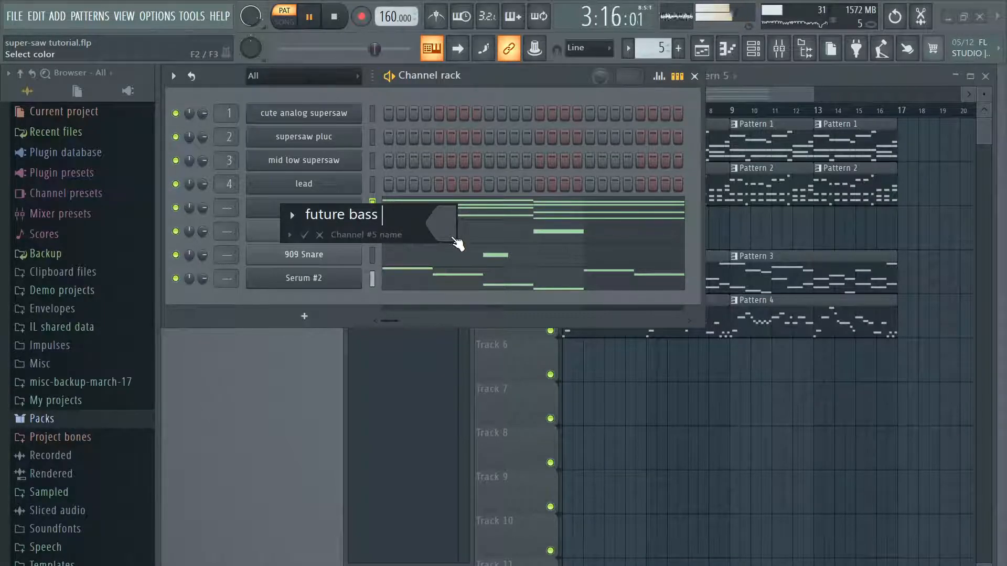
text(supersaw)
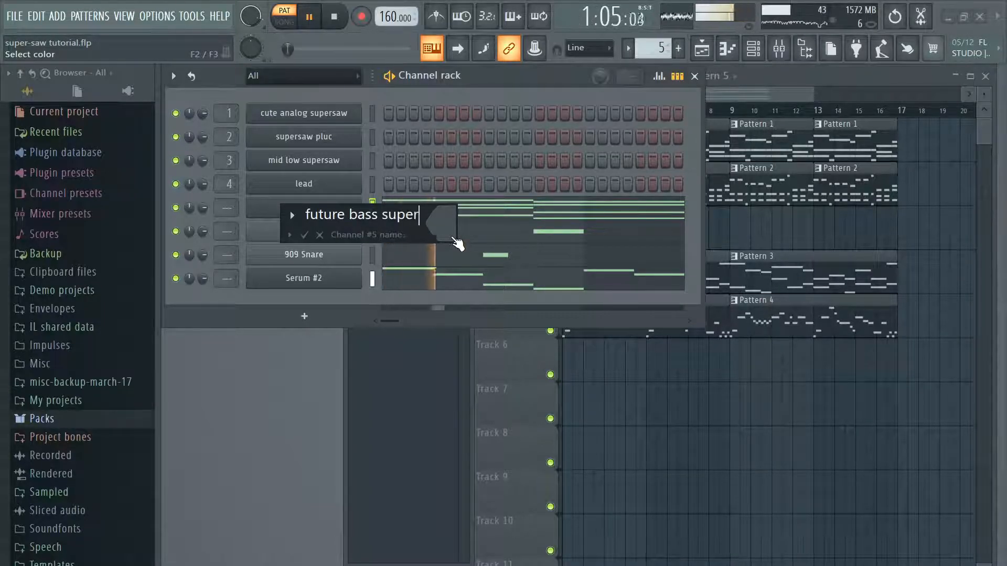
key(Return)
Step: Review Serum #2's melody notes in the piano roll and return to the channel rack
right_click(332, 283)
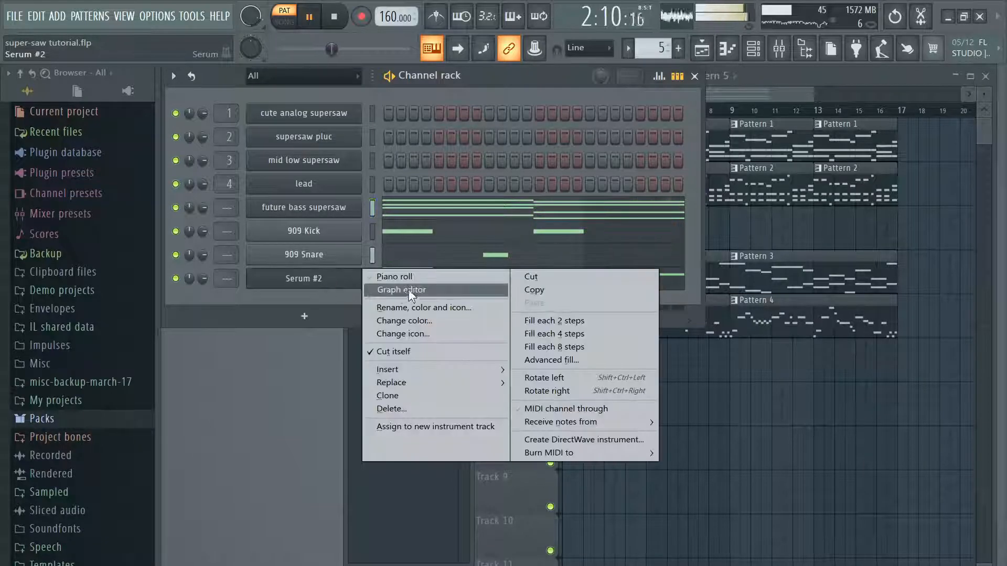
click(417, 277)
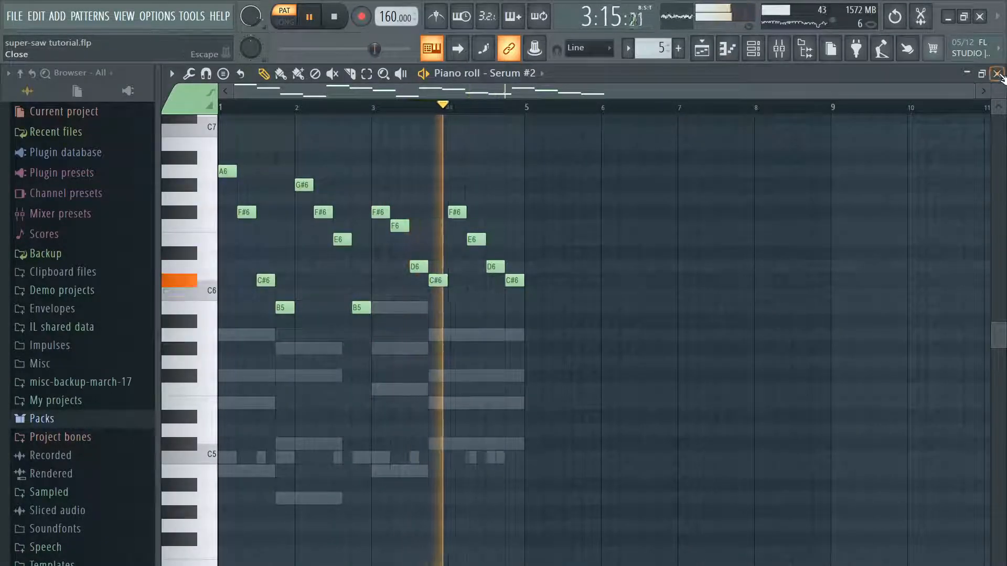
key(F6)
Step: Rename the Serum #2 channel as "future bass pluck" and pause playback
right_click(339, 282)
click(419, 308)
text(future bass pa)
key(BackSpace)
key(BackSpace)
text(pluck)
key(Return)
click(309, 15)
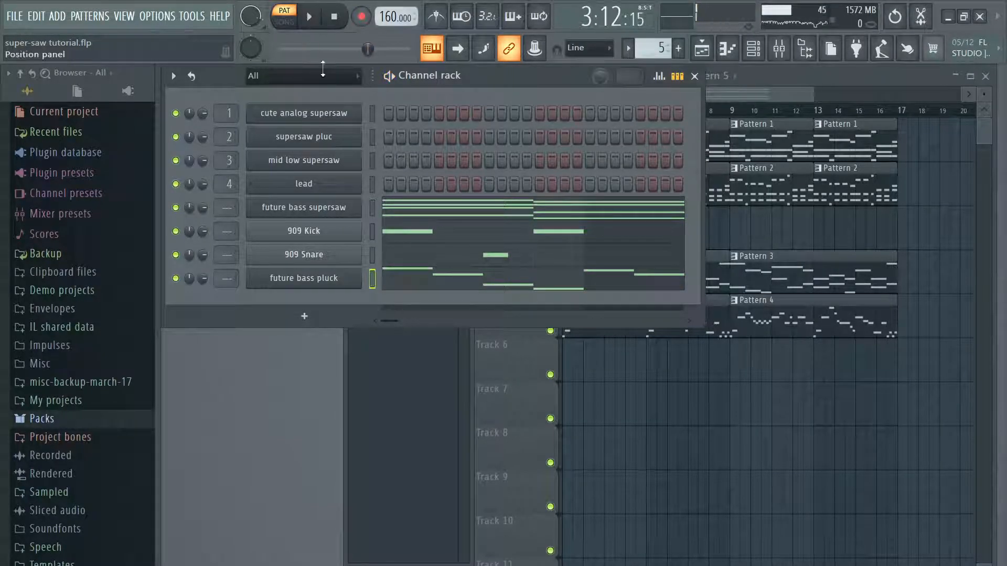
Step: Place two consecutive Pattern 5 clips on Track 1 at bars 21 and 25 of the playlist, and save the project
click(708, 133)
drag(811, 96, 892, 100)
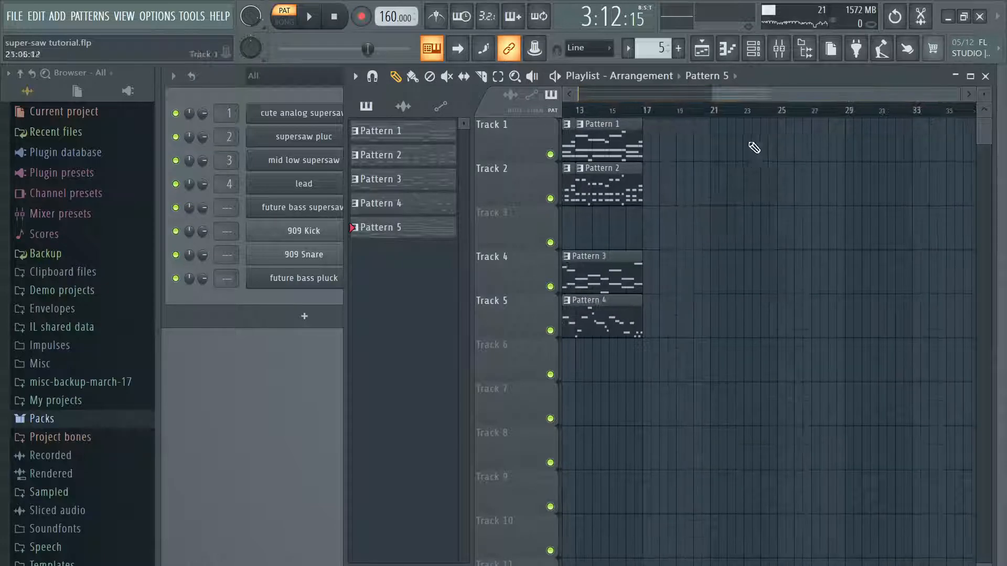
click(734, 139)
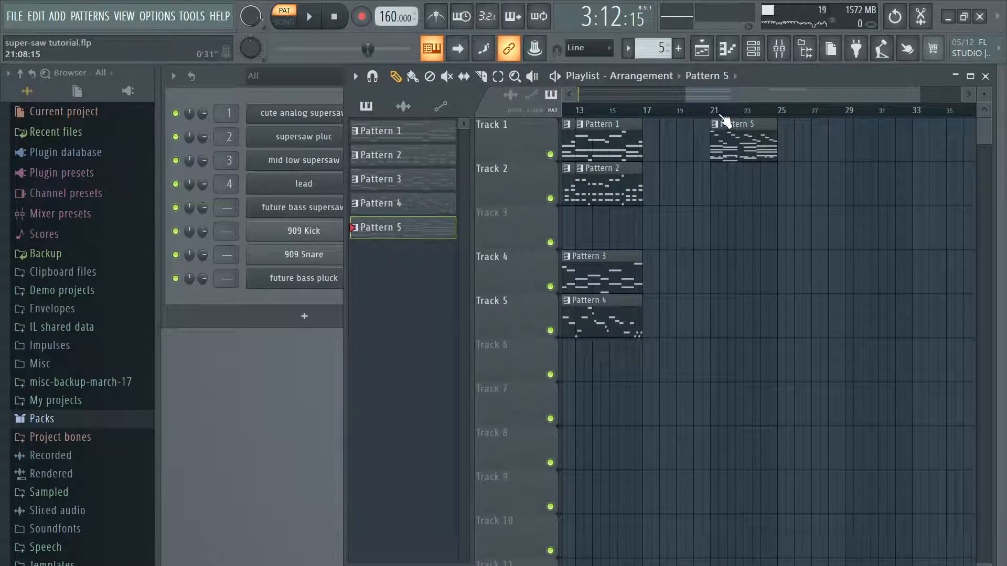
click(796, 134)
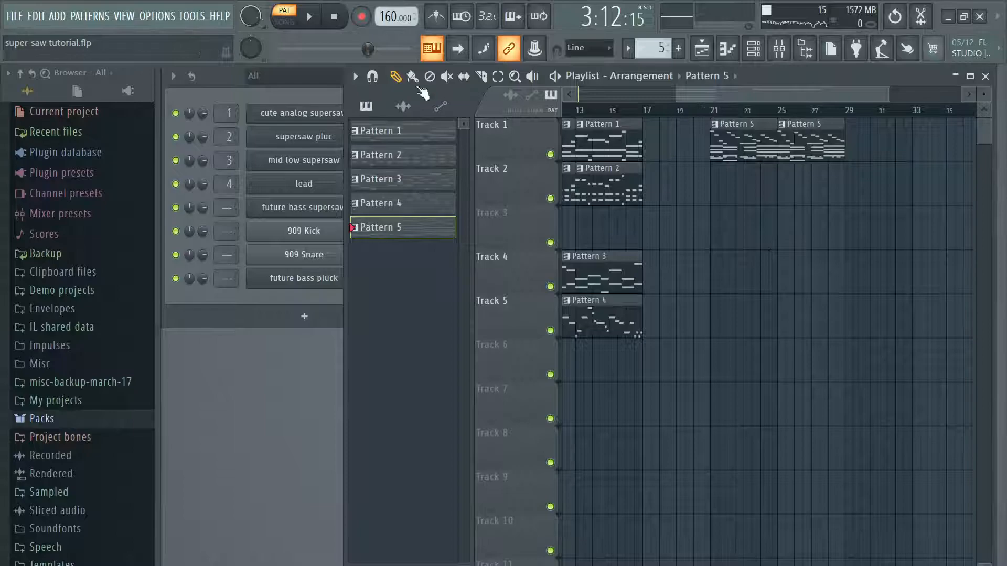
click(12, 21)
click(50, 83)
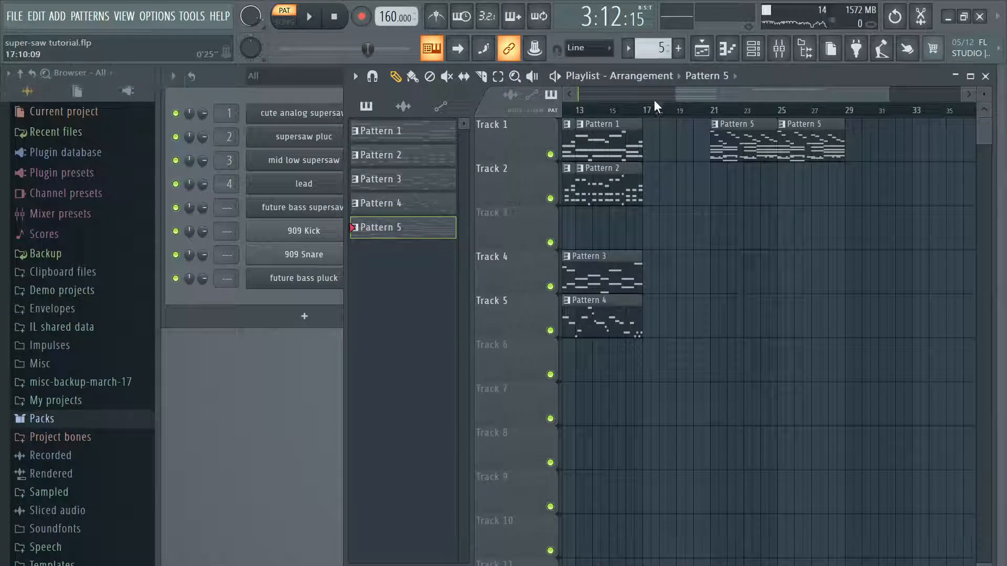
Step: Set song mode with the playback position at bar 21, and switch to OBS
click(715, 111)
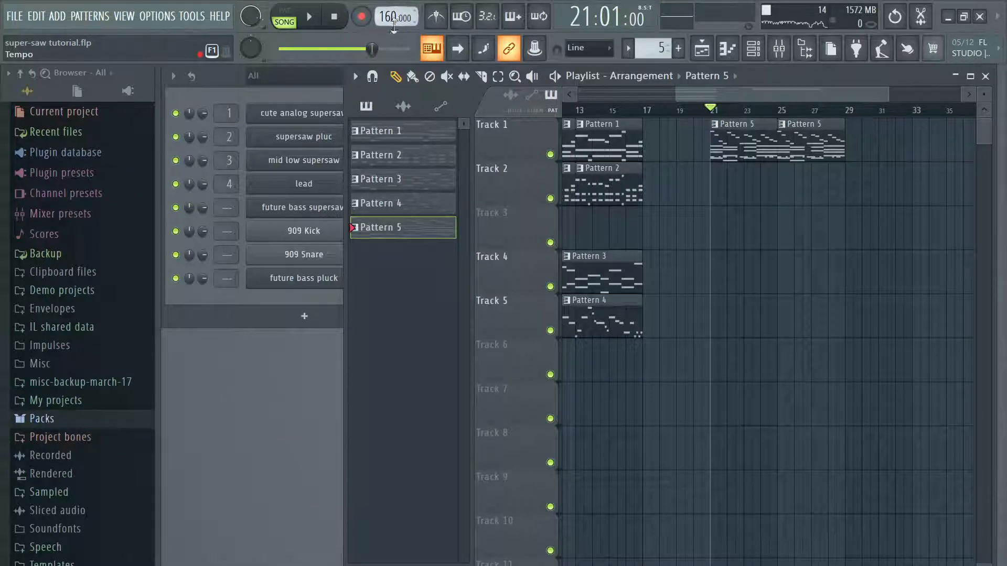
key(alt+Tab)
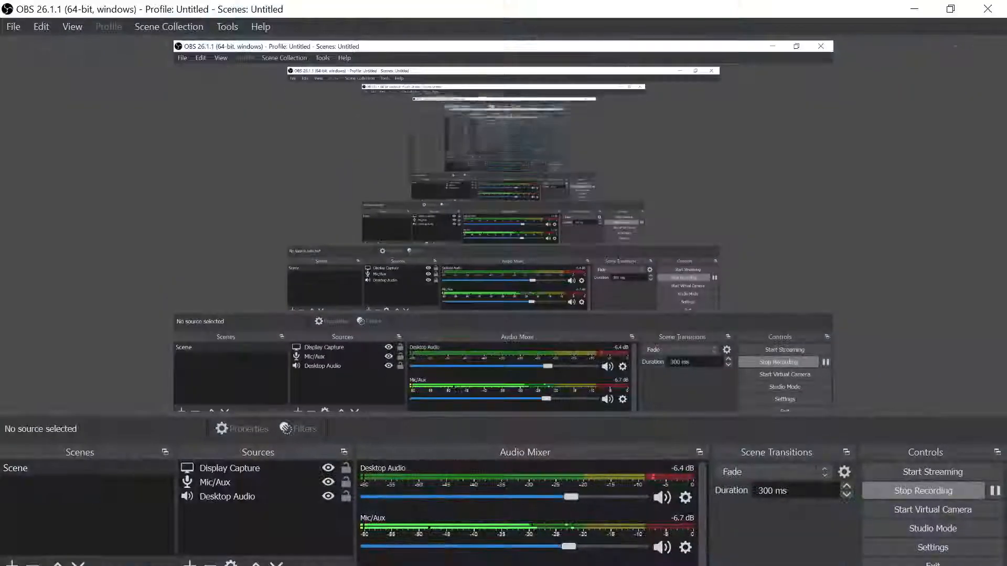